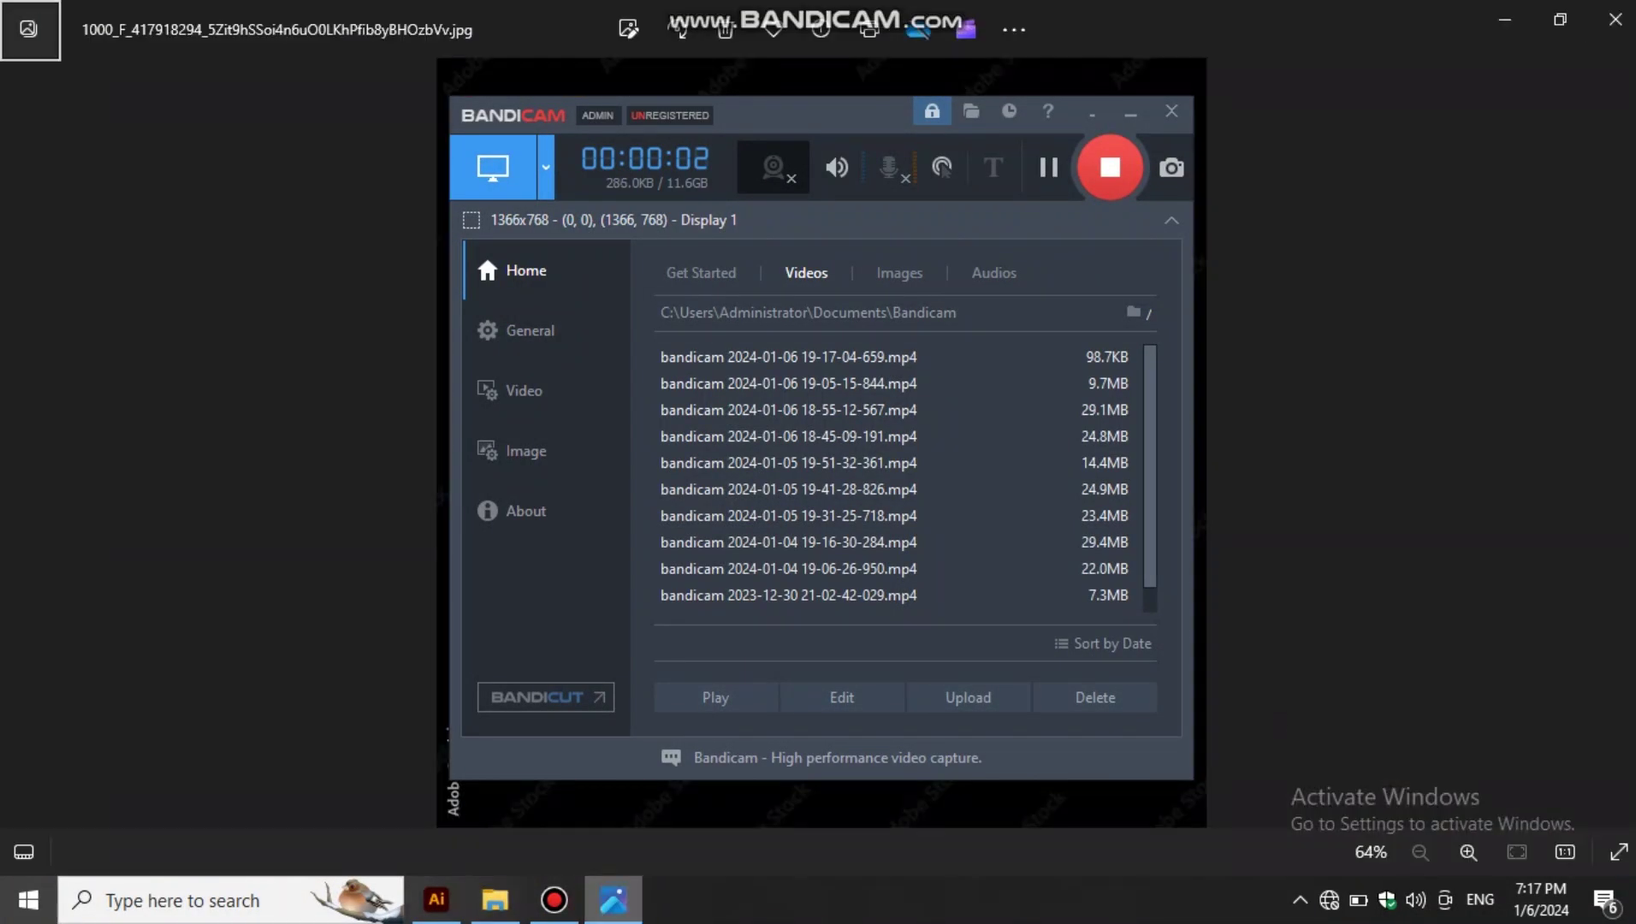
# - Drag the burger photo from the Downloads folder into the Illustrator document
pyautogui.scroll(3, 1412, 513)
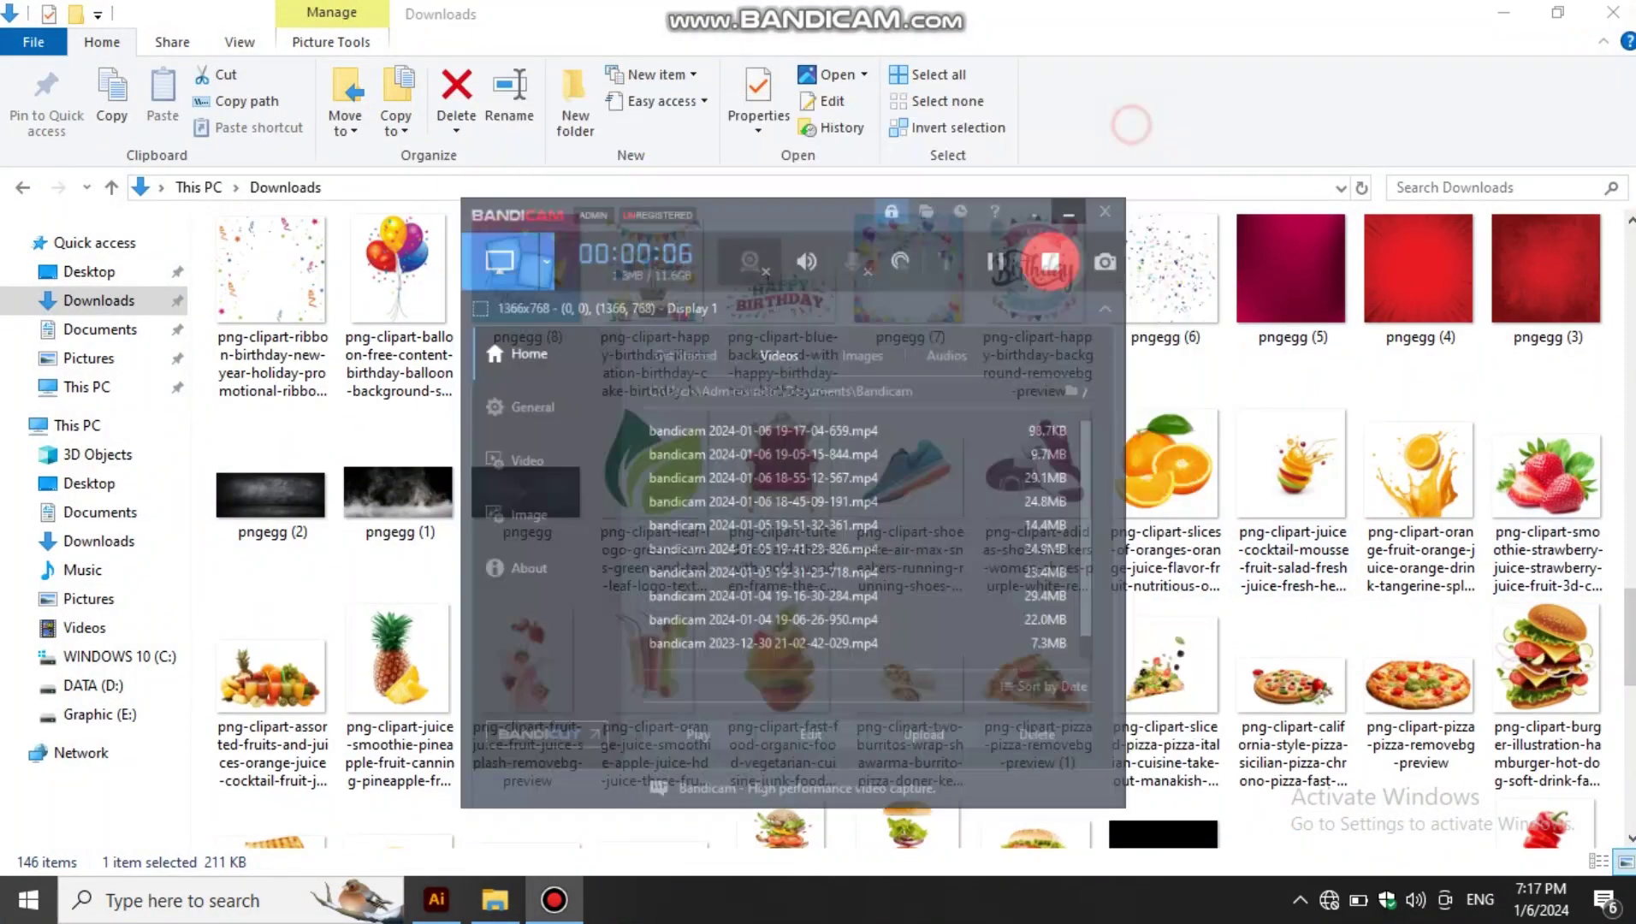
pyautogui.click(1131, 112)
pyautogui.scroll(-10, 916, 513)
pyautogui.scroll(5, 907, 650)
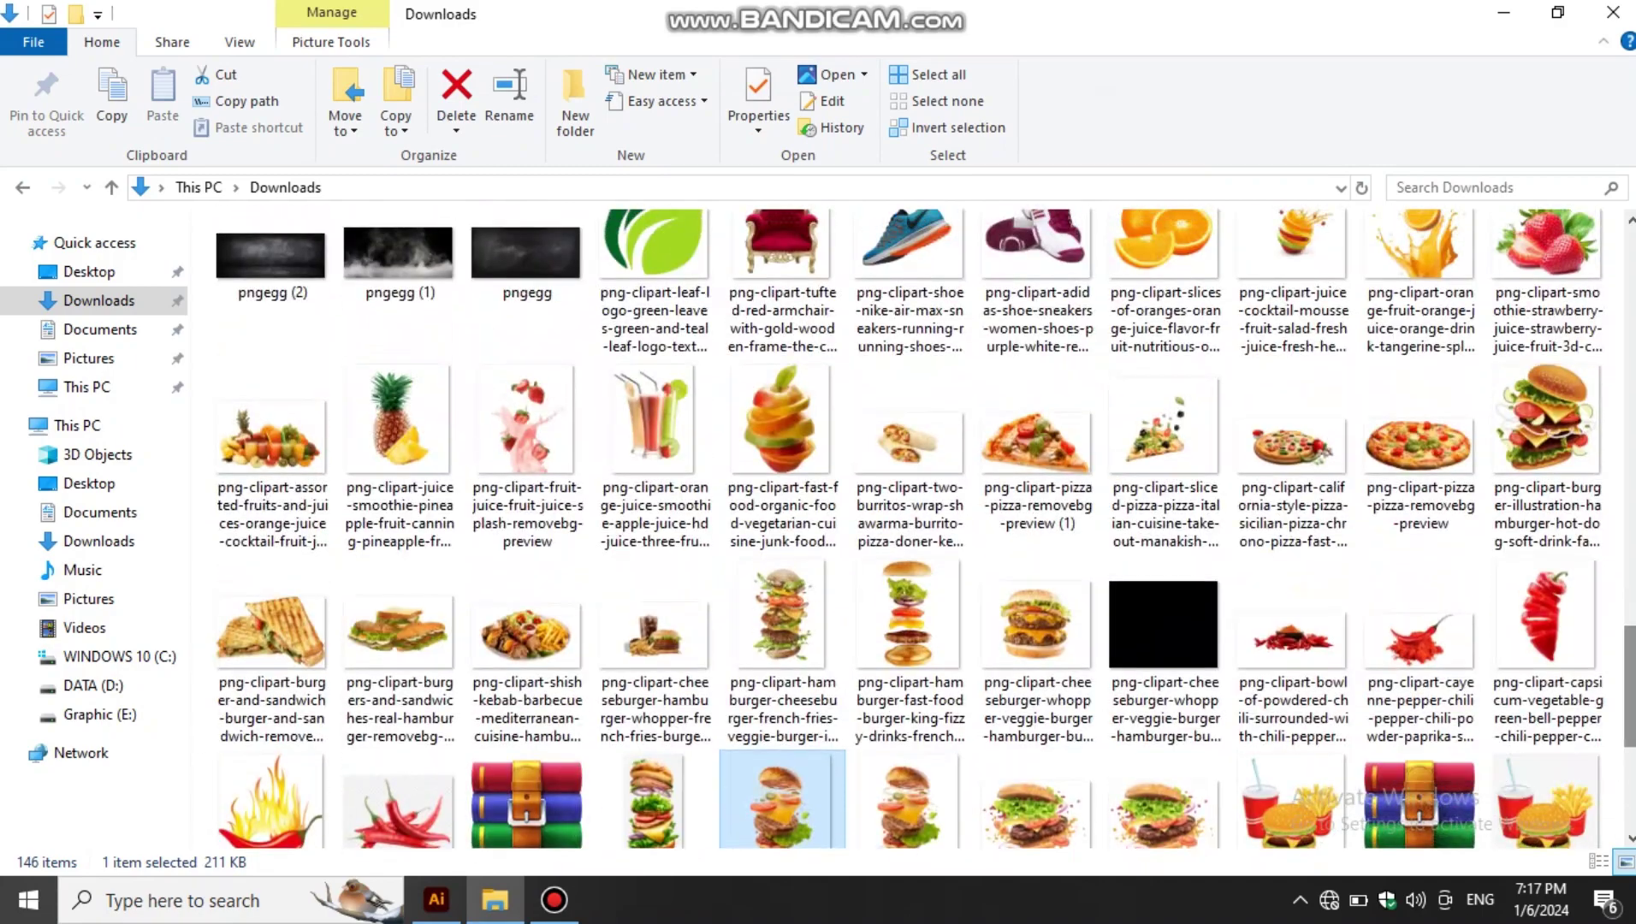
pyautogui.moveTo(782, 804)
pyautogui.mouseDown()
pyautogui.moveTo(432, 894)
pyautogui.moveTo(210, 437)
pyautogui.mouseUp()
# - Place the burger photo on the canvas and draw an 800×800 px rectangle
pyautogui.click(510, 521)
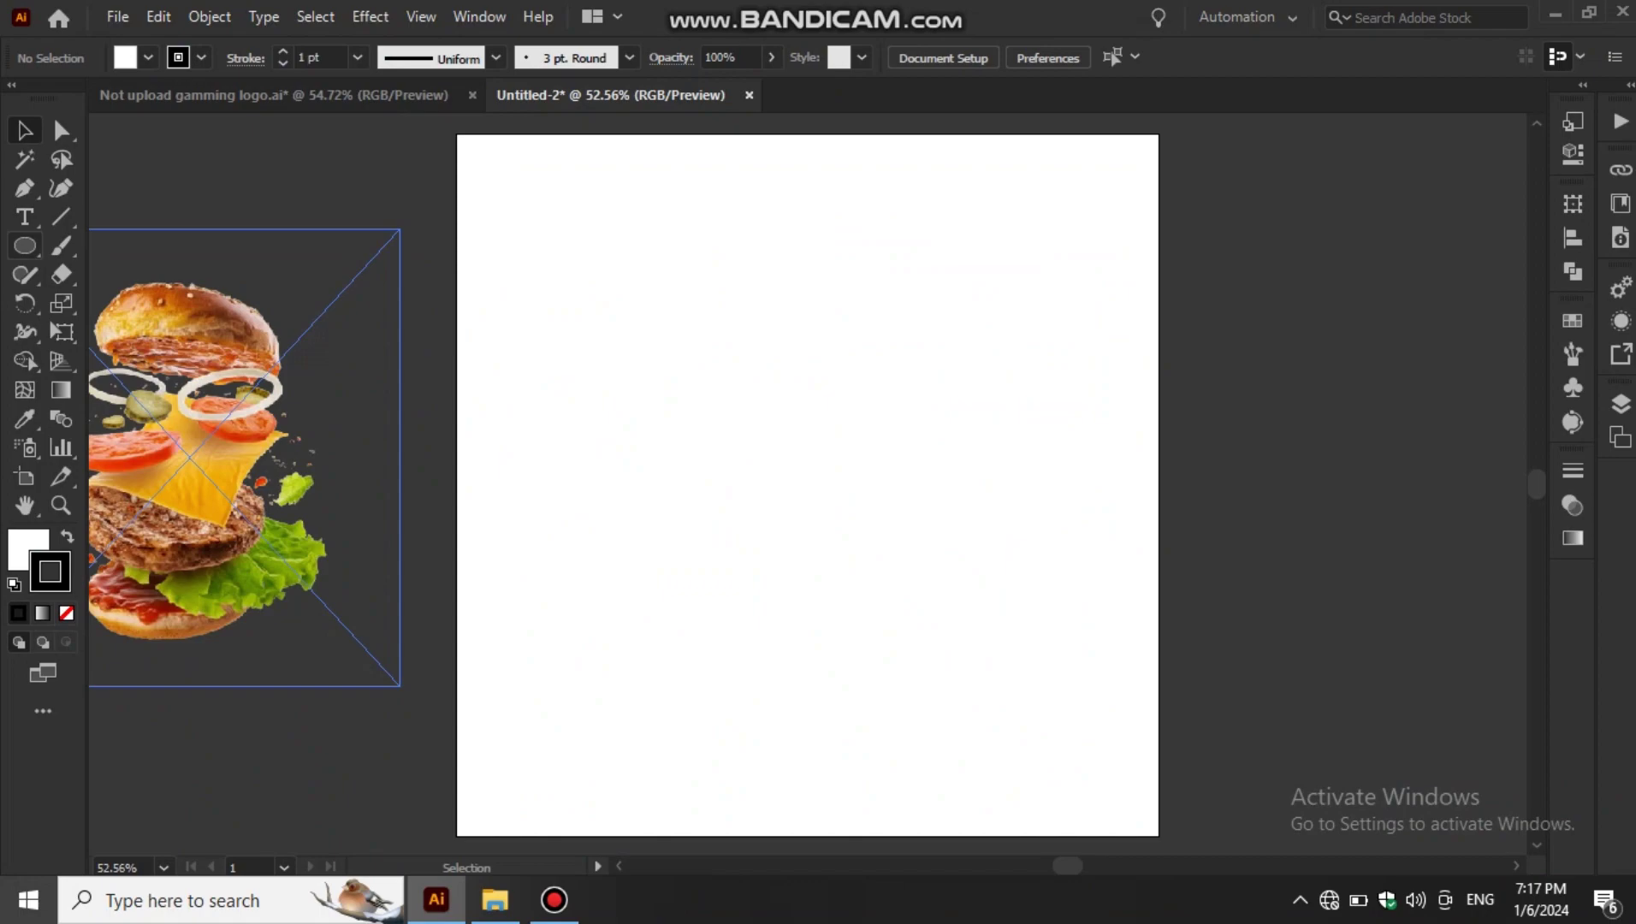
pyautogui.click(24, 245)
pyautogui.click(103, 244)
pyautogui.click(475, 333)
pyautogui.press('Return')
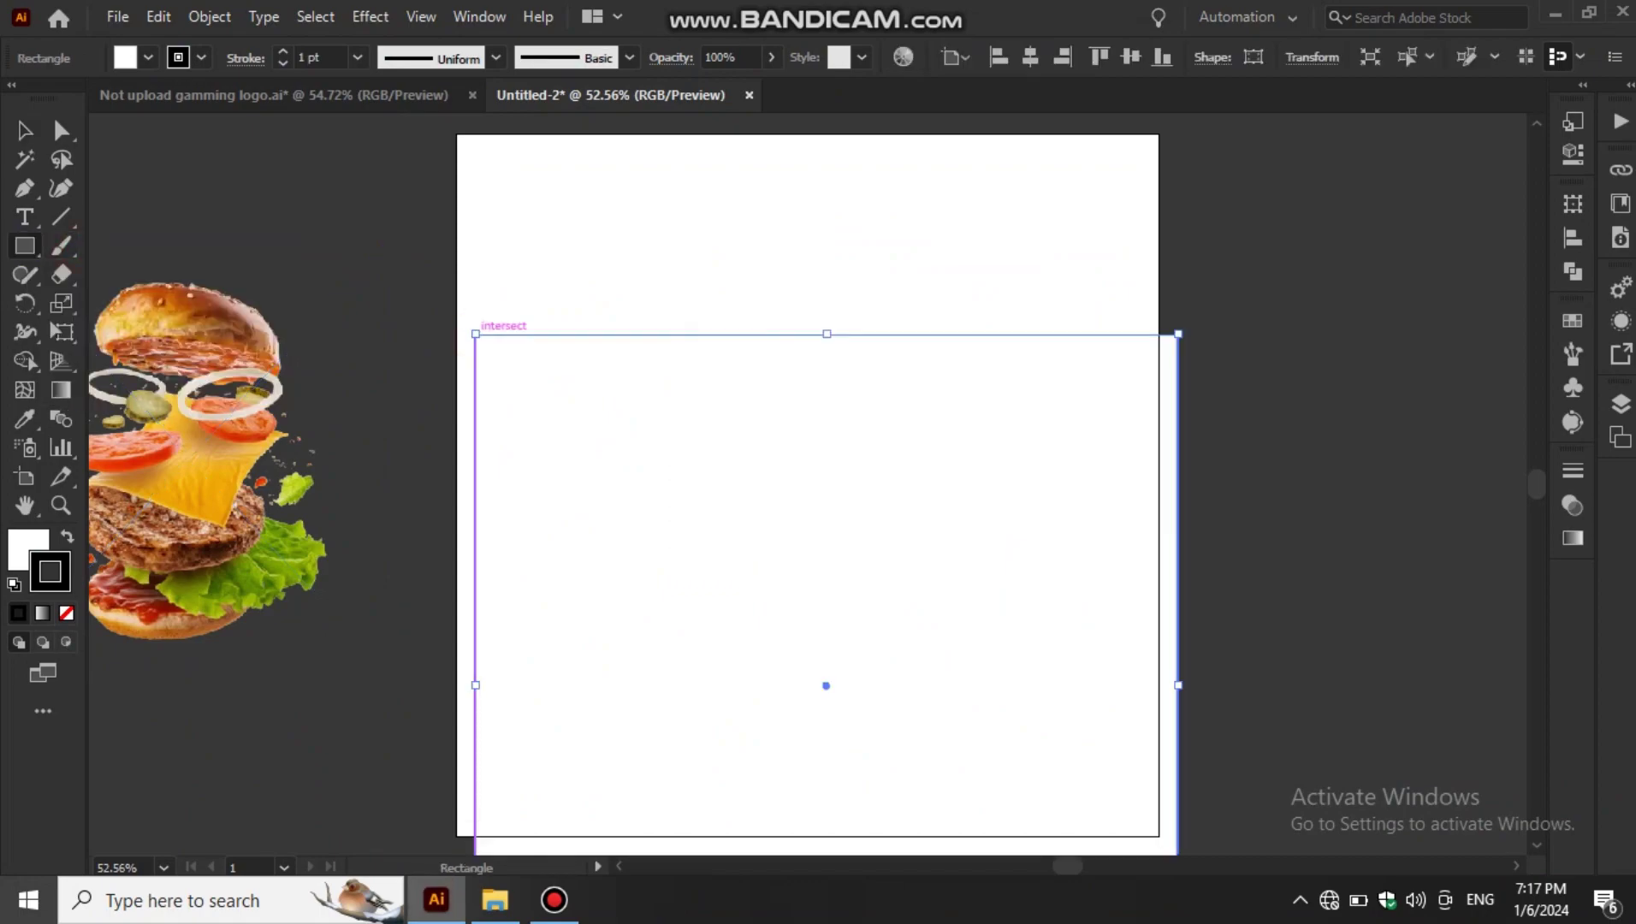
# - Give the rectangle a default gradient, trying orange, magenta, red and yellow for its stops
pyautogui.press('g')
pyautogui.click(601, 458)
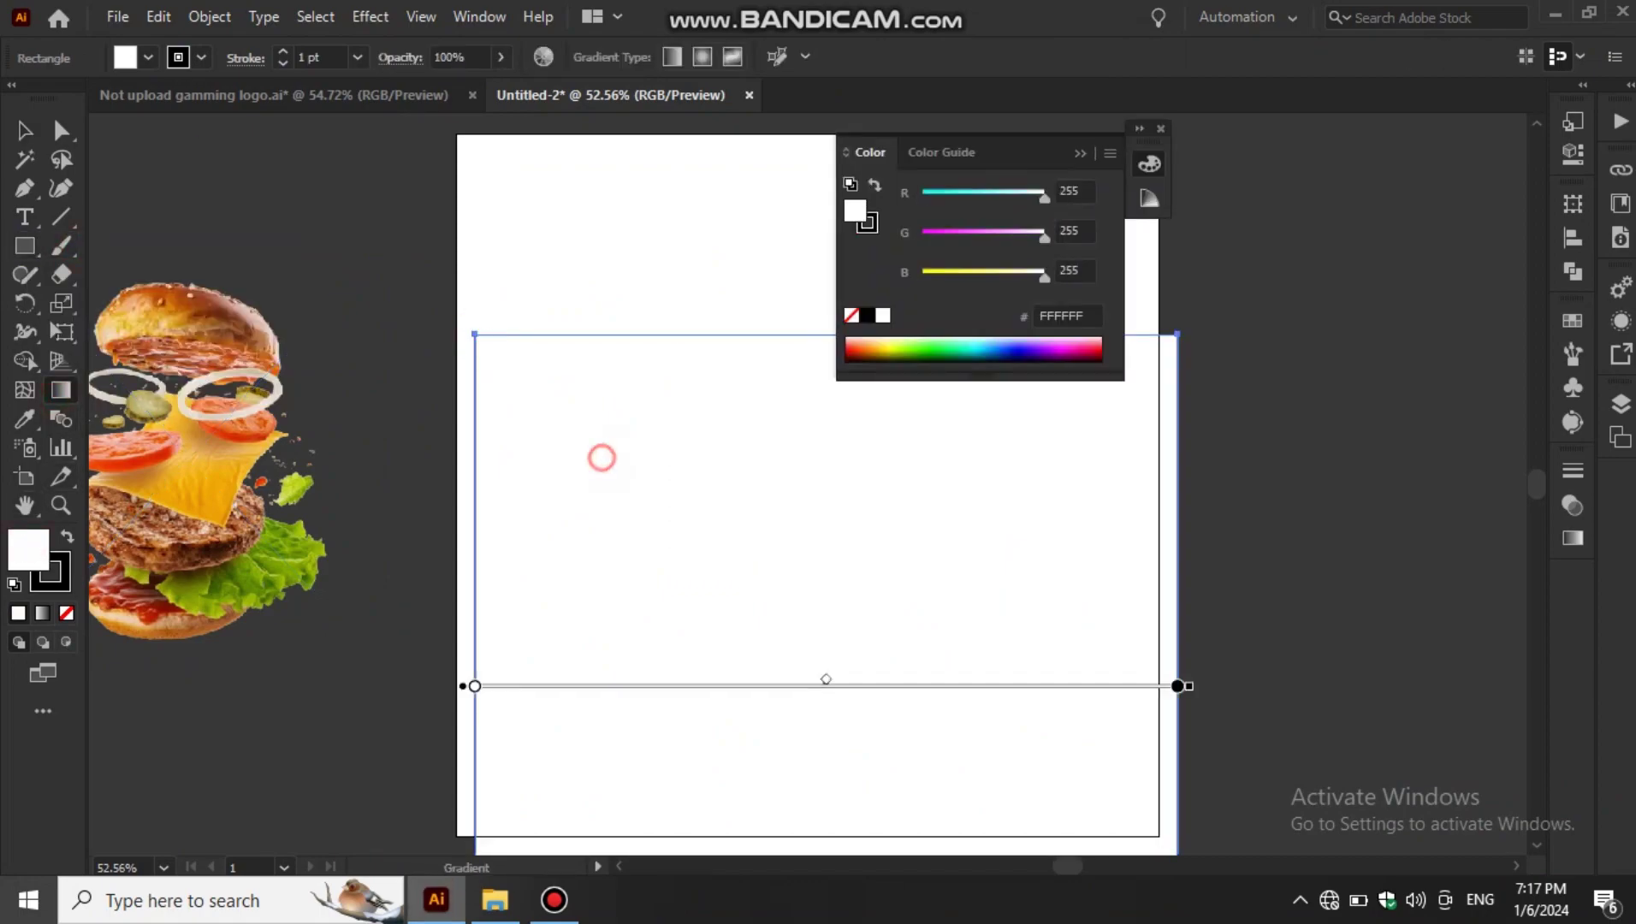
pyautogui.doubleClick(1499, 657)
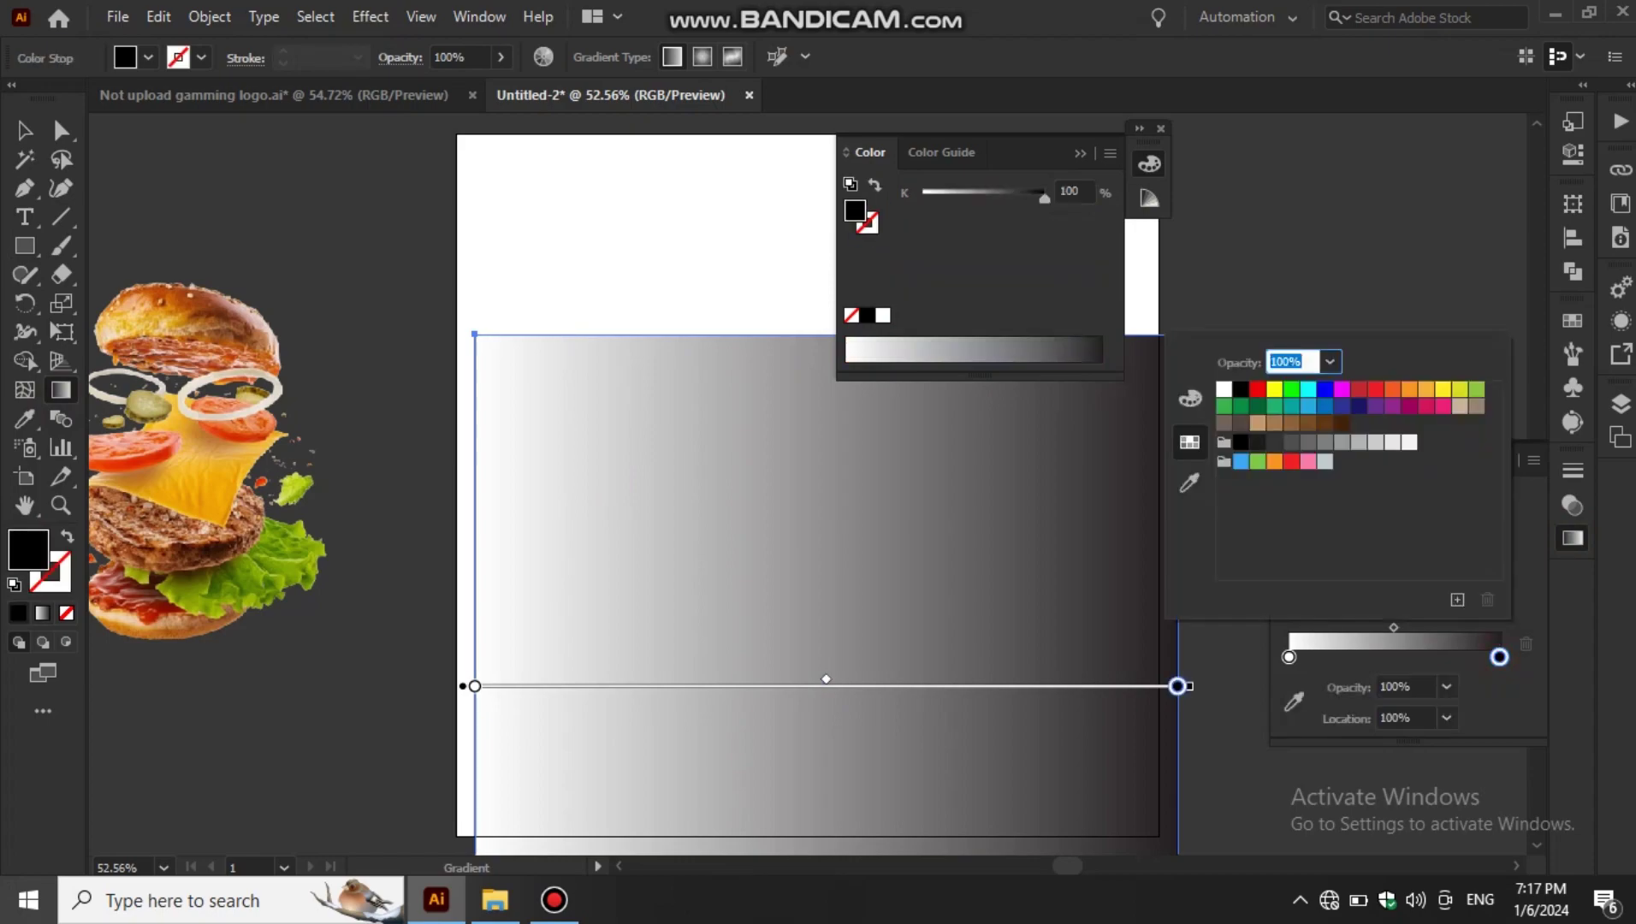
pyautogui.click(1275, 463)
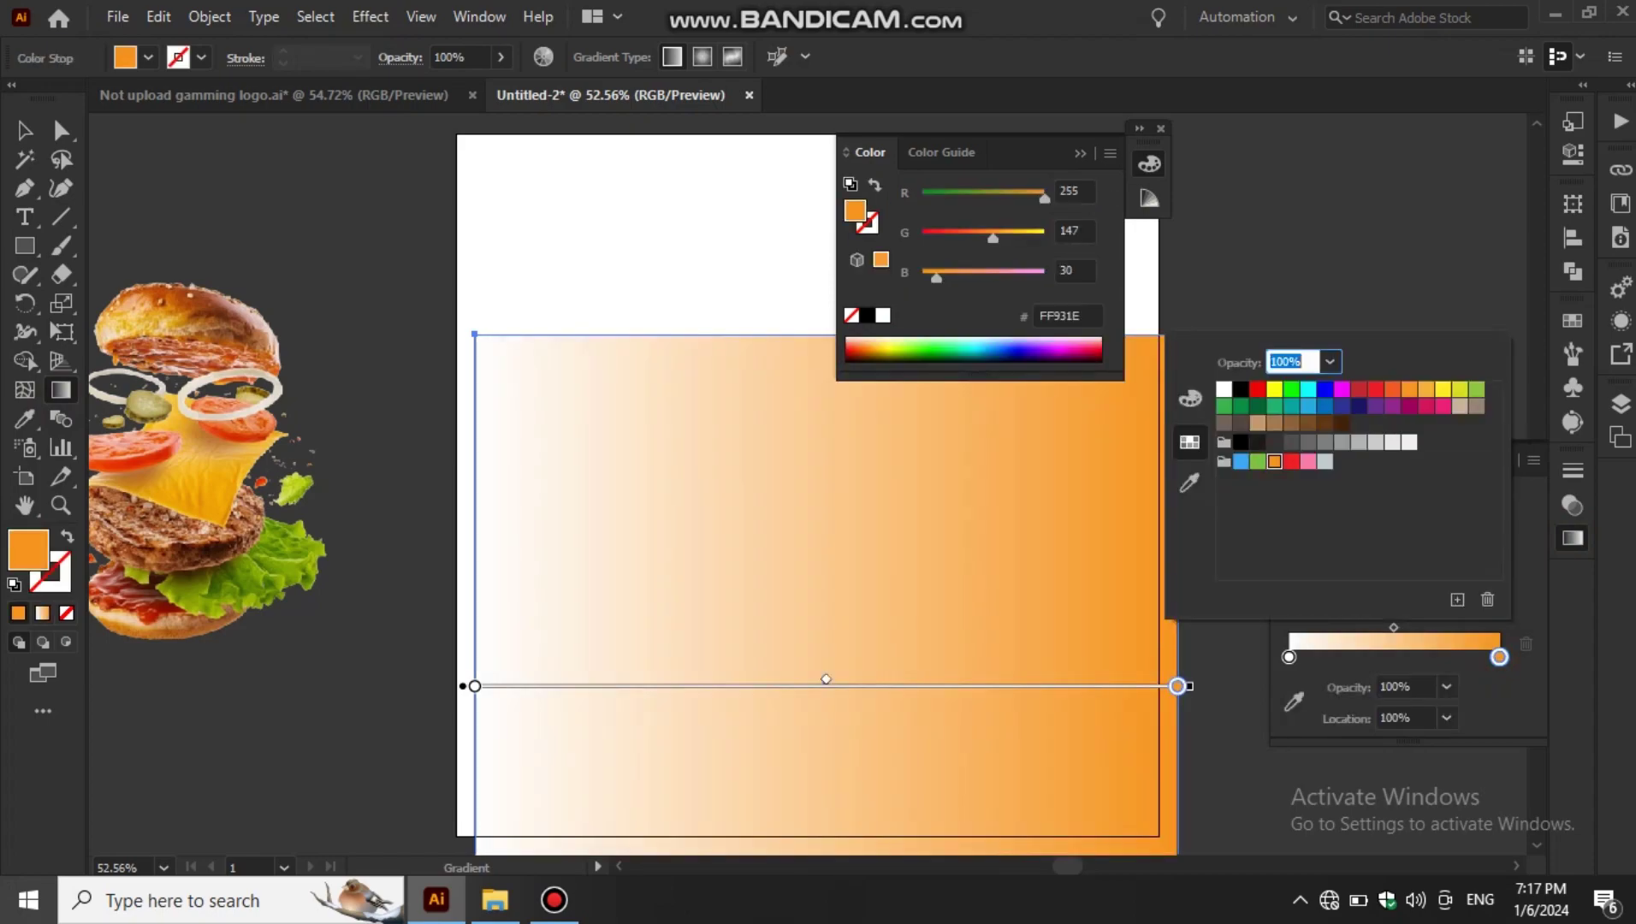
pyautogui.click(1408, 407)
pyautogui.click(1409, 390)
pyautogui.click(1292, 462)
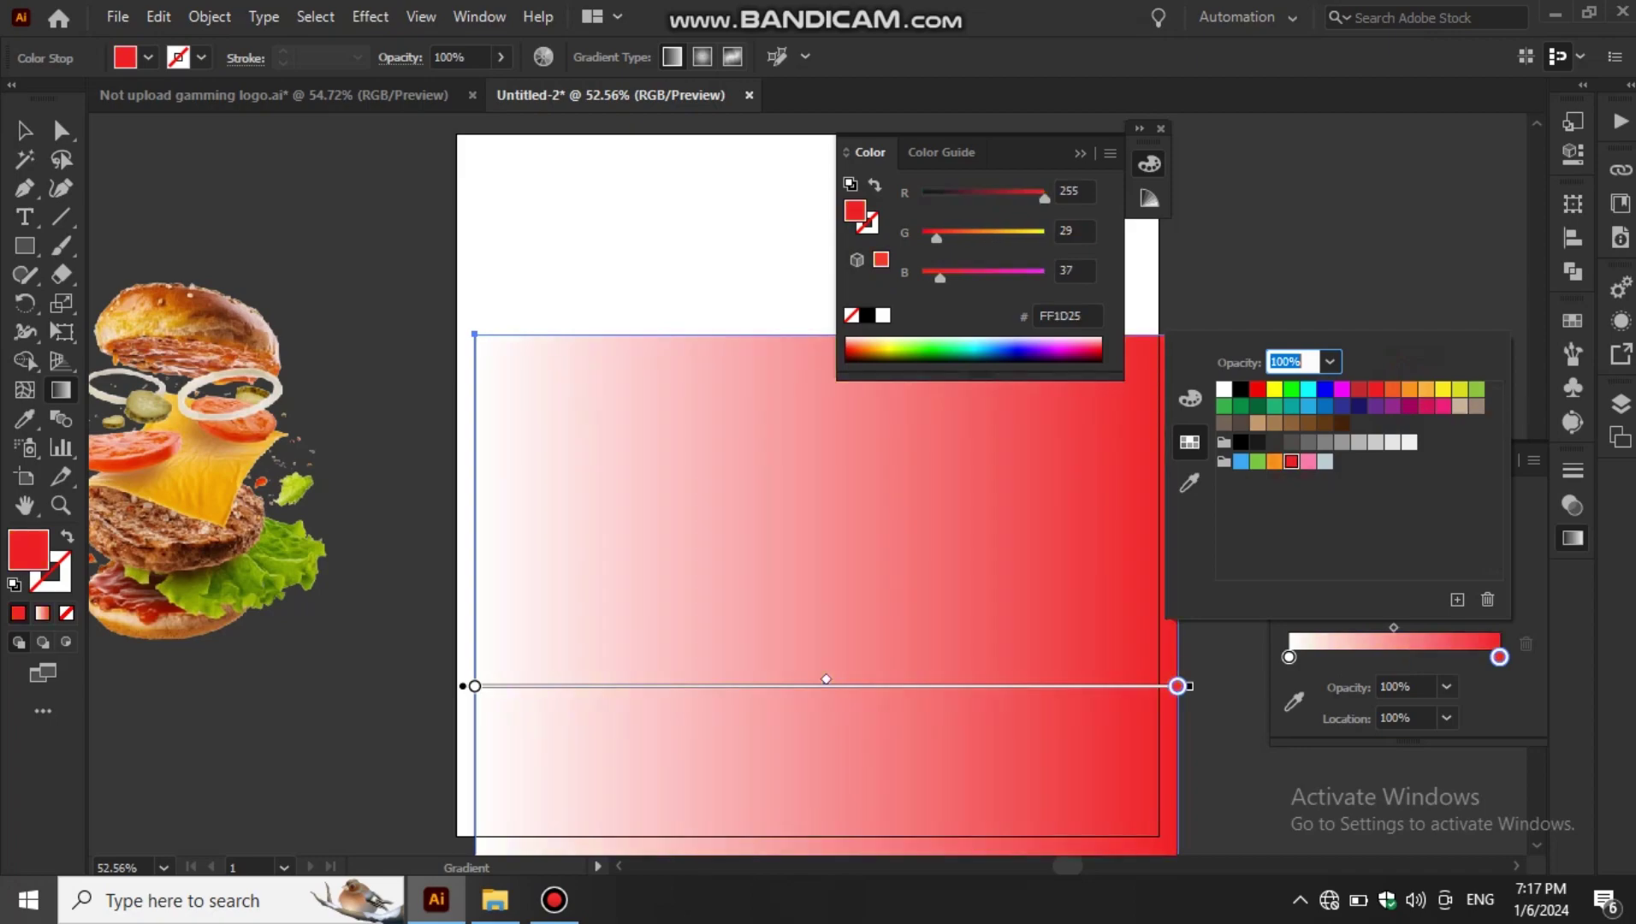
pyautogui.doubleClick(1289, 656)
pyautogui.click(1274, 389)
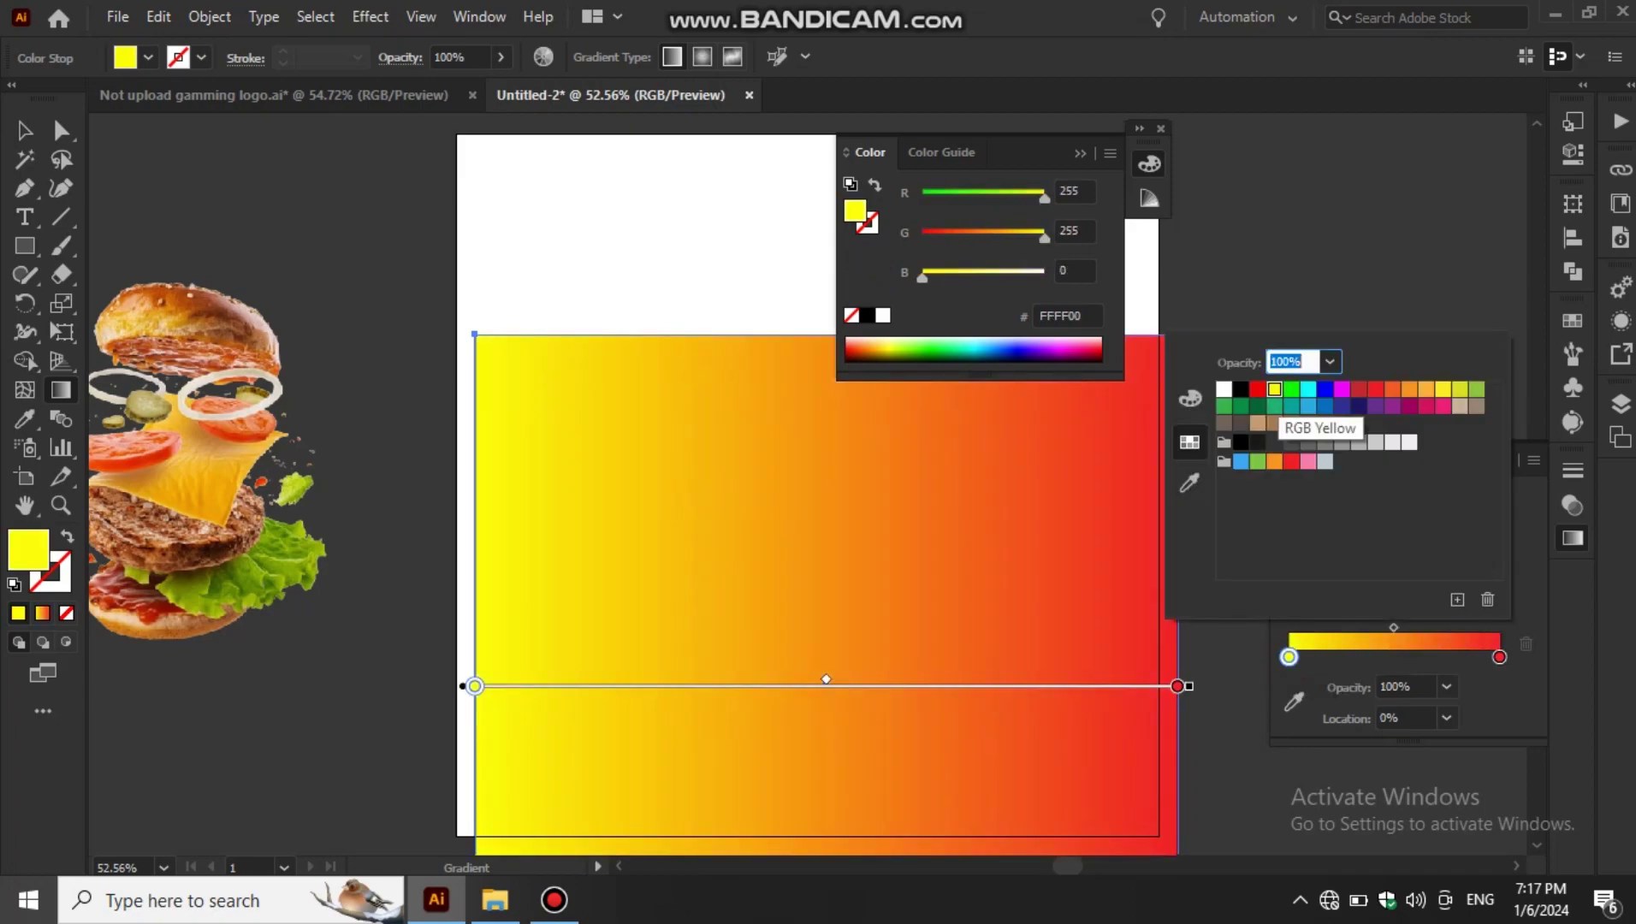
pyautogui.click(1274, 461)
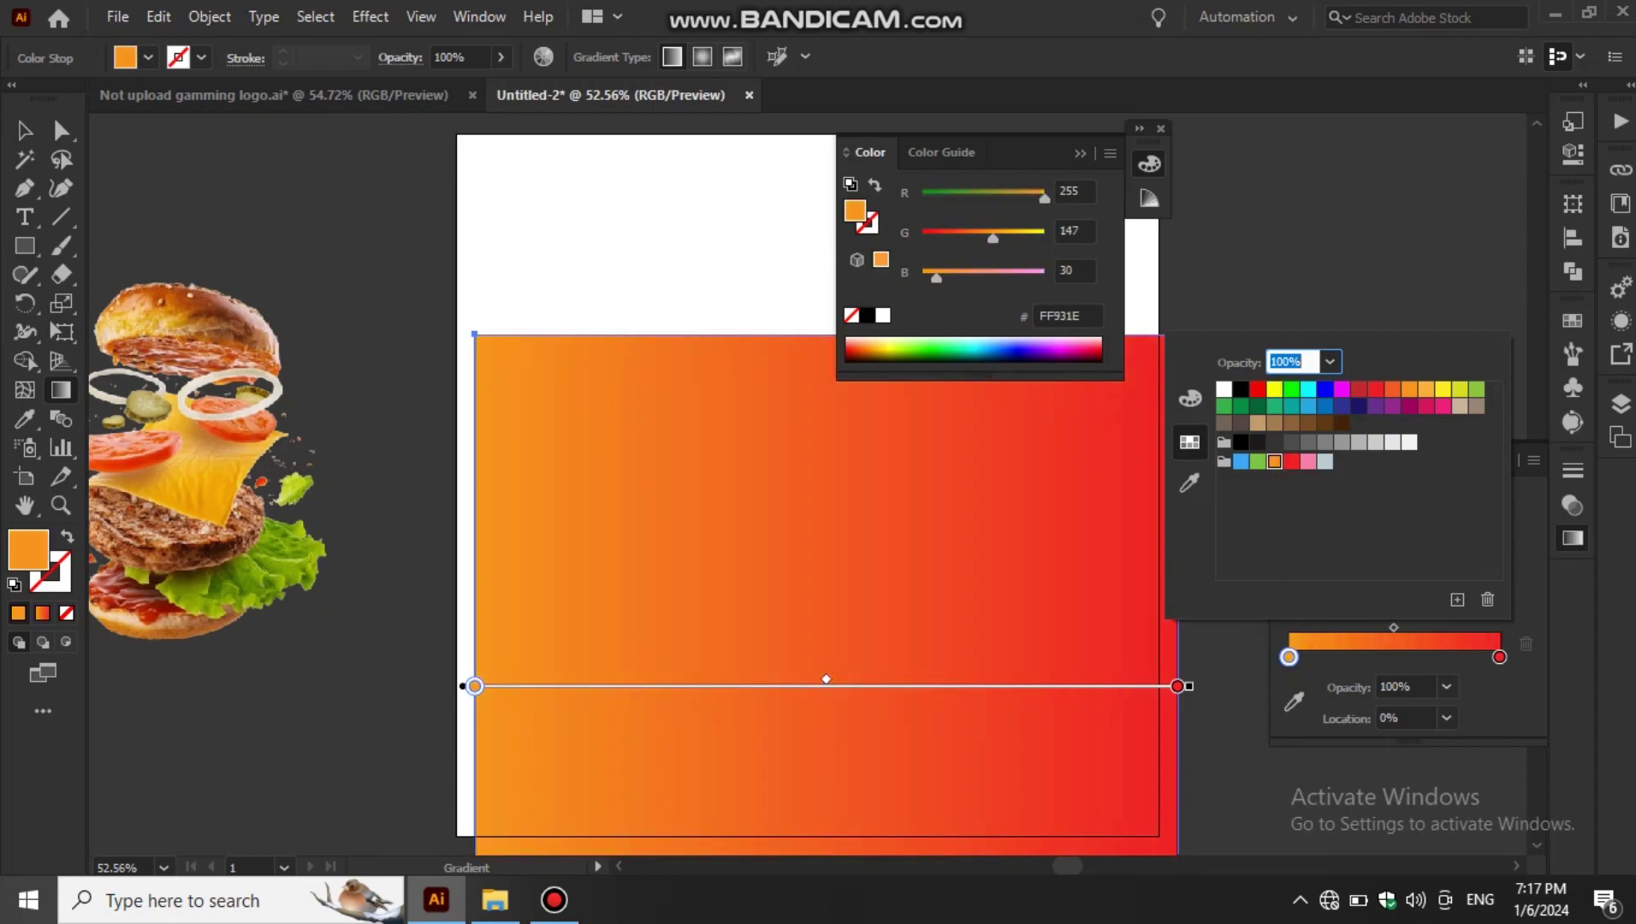
# - Set the gradient's right stop to a bright red using HSB sliders
pyautogui.doubleClick(1499, 656)
pyautogui.click(1190, 398)
pyautogui.moveTo(1420, 408); pyautogui.dragTo(1360, 407)
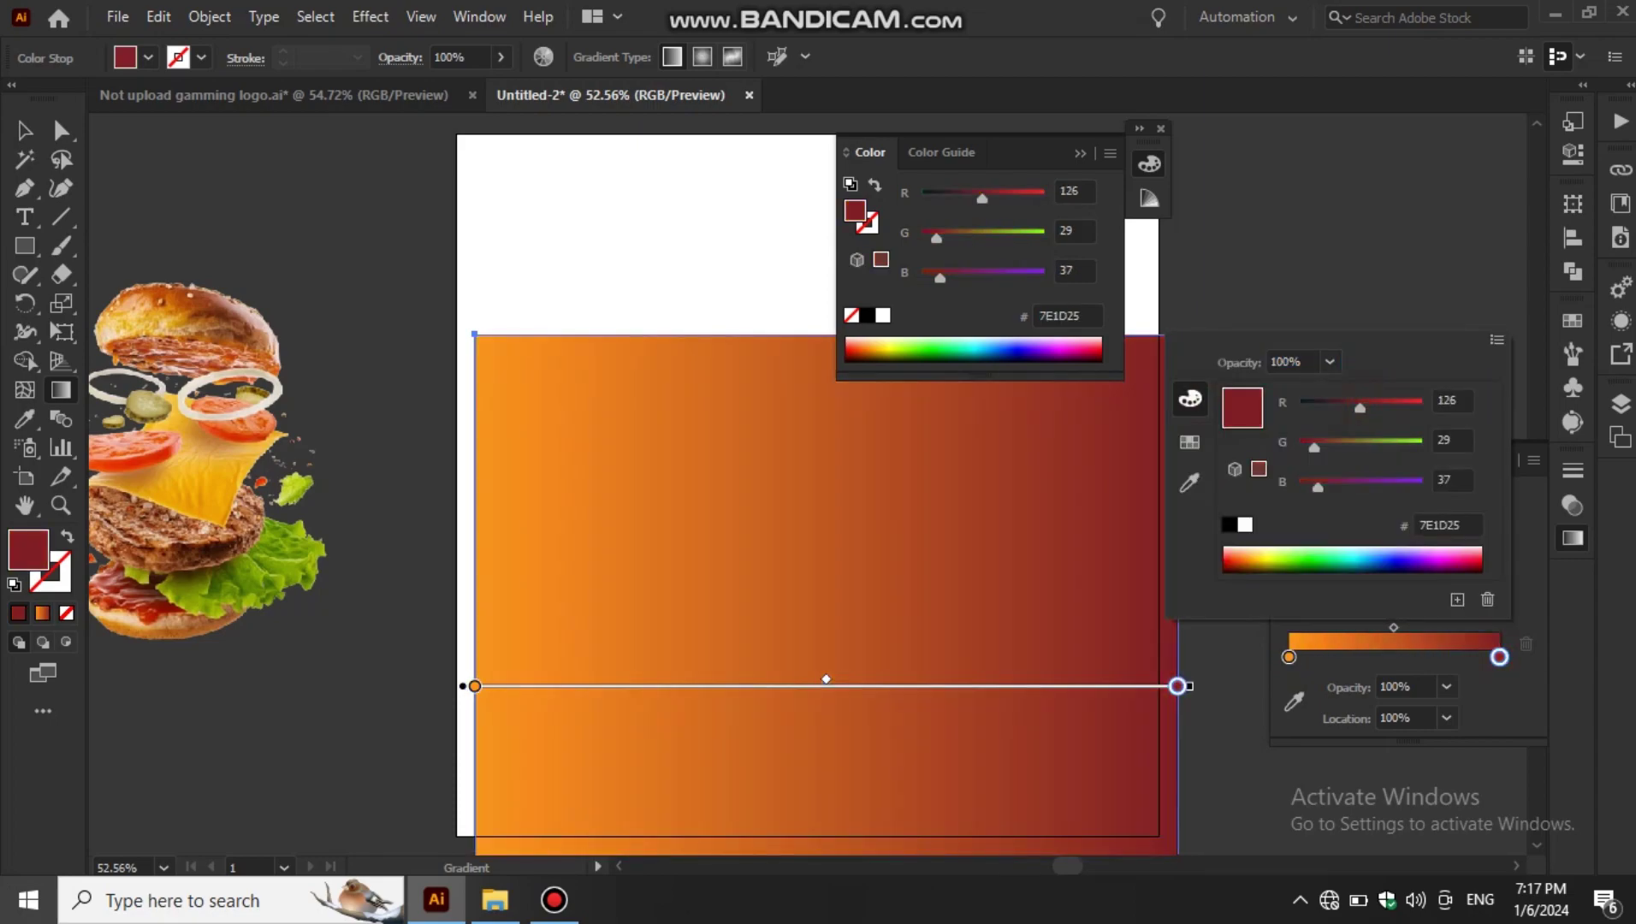
pyautogui.click(1497, 340)
pyautogui.click(1356, 395)
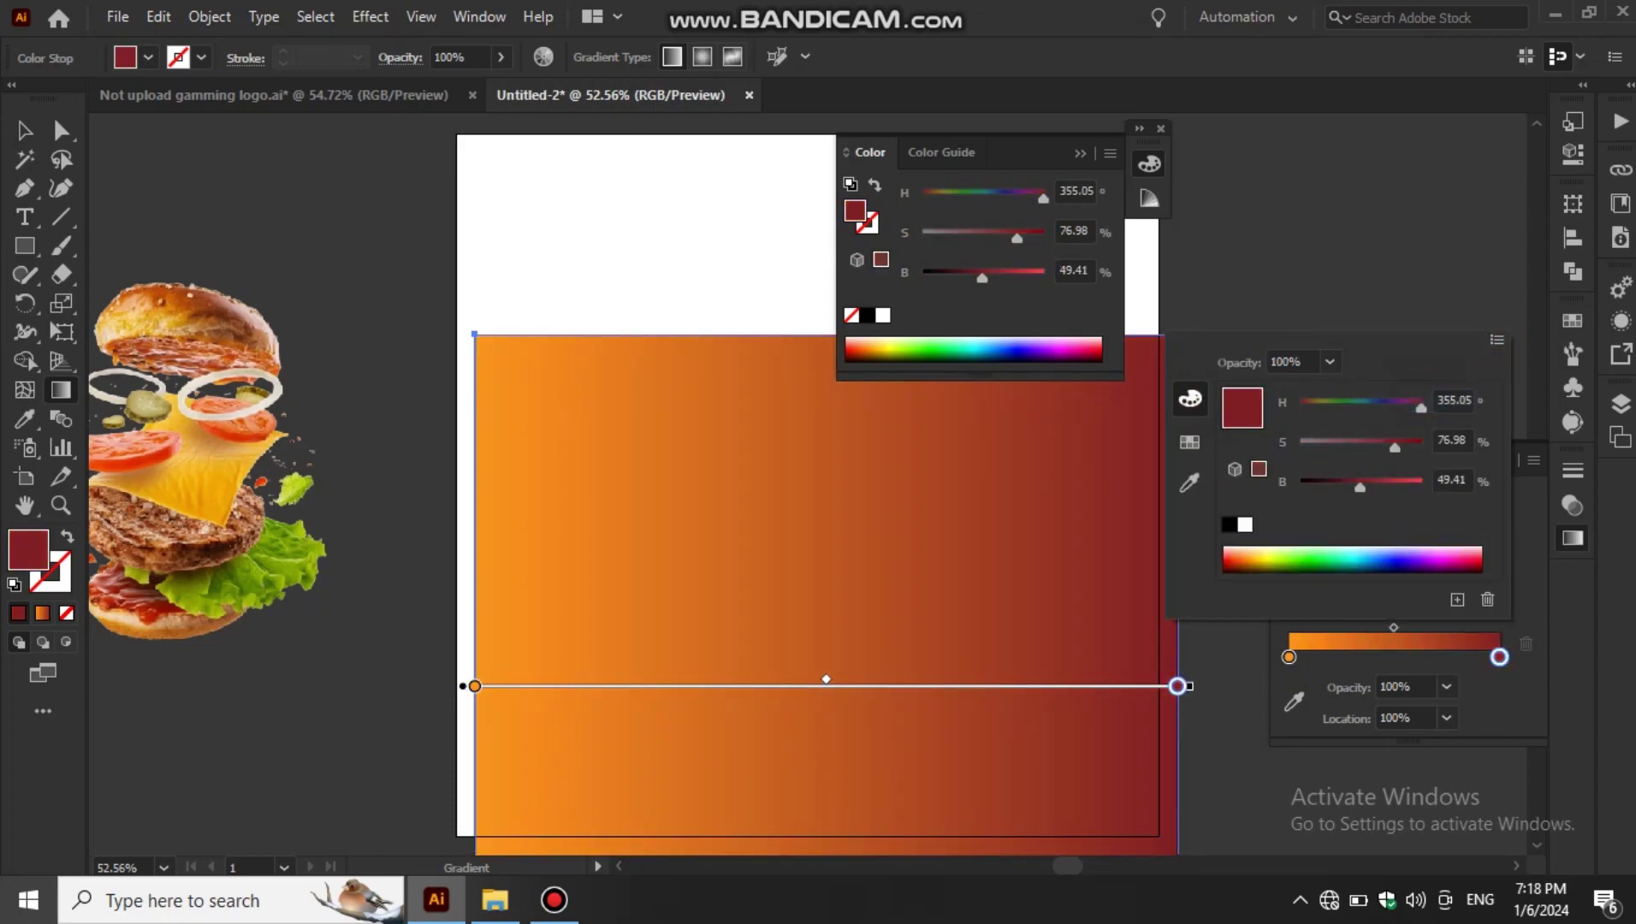
pyautogui.moveTo(1360, 483); pyautogui.dragTo(1369, 483)
pyautogui.click(1479, 565)
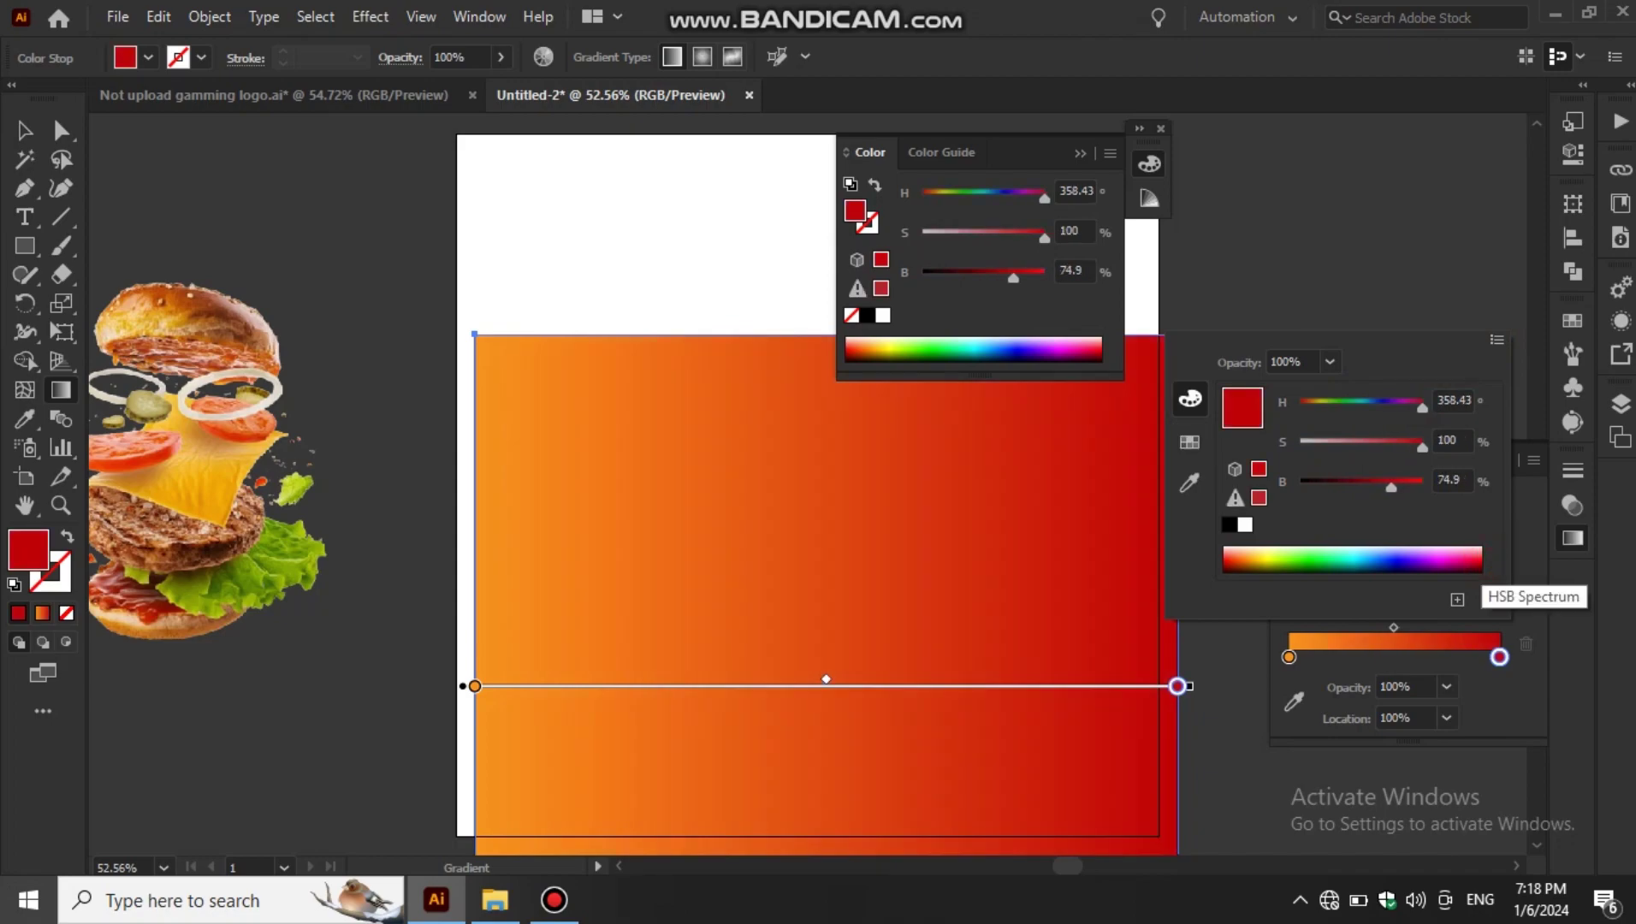
# - Try several swatch colours for the gradient's left stop, settling on red
pyautogui.click(1296, 680)
pyautogui.doubleClick(1289, 657)
pyautogui.click(1189, 442)
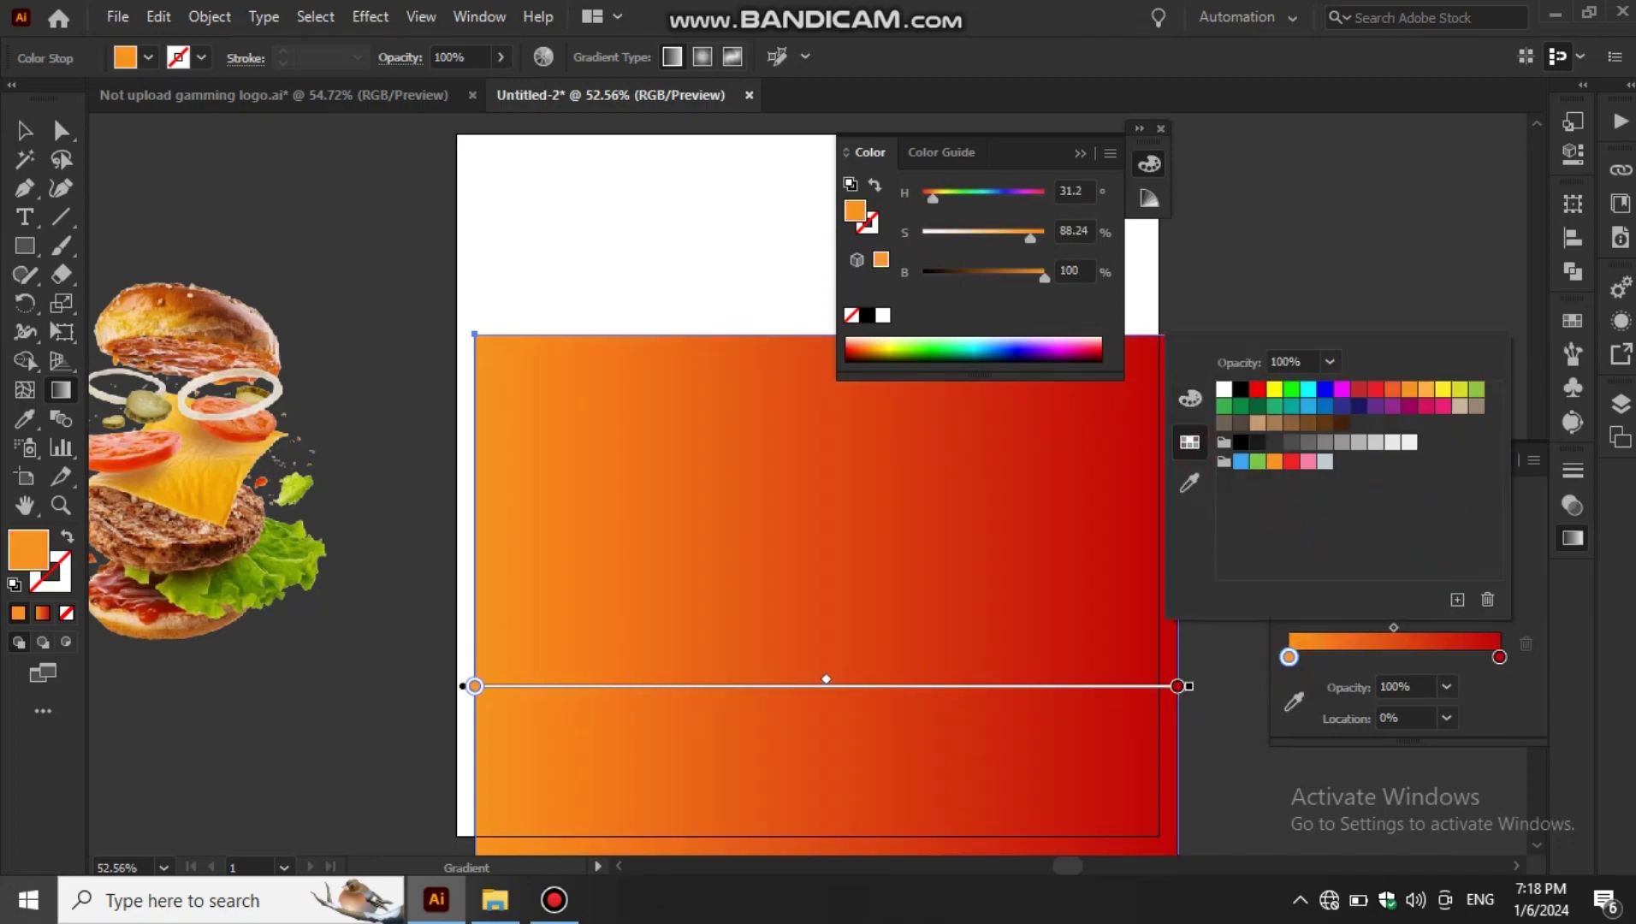
pyautogui.click(1309, 390)
pyautogui.click(1342, 390)
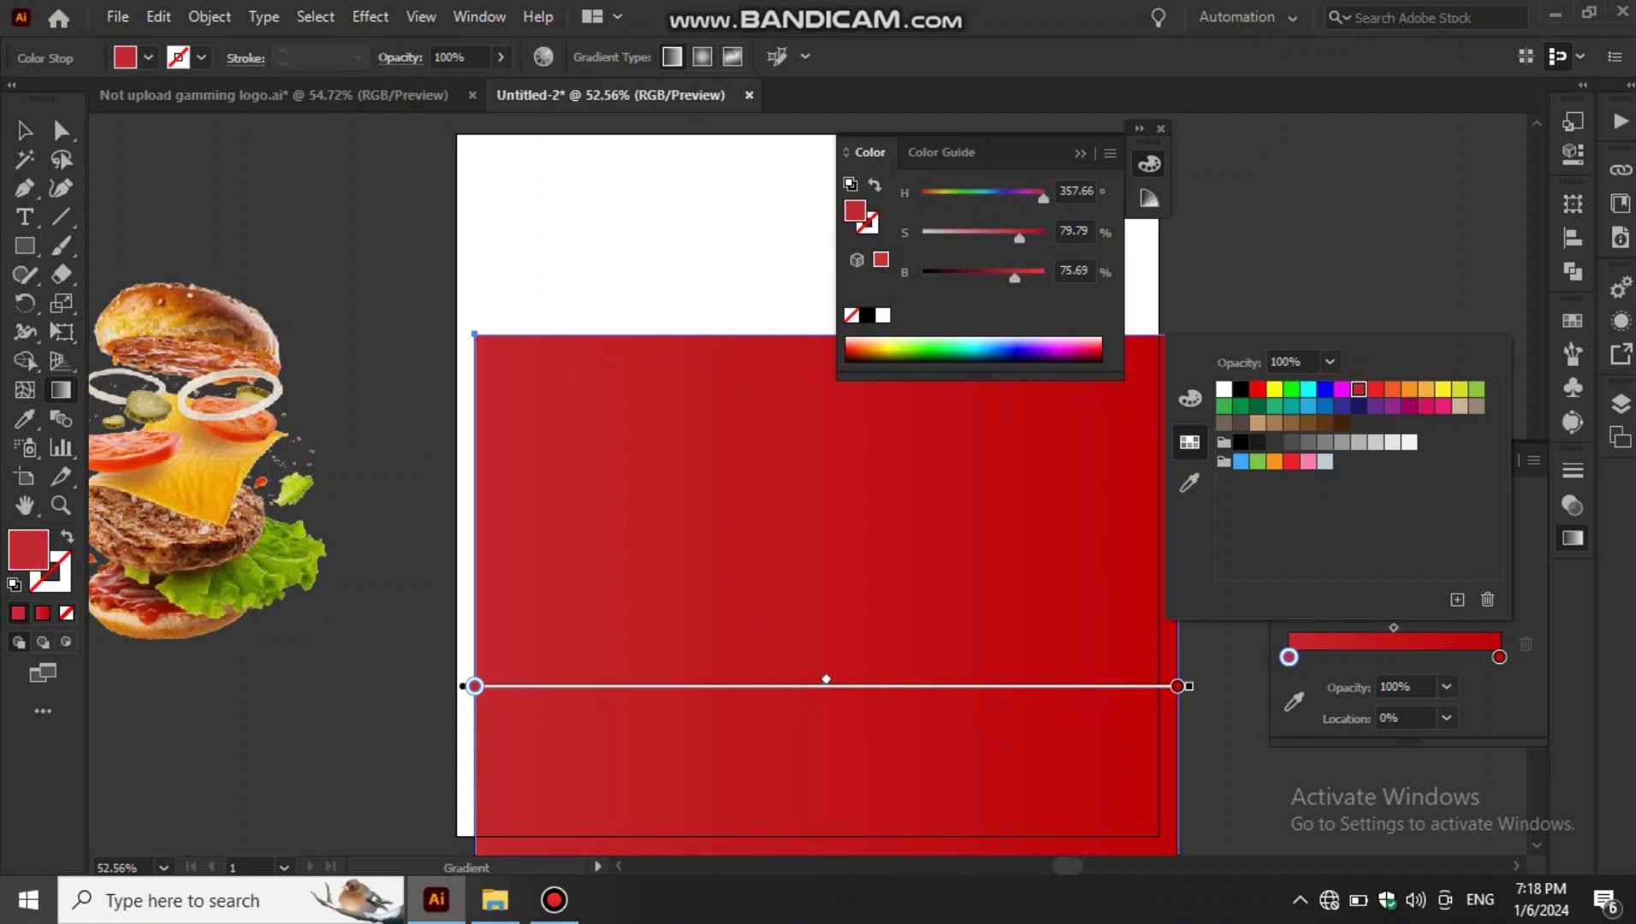
pyautogui.click(1392, 389)
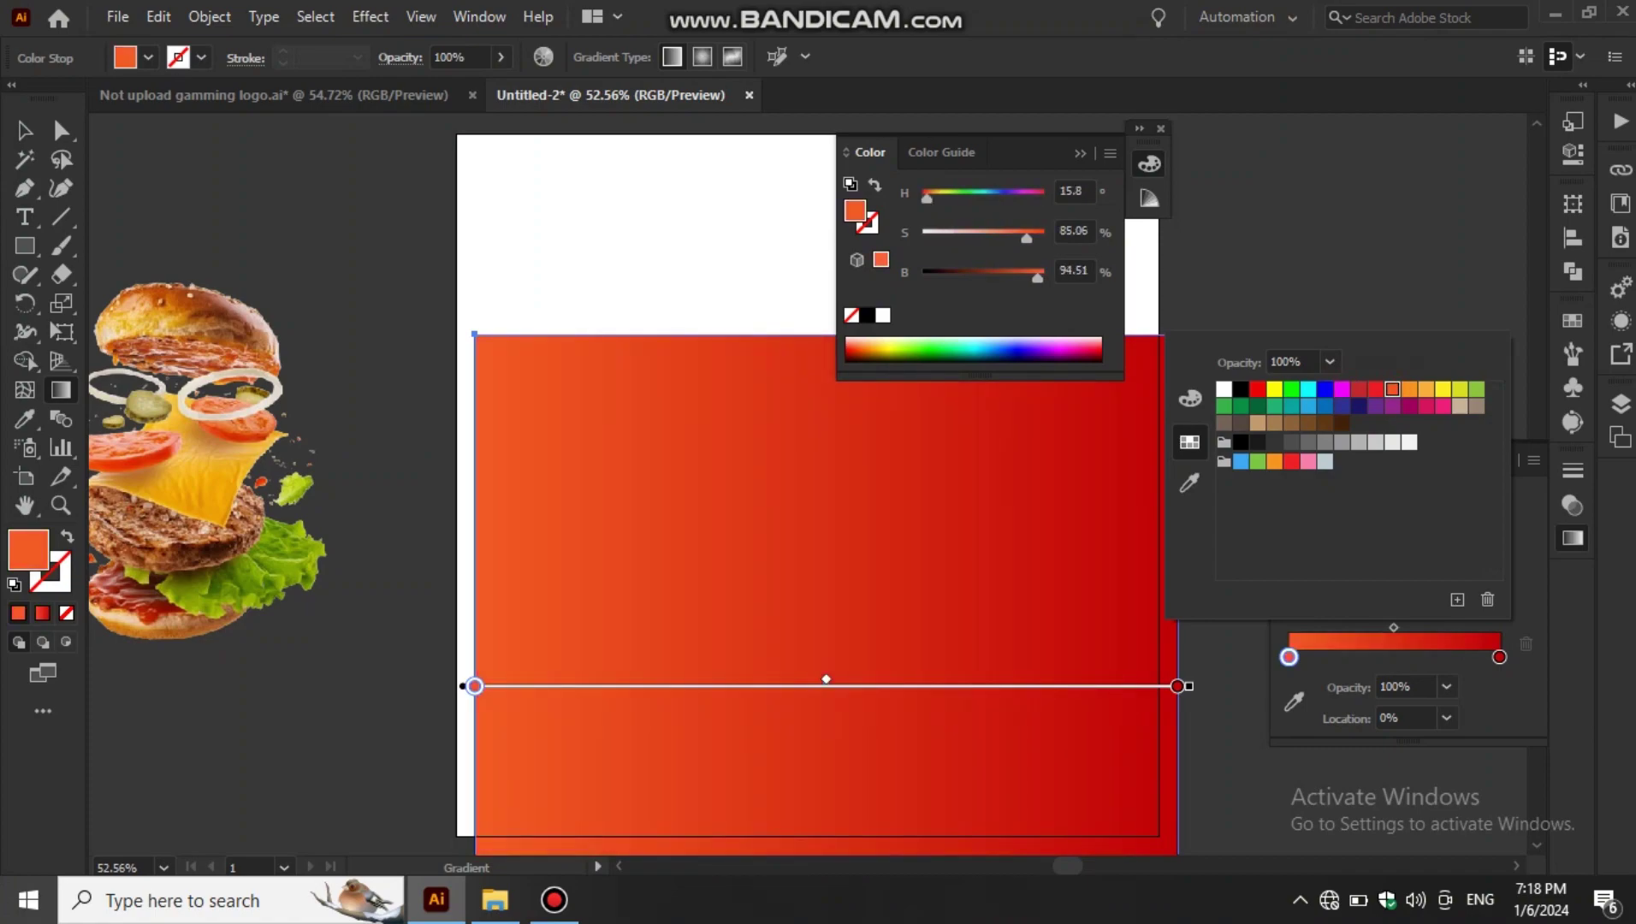
pyautogui.click(1426, 389)
pyautogui.click(1443, 390)
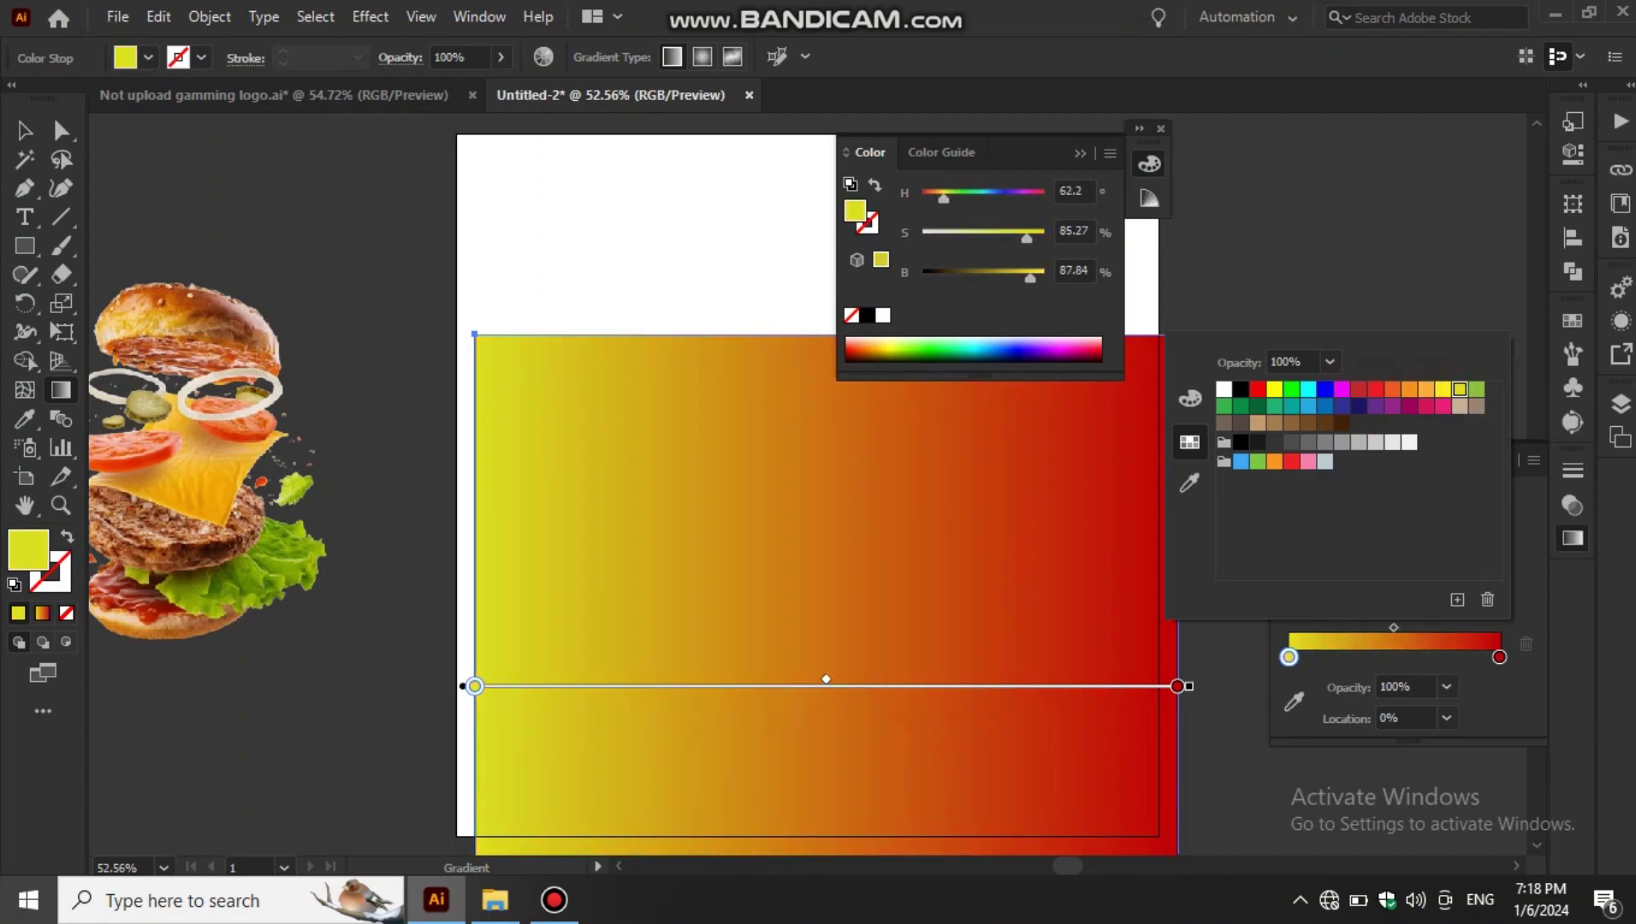
pyautogui.click(1274, 461)
pyautogui.click(1257, 461)
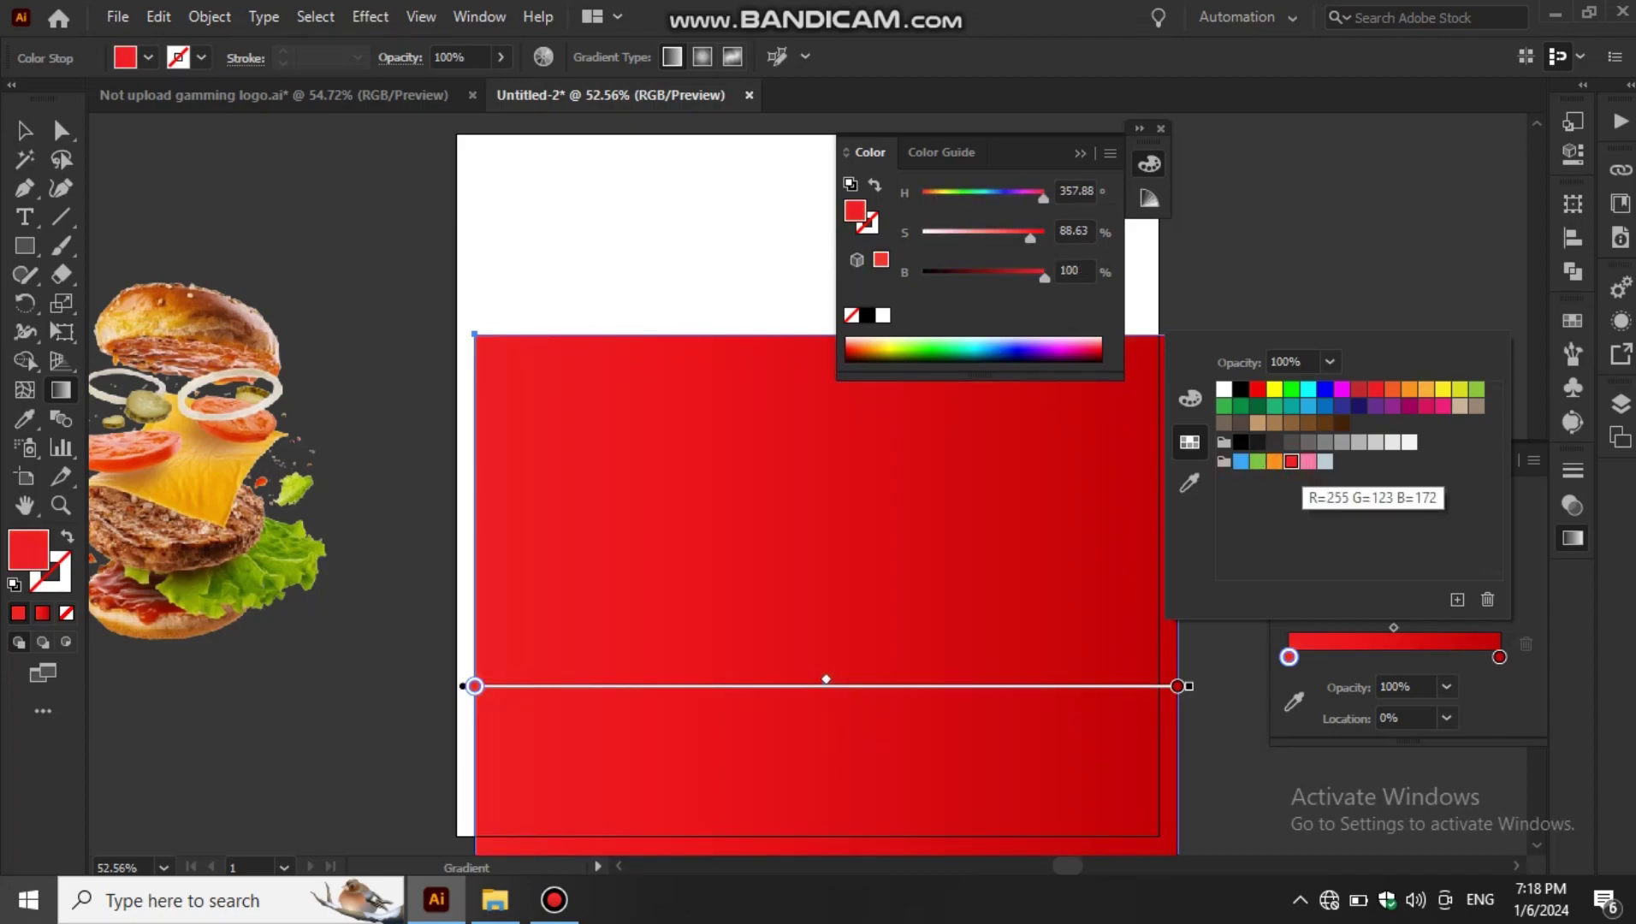
pyautogui.click(1308, 461)
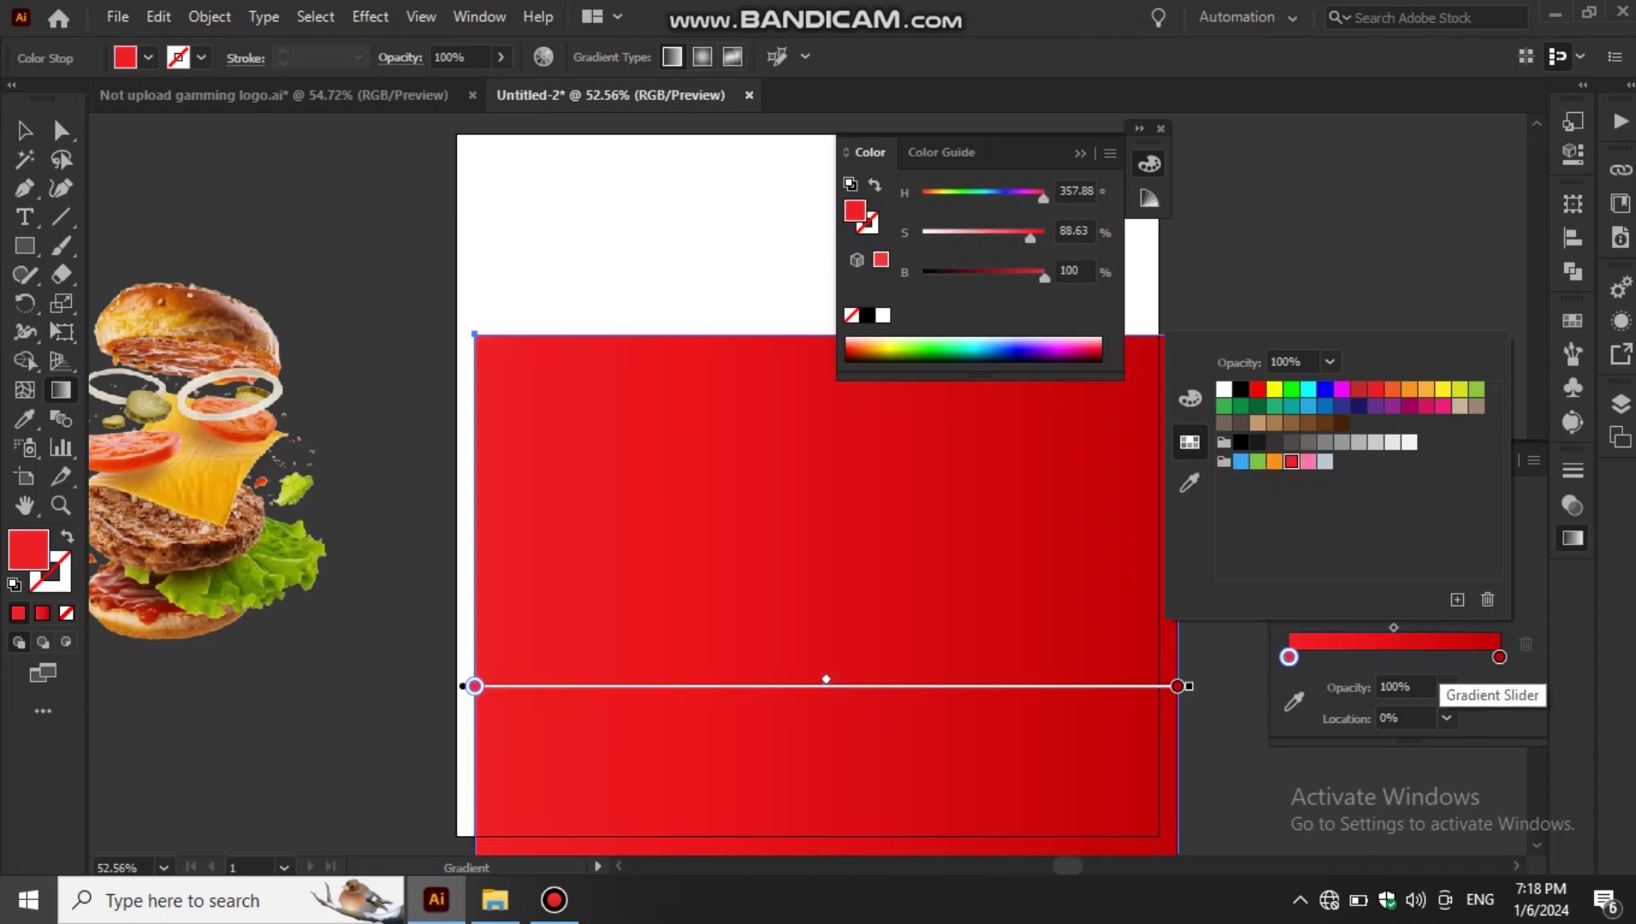
# - Darken the right stop to deep red and make the left stop pure red
pyautogui.doubleClick(1499, 657)
pyautogui.click(1189, 398)
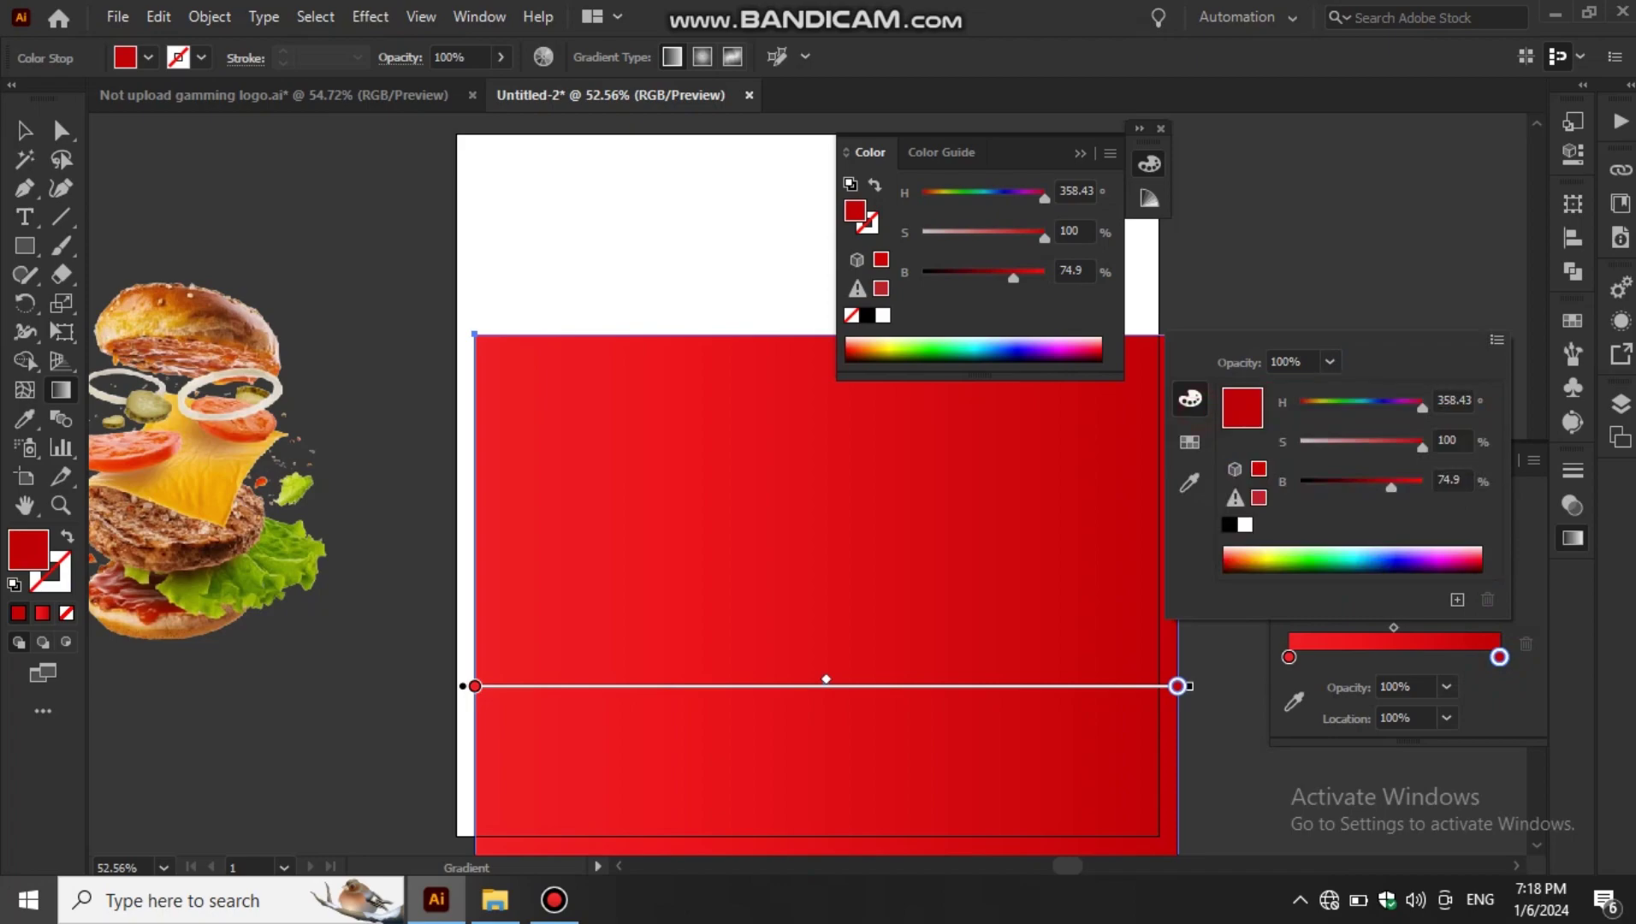
pyautogui.moveTo(1392, 487); pyautogui.dragTo(1359, 487)
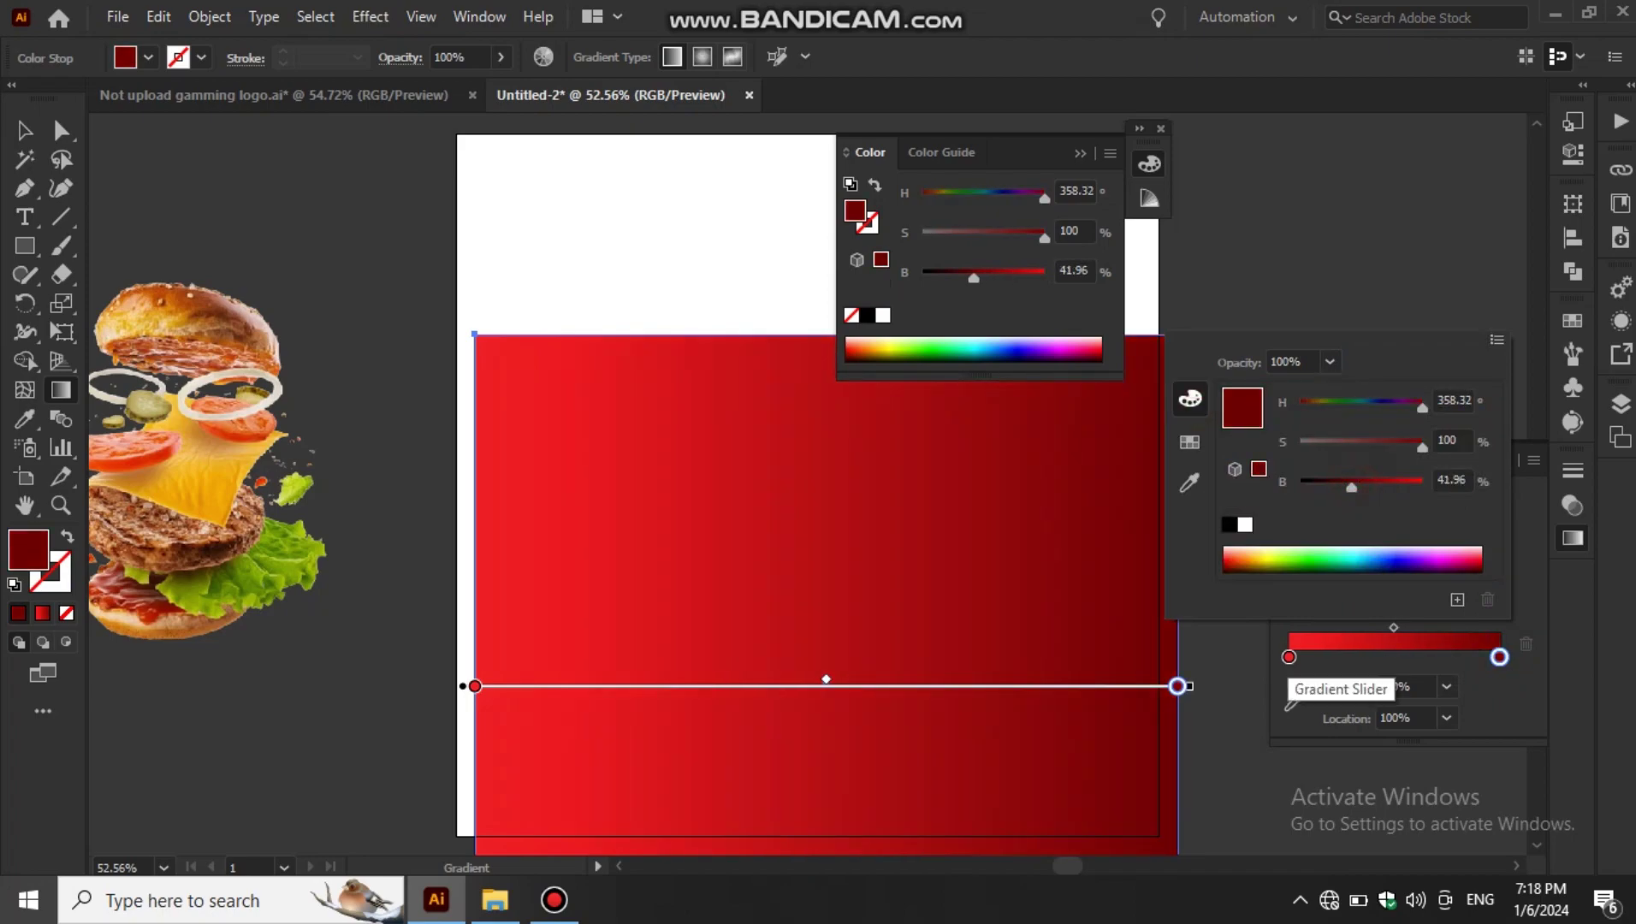
pyautogui.doubleClick(1289, 658)
pyautogui.click(1189, 442)
pyautogui.click(1258, 389)
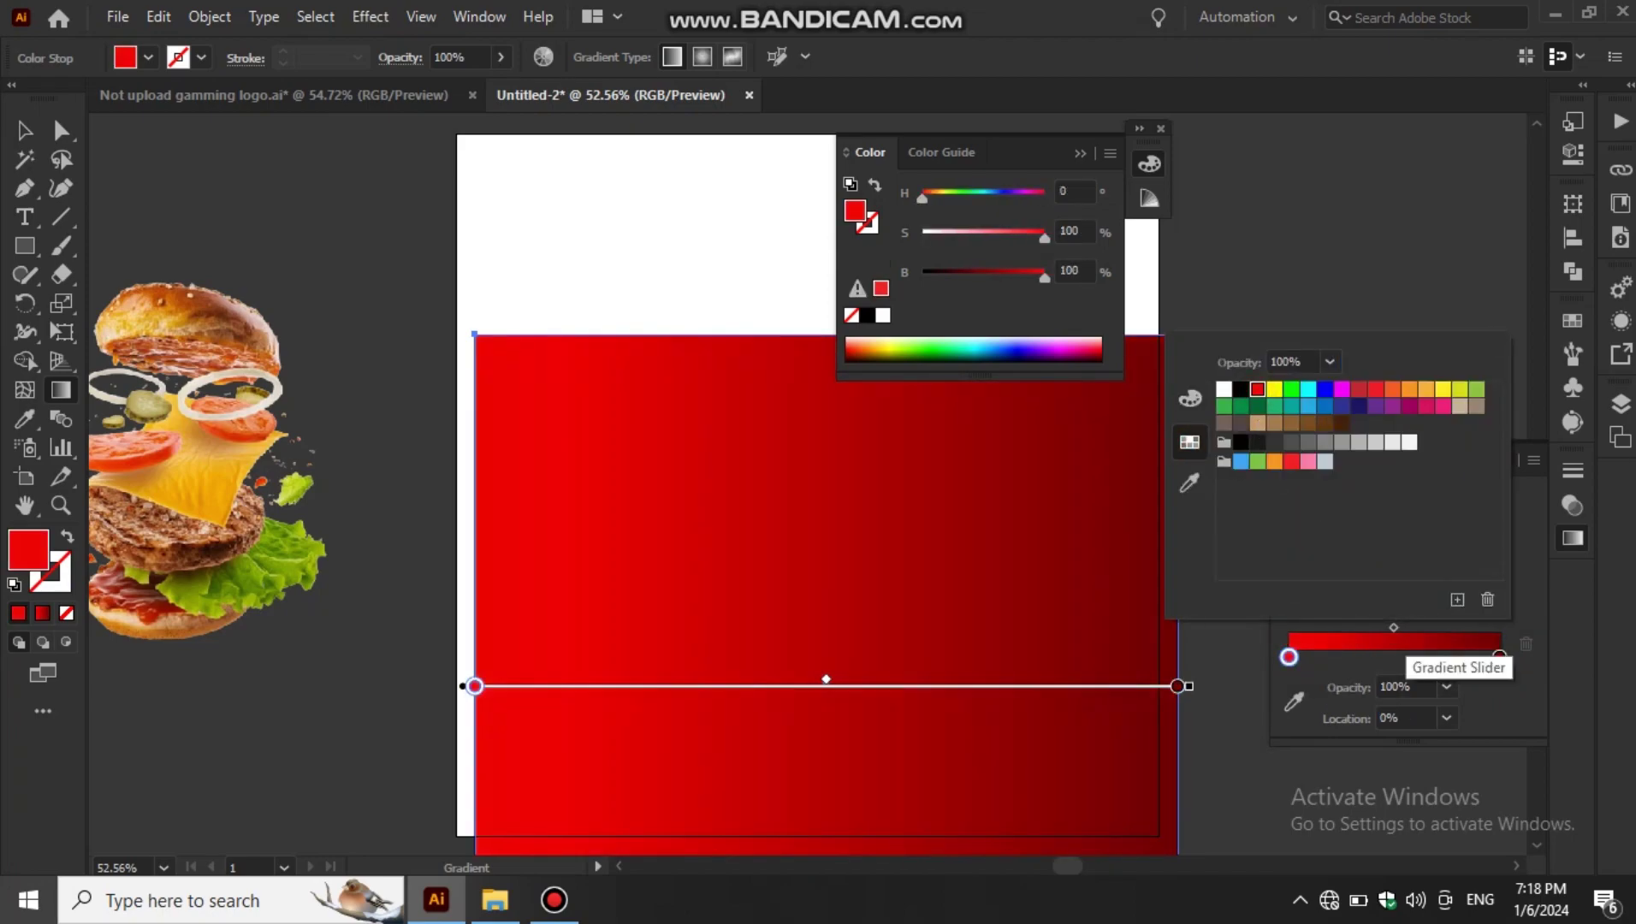
pyautogui.click(1500, 676)
pyautogui.doubleClick(1499, 657)
pyautogui.click(1189, 399)
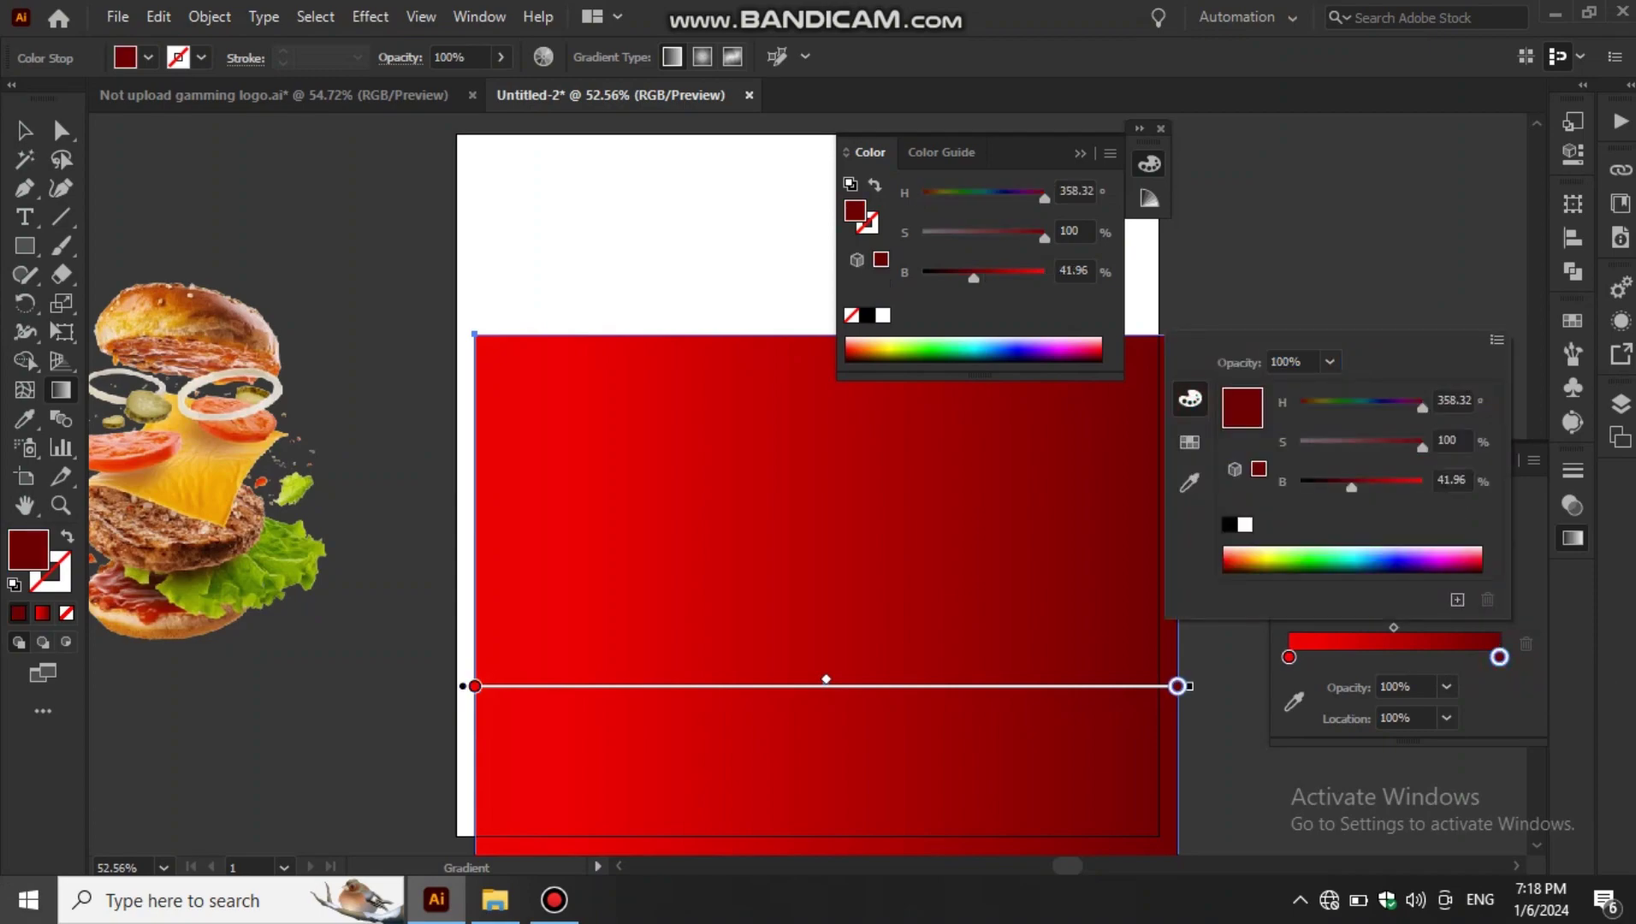
# - Make the red gradient Radial after briefly trying Freeform
pyautogui.click(1420, 498)
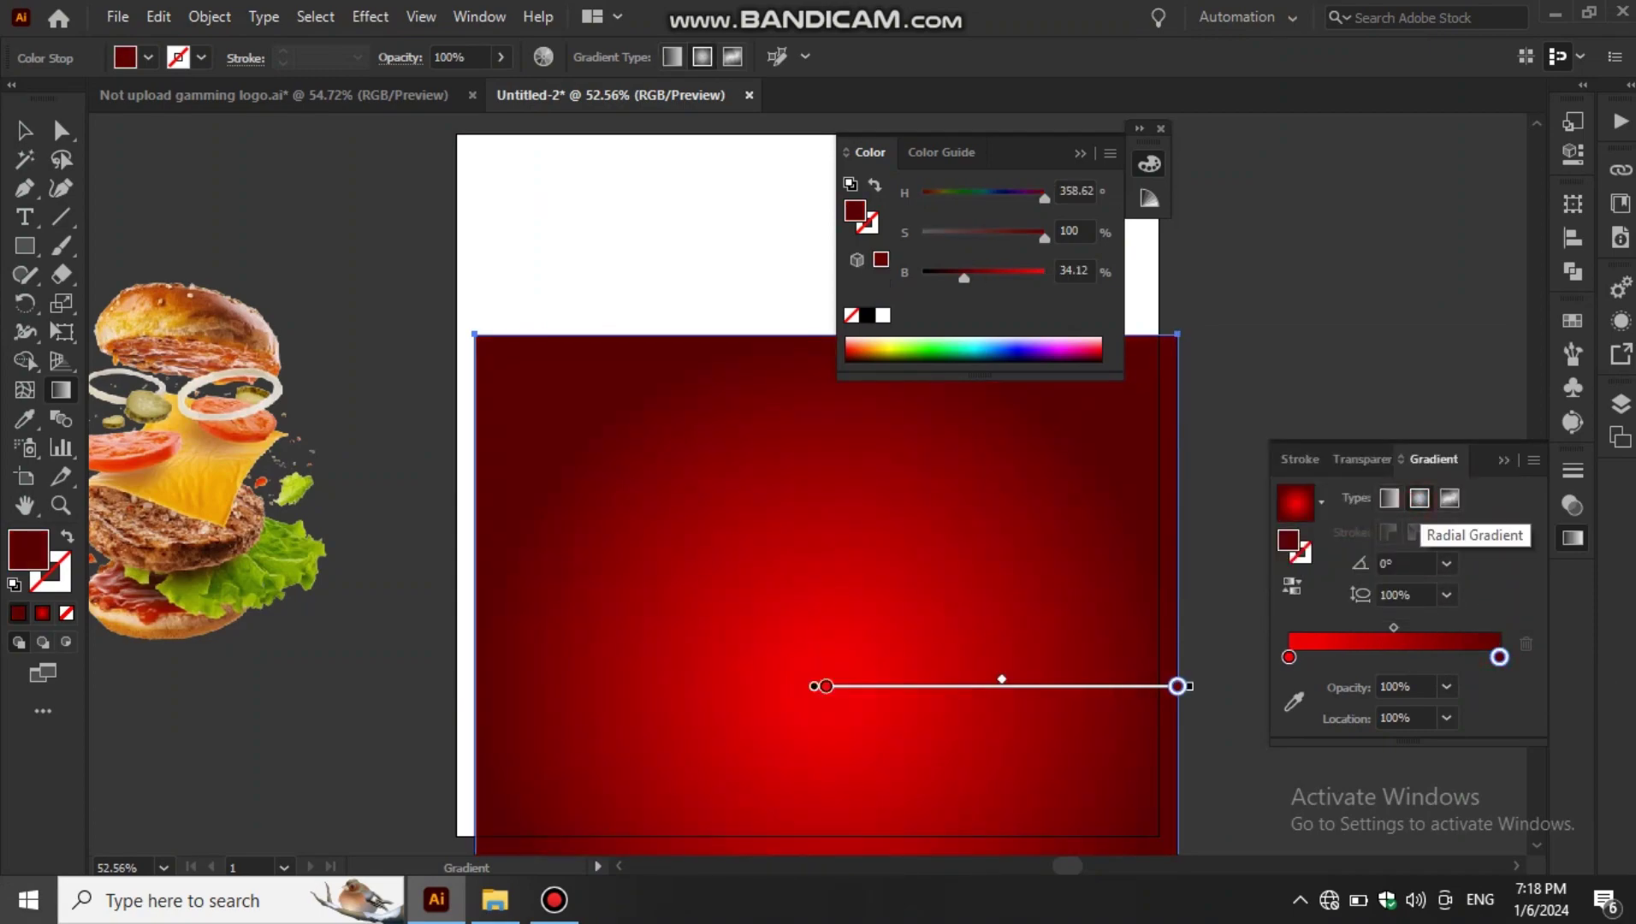
pyautogui.click(1450, 498)
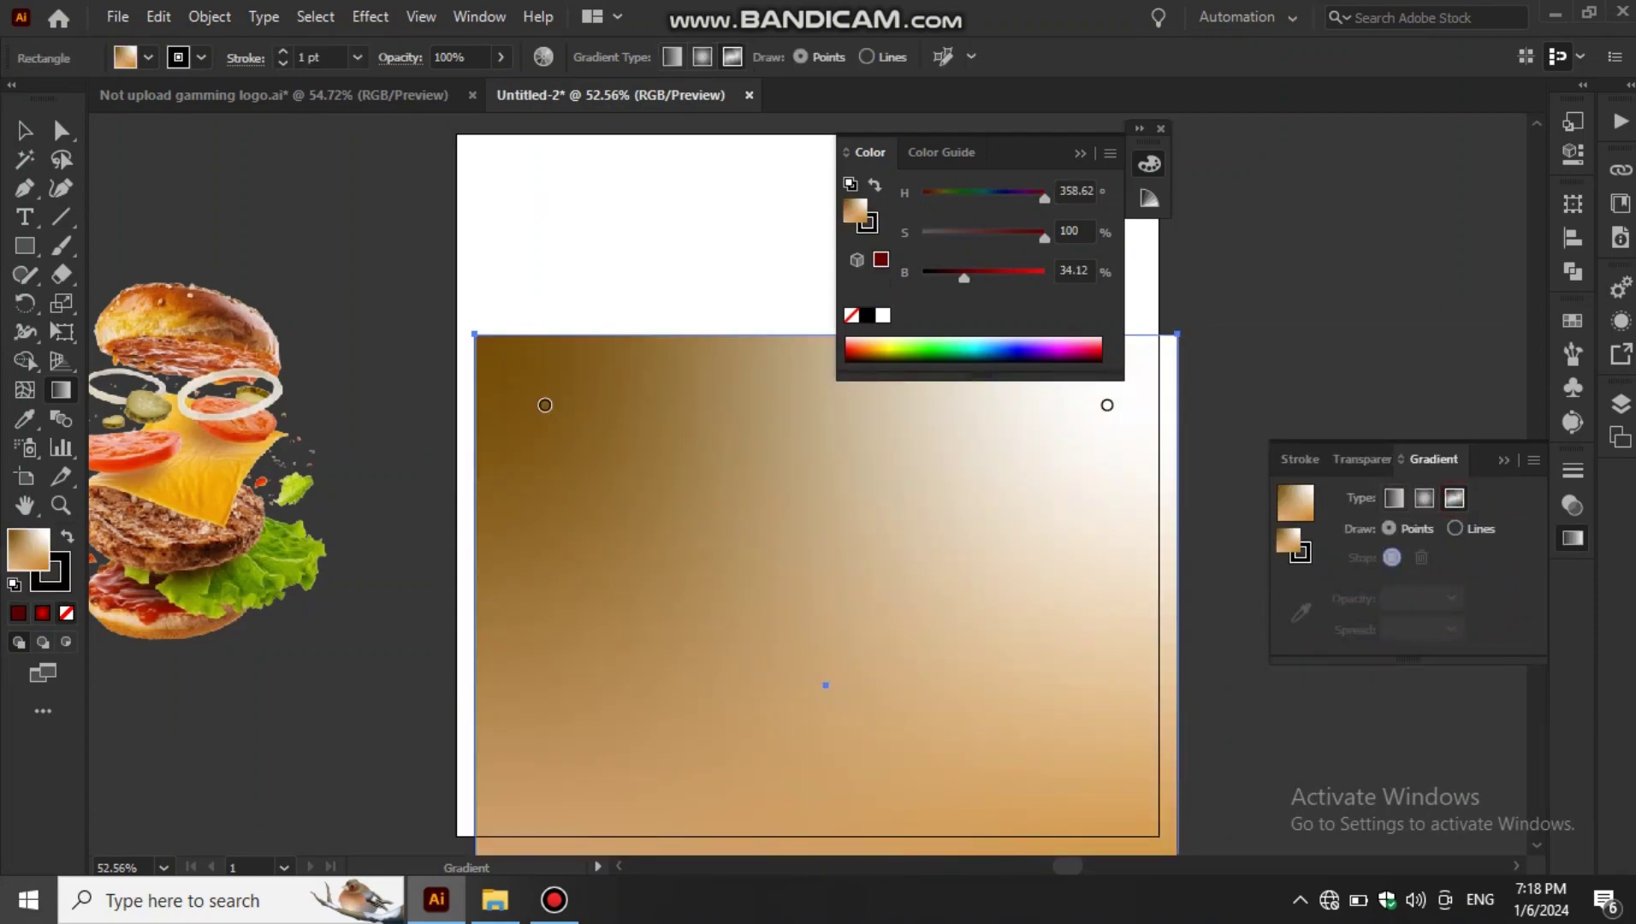
pyautogui.click(1424, 498)
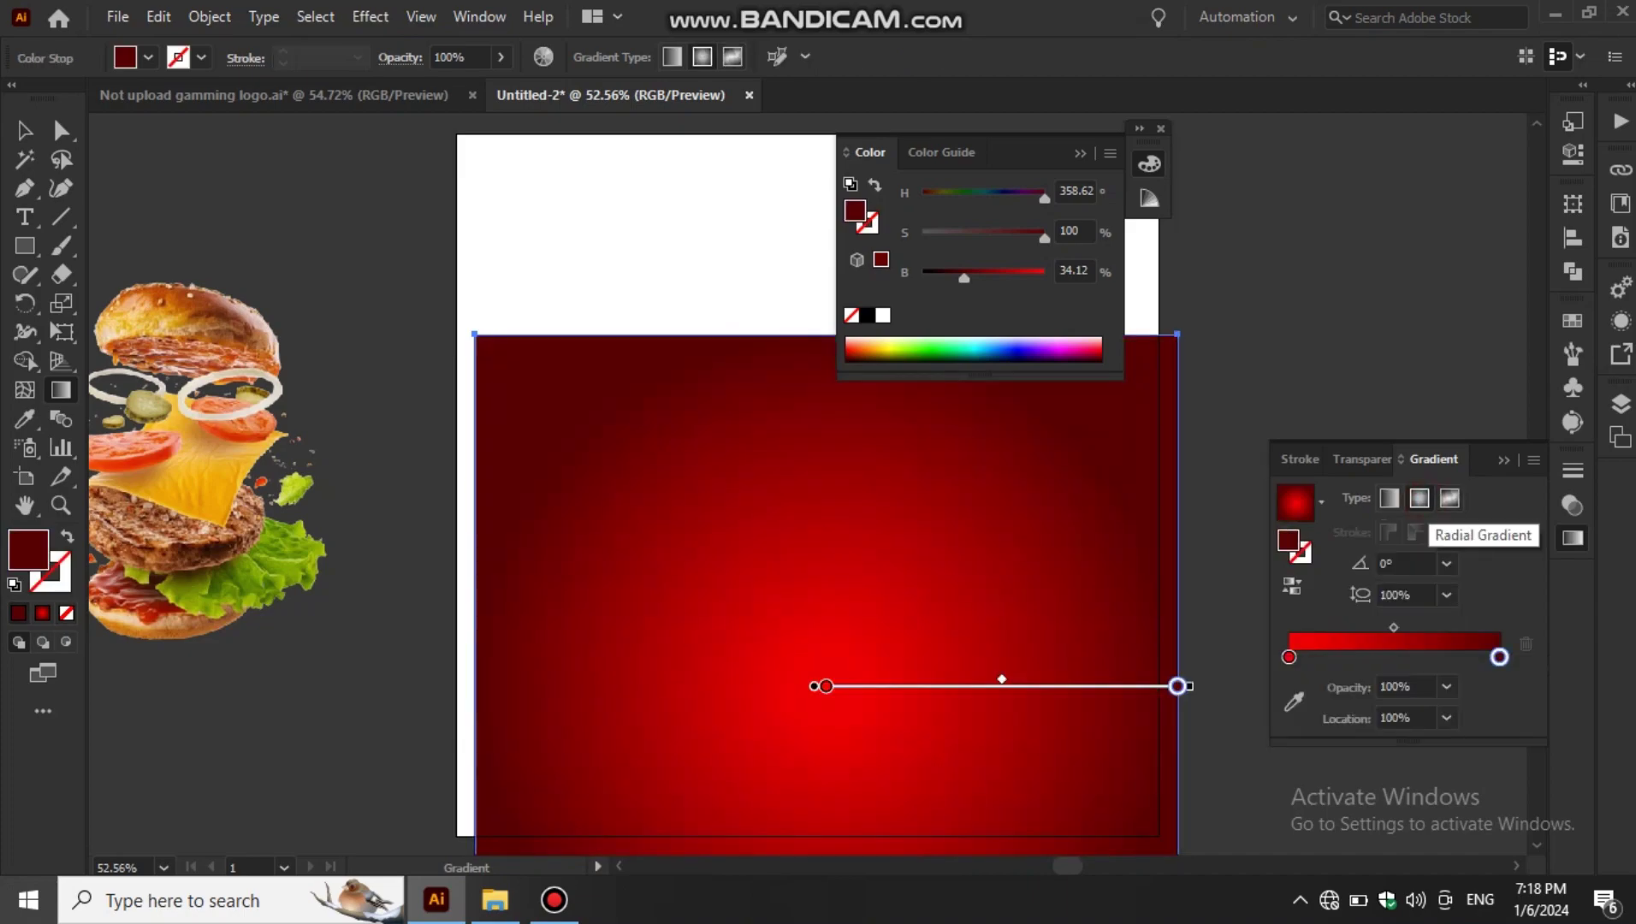
# - Centre the rectangle horizontally and vertically on the artboard, then return to Downloads
pyautogui.press('v')
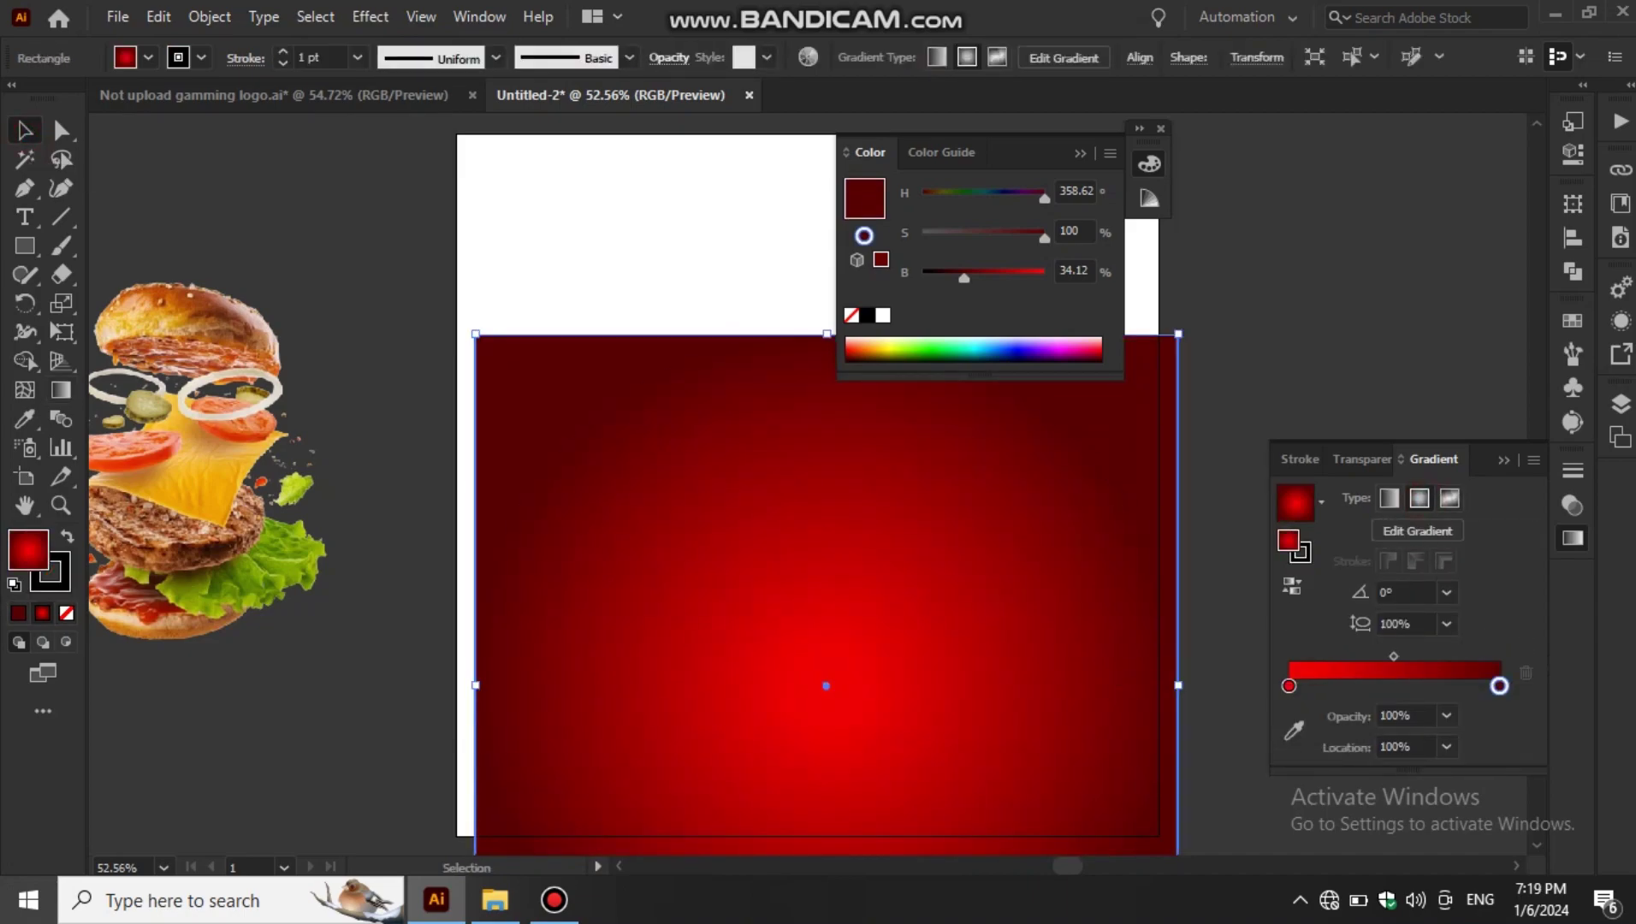
pyautogui.click(1139, 58)
pyautogui.click(940, 125)
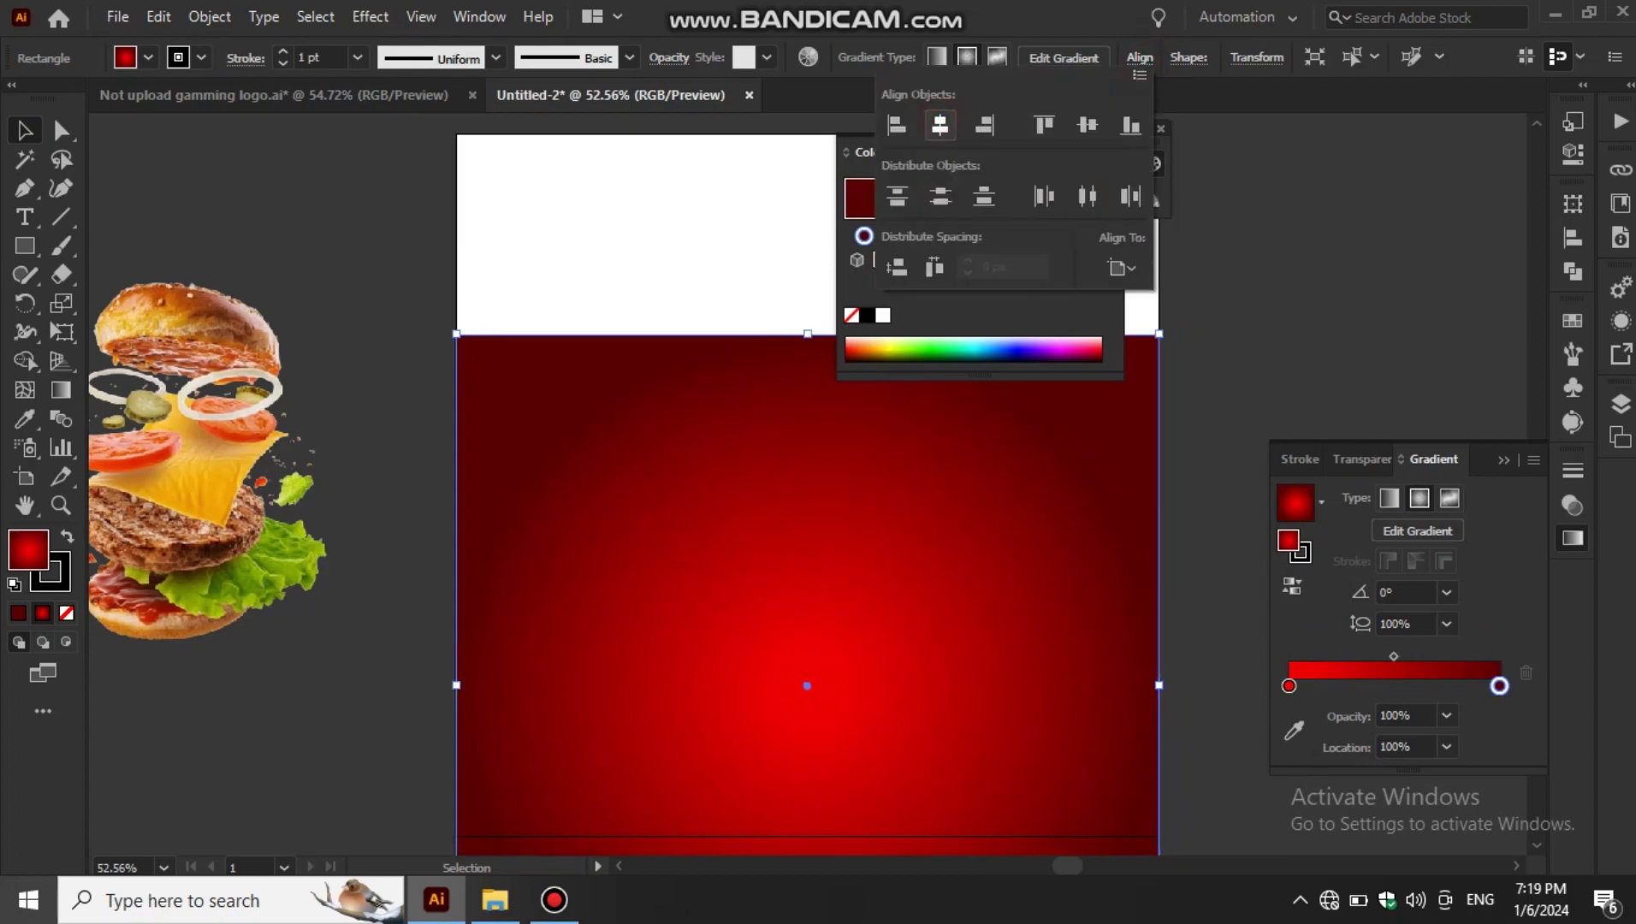
pyautogui.click(1088, 125)
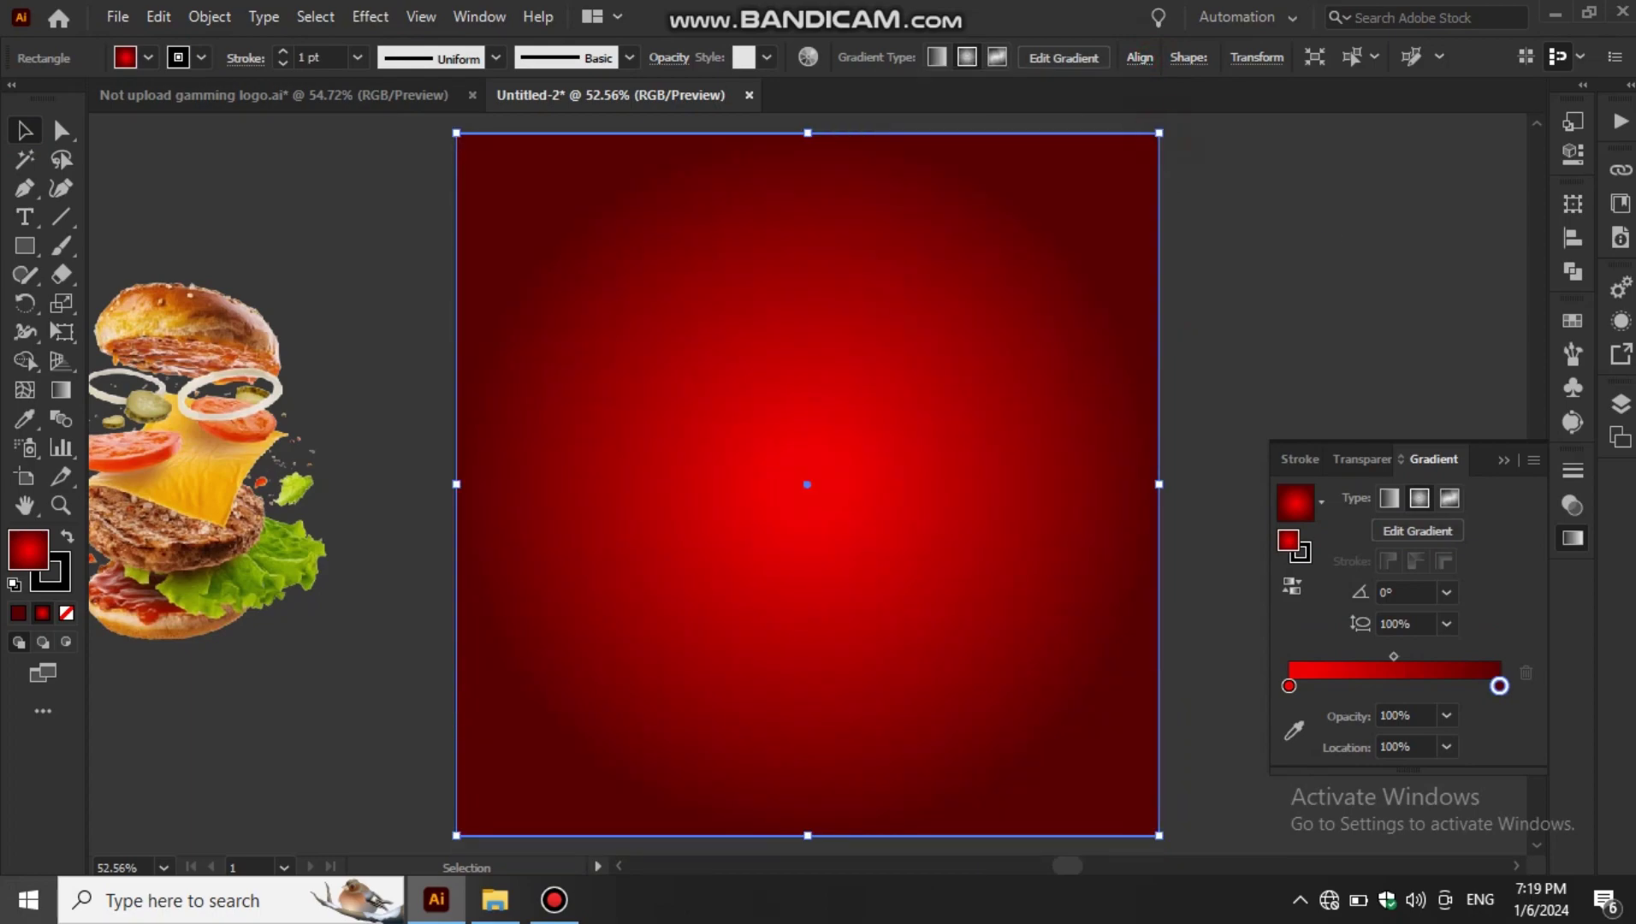
pyautogui.click(495, 899)
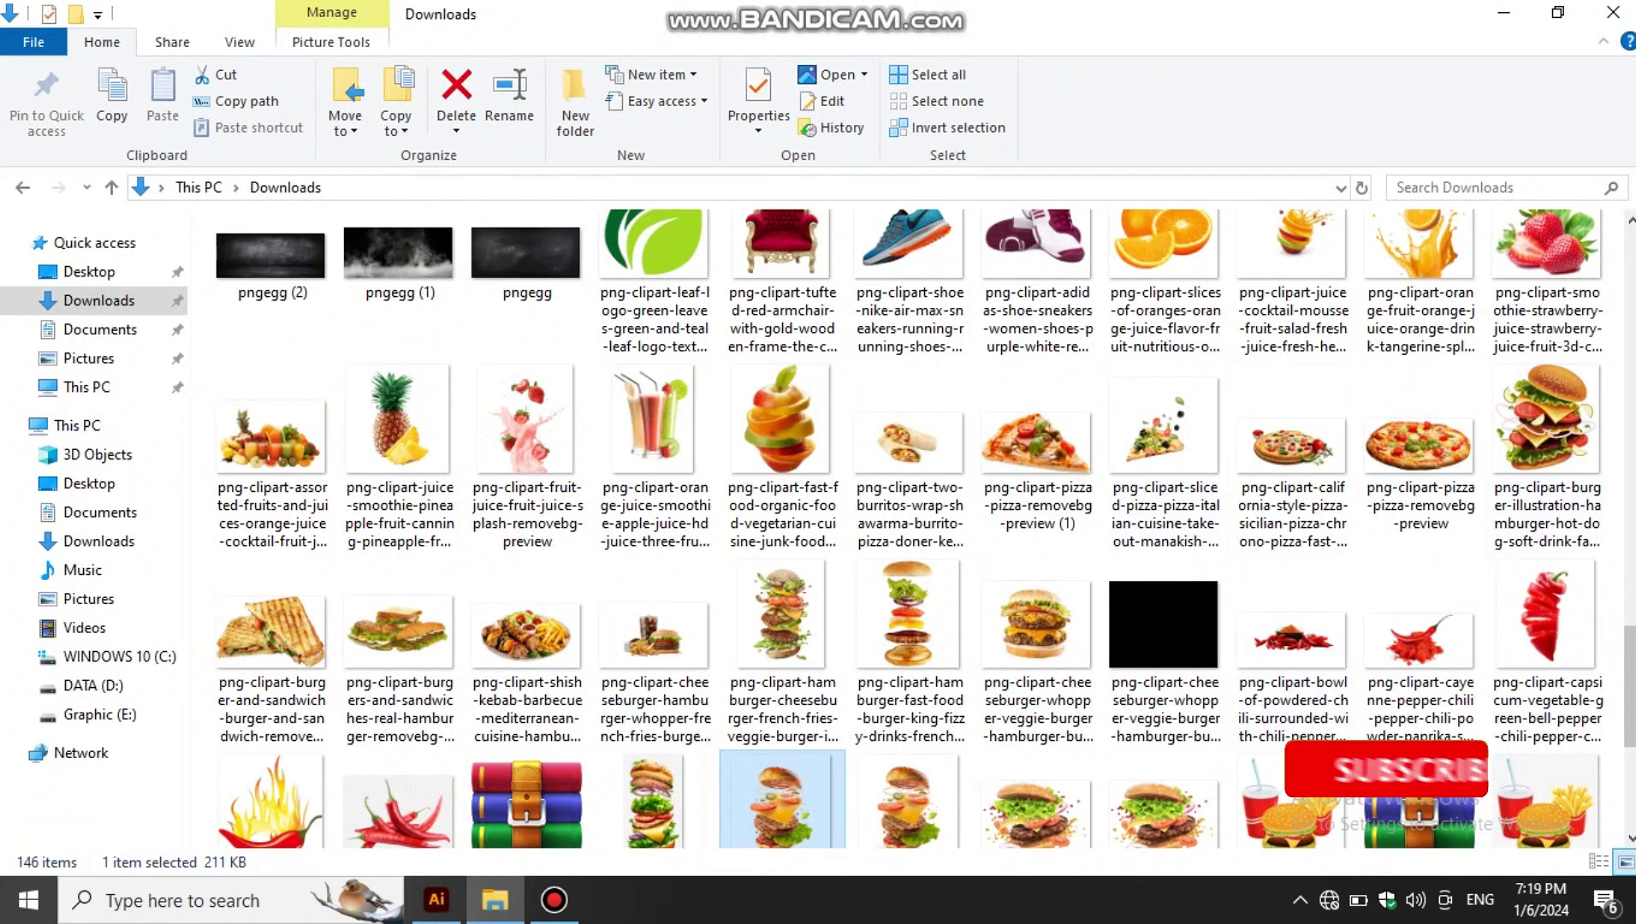
# - Try bringing pngegg (1) into Illustrator and dismiss the 'Could not read the file' error
pyautogui.scroll(-3, 1421, 659)
pyautogui.scroll(3, 1403, 659)
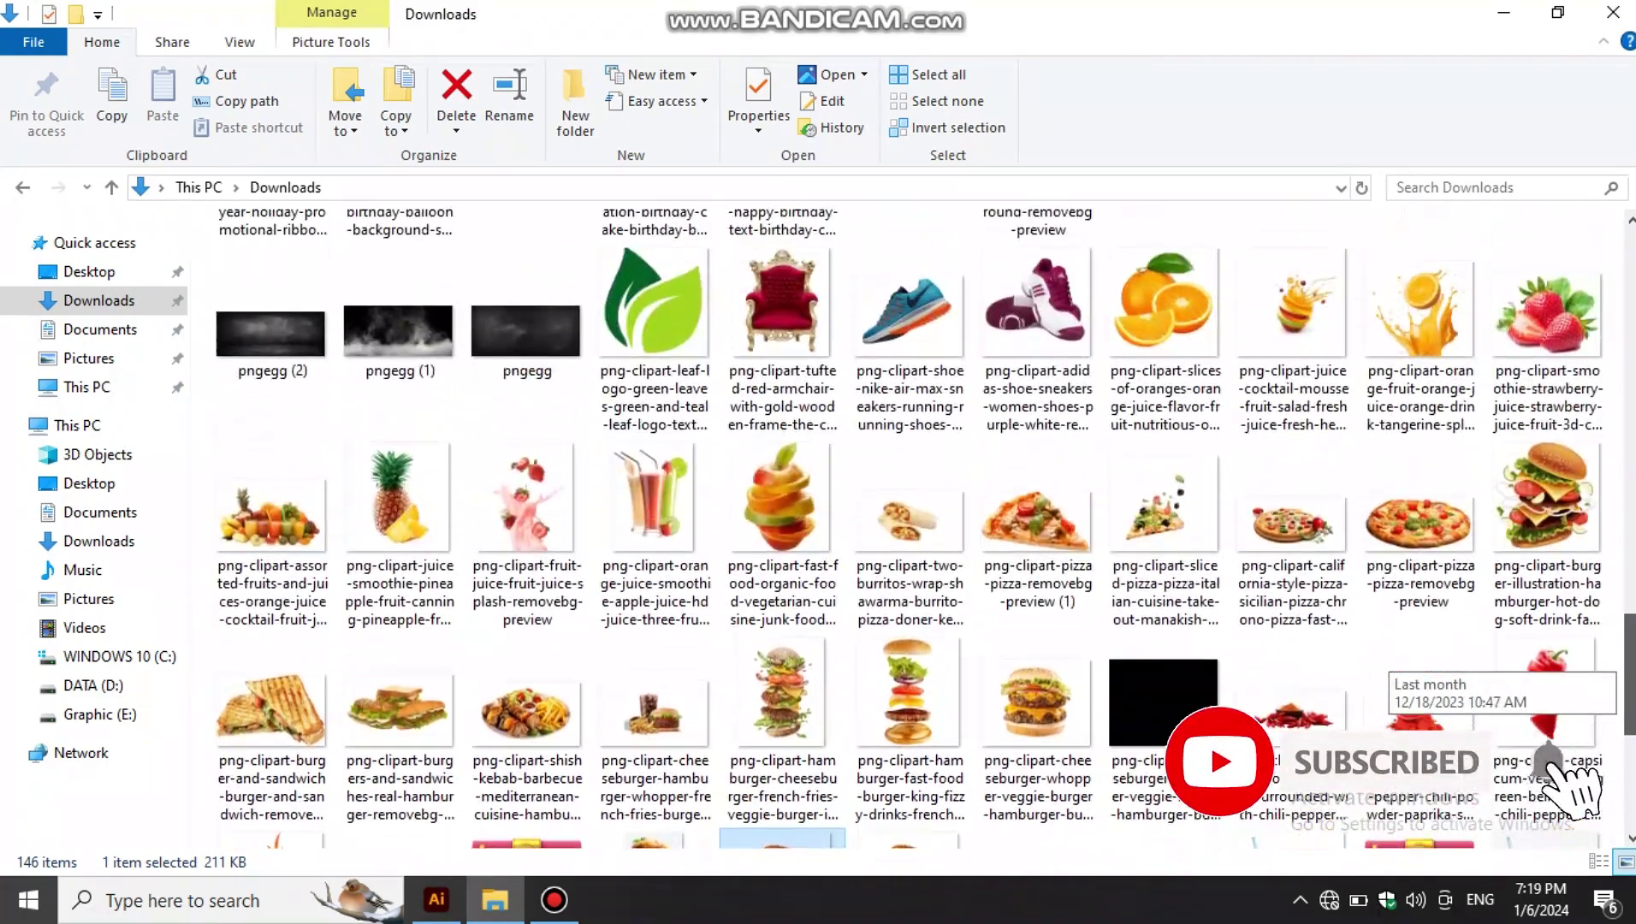
pyautogui.scroll(2, 1404, 659)
pyautogui.scroll(3, 1404, 659)
pyautogui.scroll(2, 1403, 659)
pyautogui.scroll(3, 1421, 582)
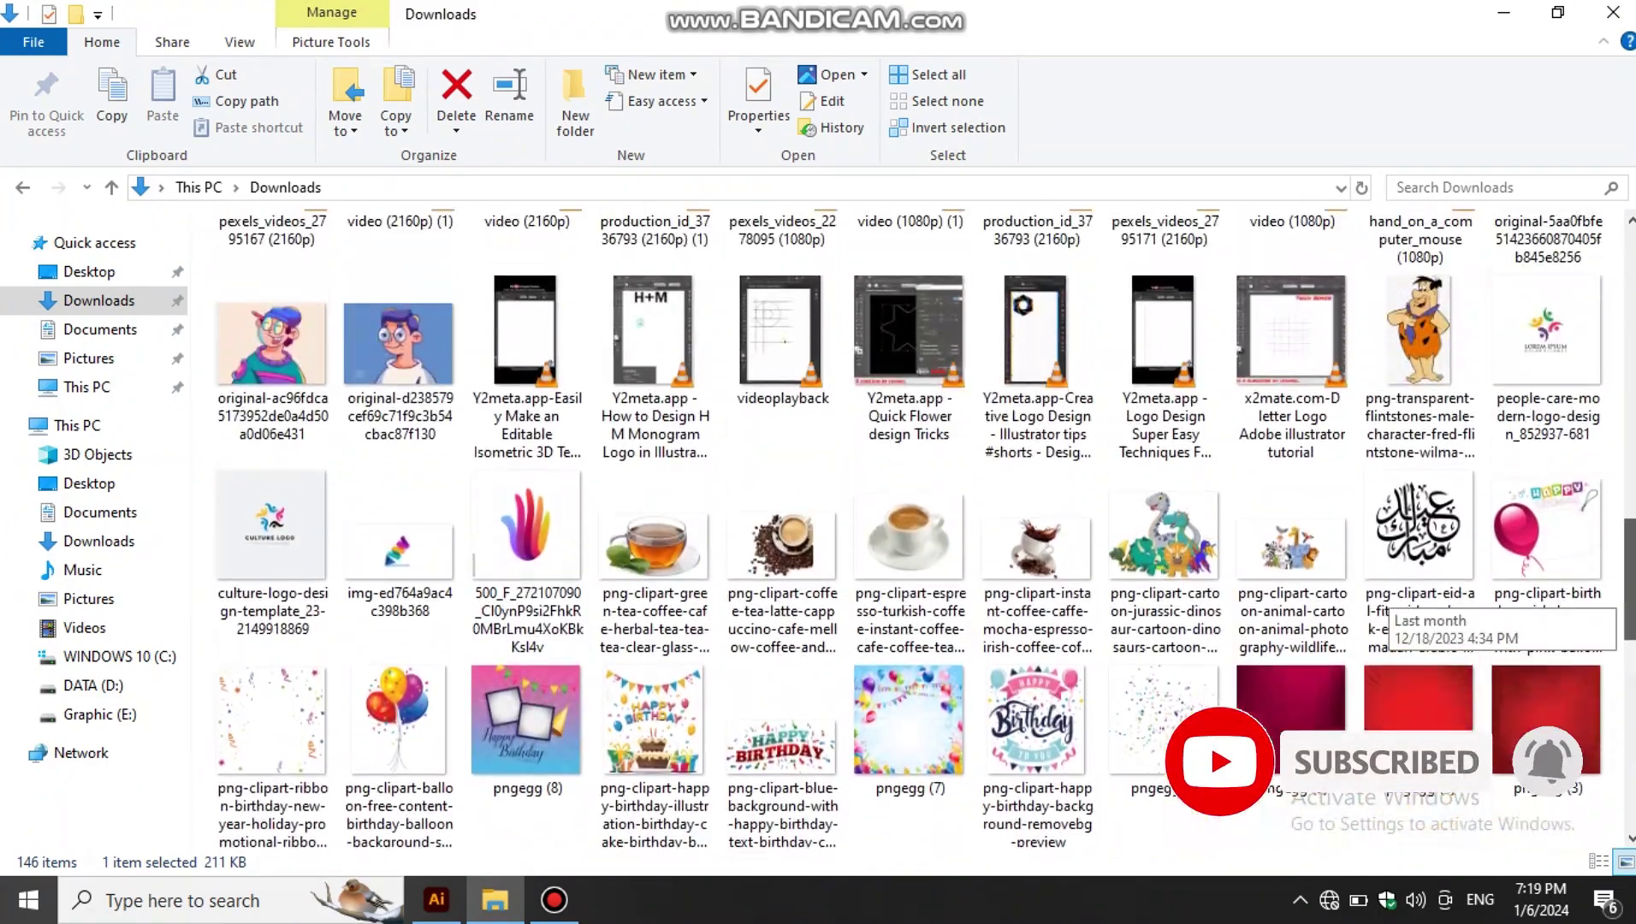
pyautogui.scroll(-4, 1421, 599)
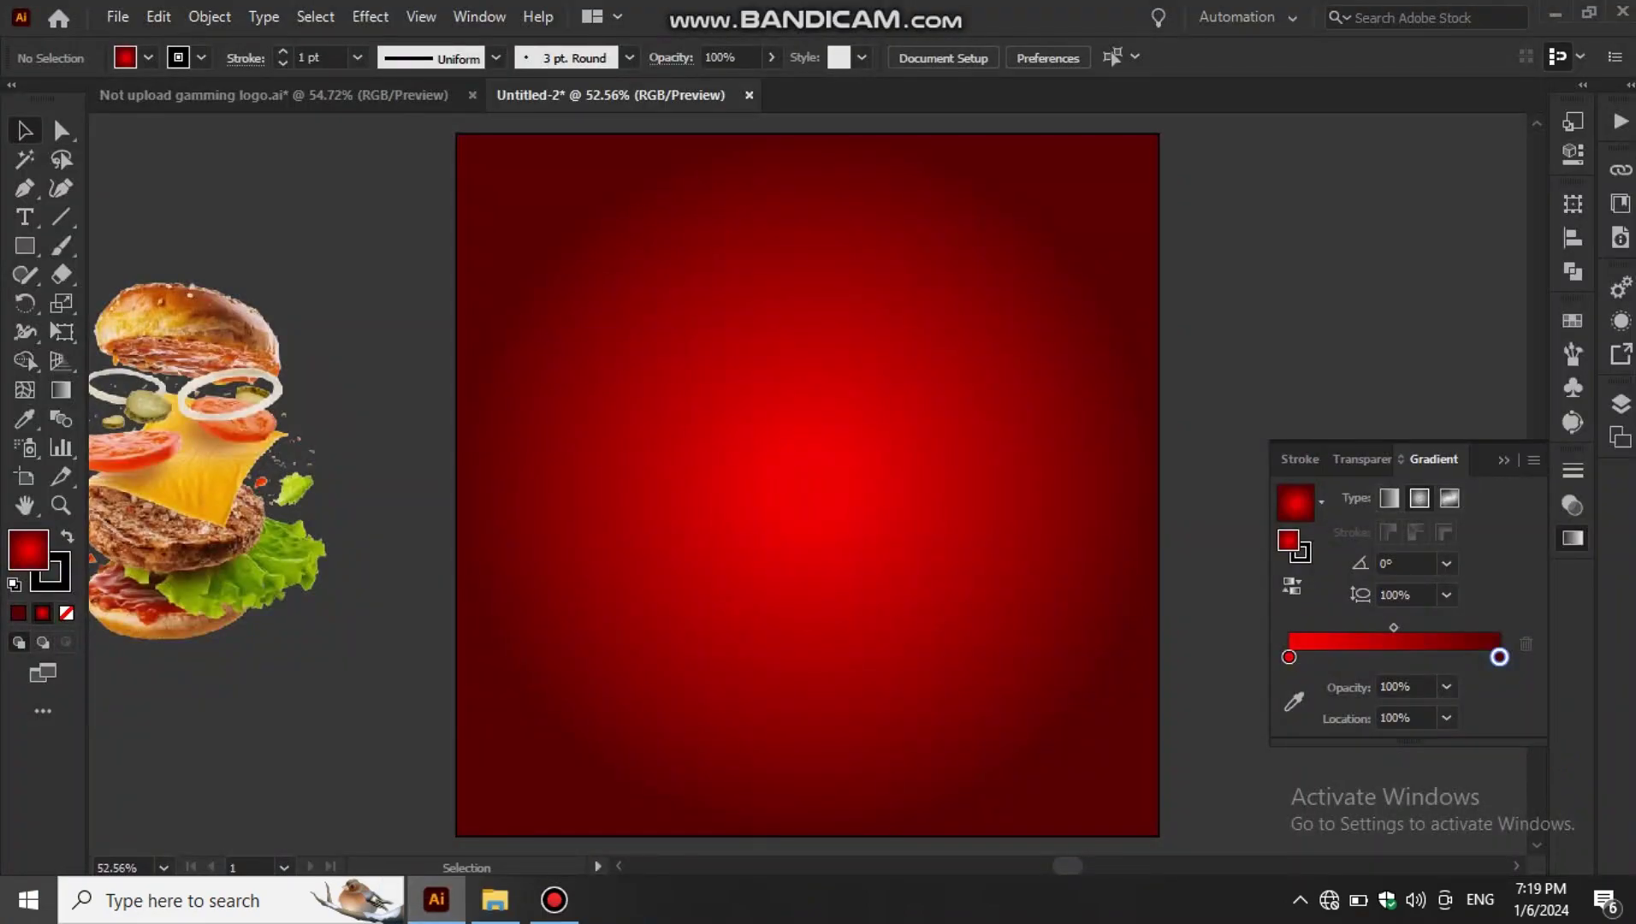
pyautogui.moveTo(398, 646); pyautogui.dragTo(804, 514)
pyautogui.click(1039, 481)
# - Return to Downloads and scroll through the folder's images
pyautogui.click(495, 899)
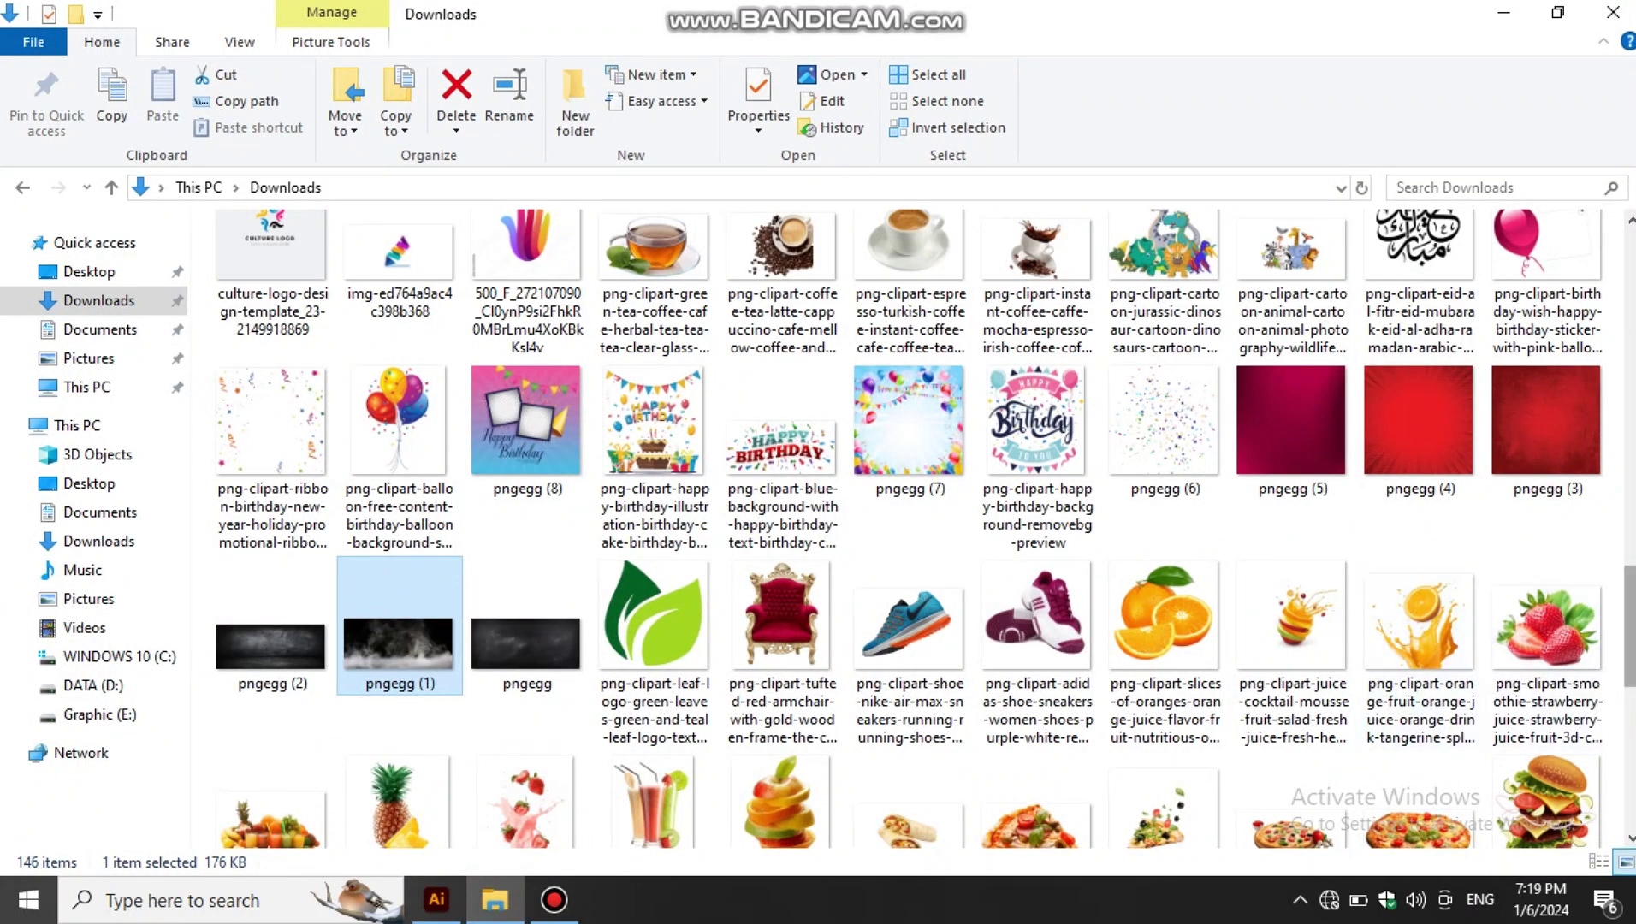
pyautogui.scroll(-3, 1412, 667)
pyautogui.scroll(-3, 1412, 668)
pyautogui.scroll(-1, 1412, 676)
pyautogui.scroll(-2, 1412, 676)
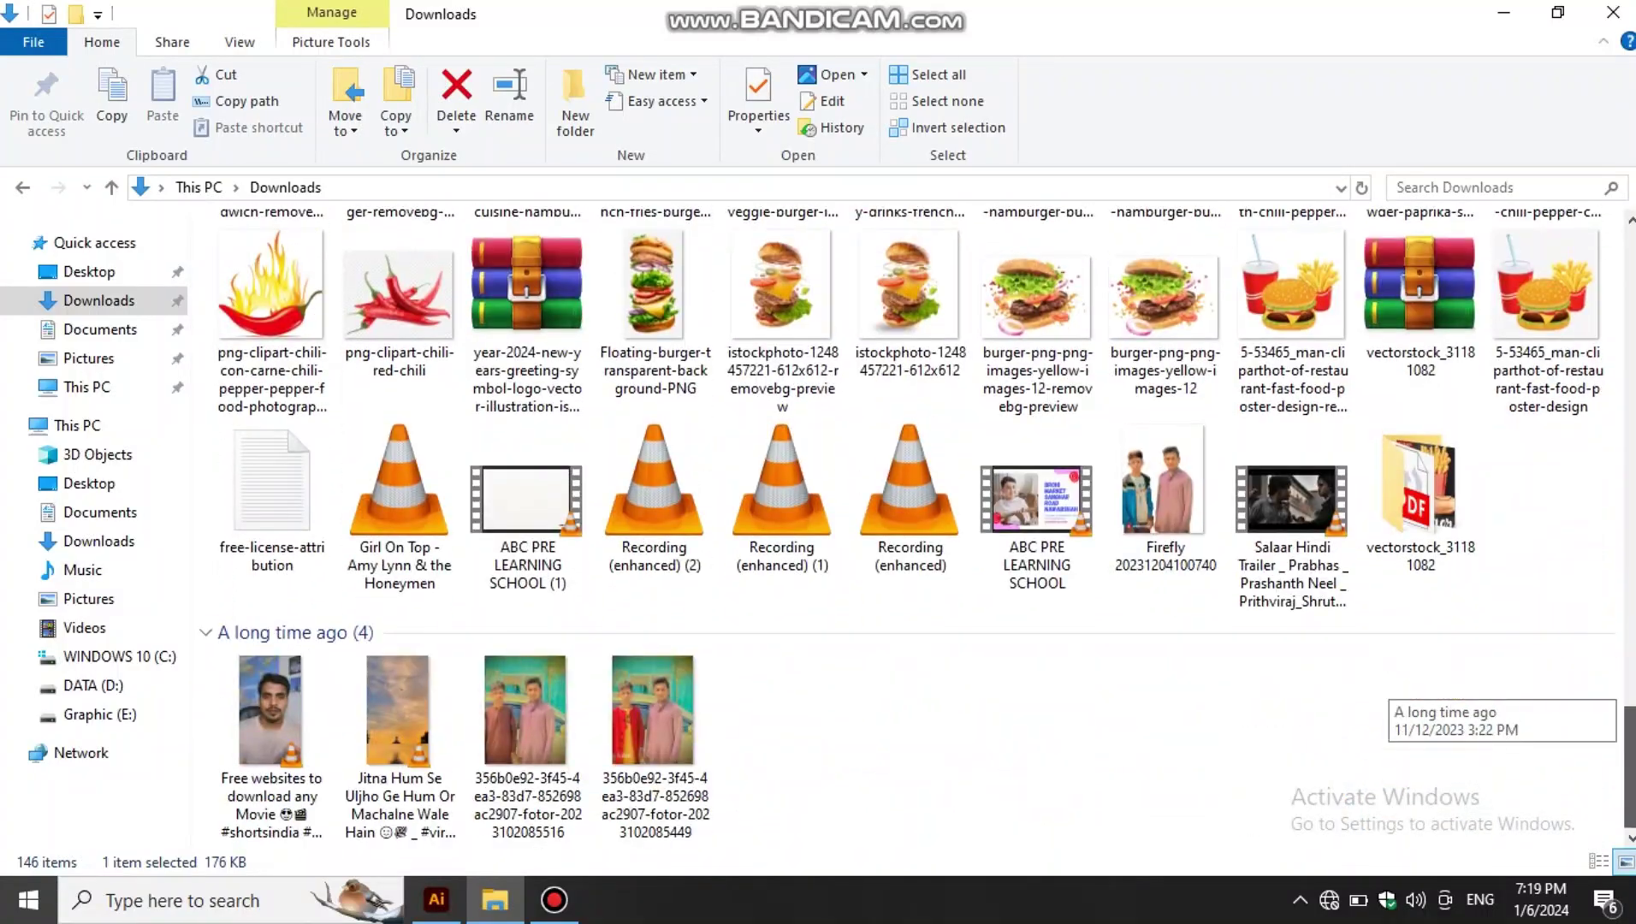
pyautogui.scroll(4, 1413, 676)
pyautogui.scroll(3, 1412, 676)
pyautogui.scroll(1, 1412, 677)
pyautogui.scroll(4, 1412, 676)
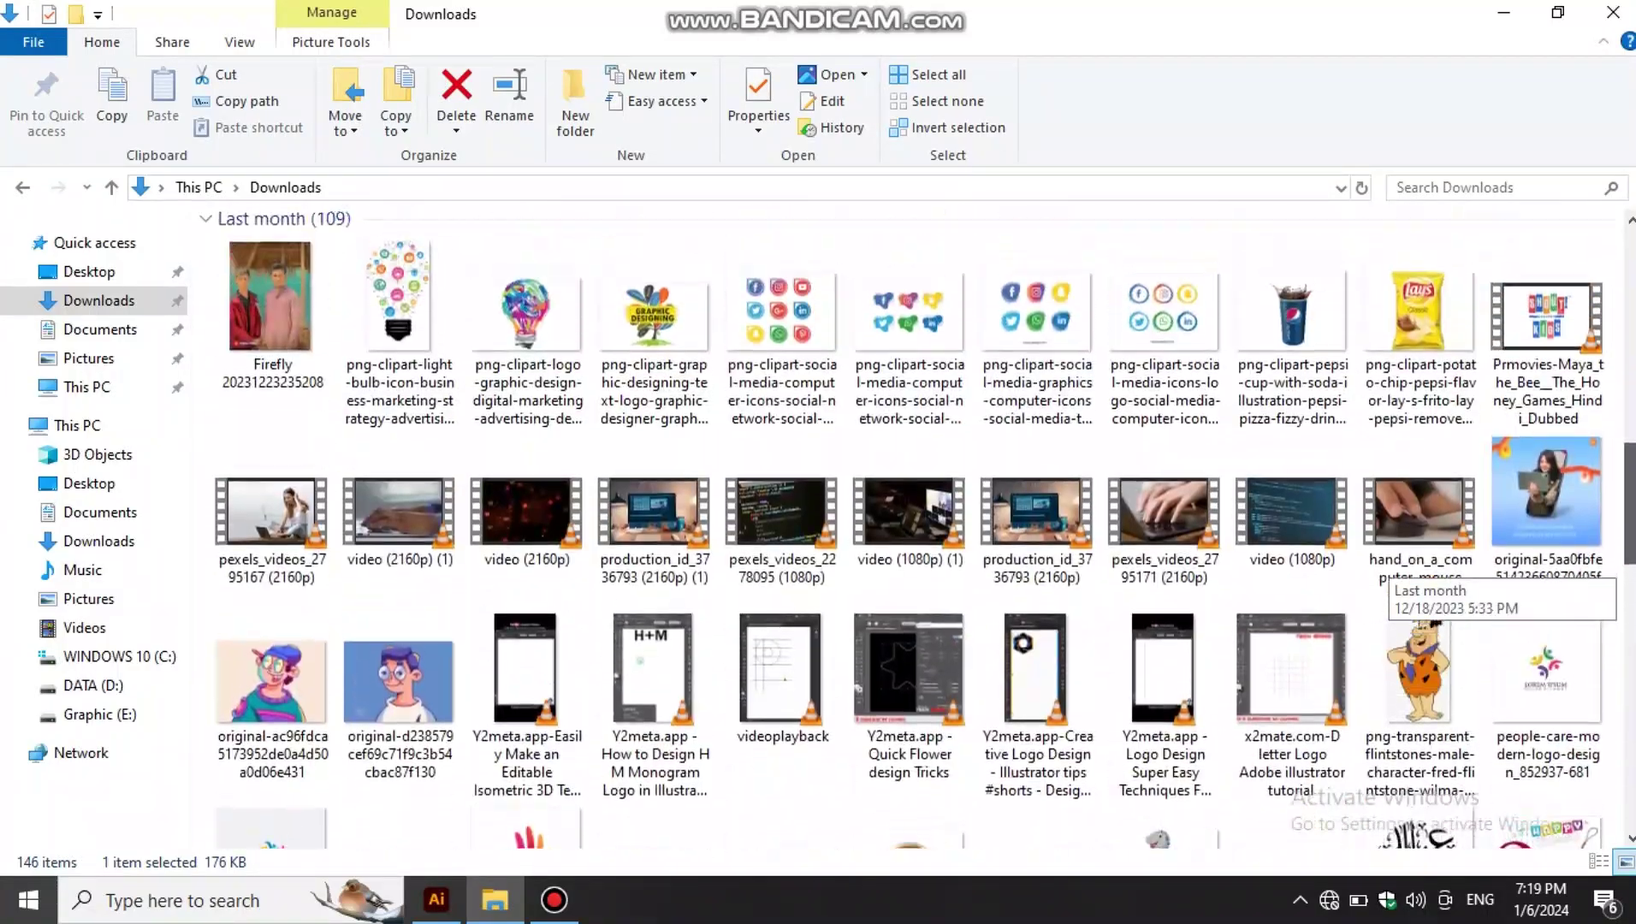
pyautogui.scroll(2, 1412, 676)
pyautogui.scroll(-7, 1412, 676)
pyautogui.scroll(-2, 1412, 676)
# - Centre the burger photo on the artboard and enlarge it
pyautogui.click(437, 899)
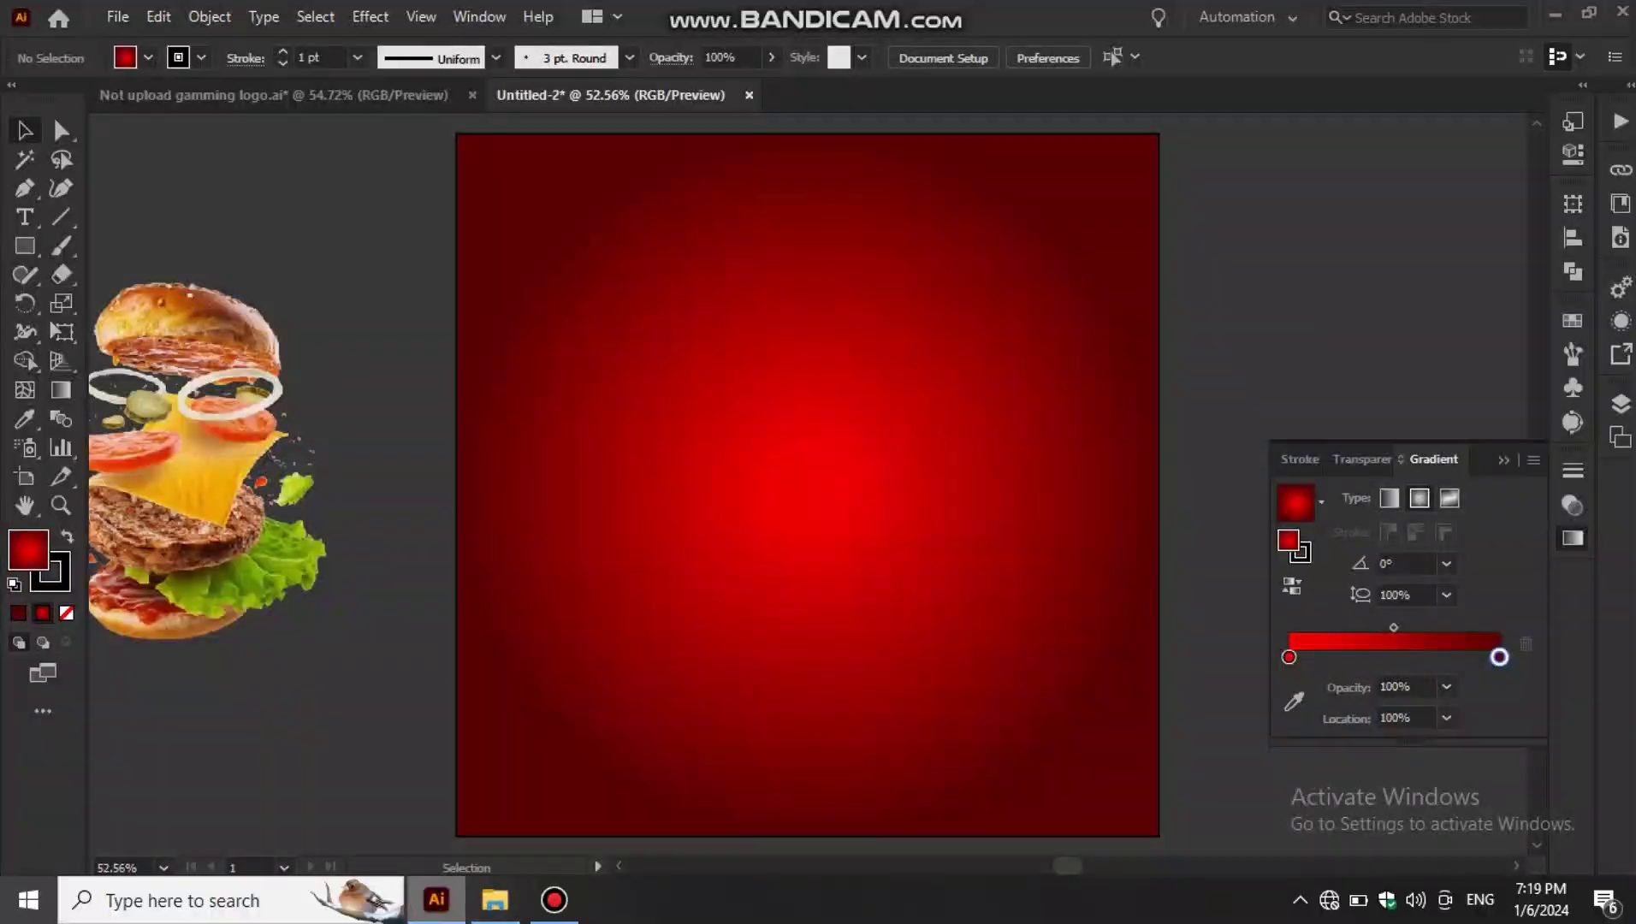
pyautogui.click(300, 460)
pyautogui.rightClick(299, 461)
pyautogui.click(628, 662)
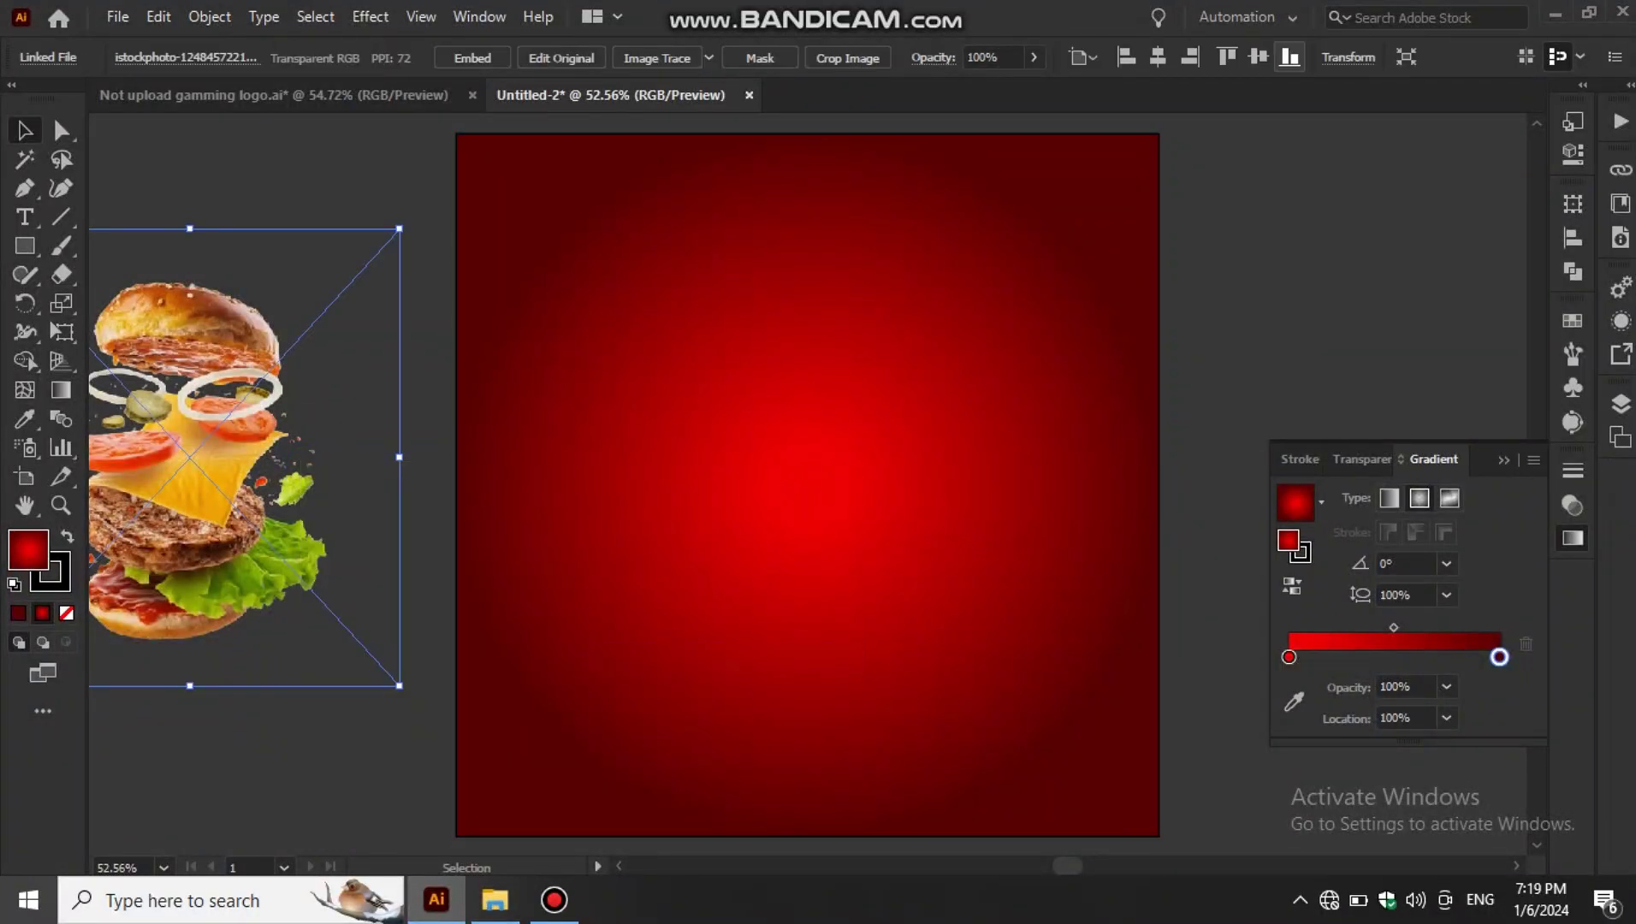
pyautogui.click(1157, 57)
pyautogui.click(1258, 56)
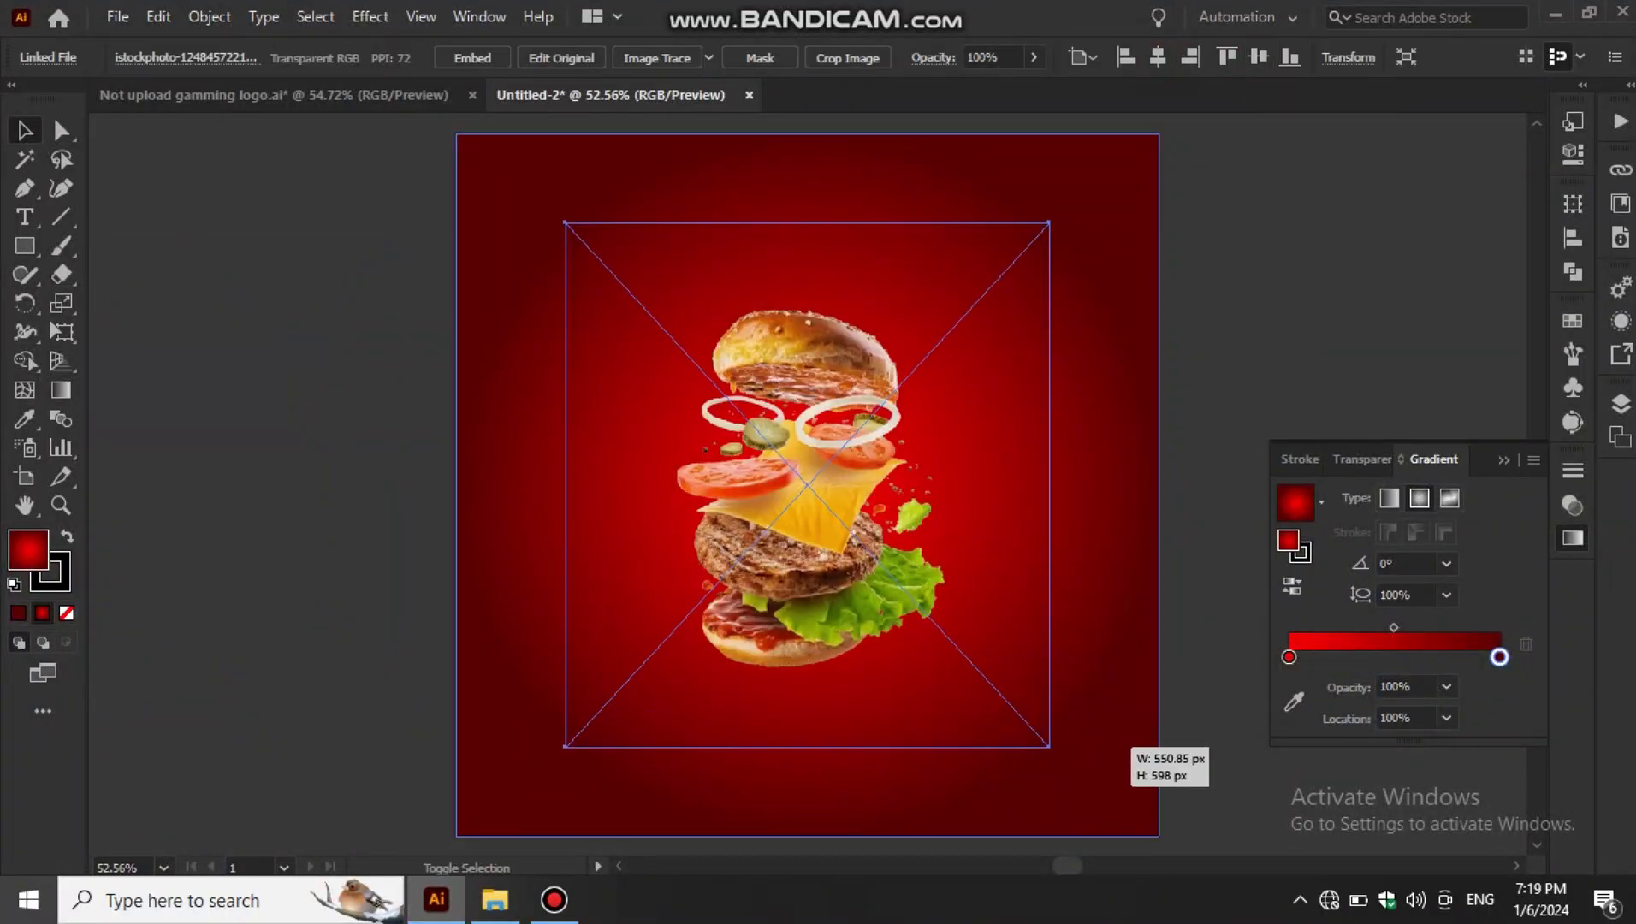
pyautogui.moveTo(1018, 713); pyautogui.dragTo(1091, 792)
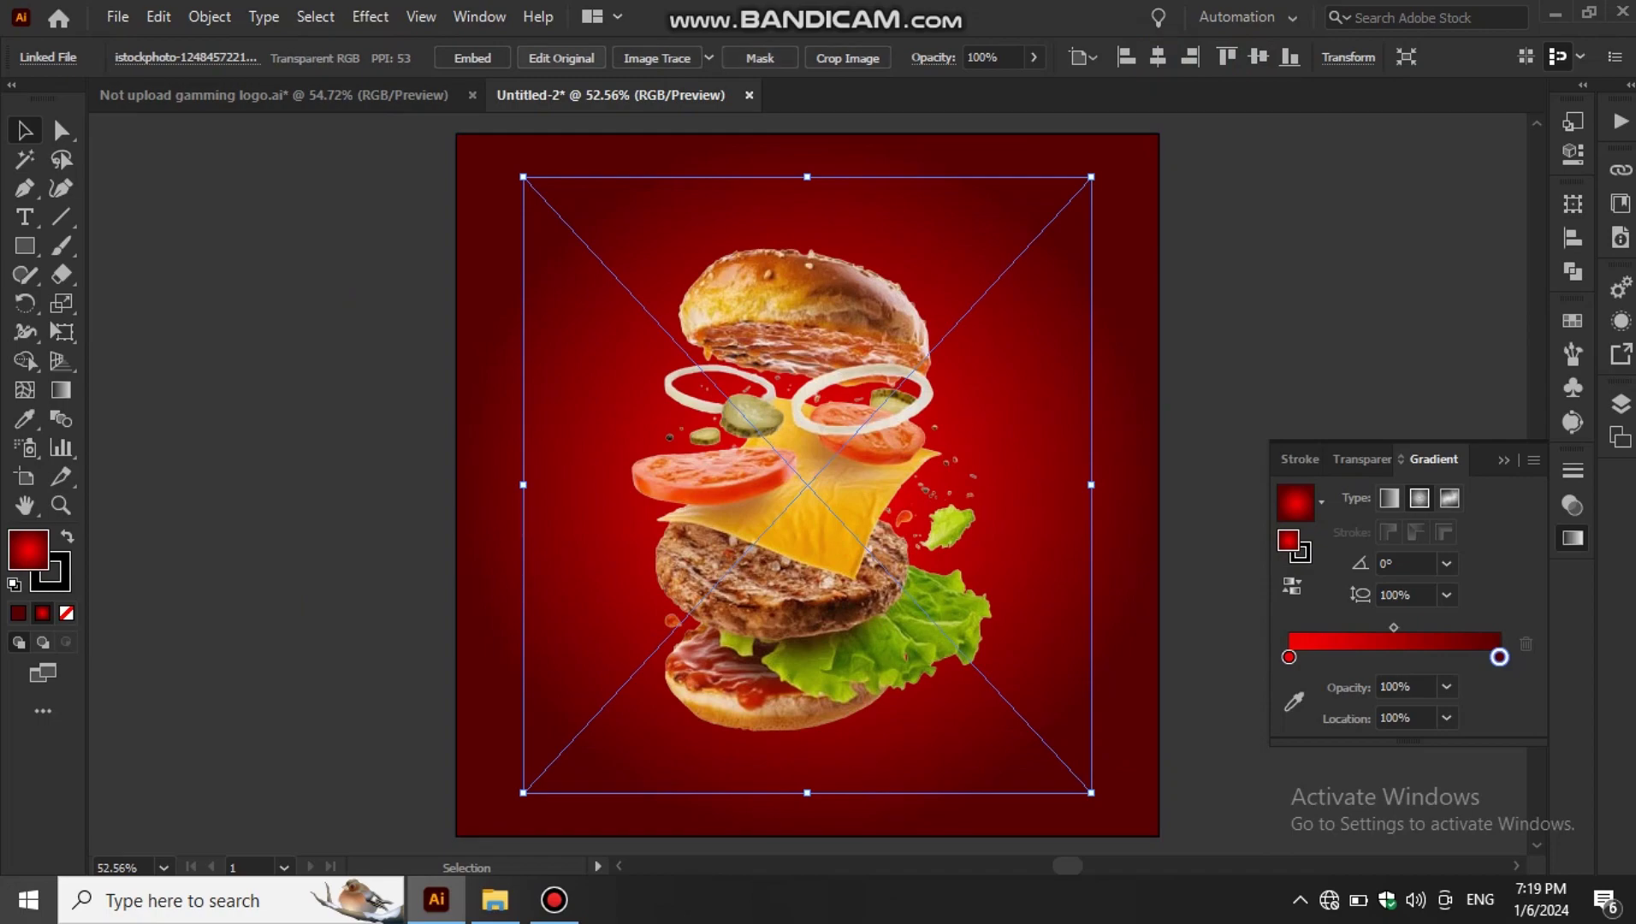
# - Embed and crop the burger photo, move it left of the artboard, and start a text line
pyautogui.click(847, 57)
pyautogui.click(942, 479)
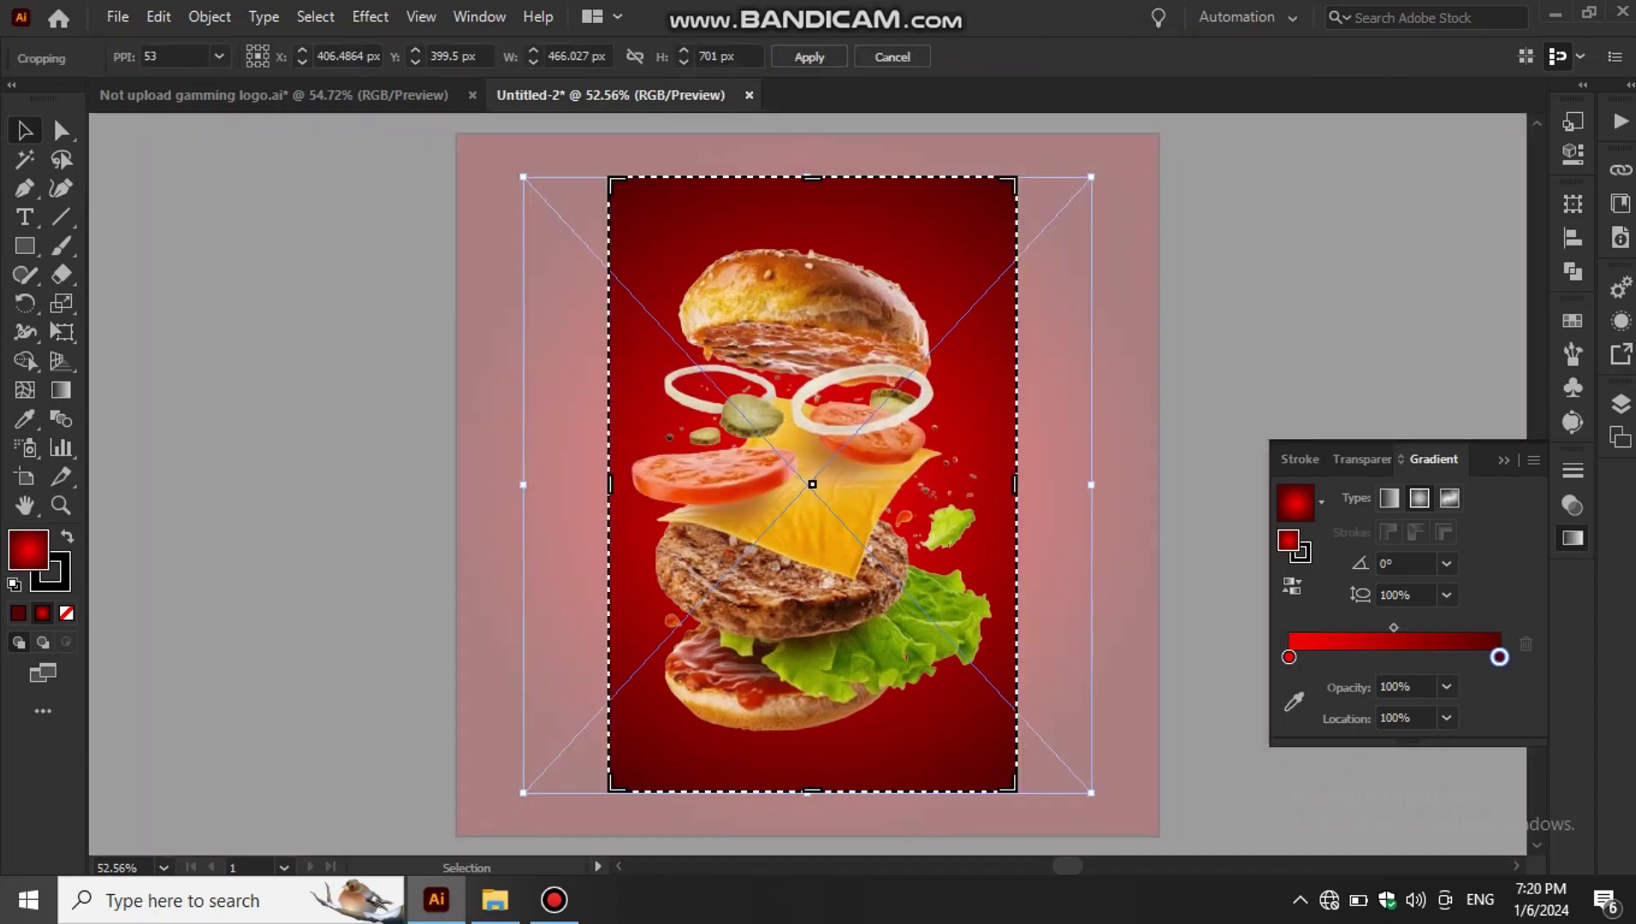
pyautogui.click(809, 56)
pyautogui.moveTo(802, 432); pyautogui.dragTo(147, 396)
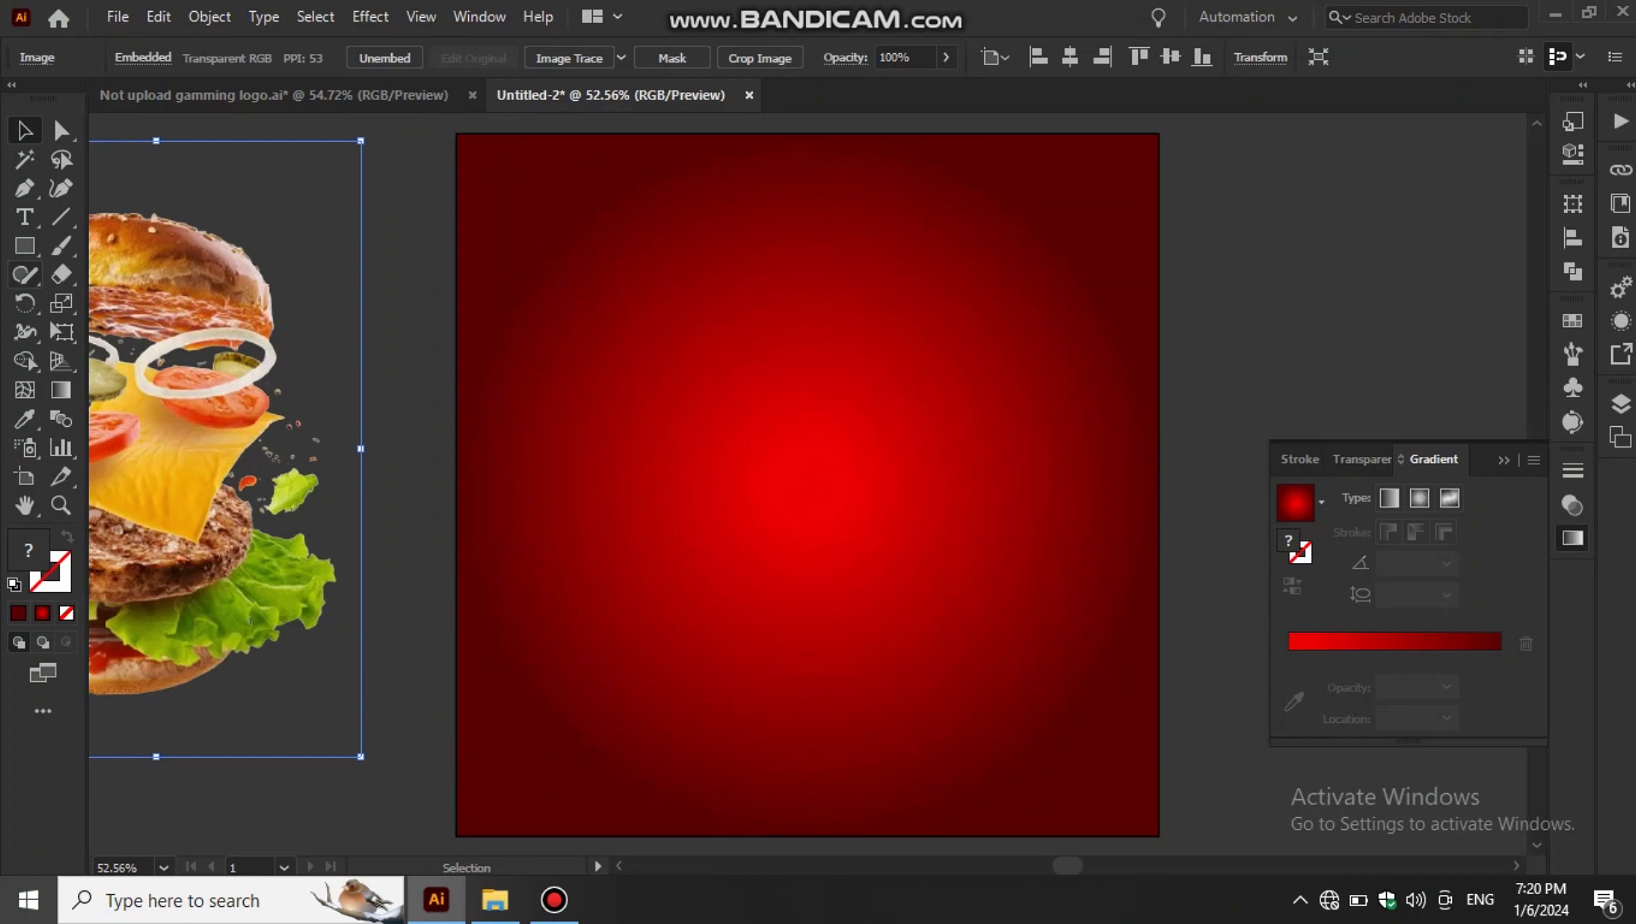
pyautogui.click(566, 491)
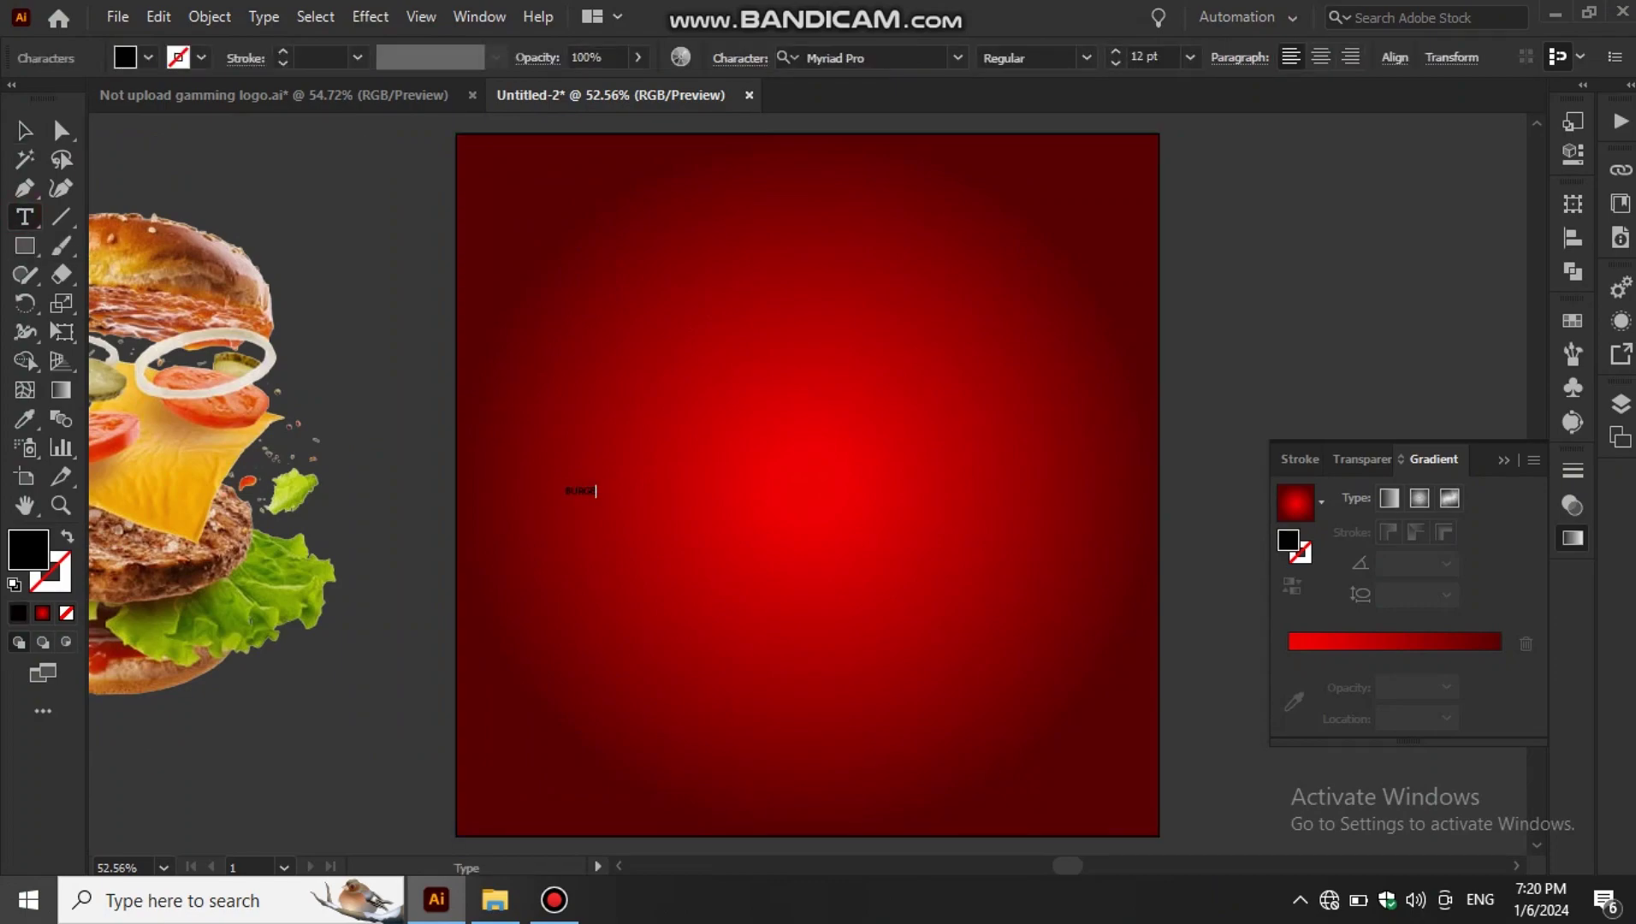
# - Set BURGER in Geometr415 Blk BT, scale it up, and expand it to outlines
pyautogui.click(24, 131)
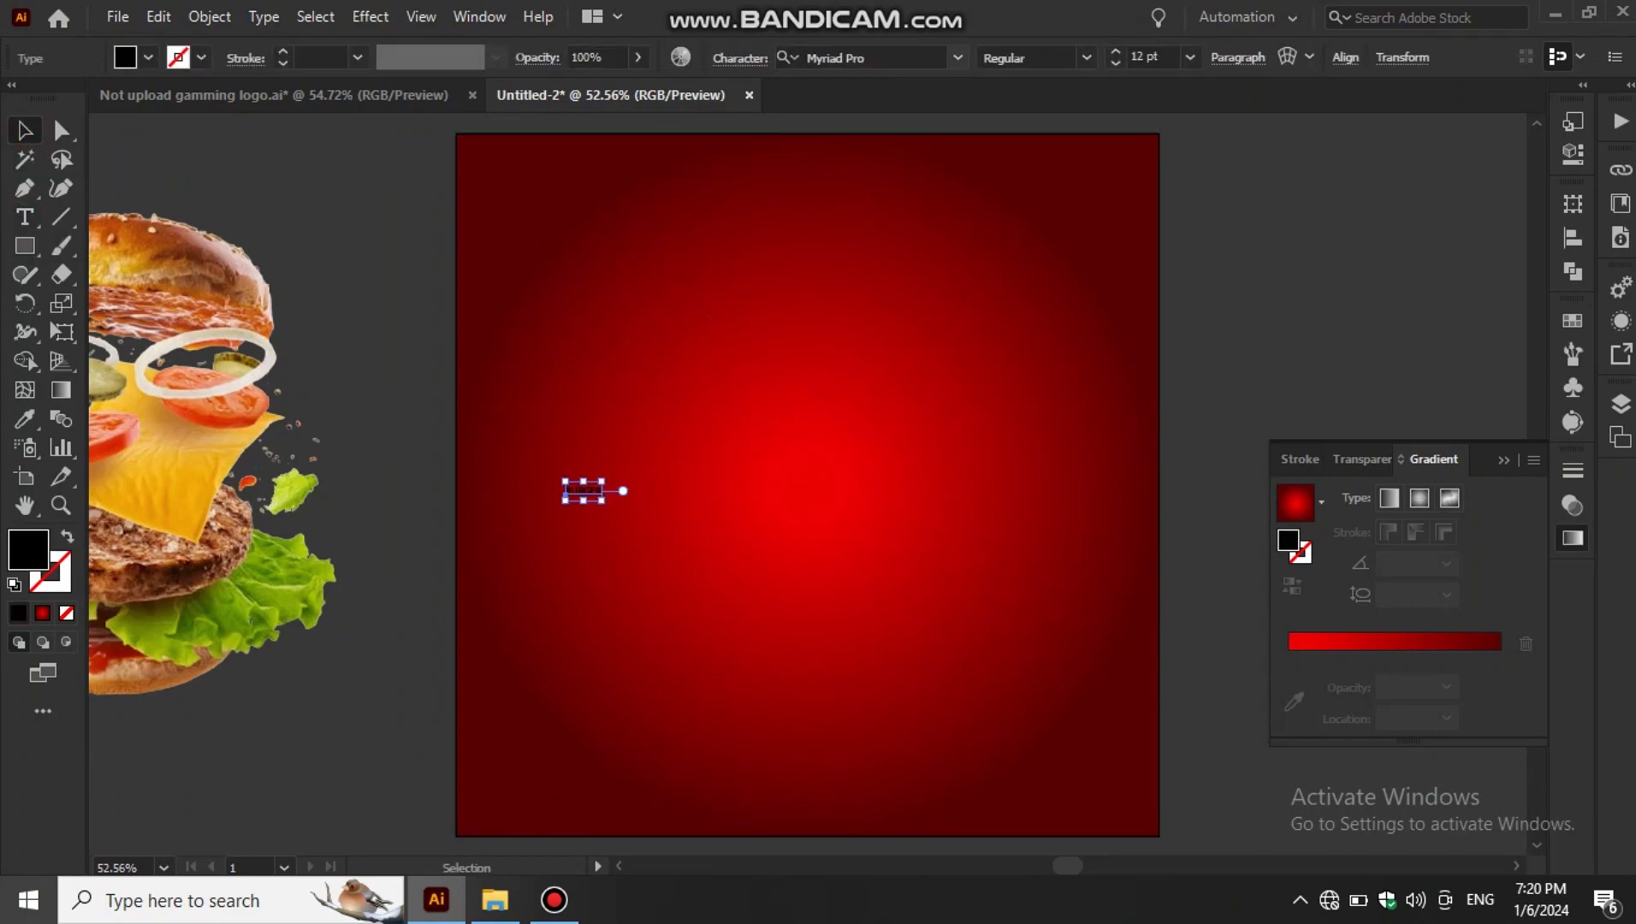
pyautogui.click(864, 57)
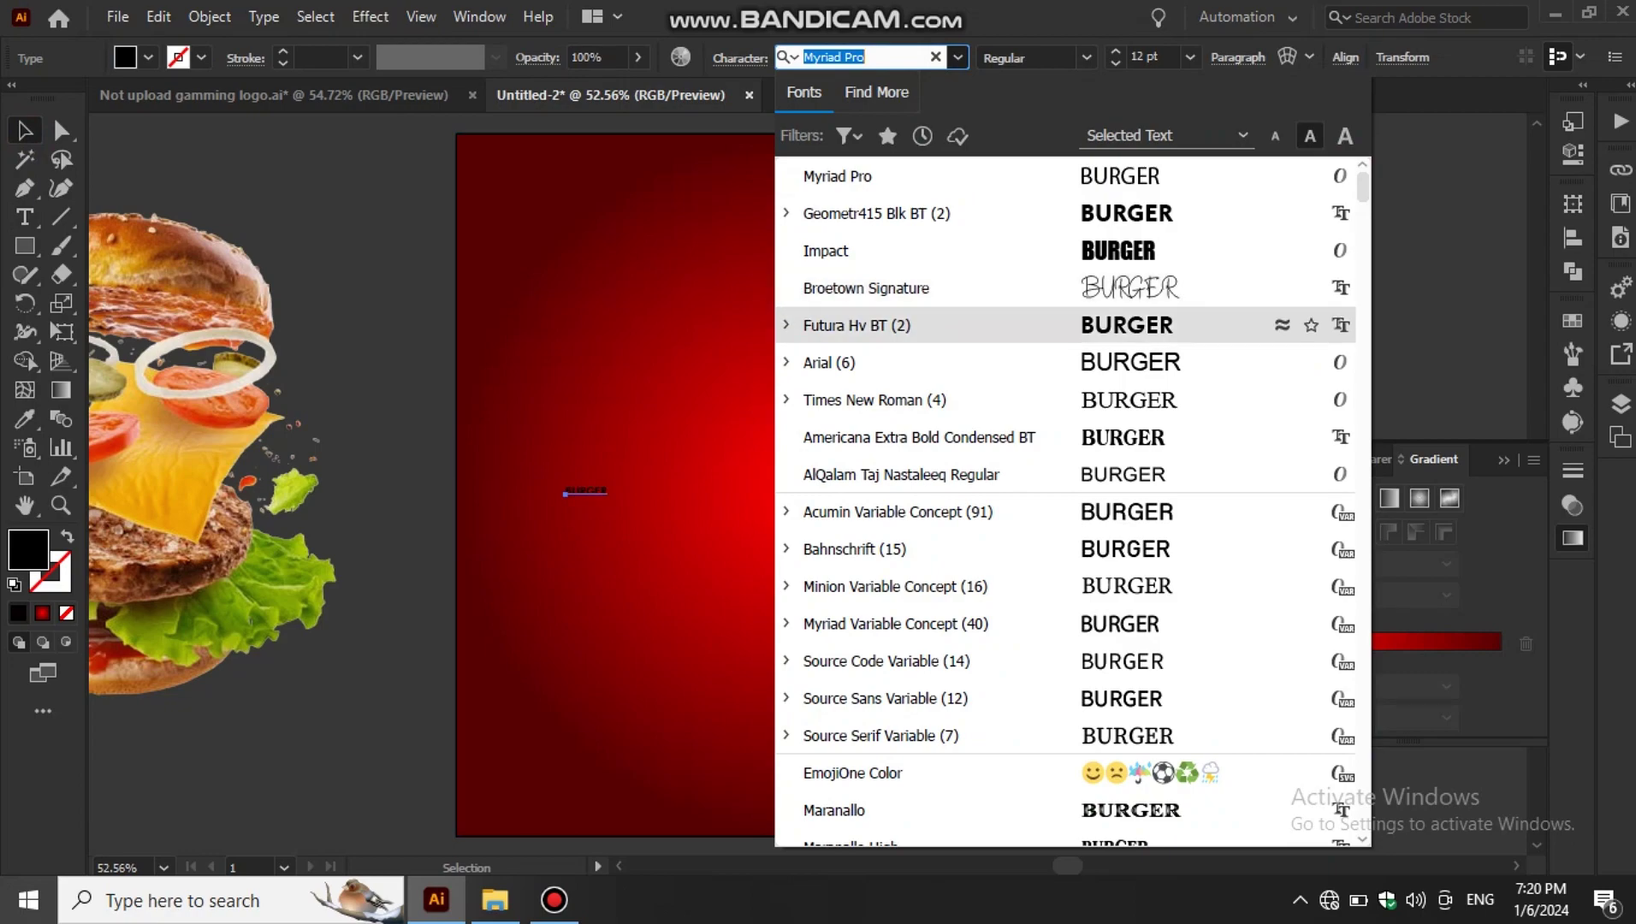
pyautogui.click(873, 214)
pyautogui.moveTo(607, 502); pyautogui.dragTo(796, 563)
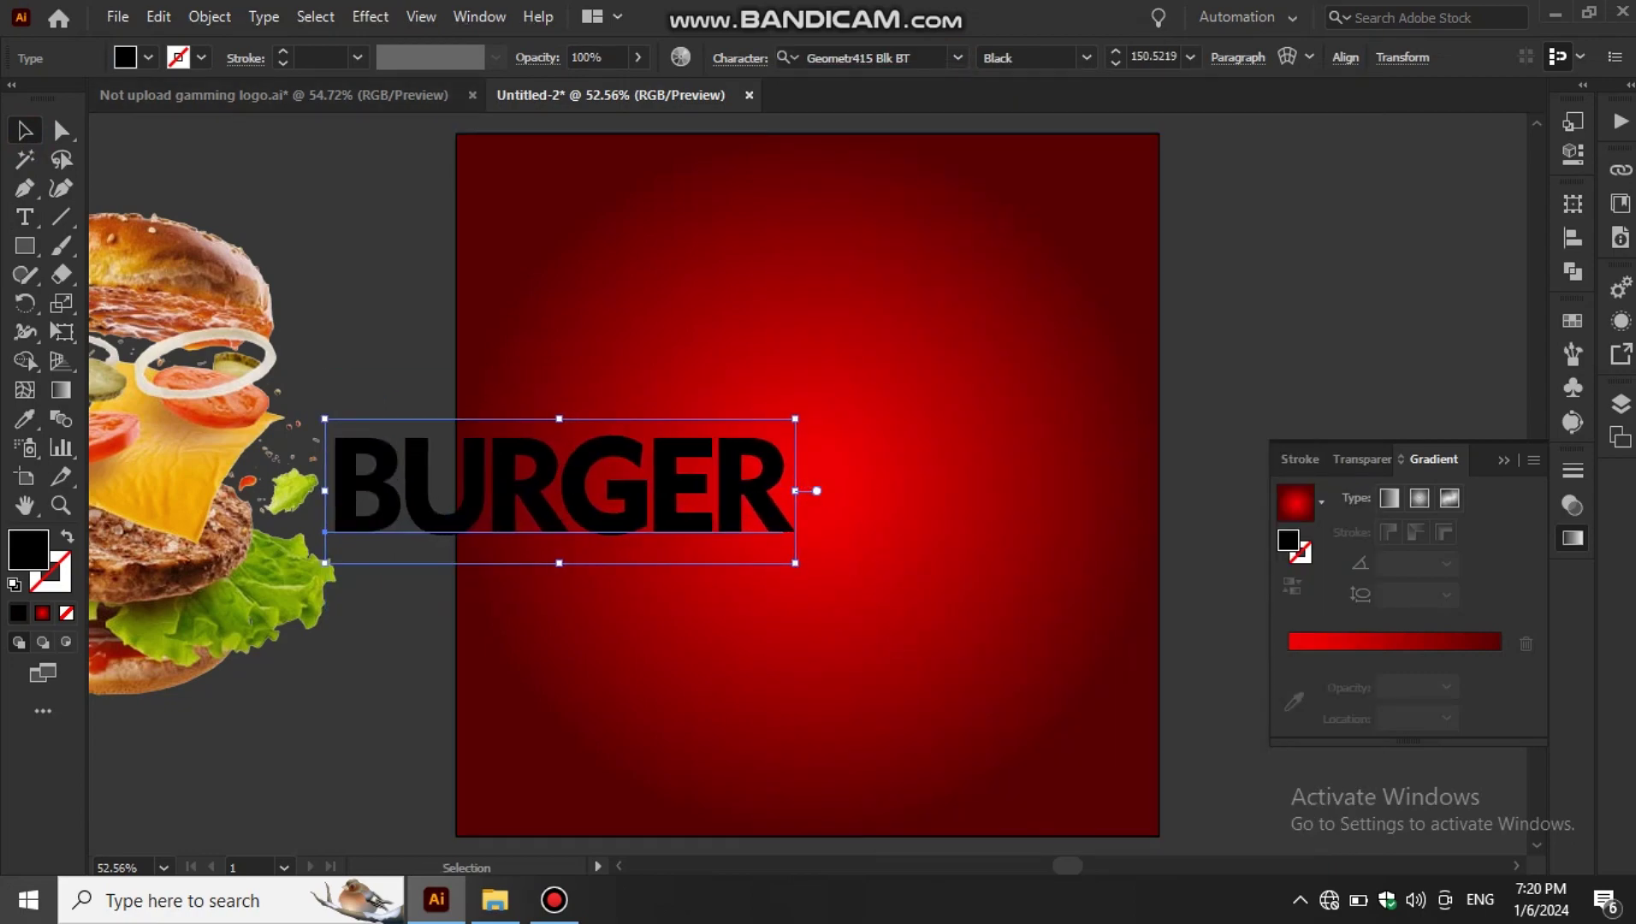
pyautogui.click(209, 17)
pyautogui.click(298, 290)
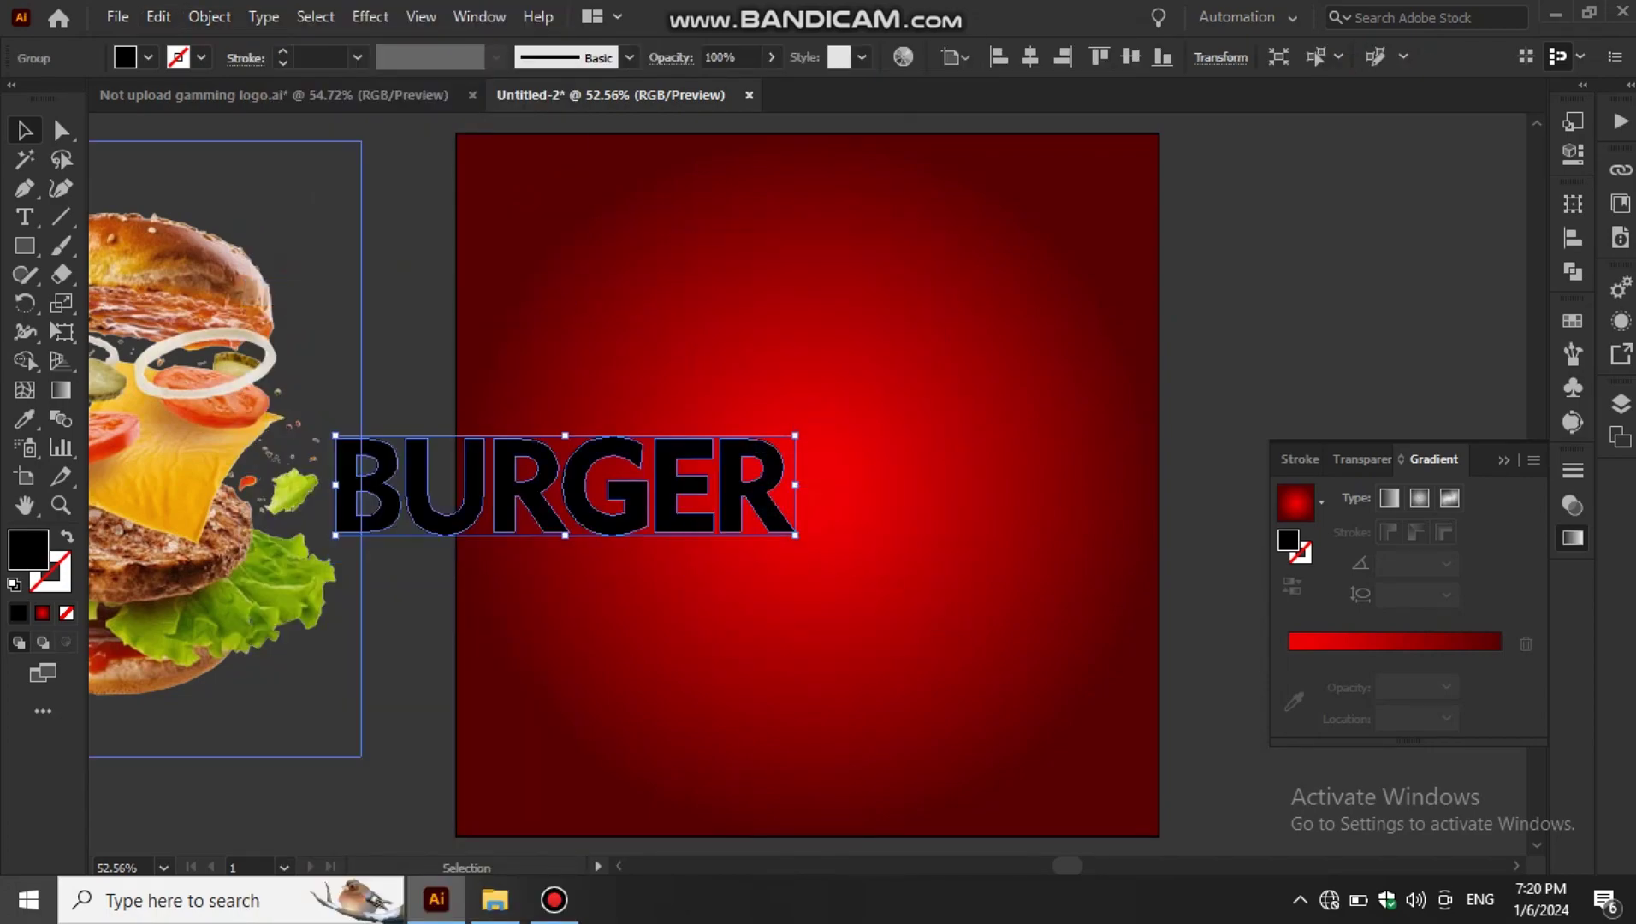
# - Fill BURGER white and centre both it and the burger photo horizontally
pyautogui.click(147, 57)
pyautogui.click(50, 105)
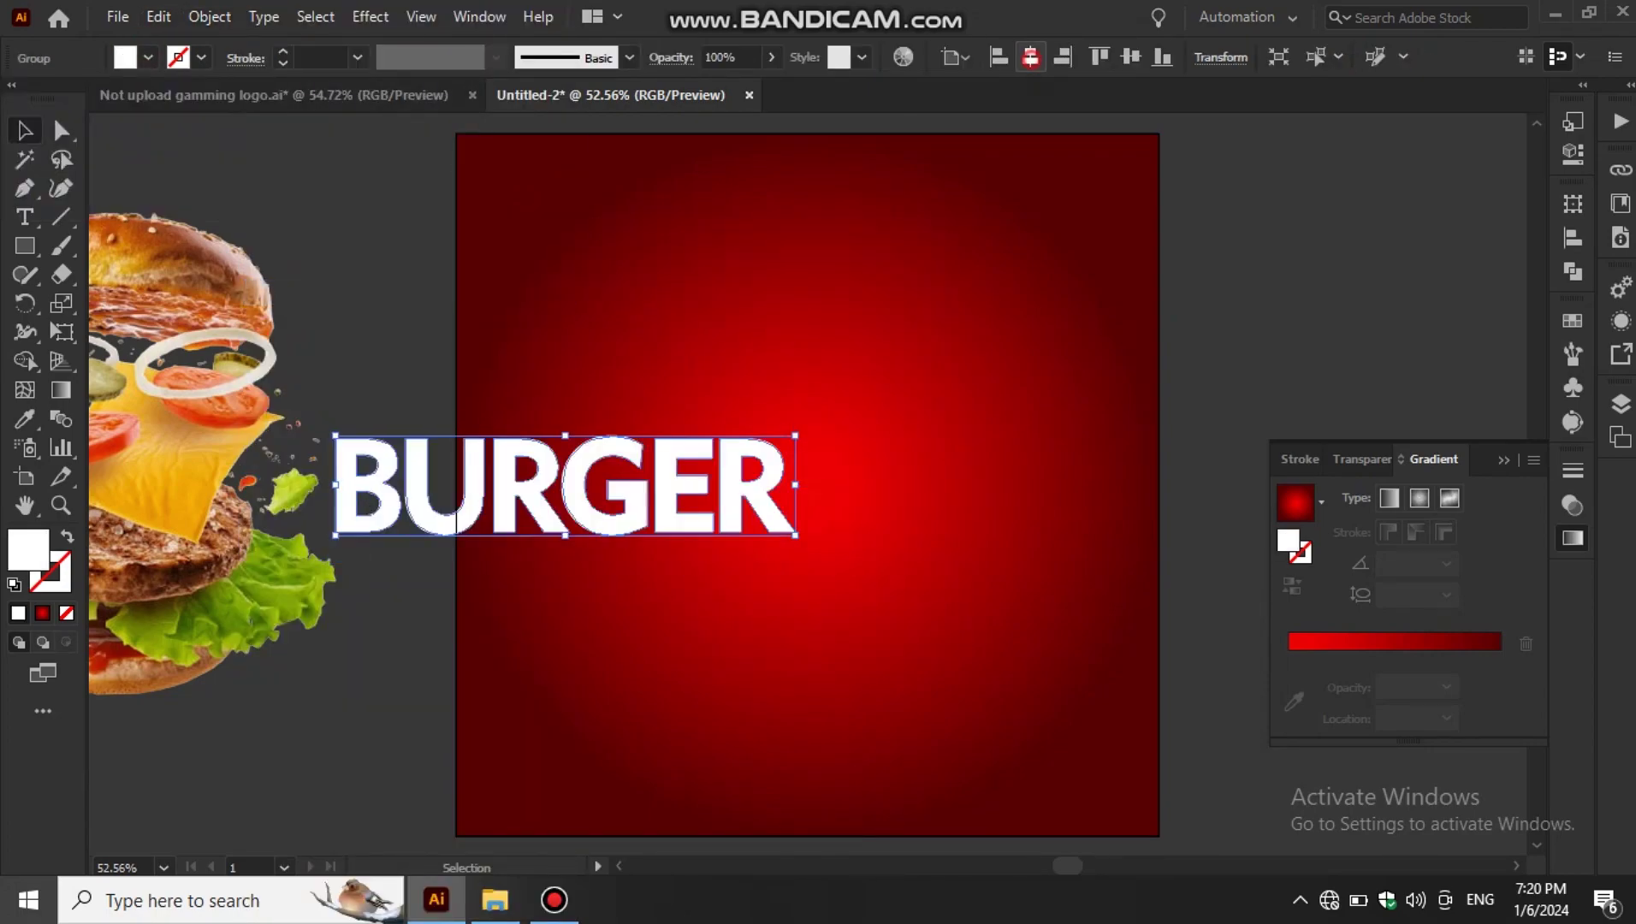
pyautogui.click(1030, 57)
pyautogui.click(393, 342)
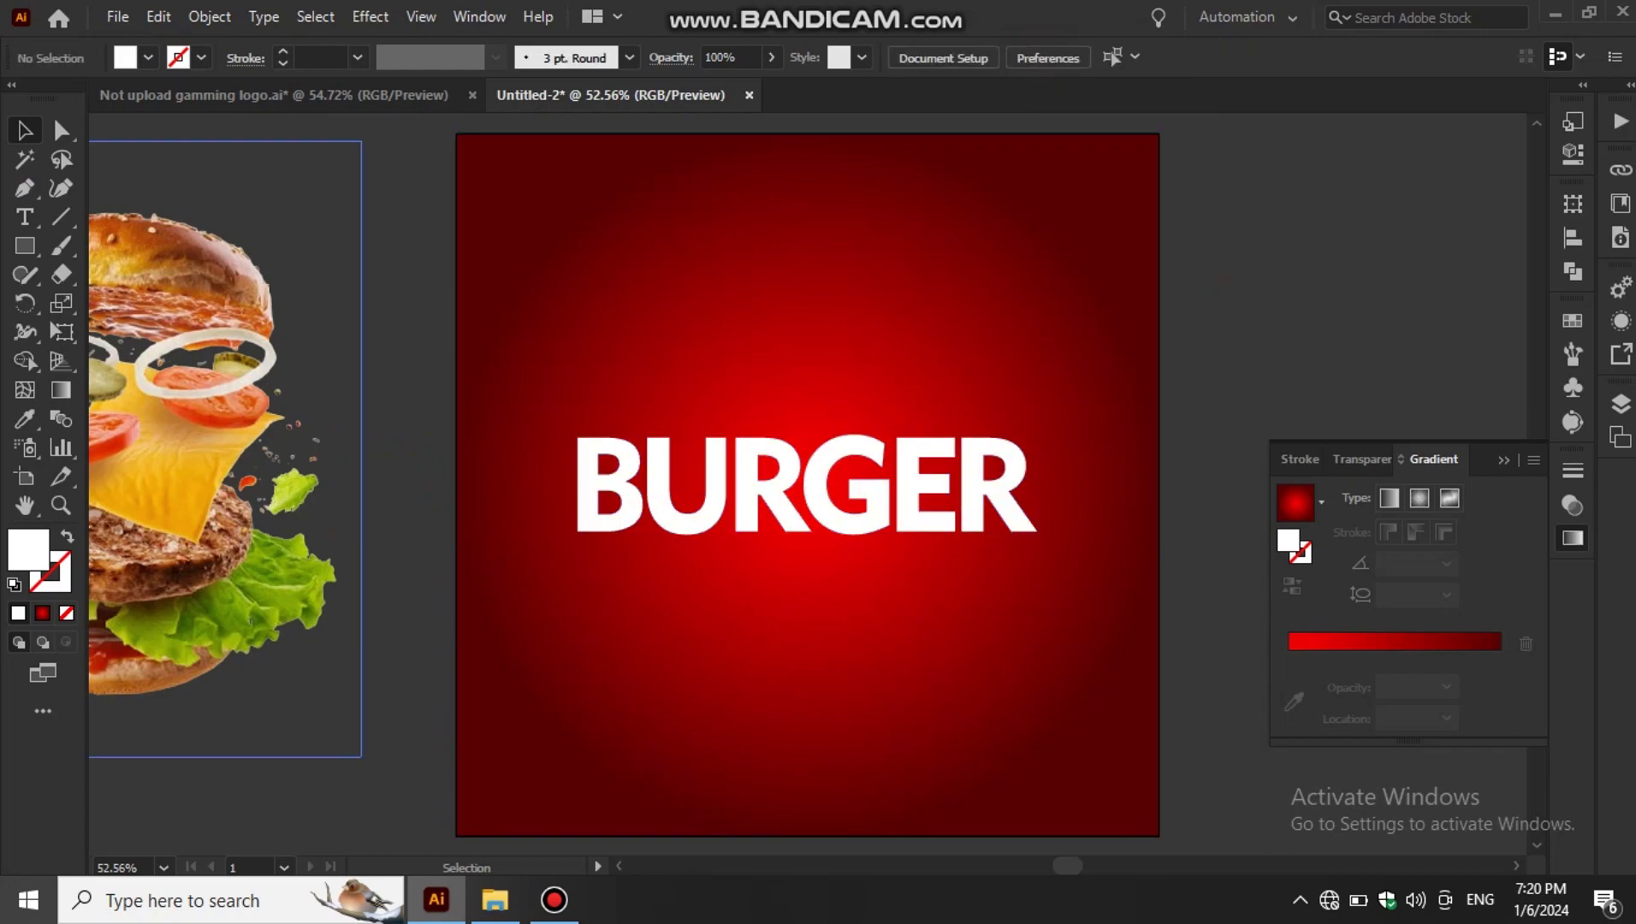
pyautogui.click(303, 356)
pyautogui.click(1070, 56)
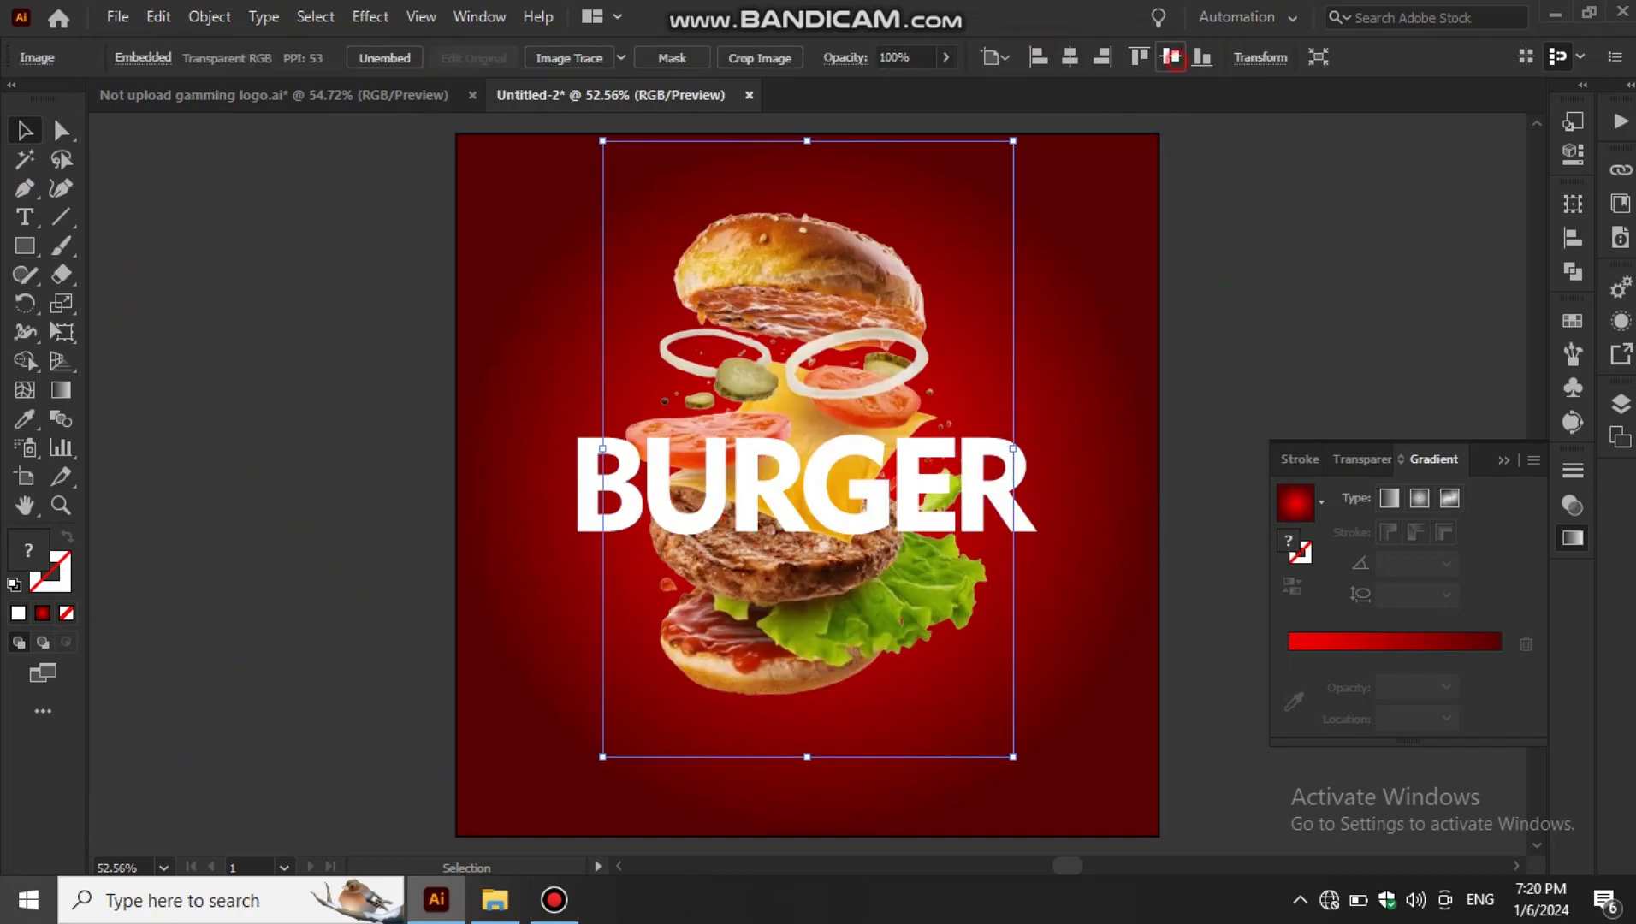
# - Centre the photo vertically, bring it to front, then raise and enlarge BURGER
pyautogui.click(1171, 57)
pyautogui.rightClick(745, 317)
pyautogui.click(890, 516)
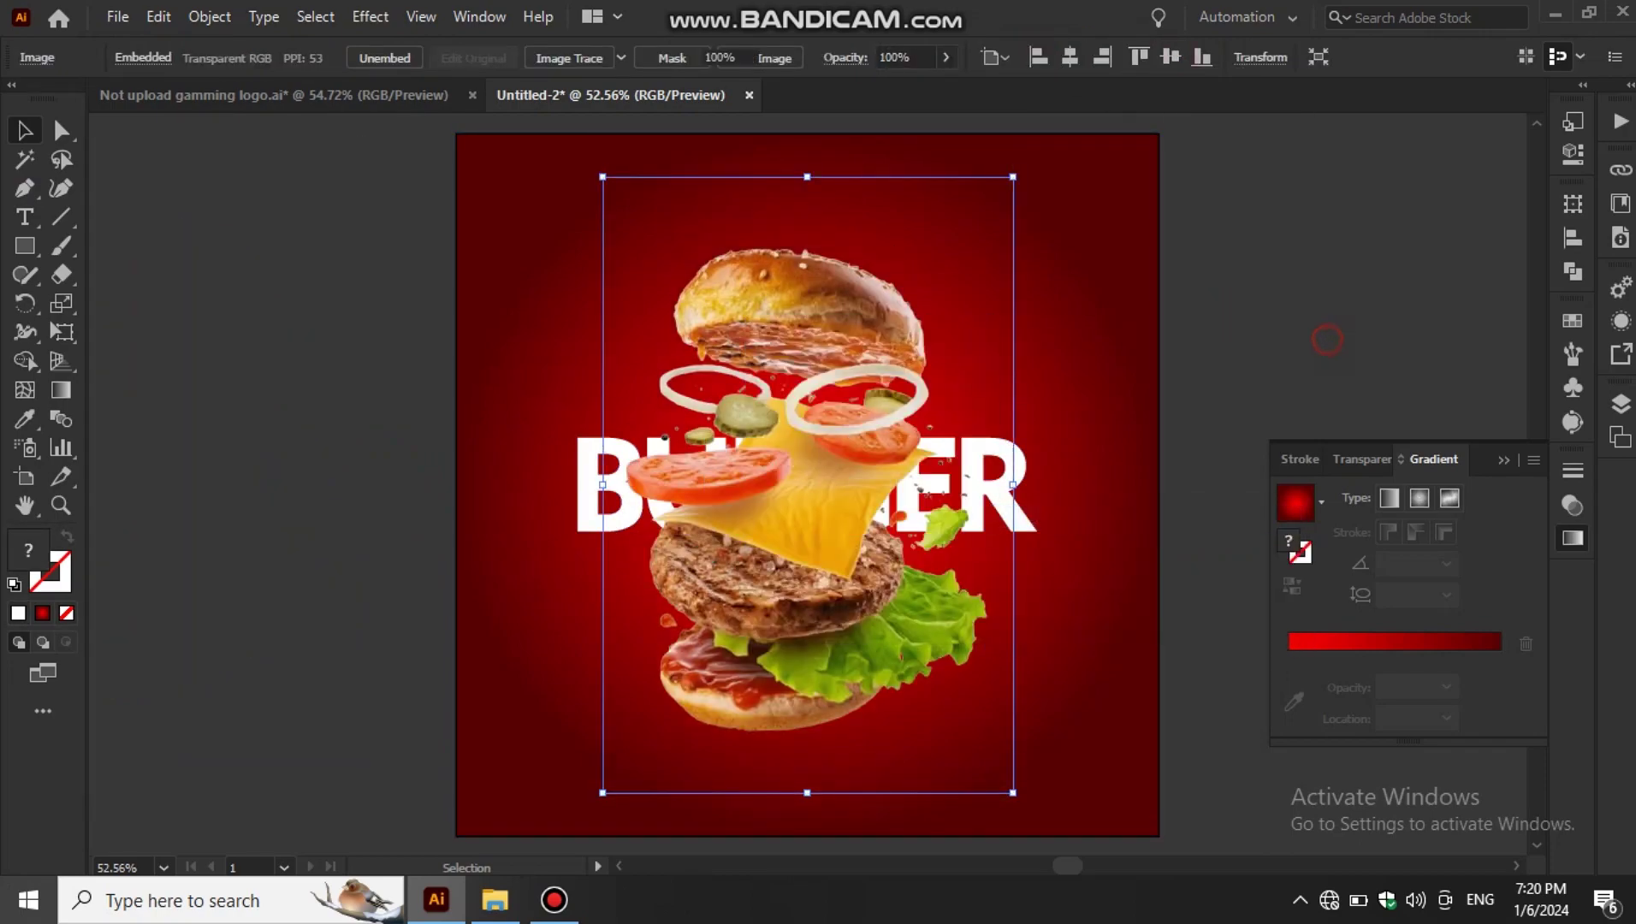
pyautogui.moveTo(808, 533); pyautogui.dragTo(818, 437)
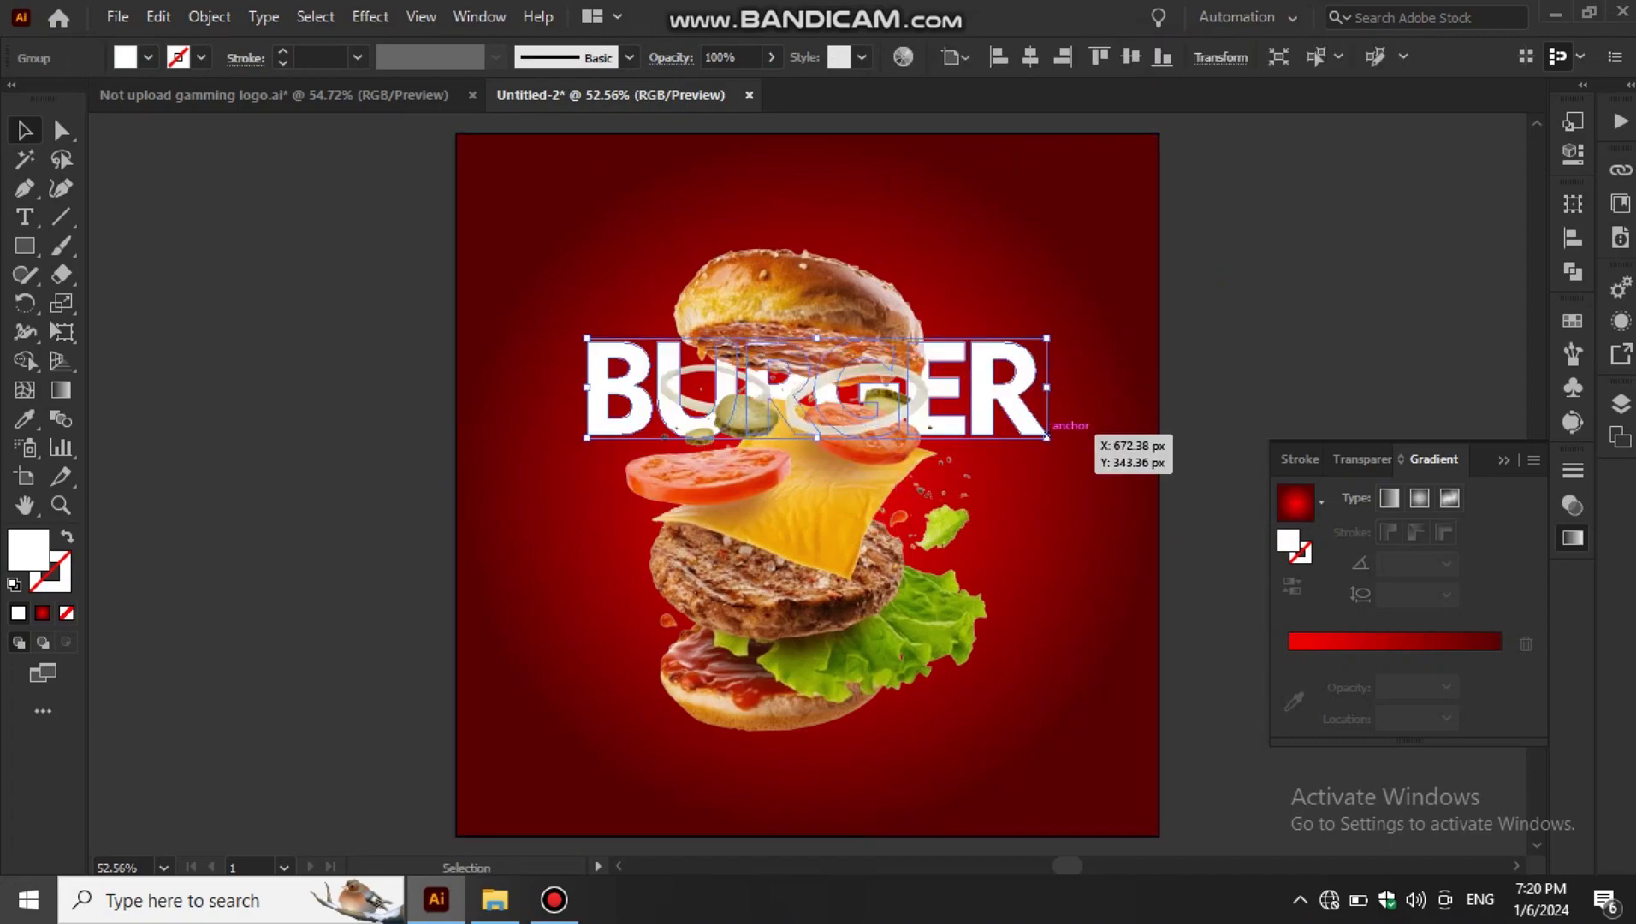
pyautogui.moveTo(1047, 437); pyautogui.dragTo(1087, 445)
pyautogui.hotkey('ctrl', 'shift', 'a')
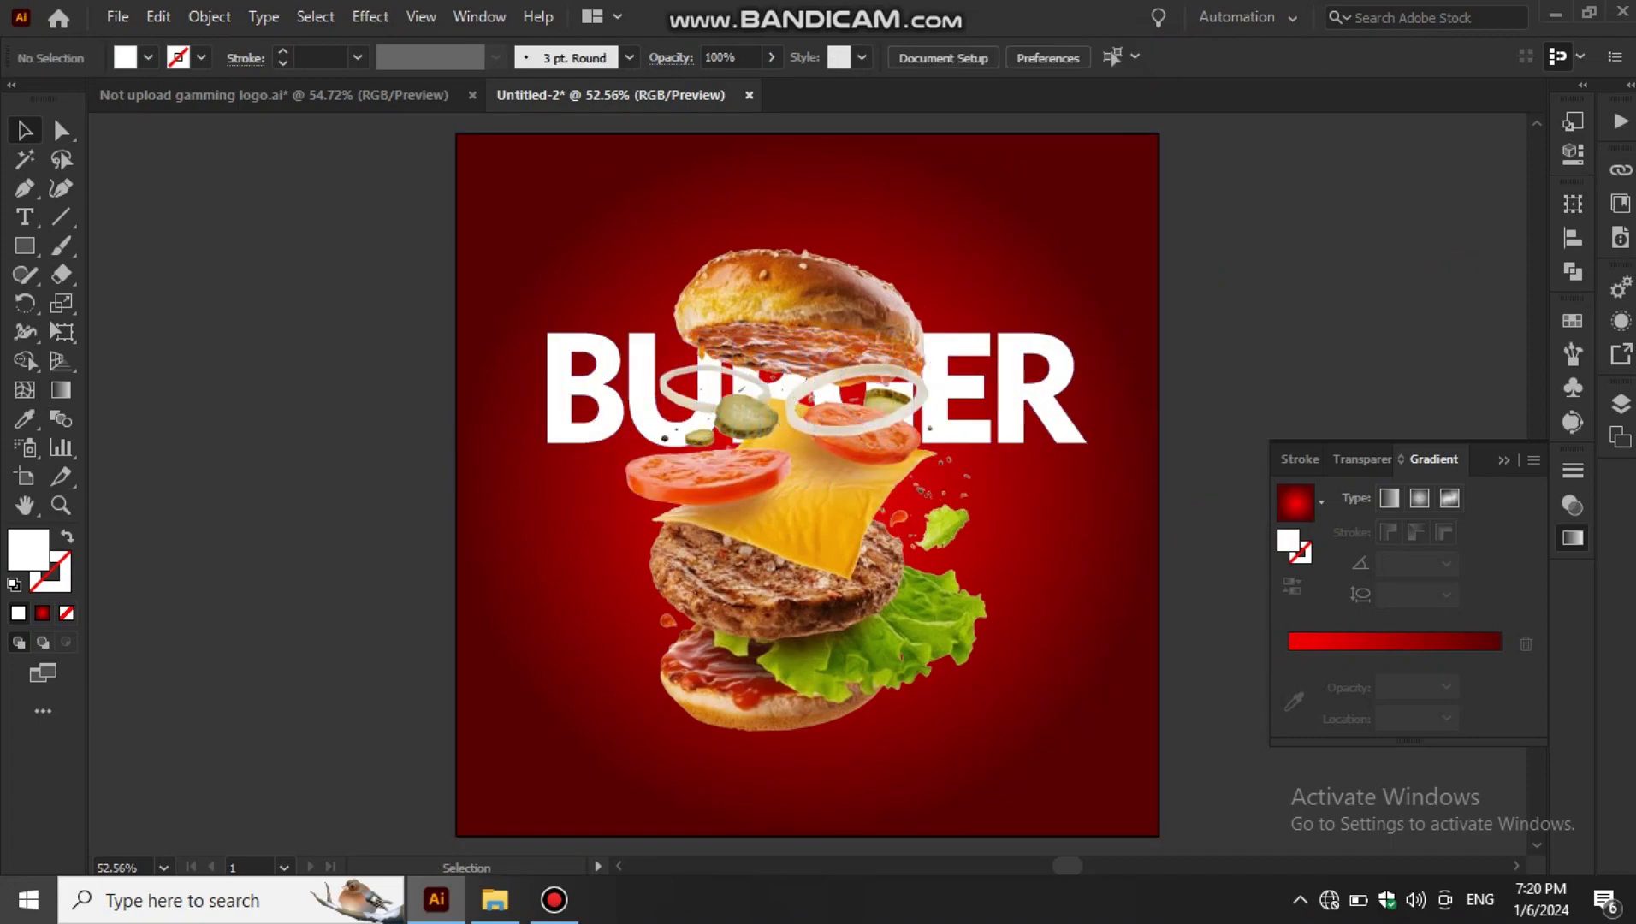
# - Bring BURGER in front of the photo and move it down across the burger's middle
pyautogui.click(1061, 426)
pyautogui.rightClick(1061, 425)
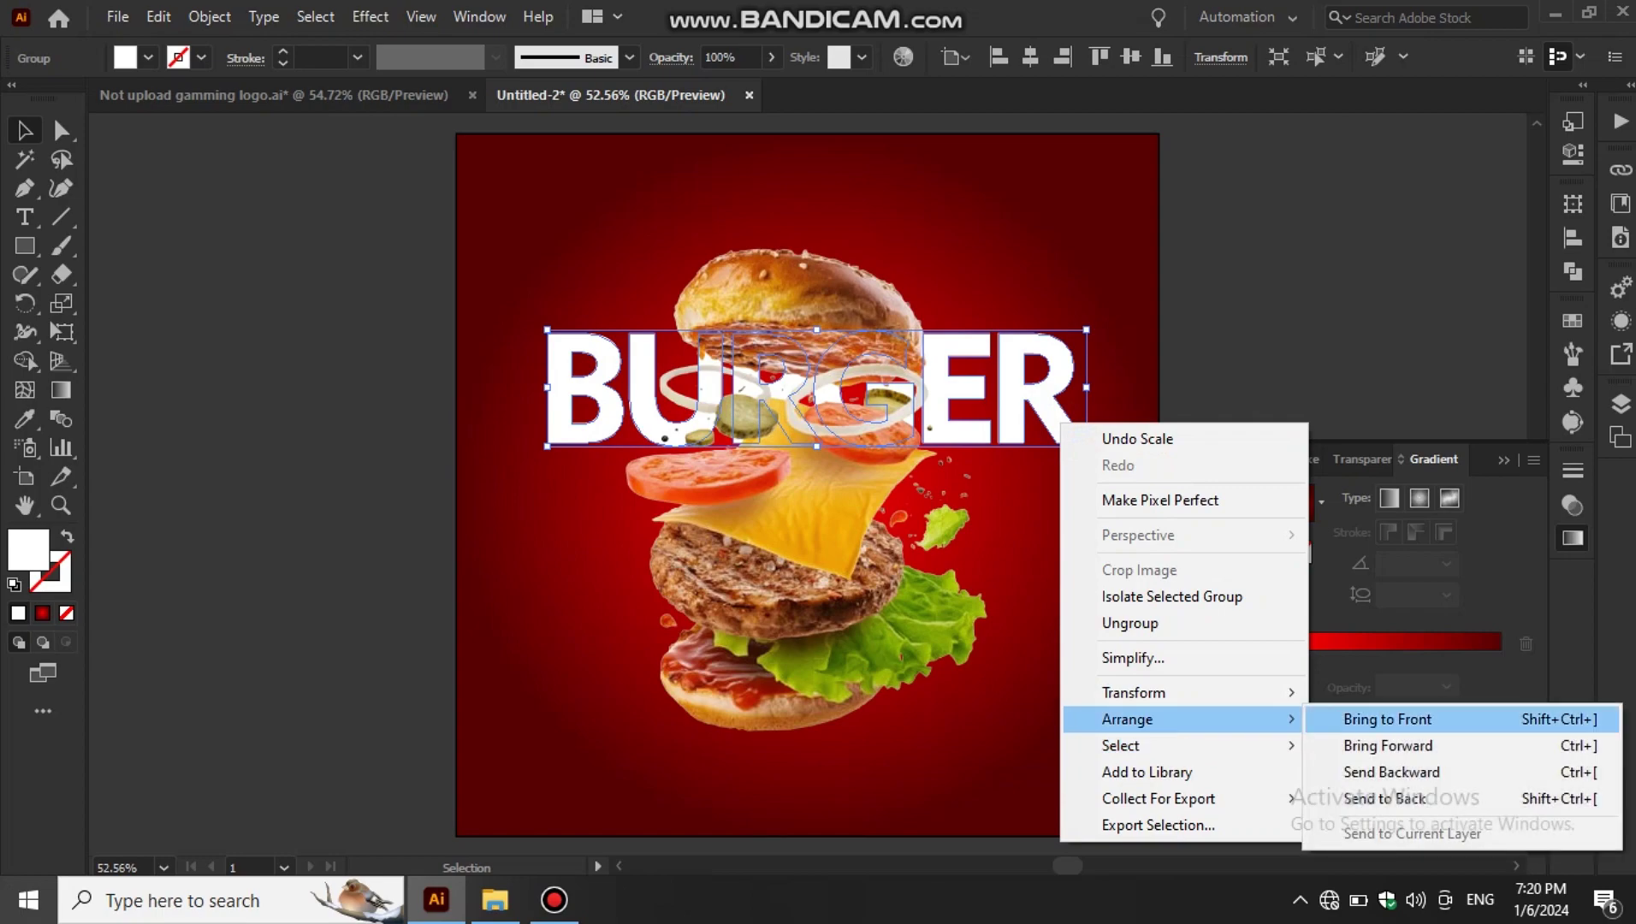
pyautogui.click(1391, 717)
pyautogui.moveTo(822, 388); pyautogui.dragTo(811, 484)
pyautogui.click(807, 616)
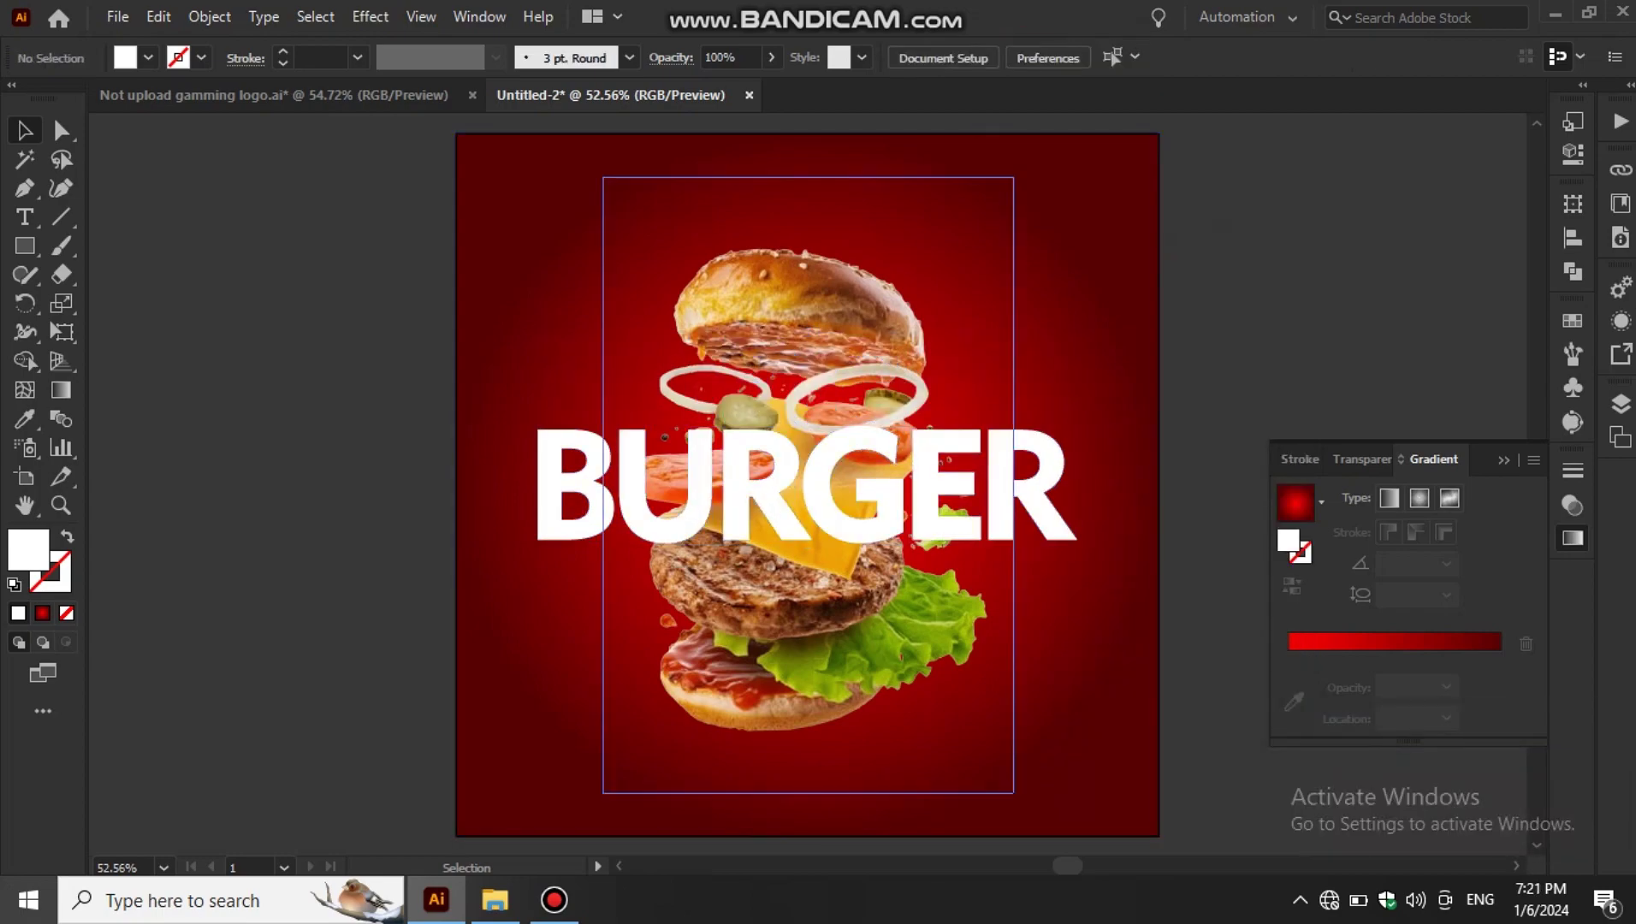
# - Add a Drop Shadow to the BURGER title with a pasted red colour
pyautogui.click(1260, 284)
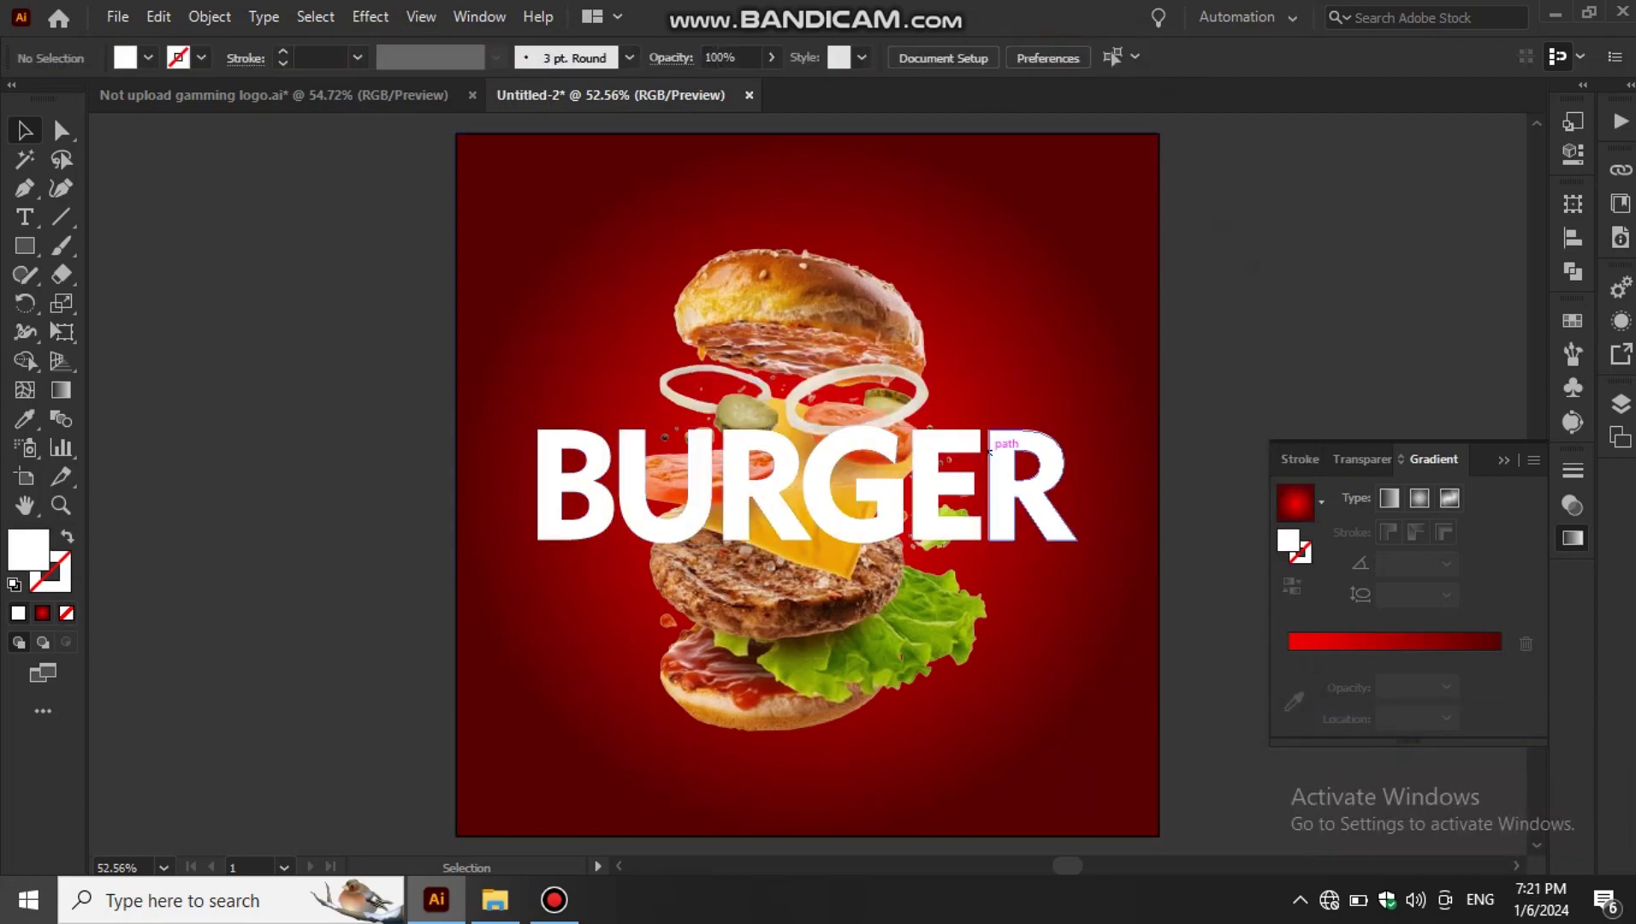
pyautogui.click(997, 447)
pyautogui.hotkey('ctrl', '1')
pyautogui.click(371, 16)
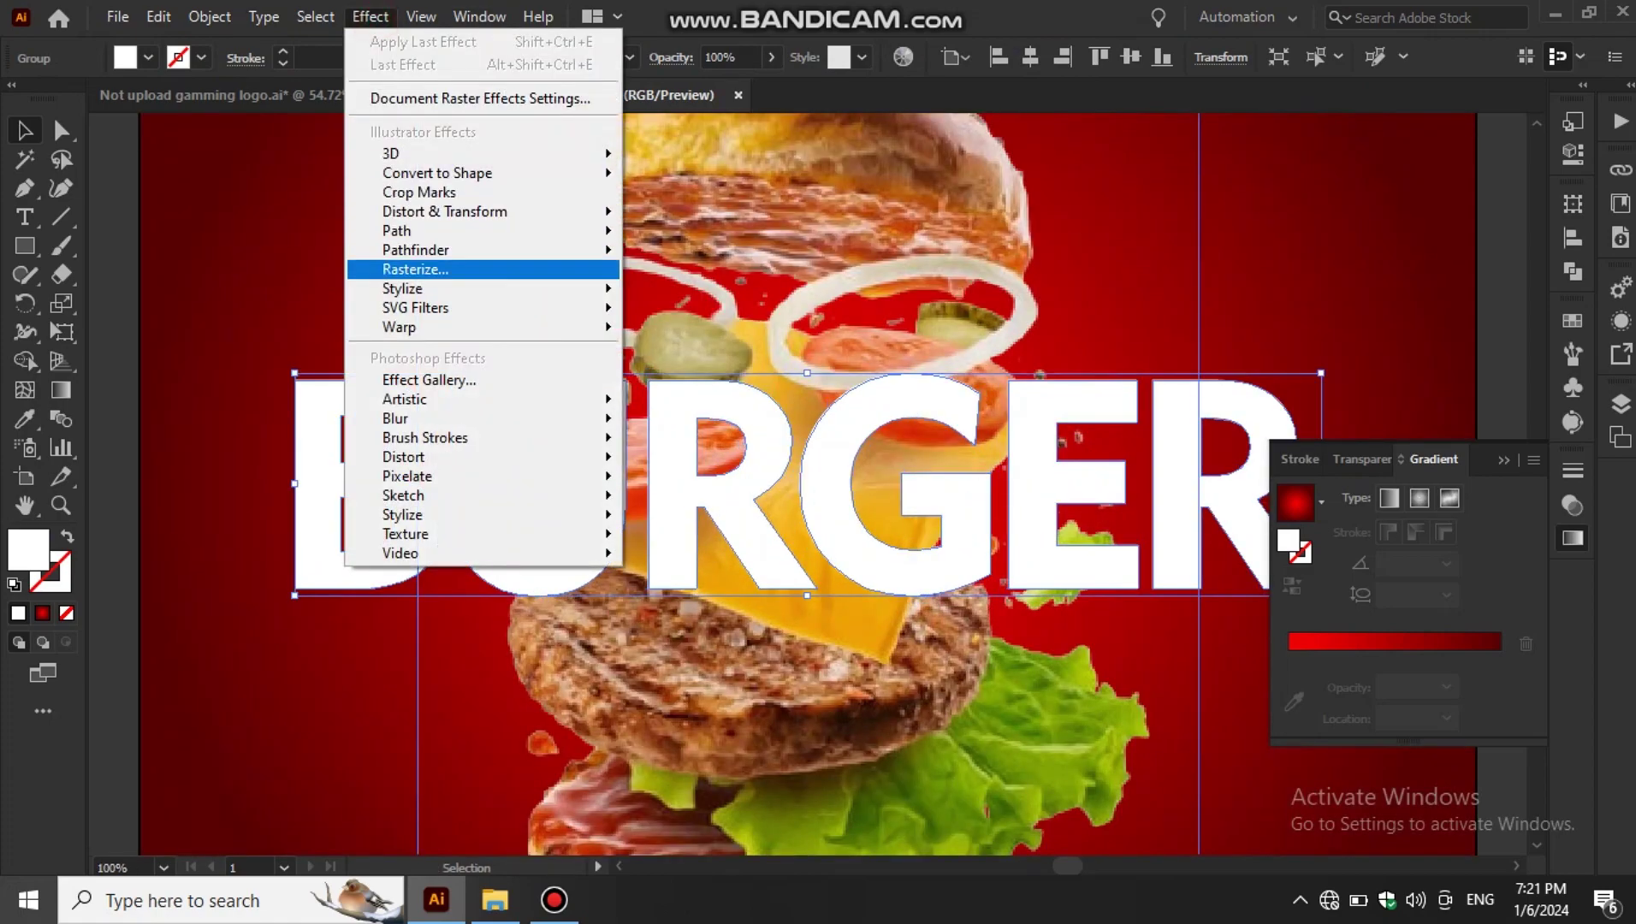
pyautogui.click(684, 285)
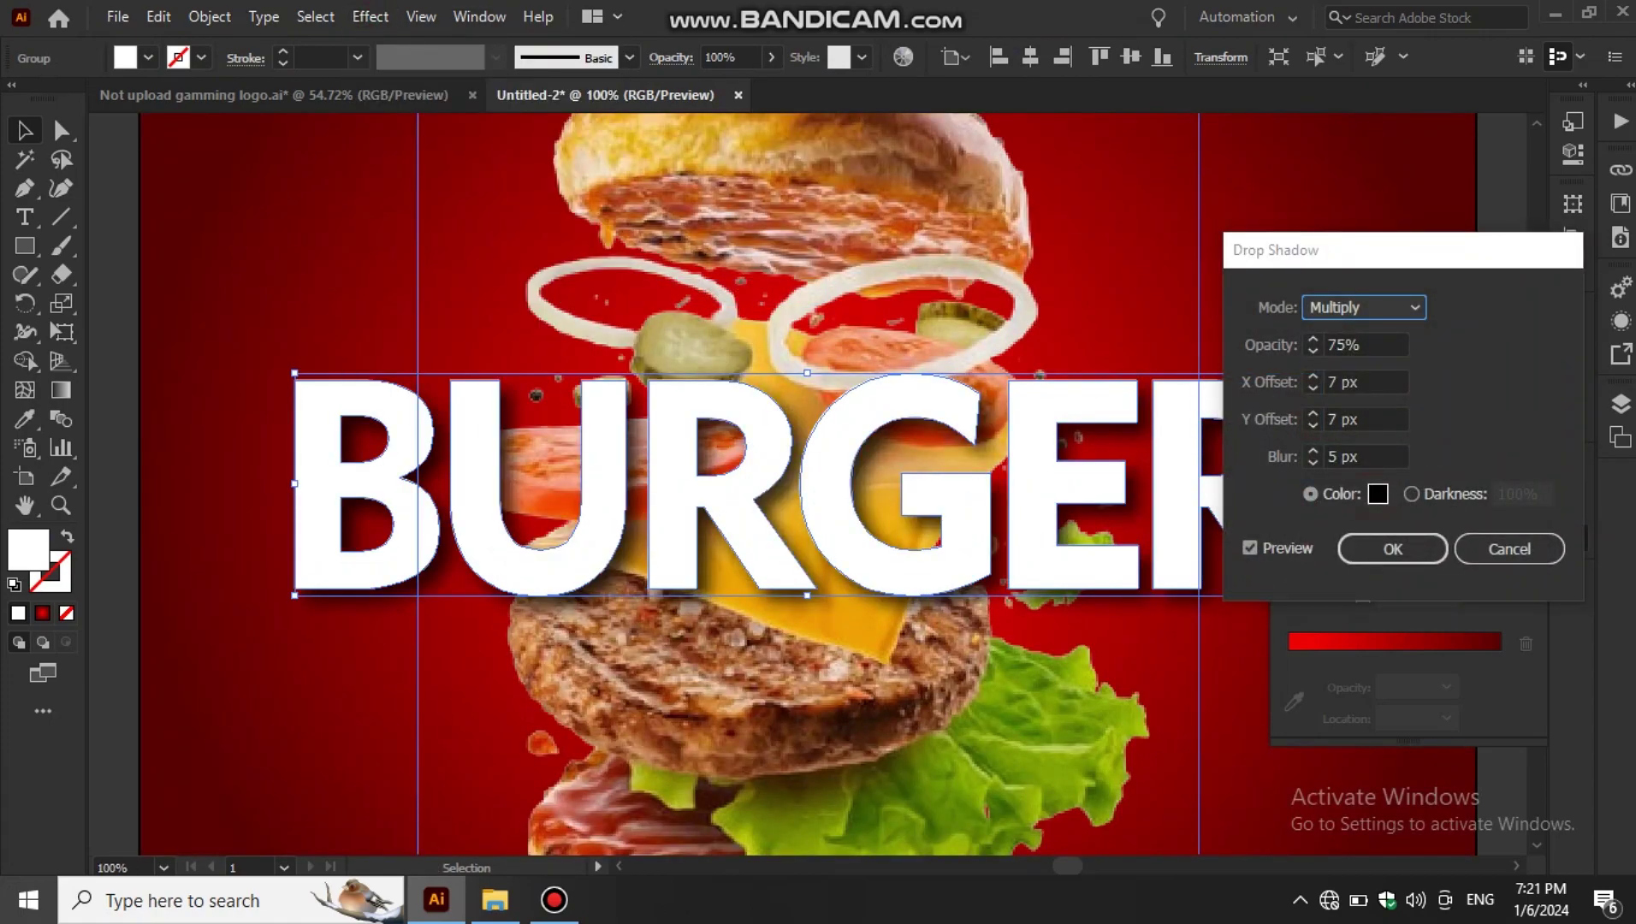
pyautogui.click(1378, 494)
pyautogui.write('FC0310')
pyautogui.press('Return')
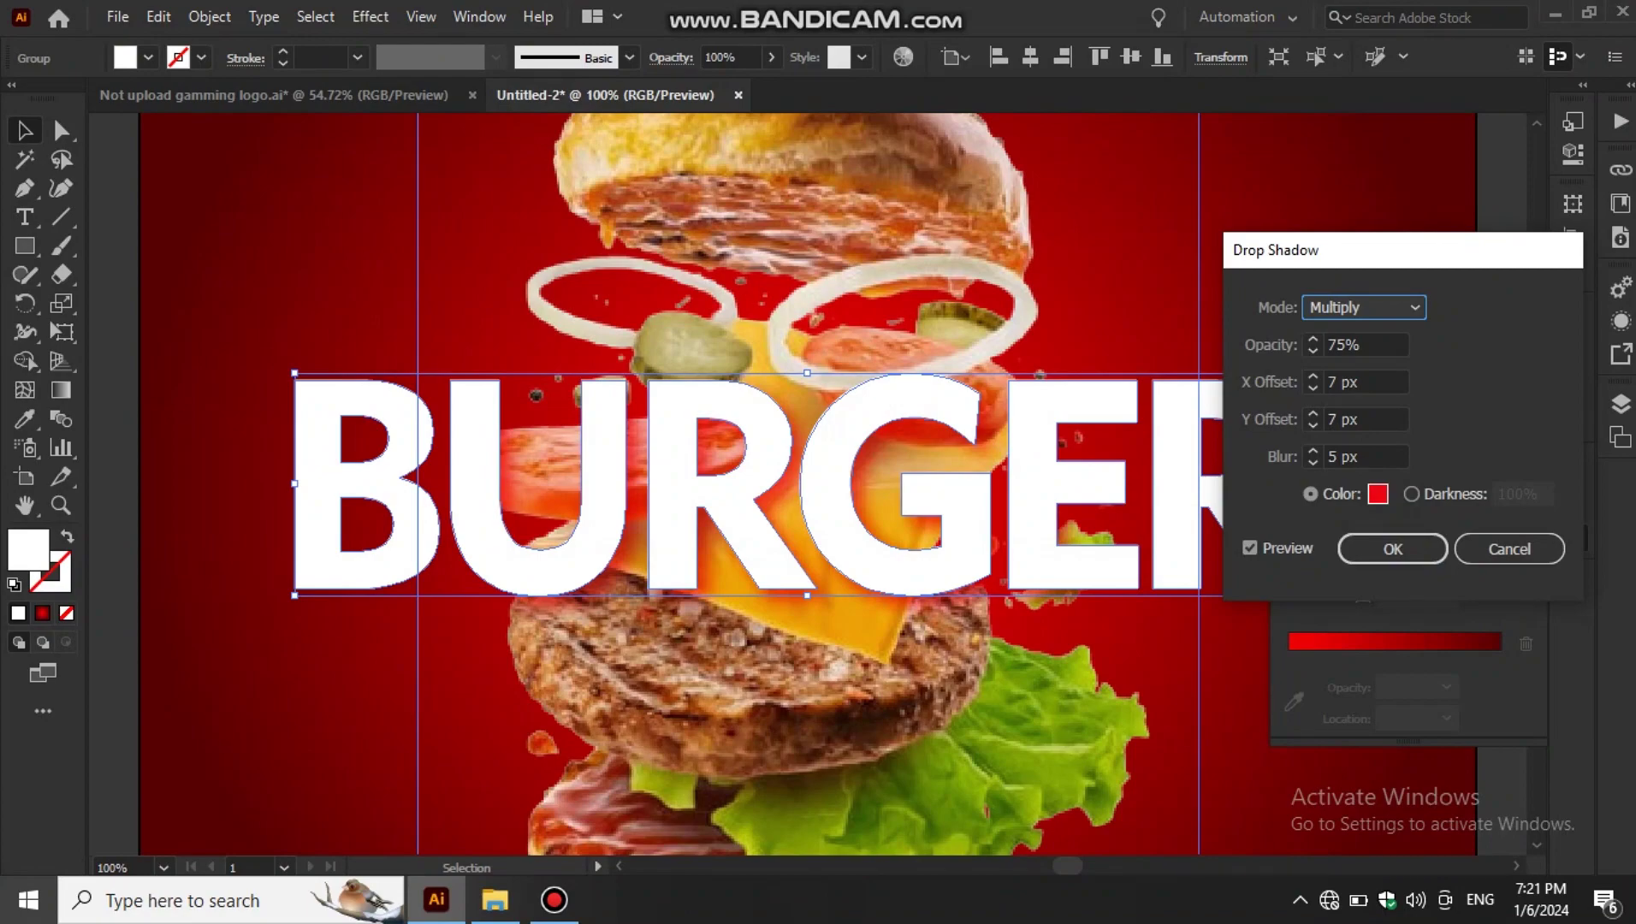
# - Set the shadow's offset to 0, mode Normal and colour ffffff, then apply it
pyautogui.press('Tab')
pyautogui.press('Tab')
pyautogui.write('0')
pyautogui.press('Tab')
pyautogui.write('0')
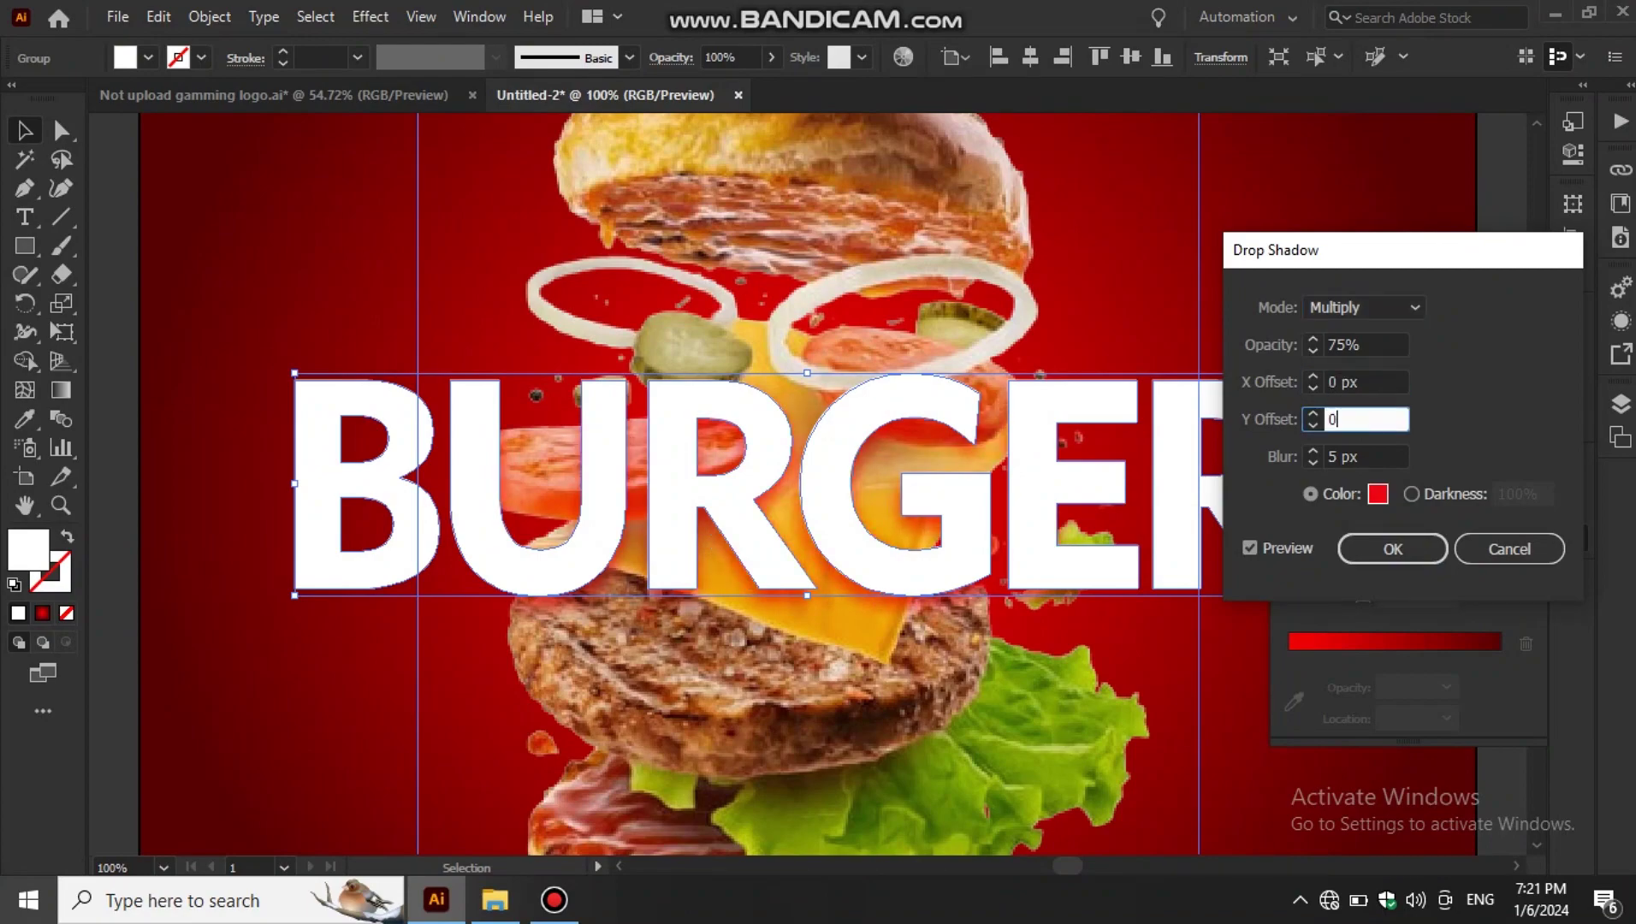
pyautogui.press('Tab')
pyautogui.click(1365, 308)
pyautogui.click(1352, 336)
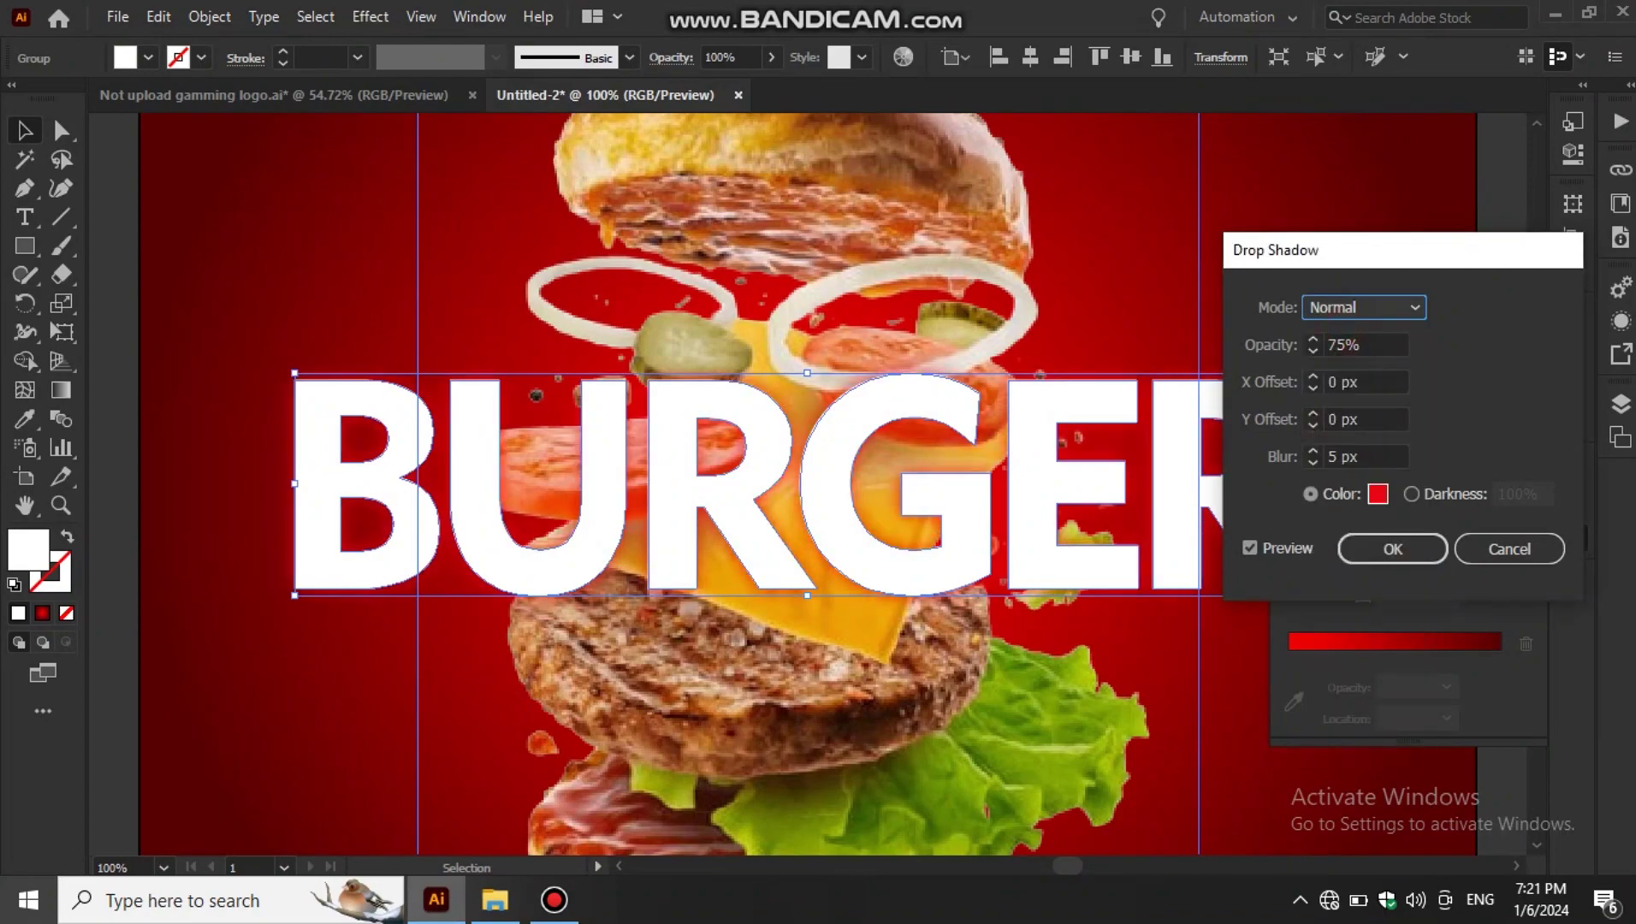
pyautogui.click(1378, 494)
pyautogui.write('ffffff')
pyautogui.press('Return')
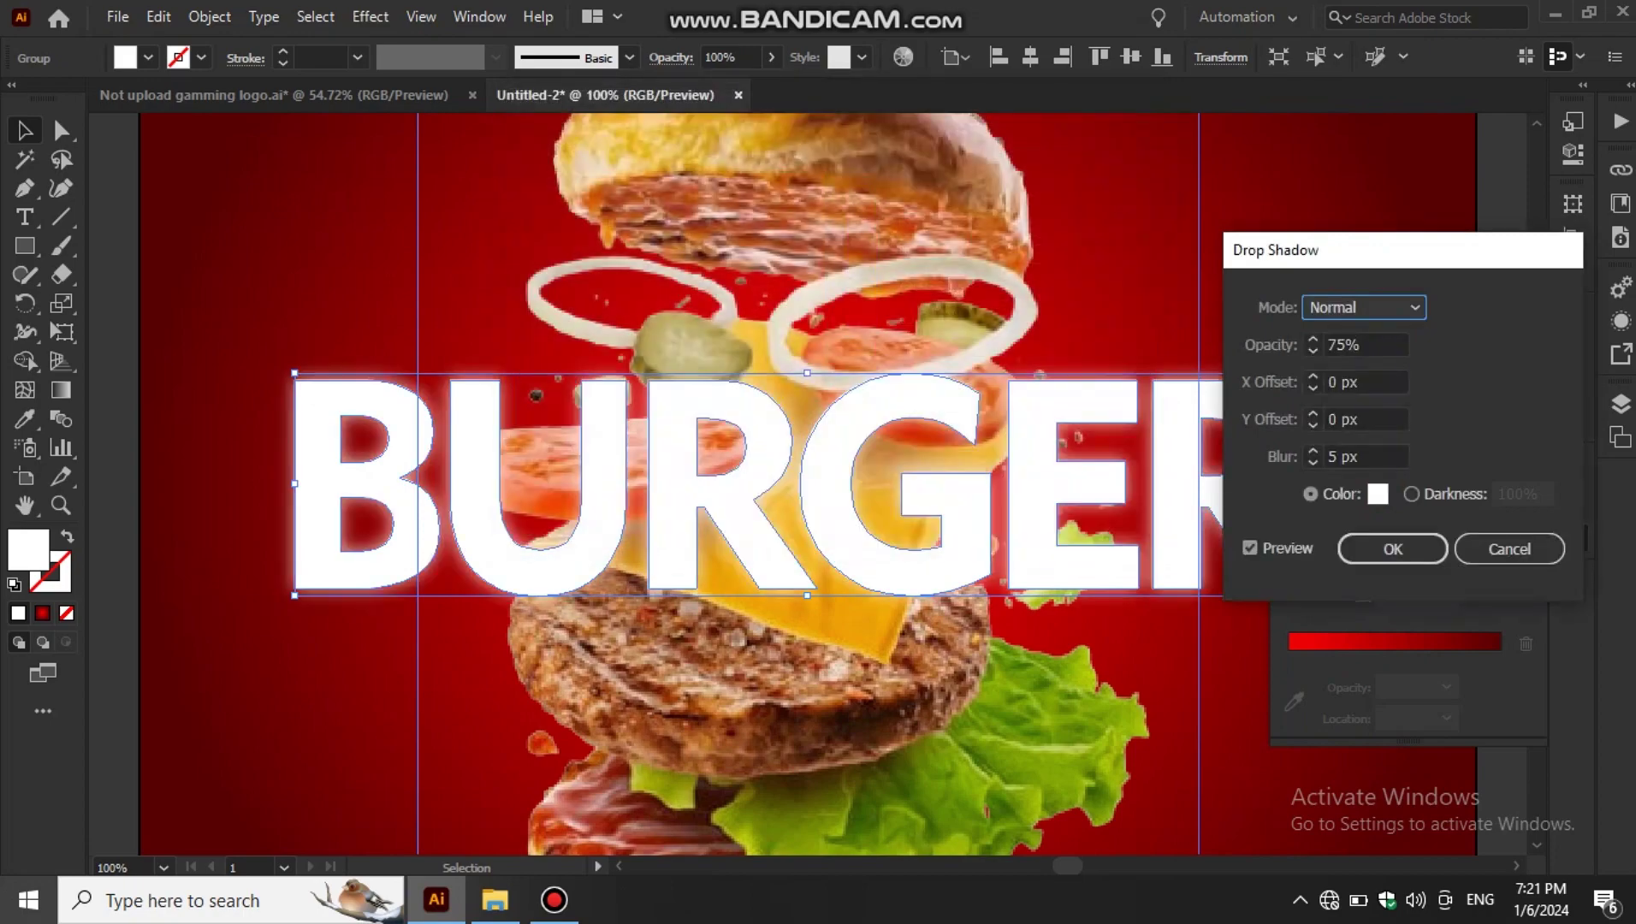
pyautogui.press('Return')
pyautogui.hotkey('ctrl', '0')
pyautogui.hotkey('ctrl', 'shift', 'a')
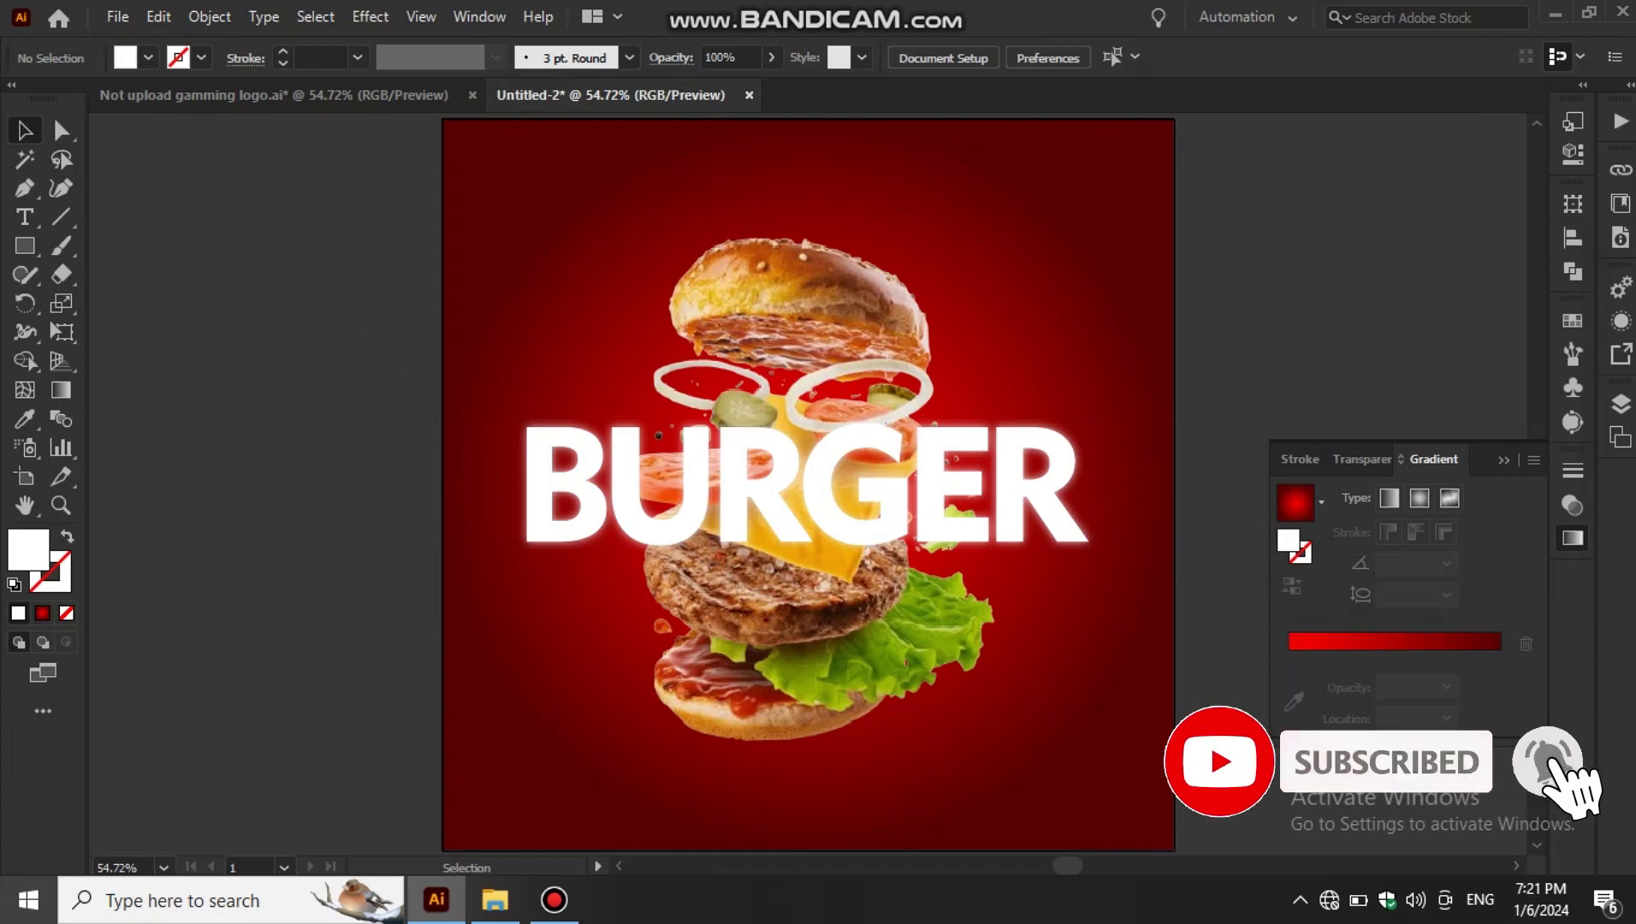
# - Change the BURGER drop shadow colour to red ED1C24
pyautogui.click(659, 436)
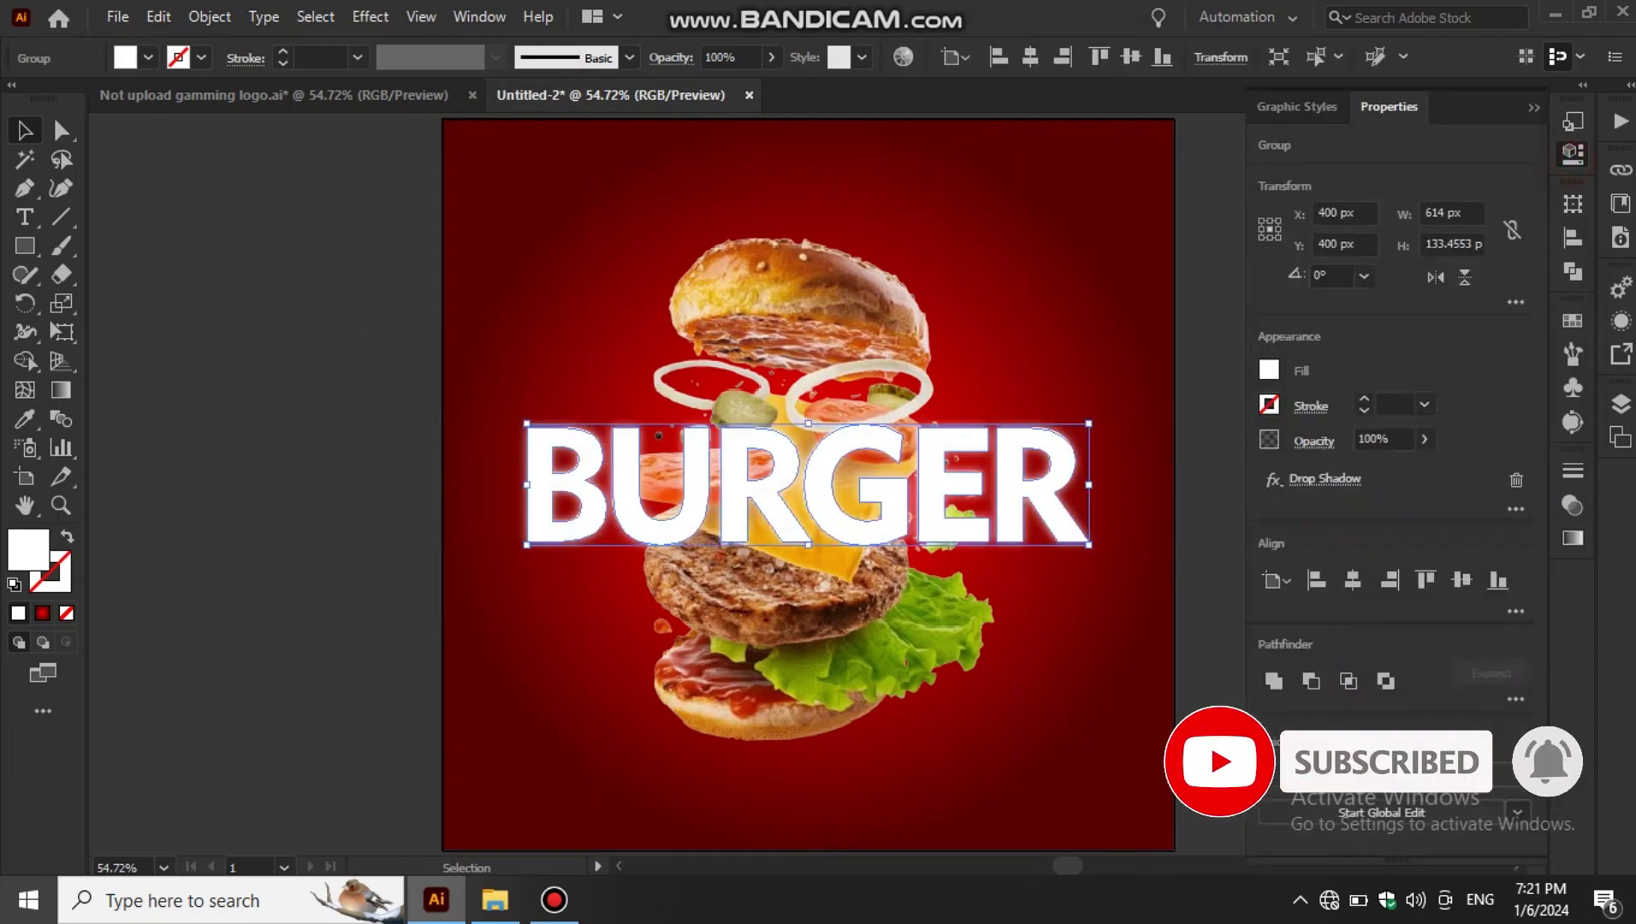
pyautogui.click(1325, 479)
pyautogui.click(1378, 494)
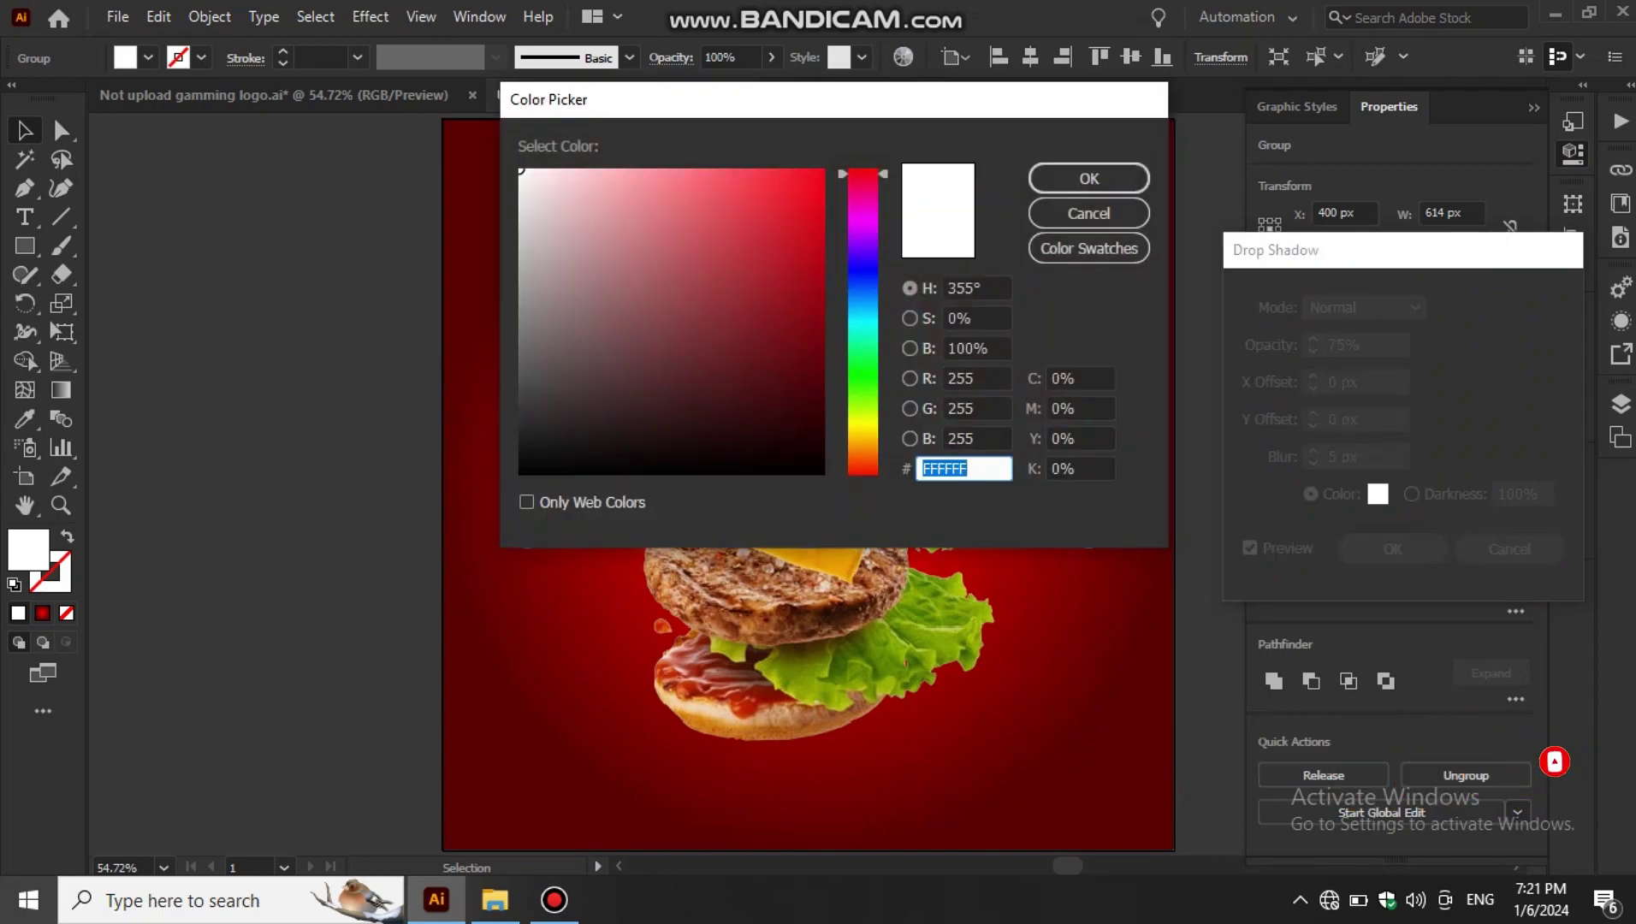
pyautogui.write('ED1C24')
pyautogui.press('Return')
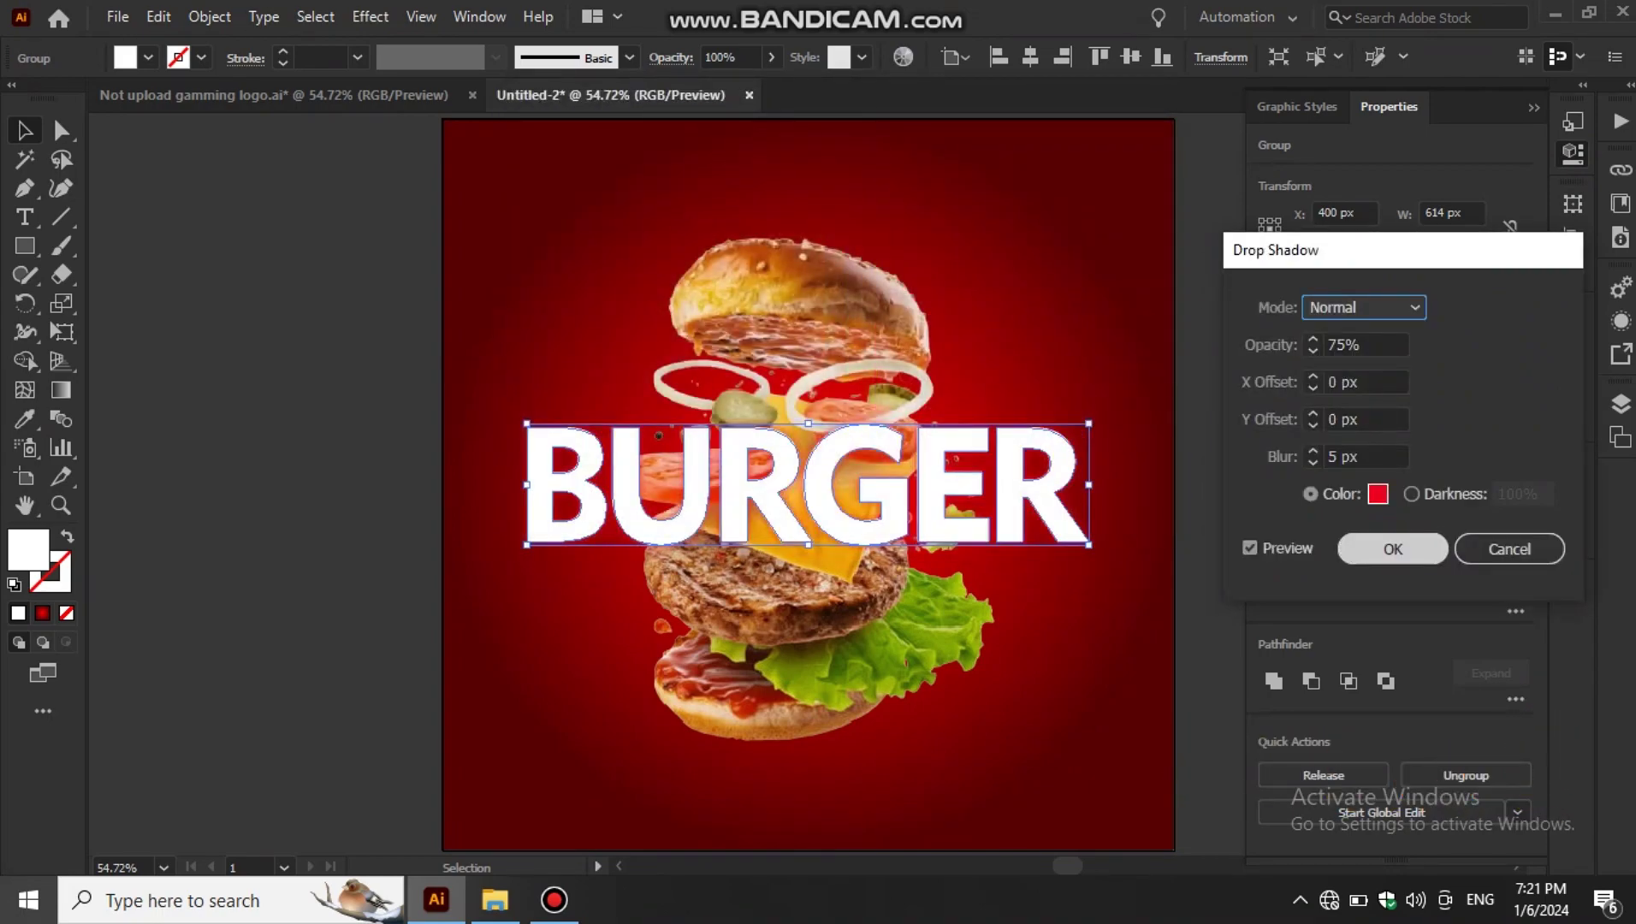
pyautogui.press('Return')
pyautogui.hotkey('ctrl', 'shift', 'a')
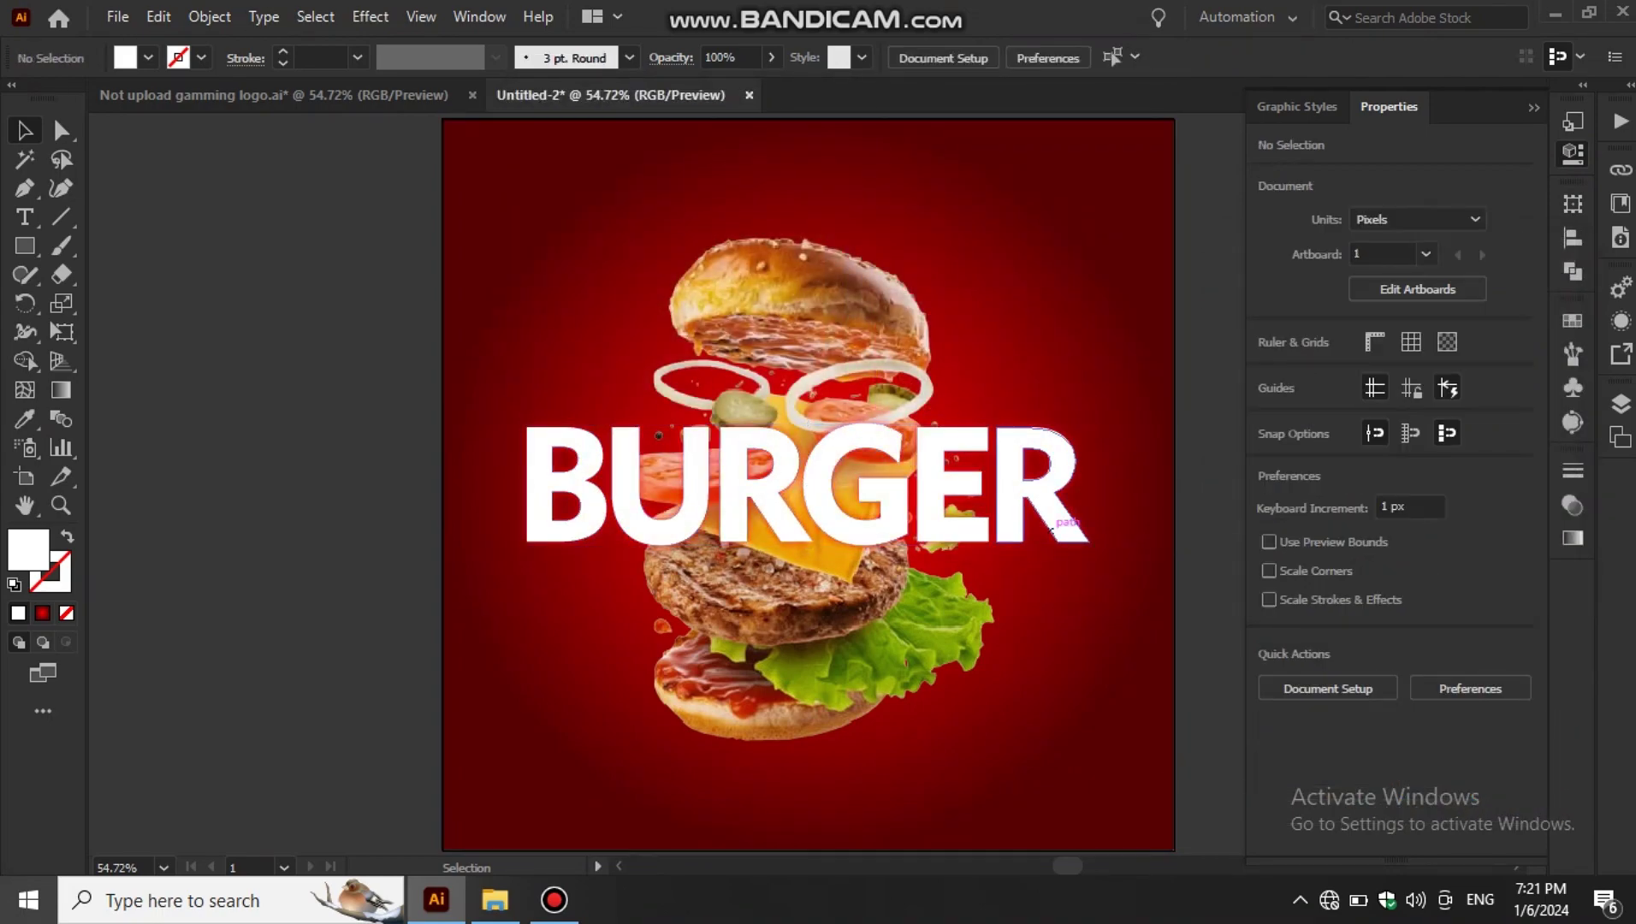
# - Move the BURGER title slightly lower on the poster
pyautogui.moveTo(1052, 531); pyautogui.dragTo(1063, 590)
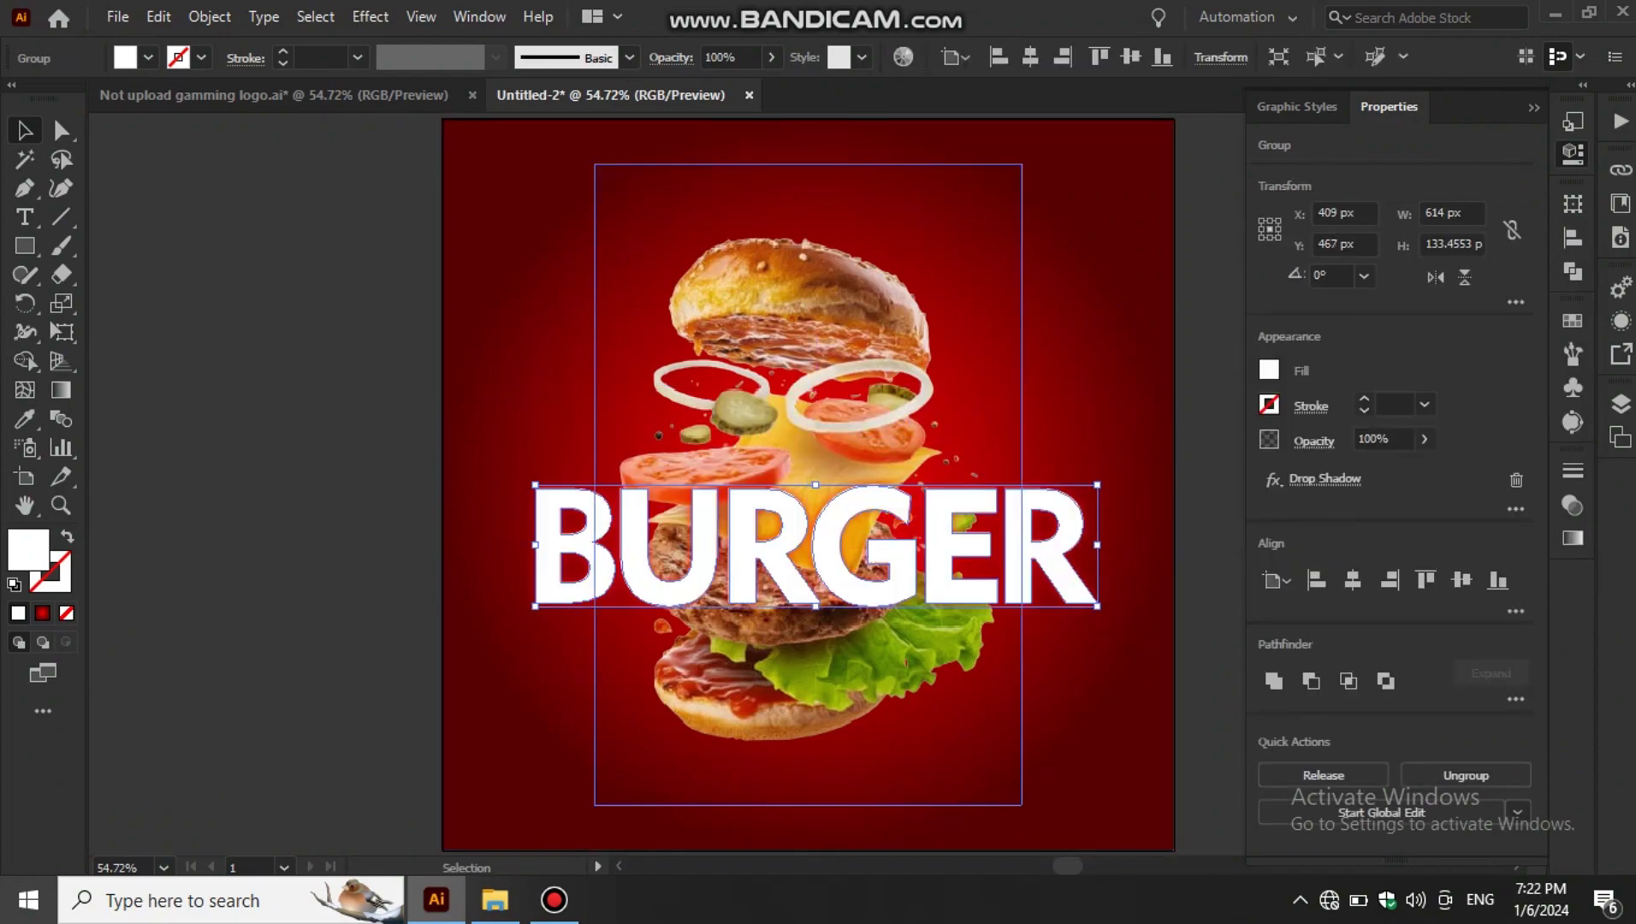
pyautogui.click(1325, 478)
pyautogui.click(1509, 549)
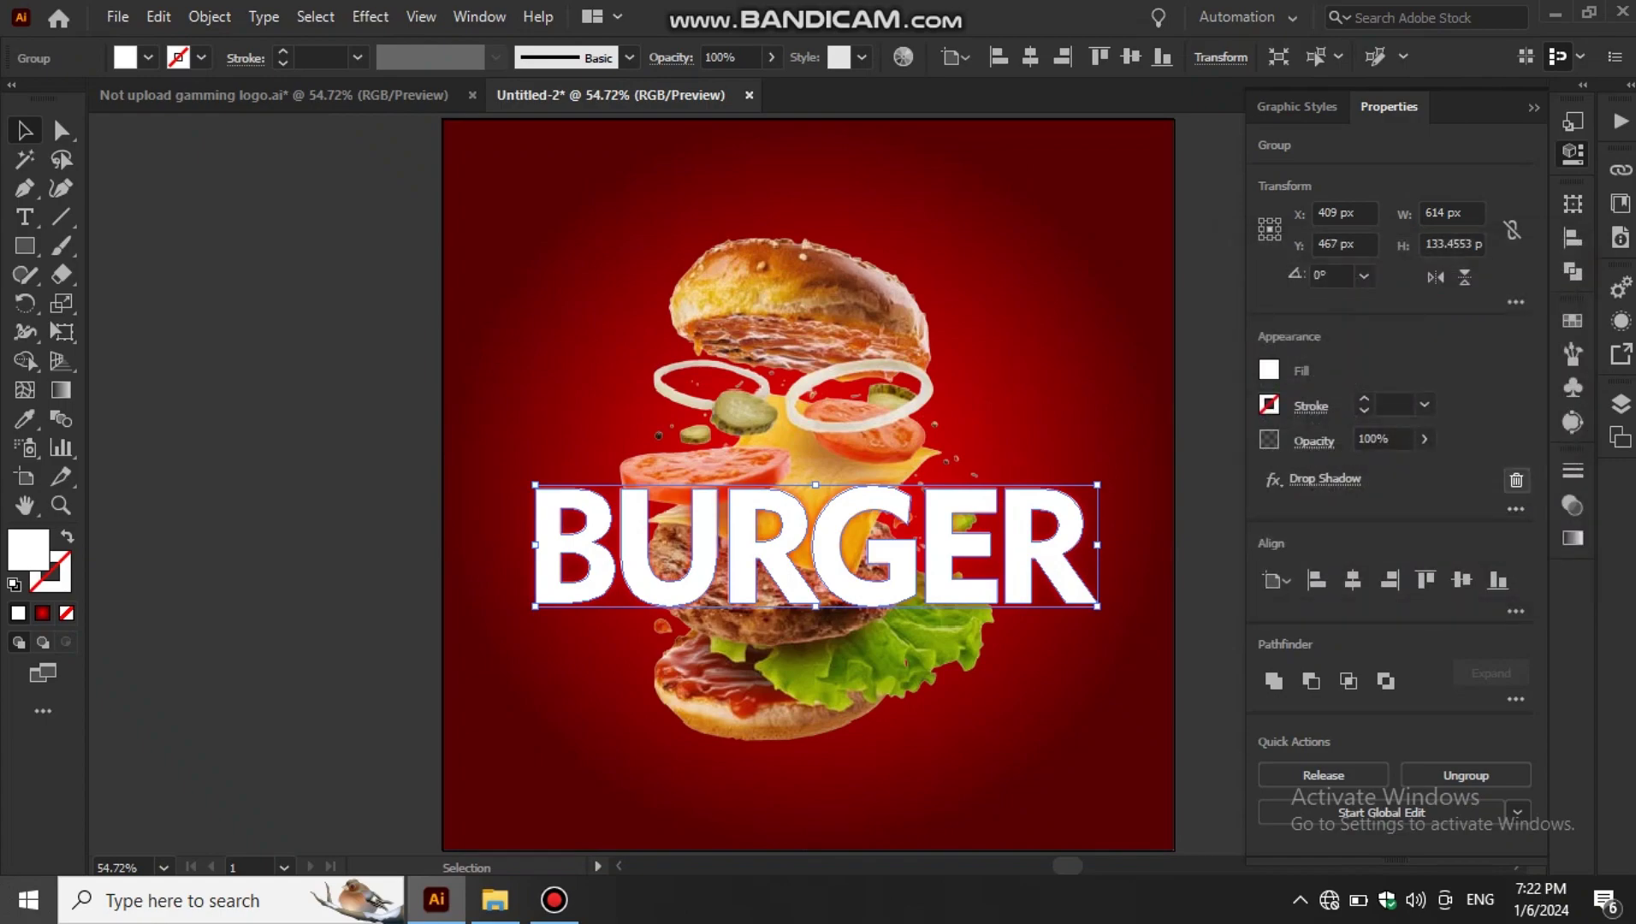
pyautogui.click(352, 459)
pyautogui.click(1010, 548)
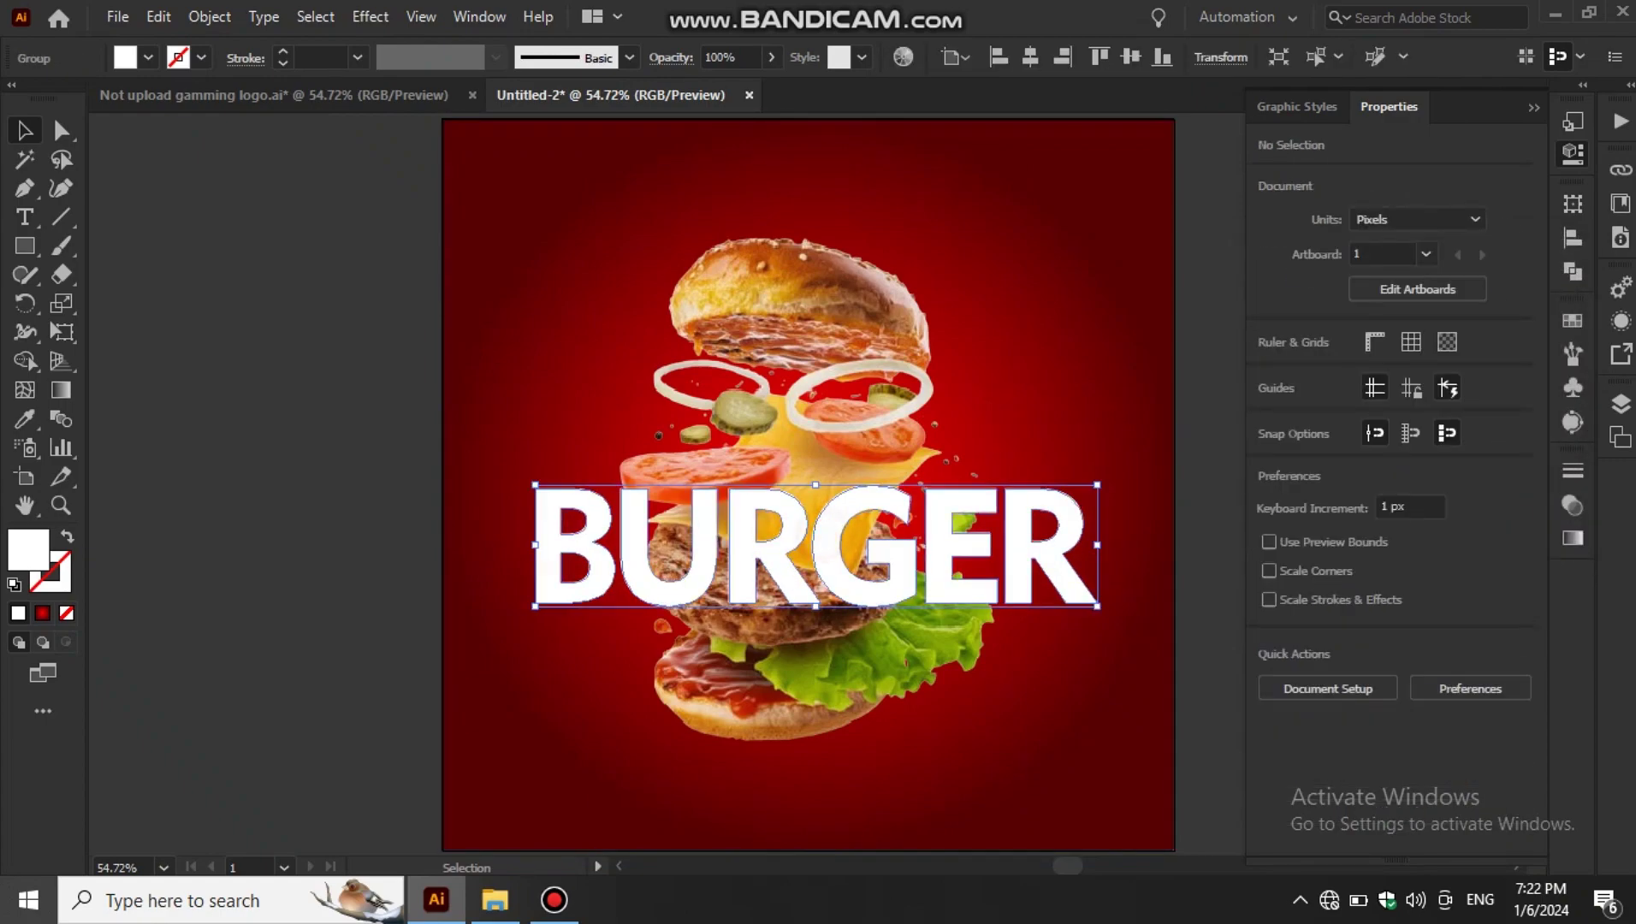
# - Write FAST FOOD beside the artboard, enlarge it and expand it into outlines
pyautogui.press('t')
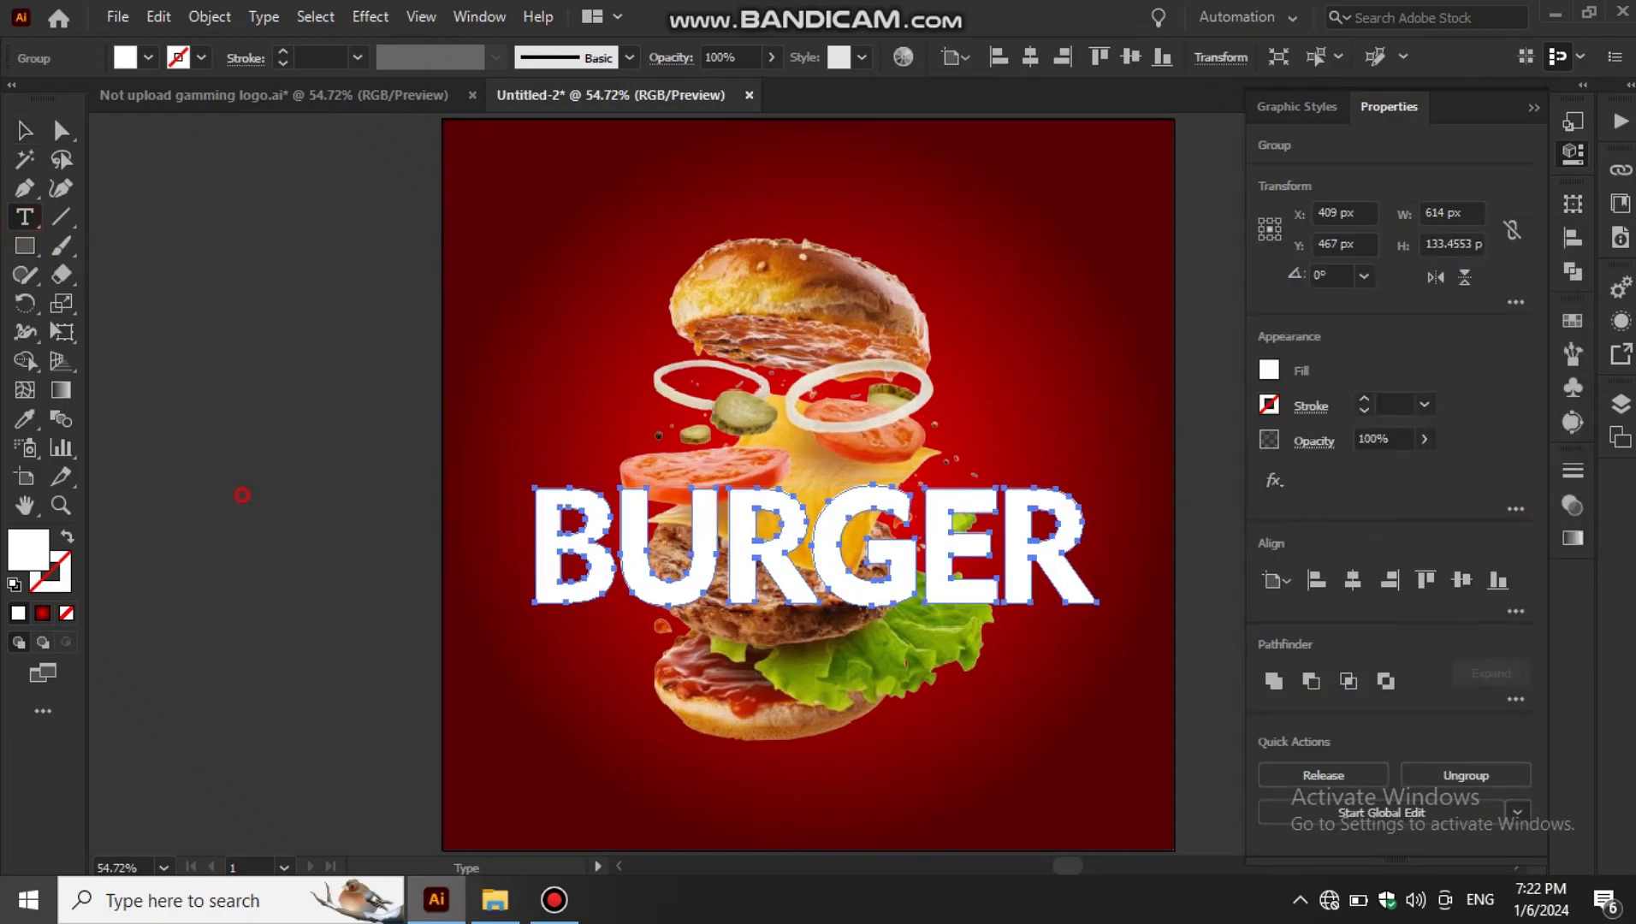
pyautogui.click(241, 494)
pyautogui.write('FAST FOOD')
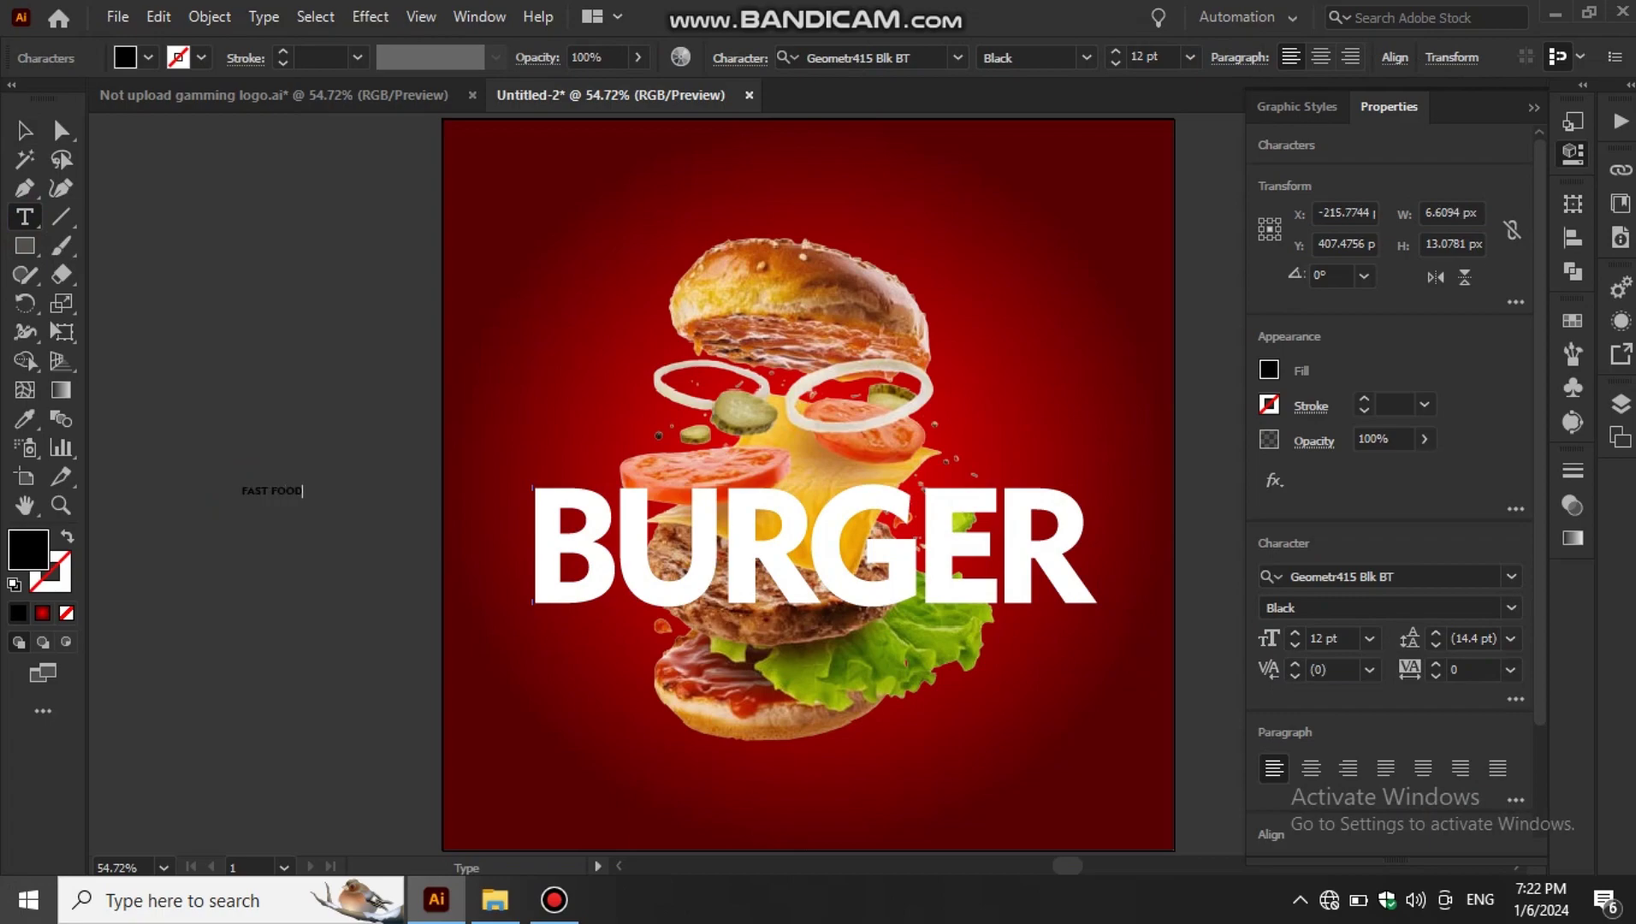
pyautogui.press('Escape')
pyautogui.moveTo(304, 500); pyautogui.dragTo(599, 557)
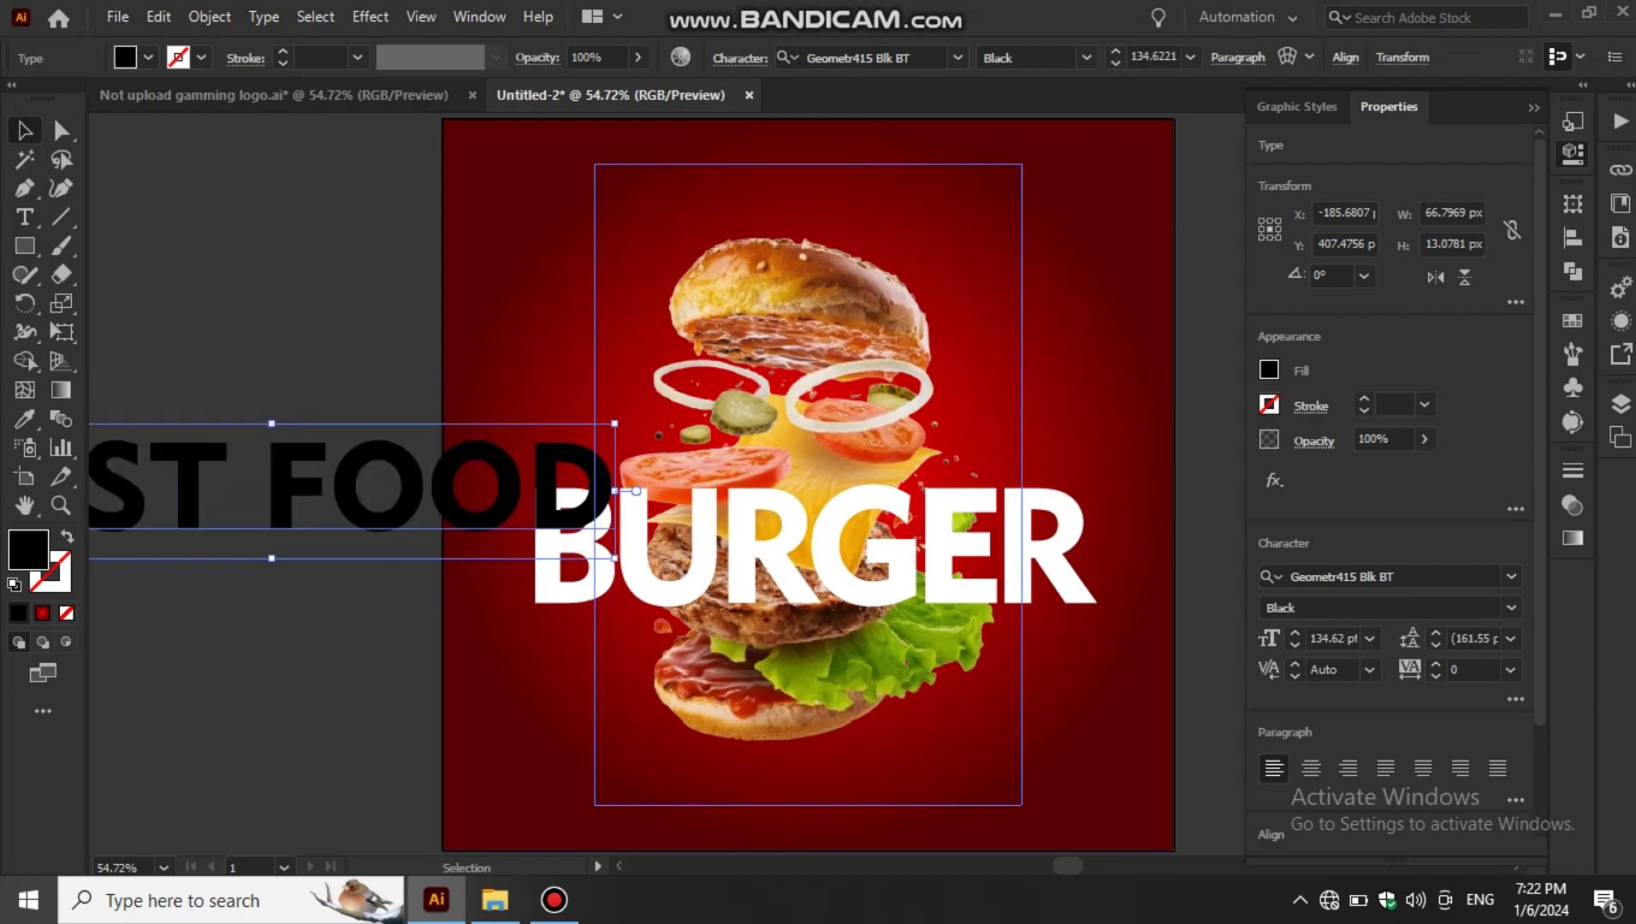
pyautogui.click(209, 16)
pyautogui.click(311, 292)
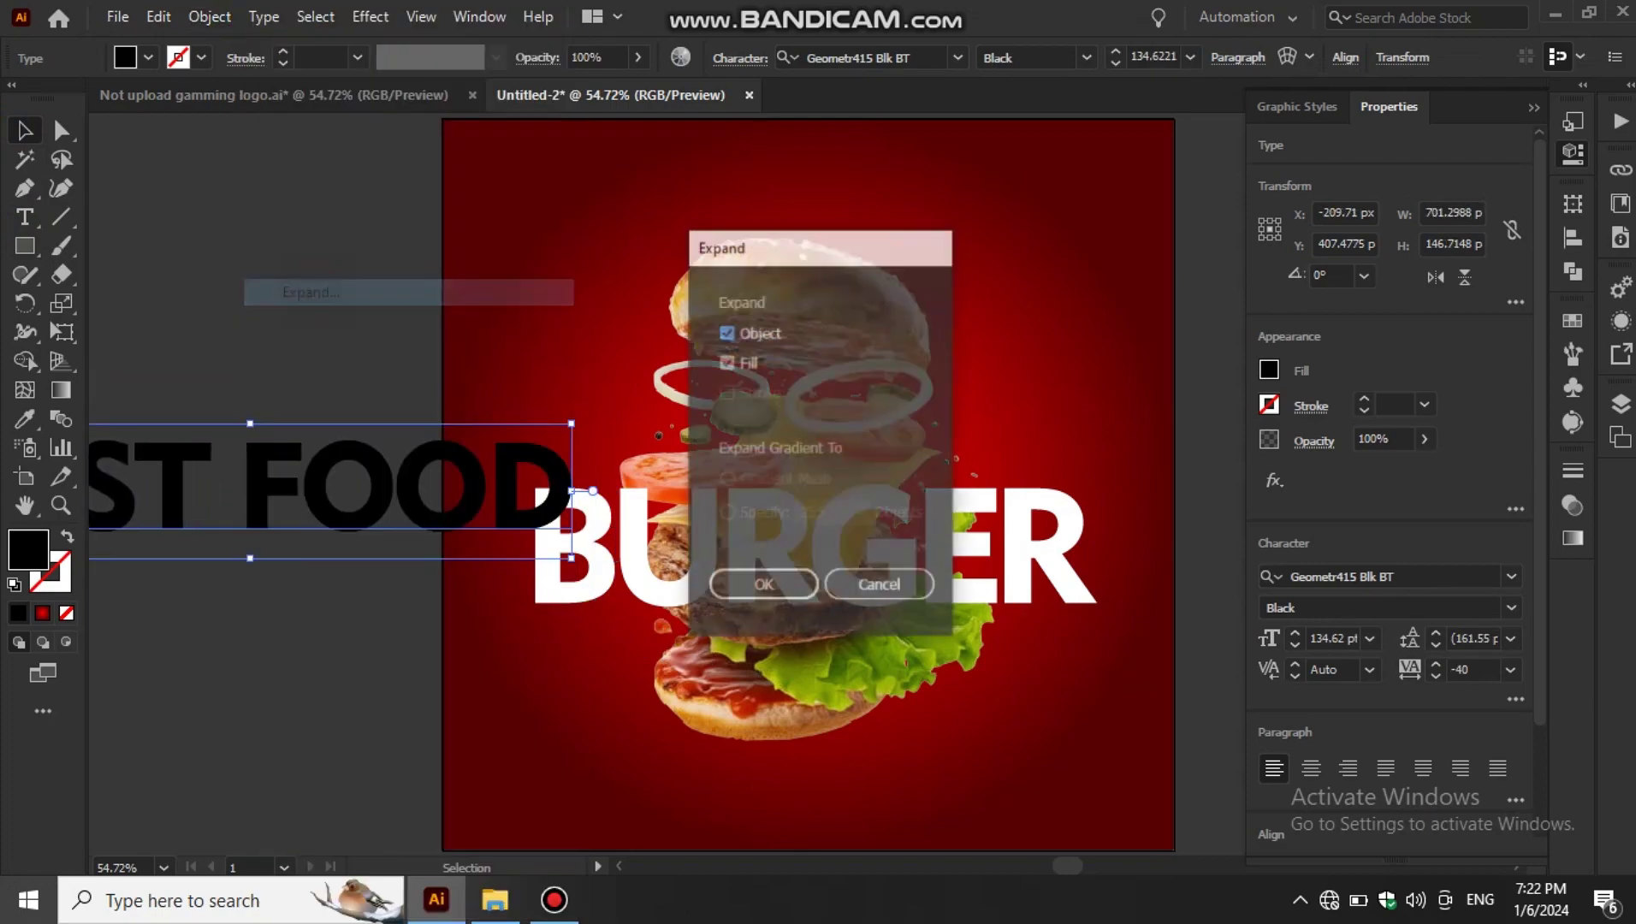
pyautogui.click(760, 581)
# - Centre FAST FOOD above BURGER, shrink it to BURGER's width, and swap its fill and stroke
pyautogui.moveTo(469, 513); pyautogui.dragTo(856, 469)
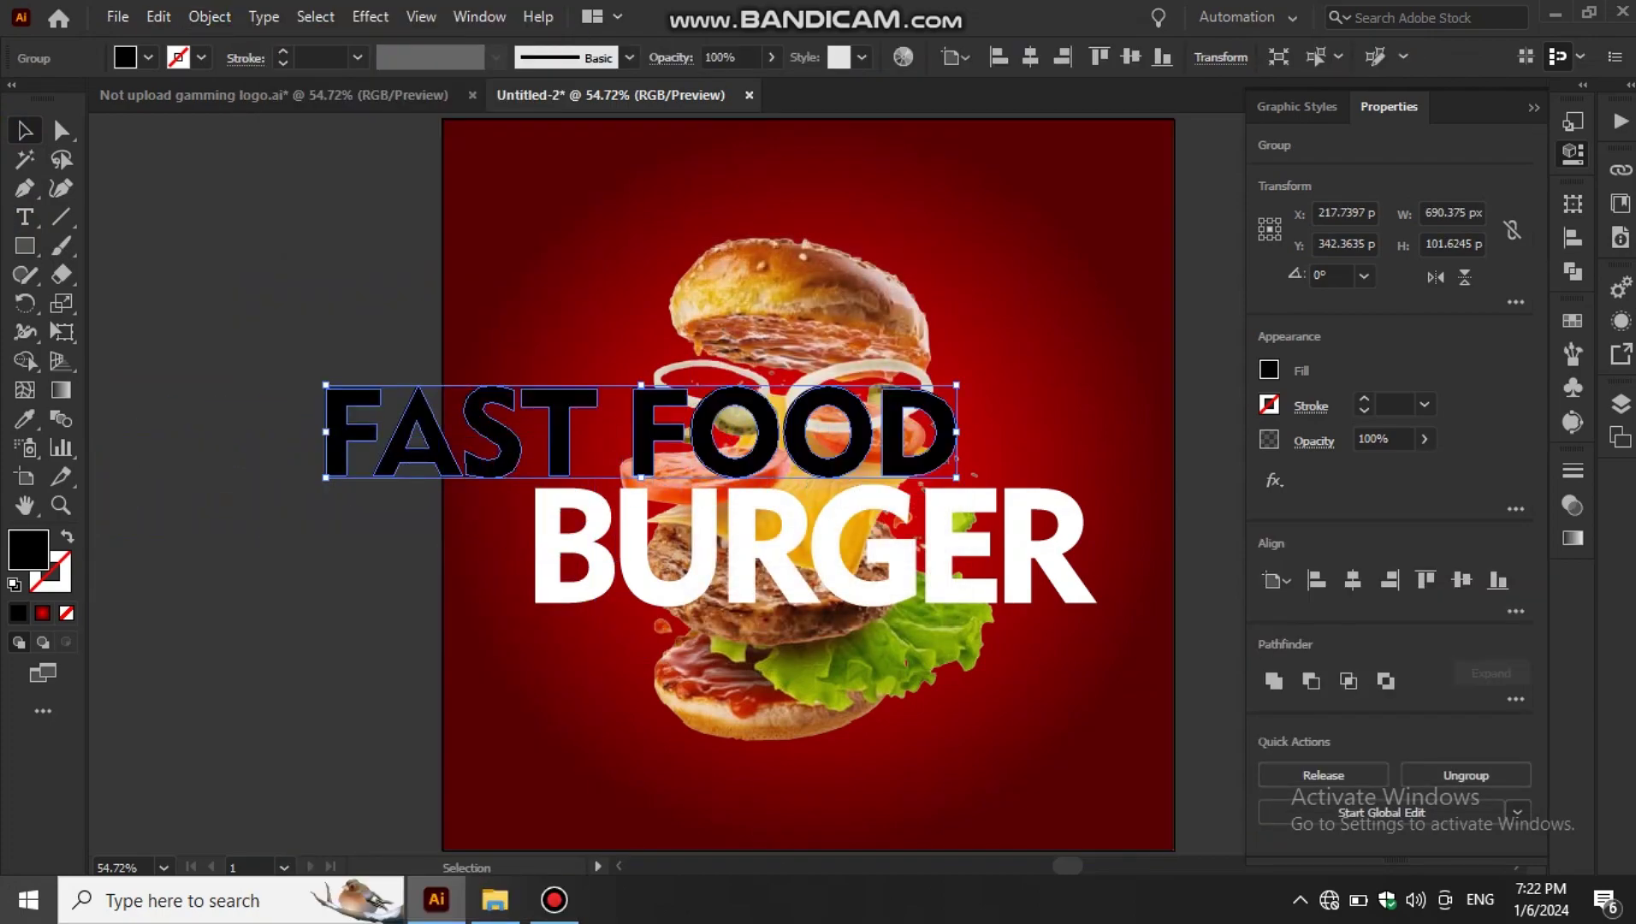
pyautogui.click(1031, 56)
pyautogui.moveTo(1124, 478); pyautogui.dragTo(1084, 471)
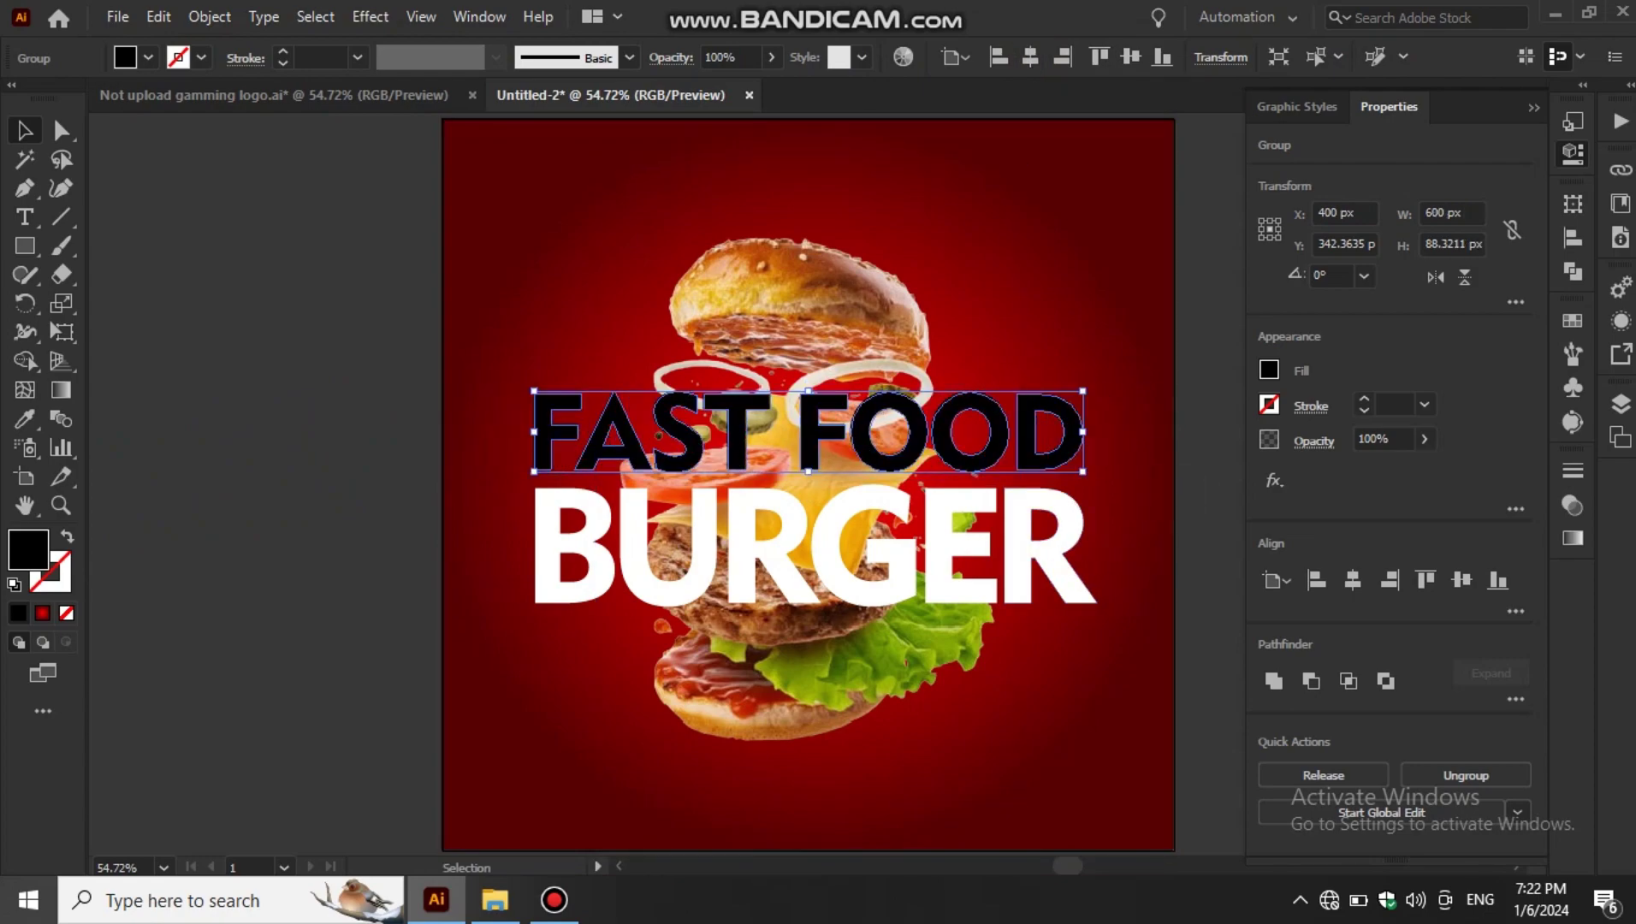
pyautogui.click(67, 537)
# - Give FAST FOOD a white stroke with a weight of 3 pt
pyautogui.doubleClick(50, 572)
pyautogui.click(521, 175)
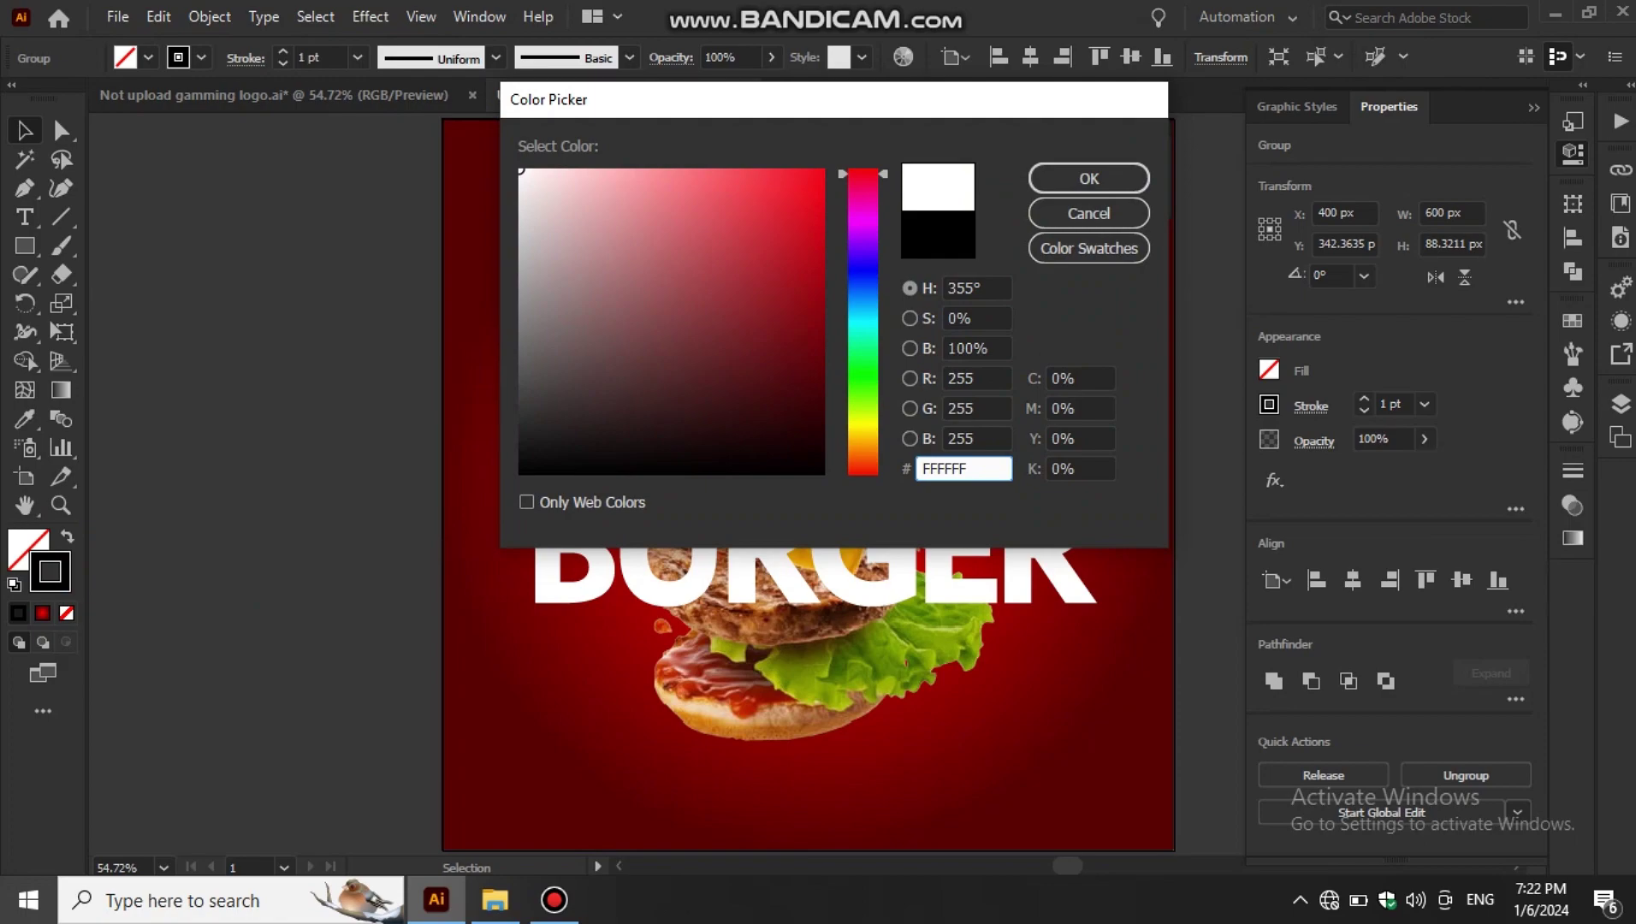
pyautogui.click(1089, 178)
pyautogui.write('3')
pyautogui.press('Return')
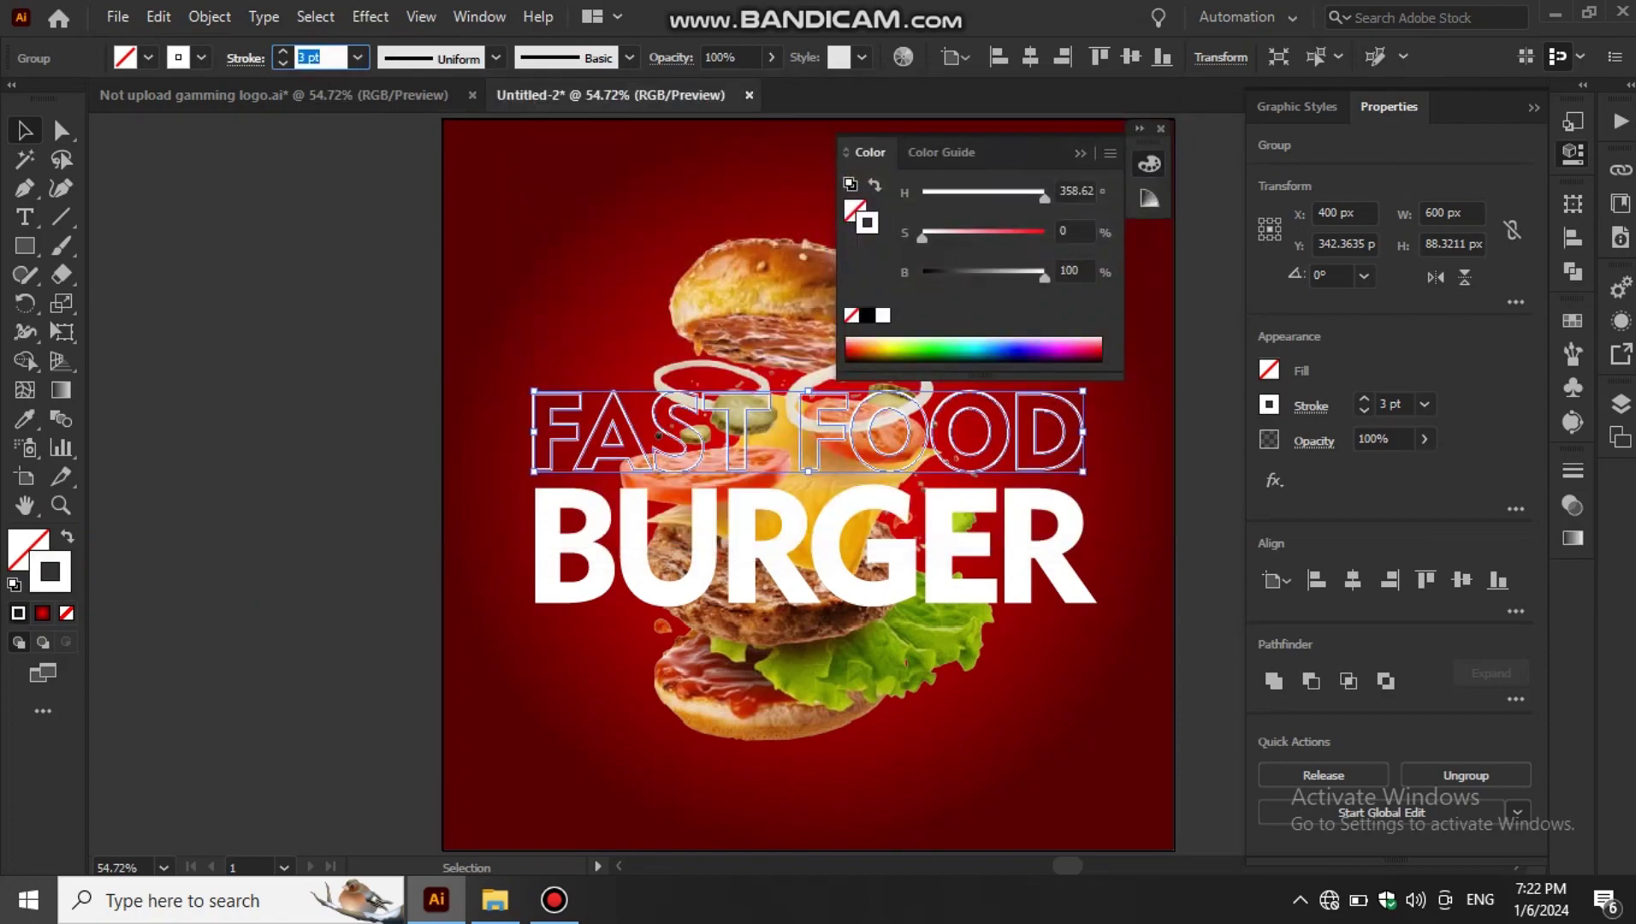
pyautogui.click(246, 57)
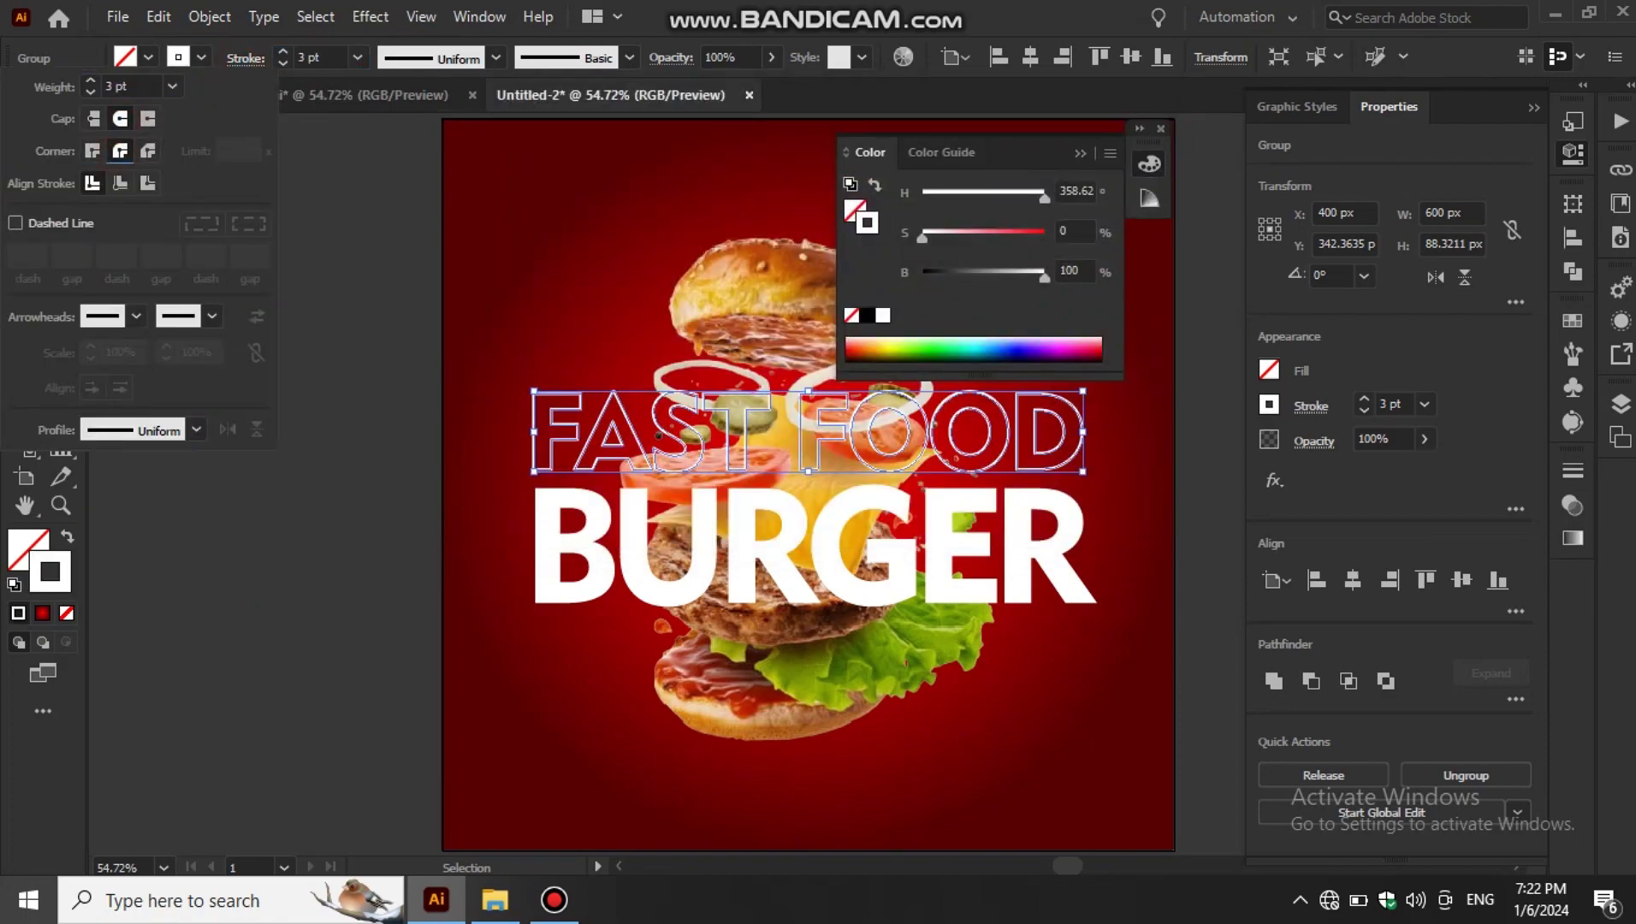
pyautogui.hotkey('ctrl', 'shift', 'a')
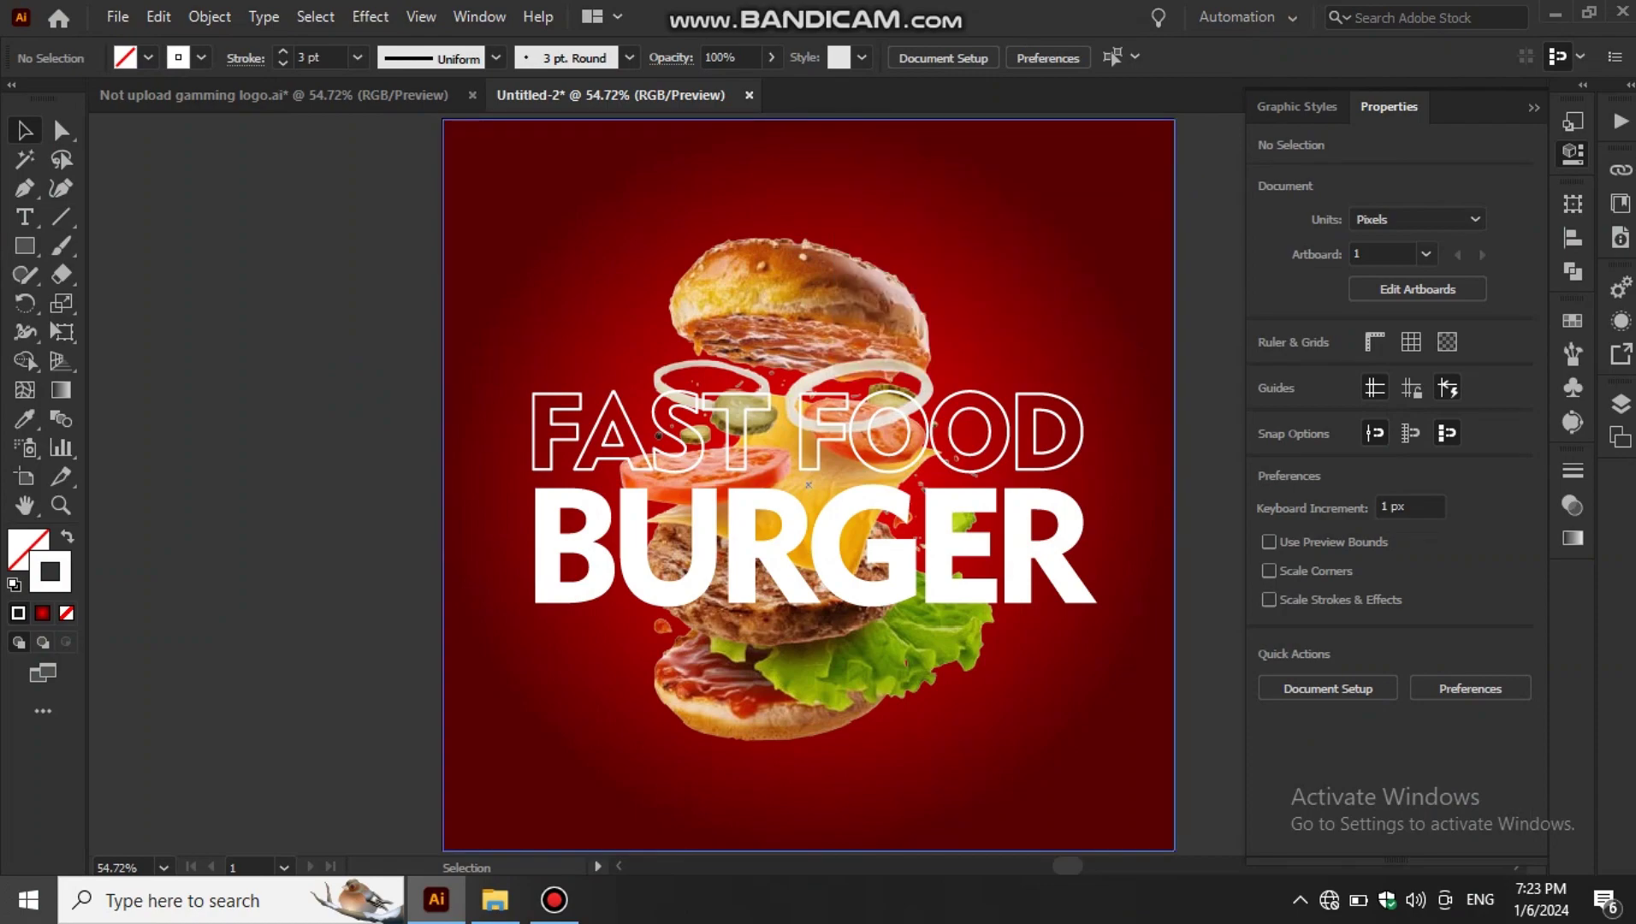
# - Browse the stacking order options in the FAST FOOD context menu
pyautogui.click(958, 467)
pyautogui.rightClick(964, 473)
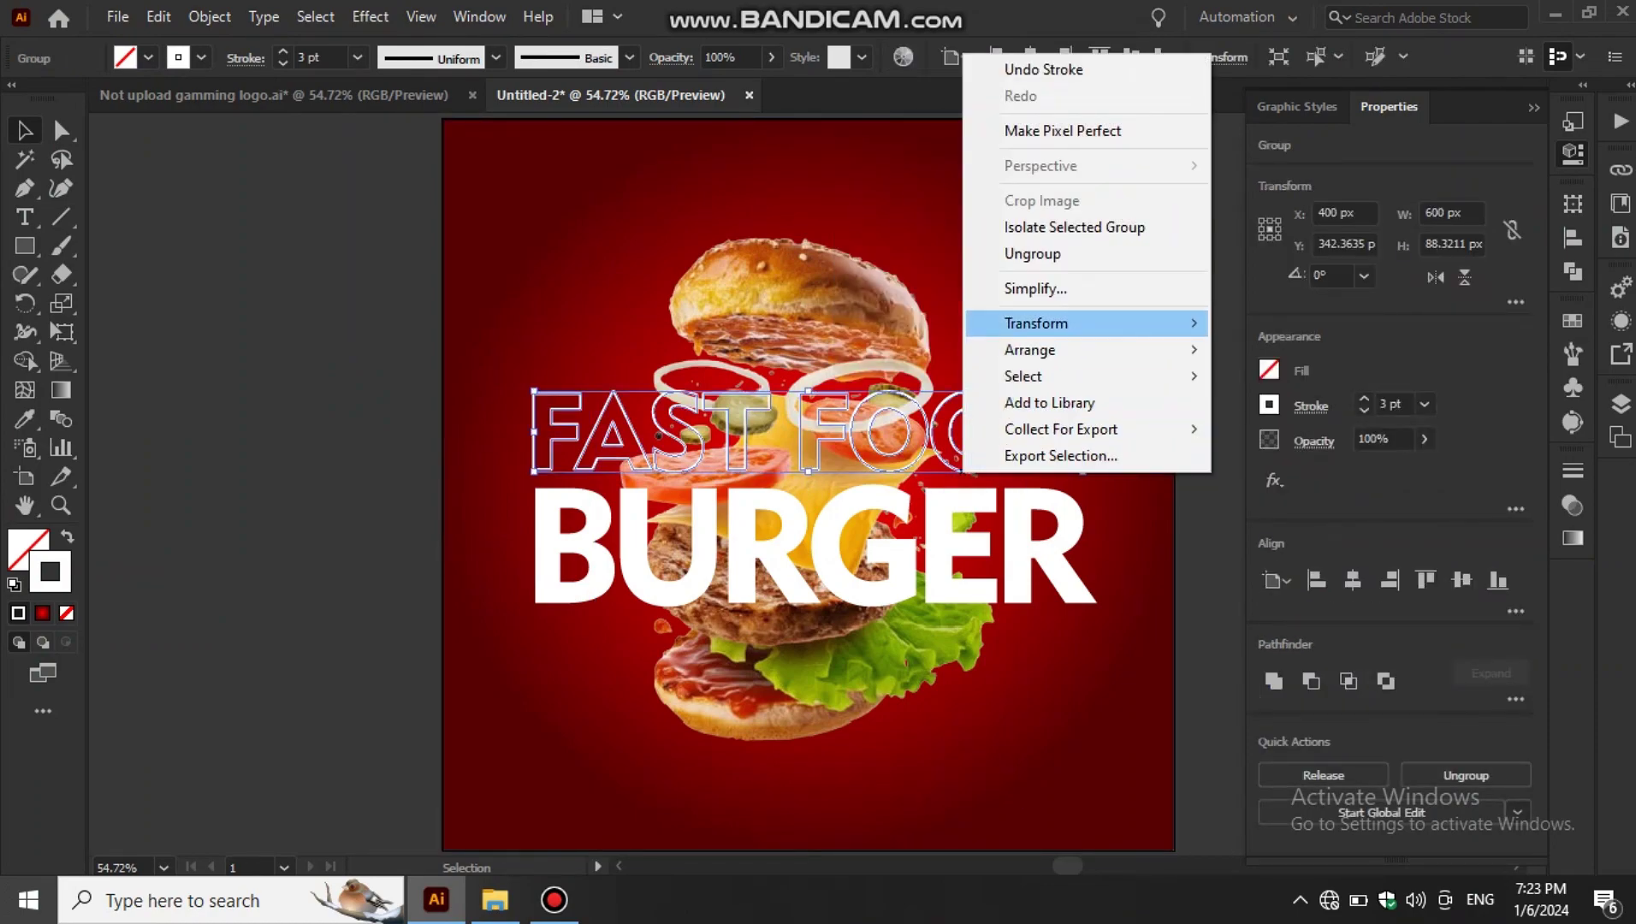
pyautogui.click(1337, 365)
pyautogui.click(401, 419)
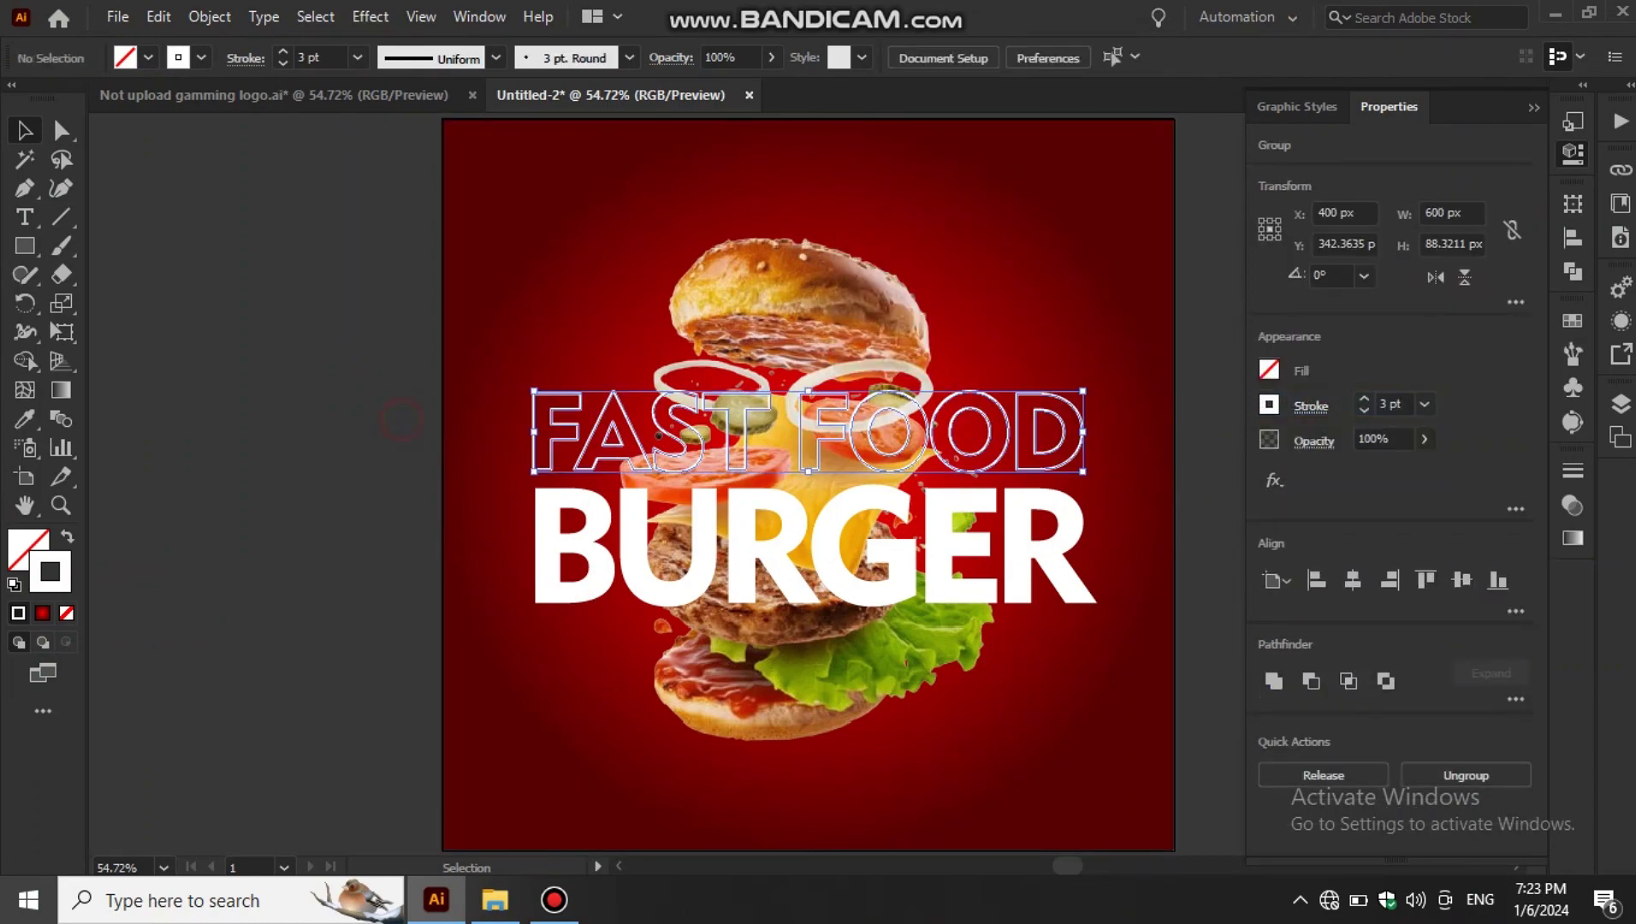
pyautogui.rightClick(550, 427)
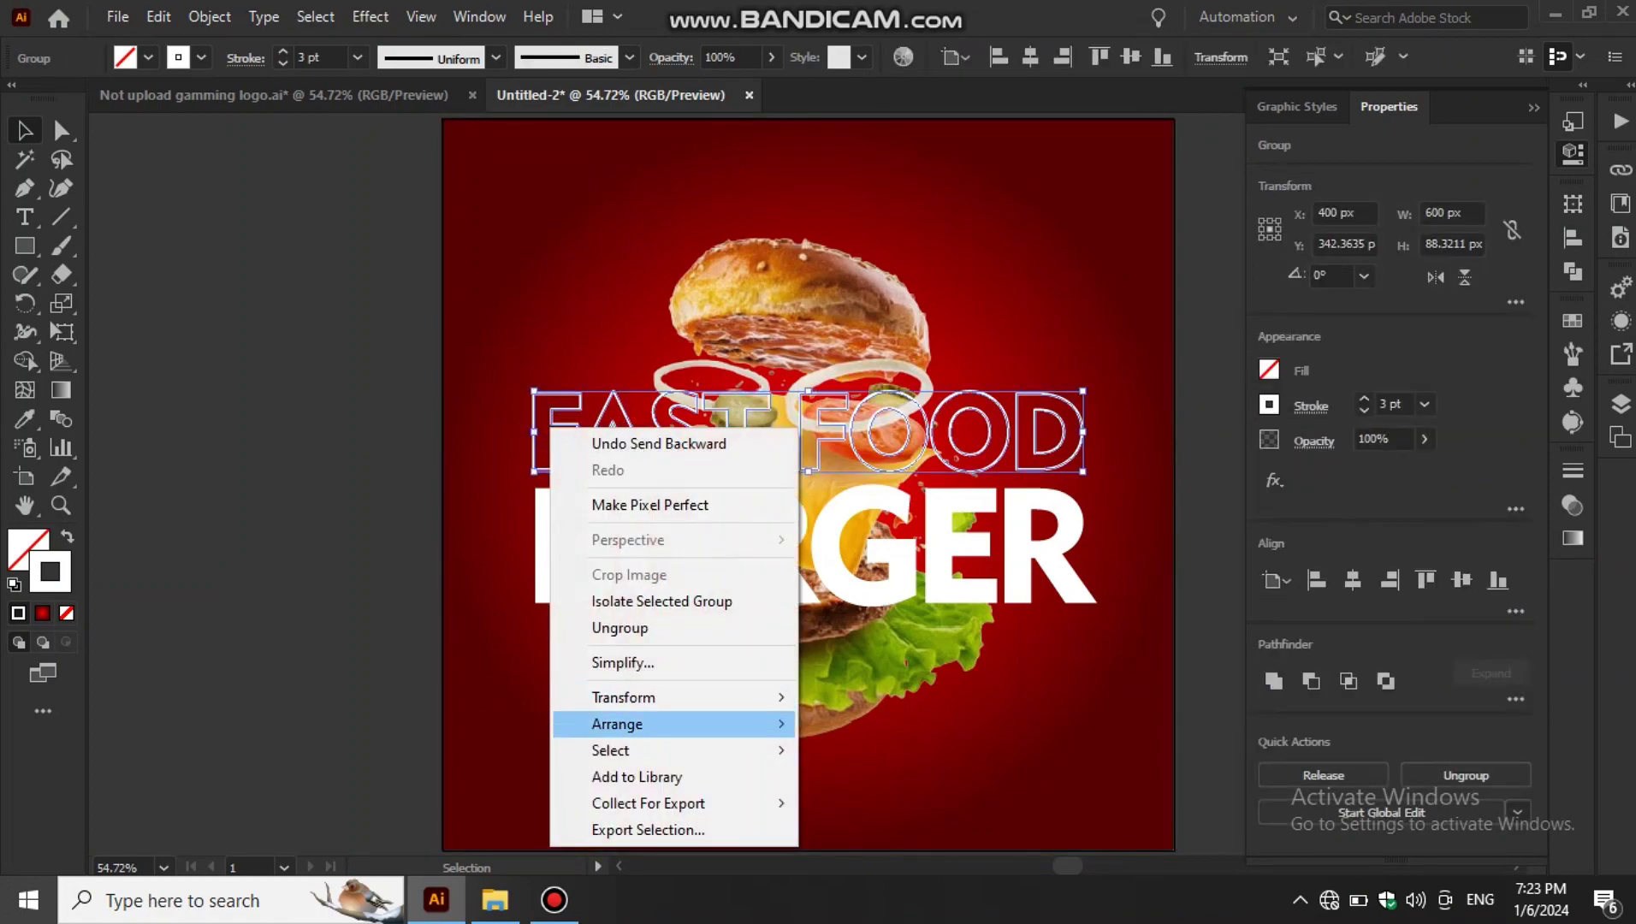
# - Send FAST FOOD behind the burger image and lock the red background rectangle
pyautogui.click(855, 776)
pyautogui.click(273, 332)
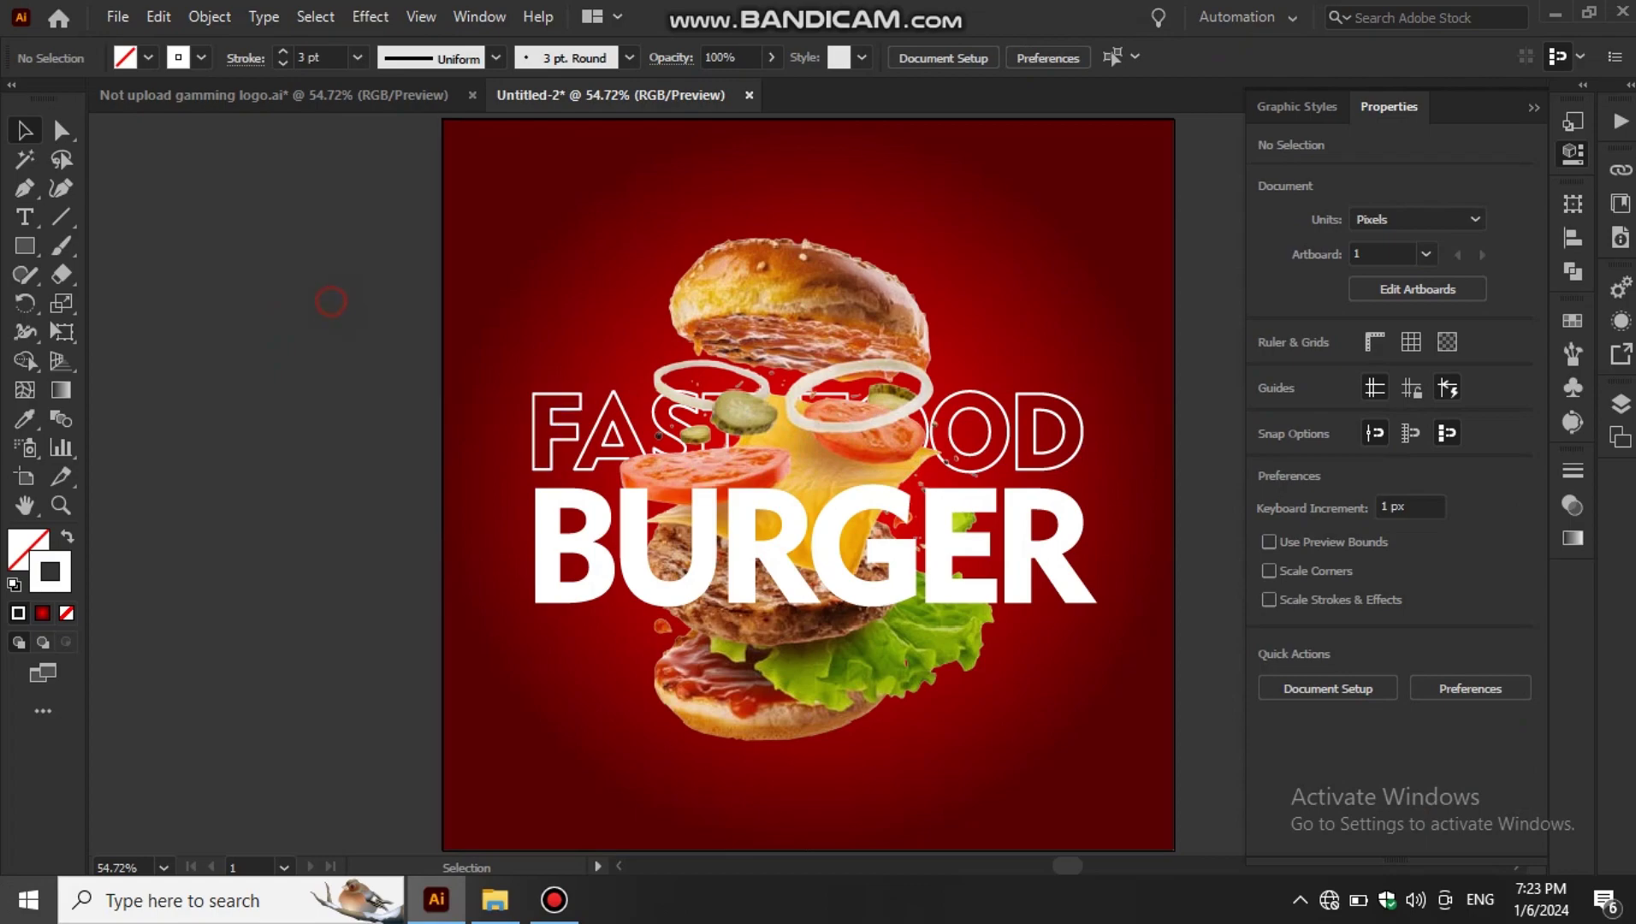
pyautogui.click(479, 299)
pyautogui.click(210, 17)
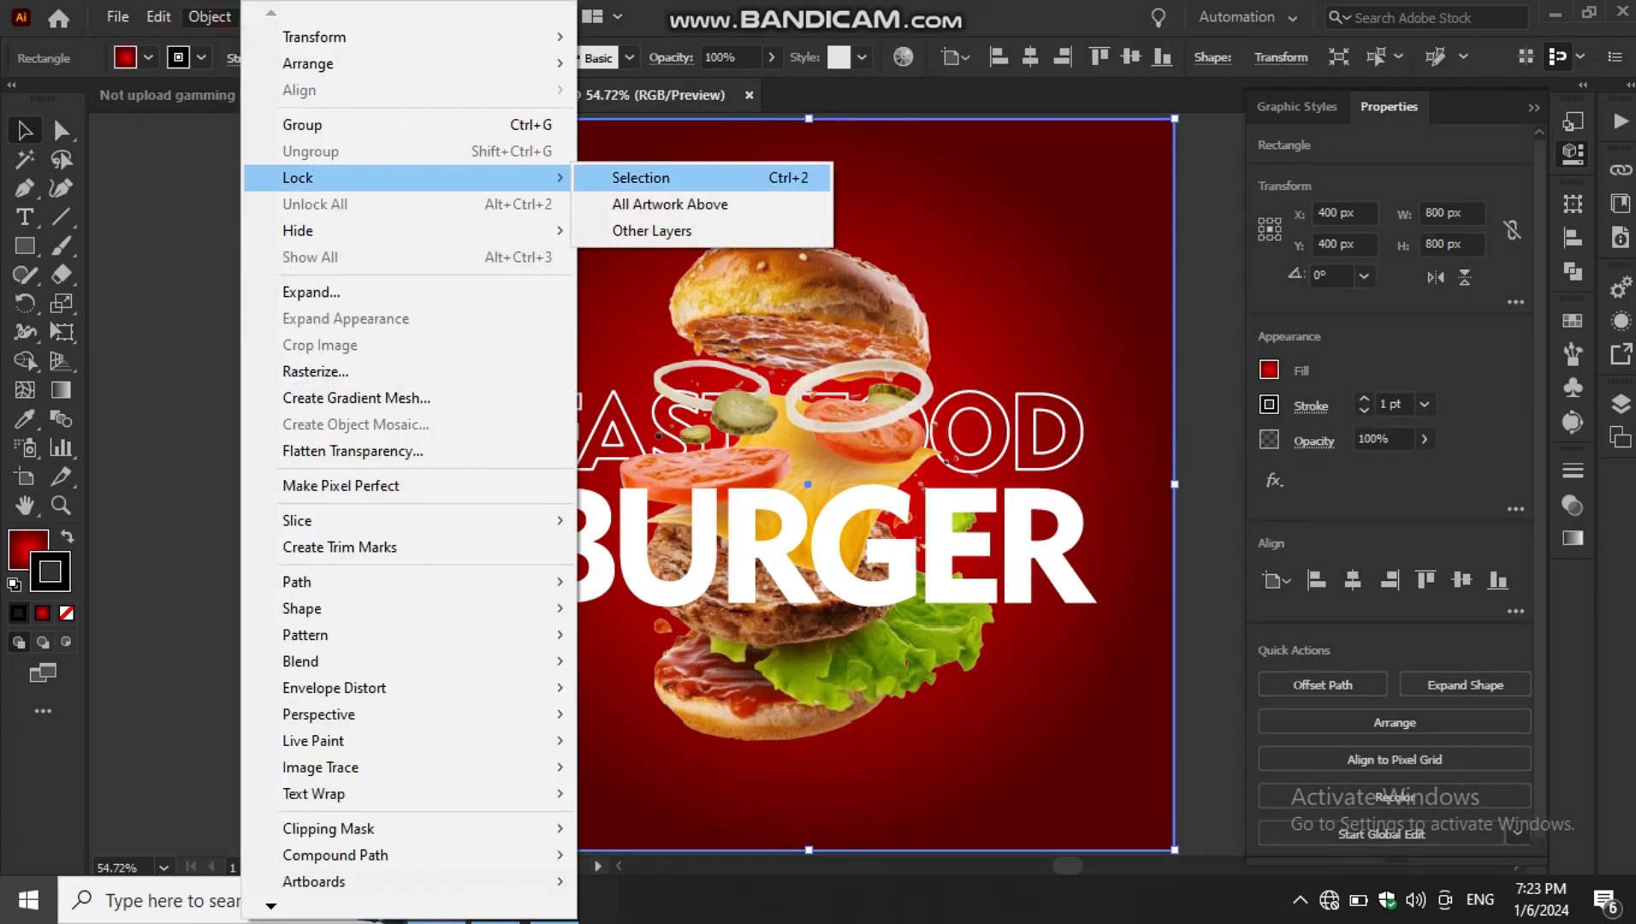
pyautogui.click(641, 177)
pyautogui.hotkey('ctrl', 'a')
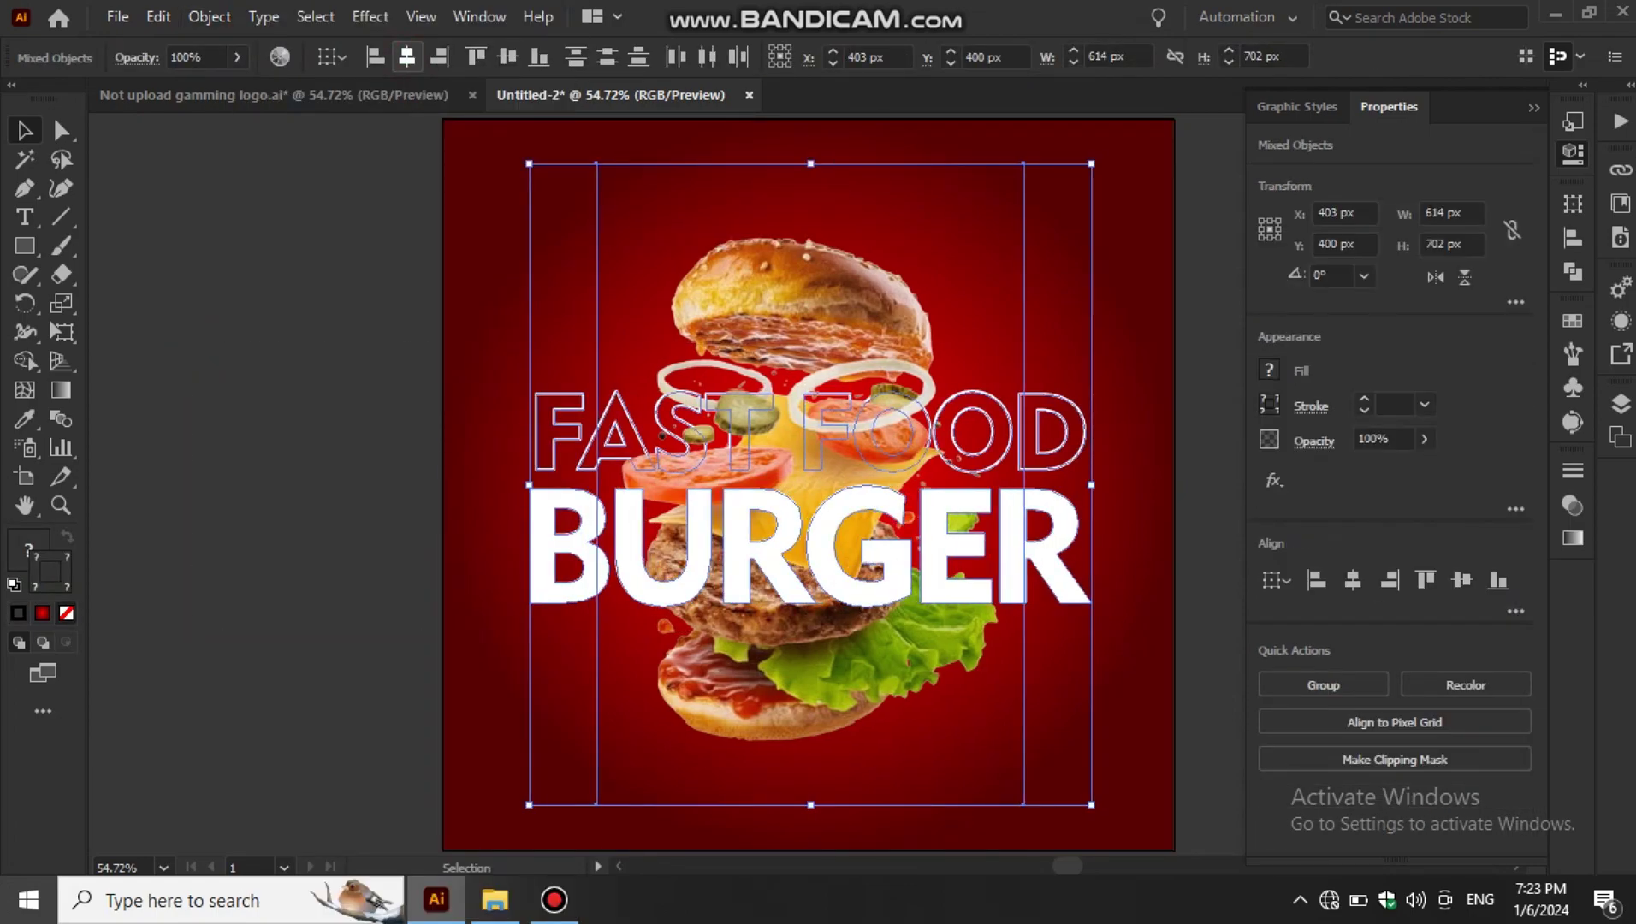
pyautogui.click(345, 417)
# - Apply a black (000000) drop shadow to the FAST FOOD and BURGER titles
pyautogui.moveTo(495, 525); pyautogui.dragTo(548, 531)
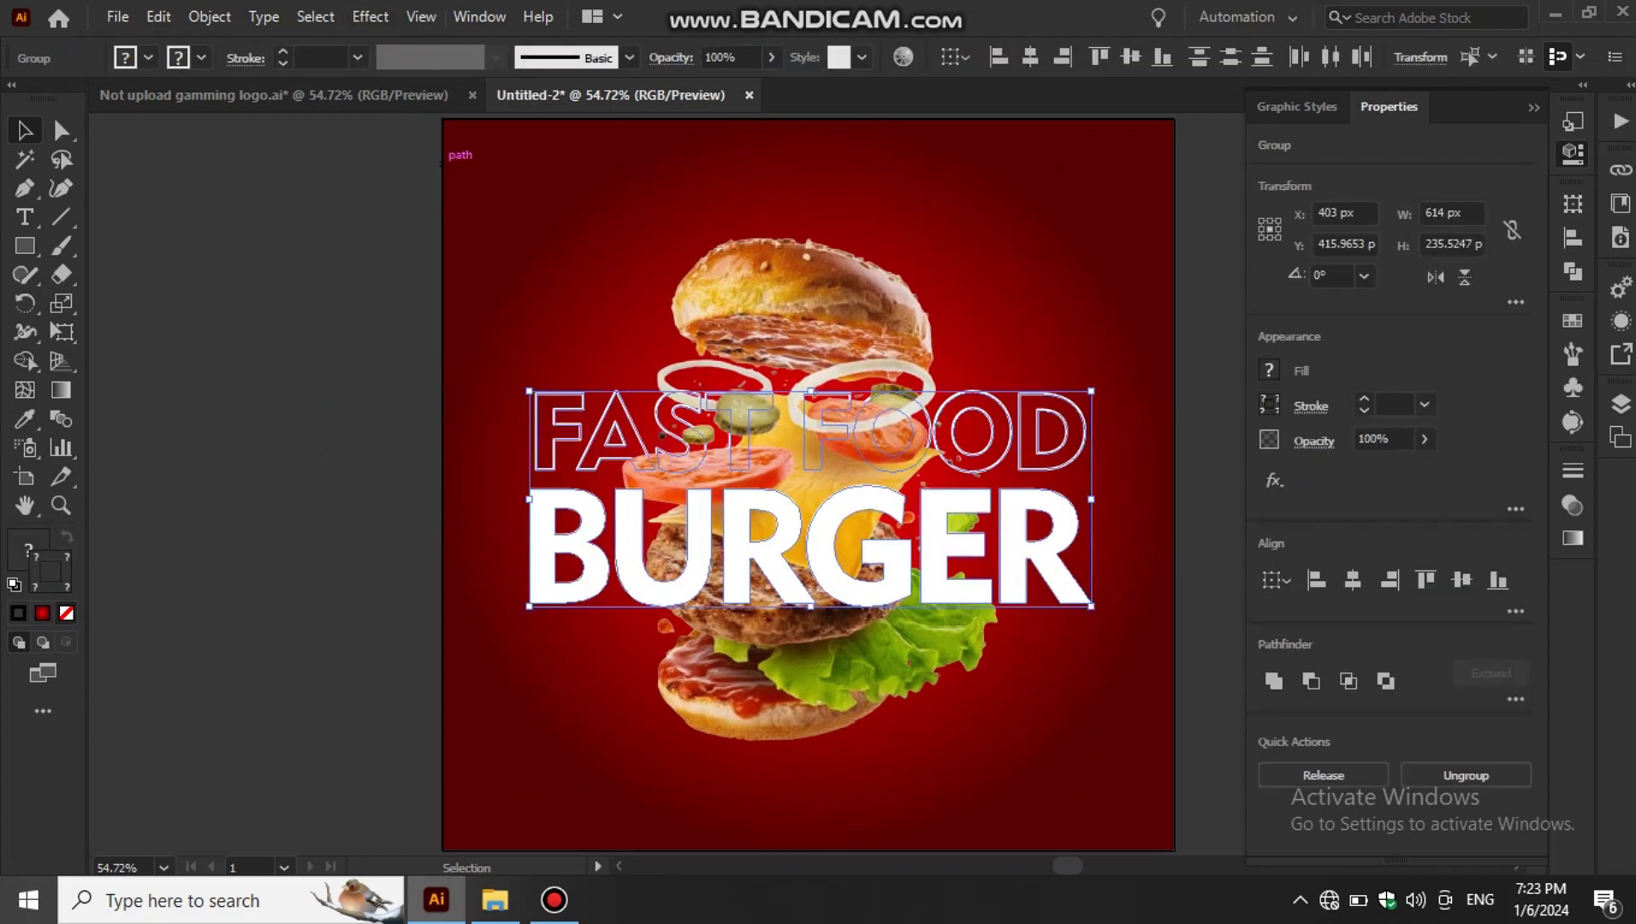
pyautogui.click(370, 16)
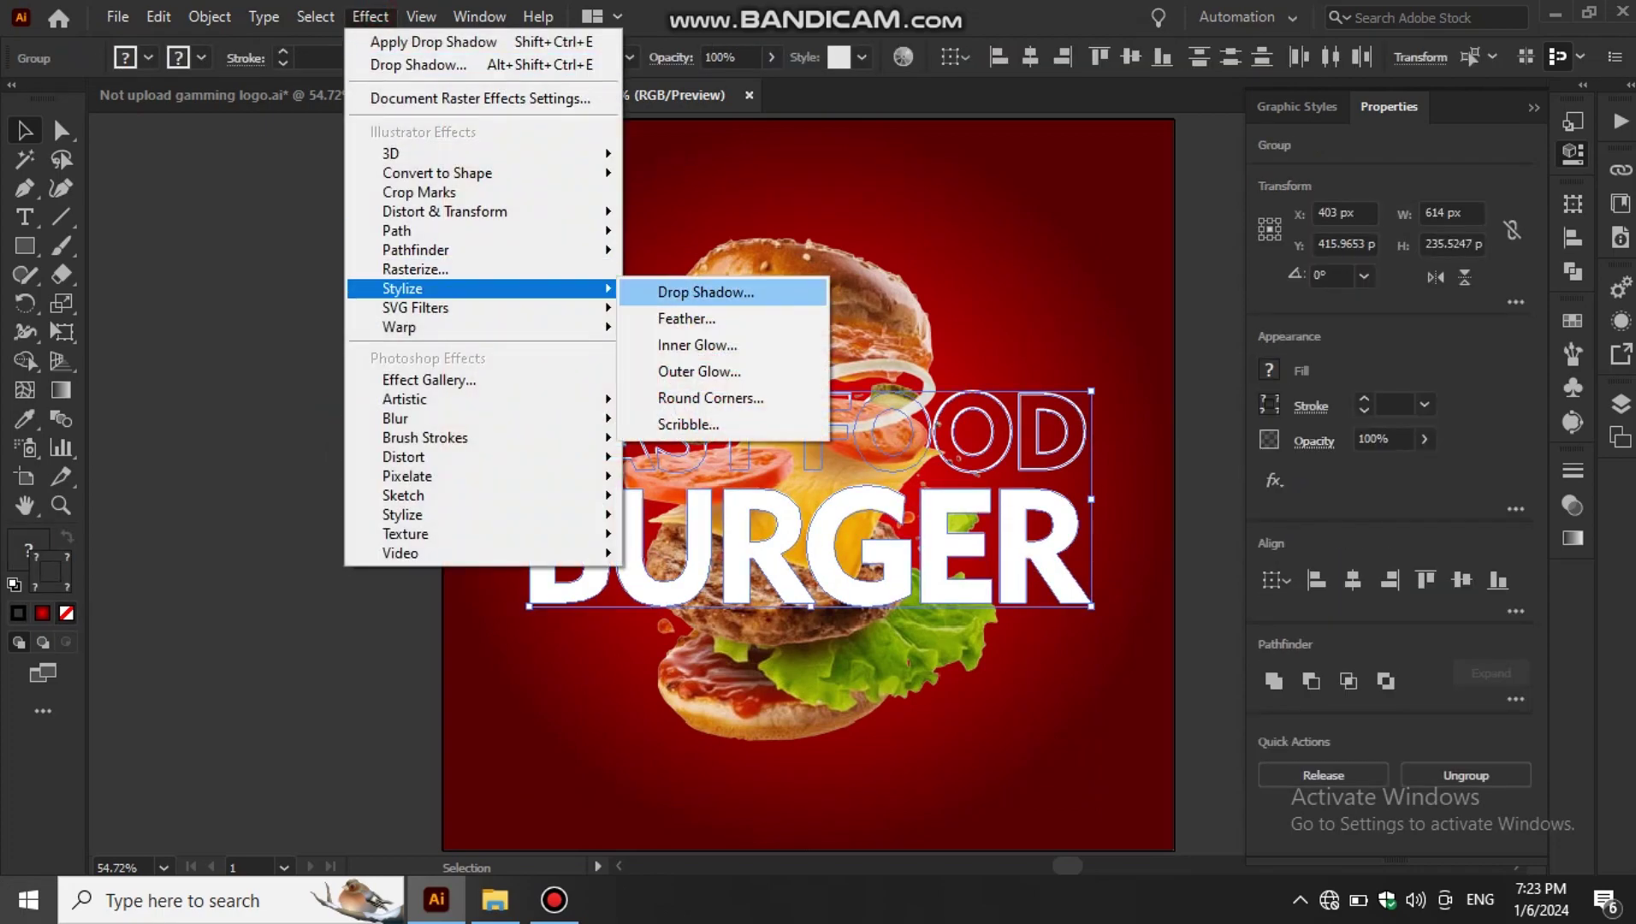
pyautogui.click(694, 288)
pyautogui.click(1378, 493)
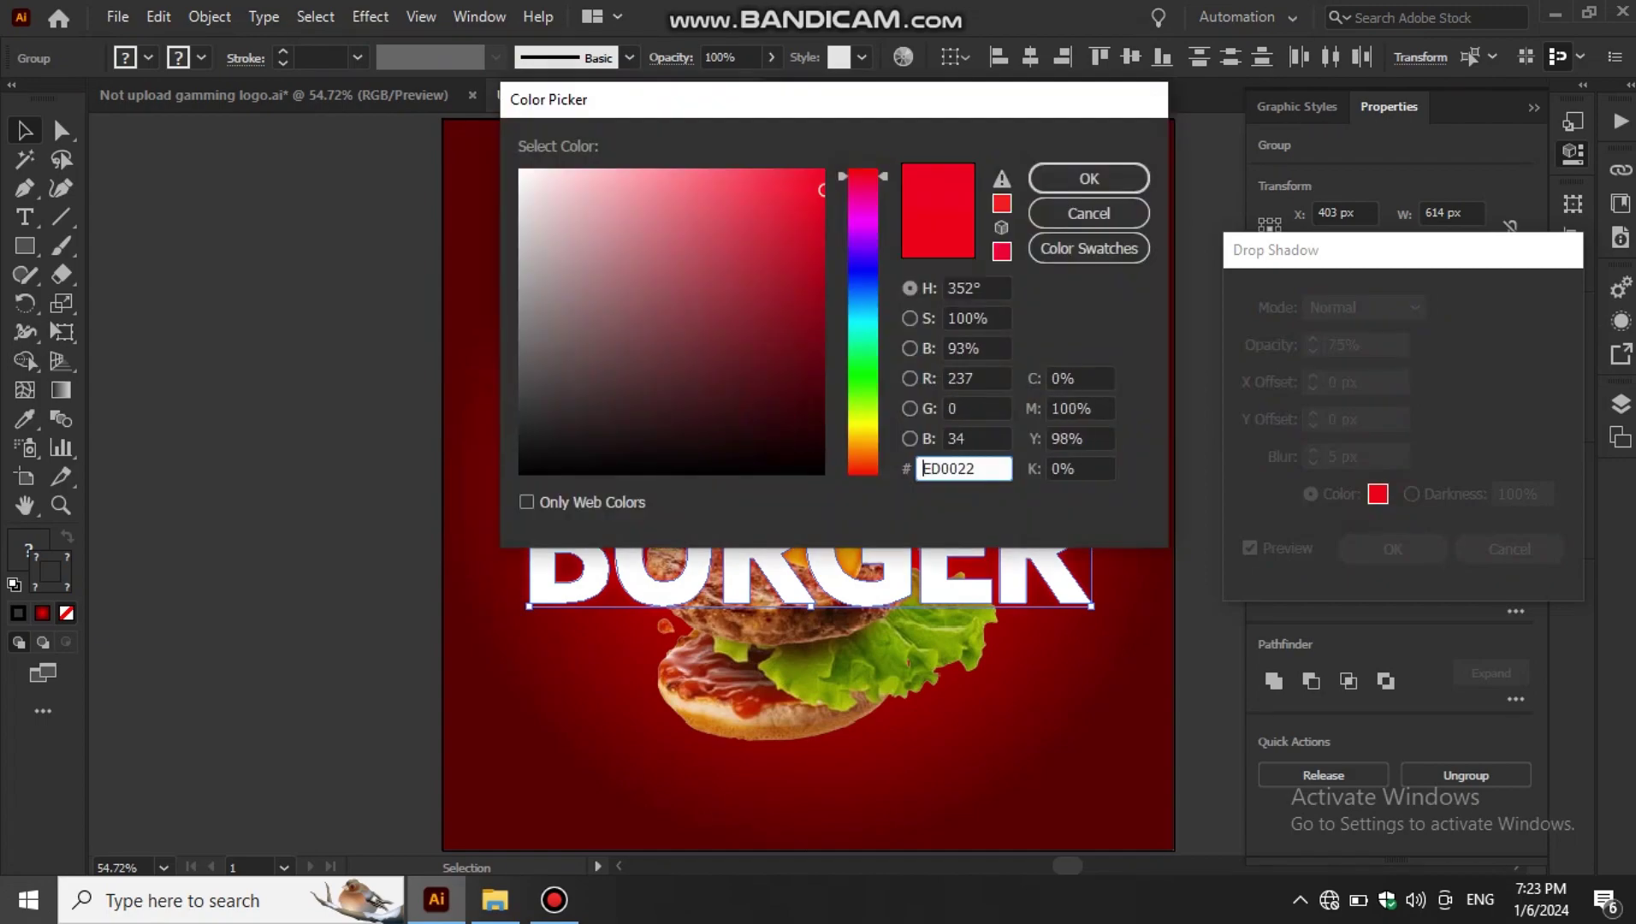
pyautogui.write('000000')
pyautogui.press('Return')
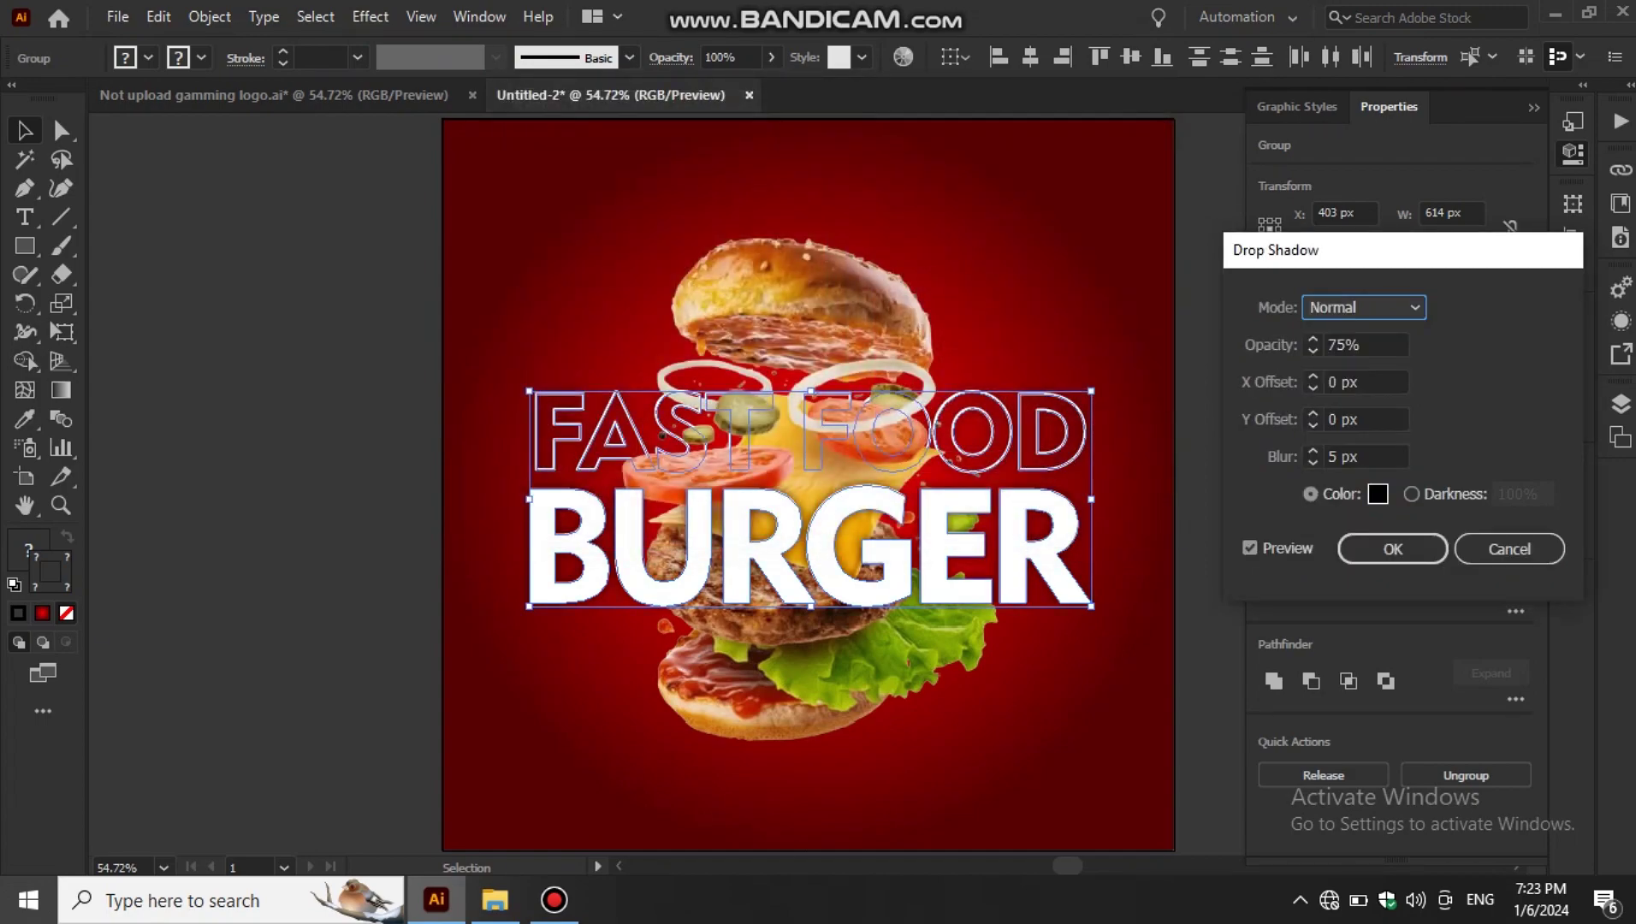
pyautogui.click(1361, 385)
pyautogui.press('Tab')
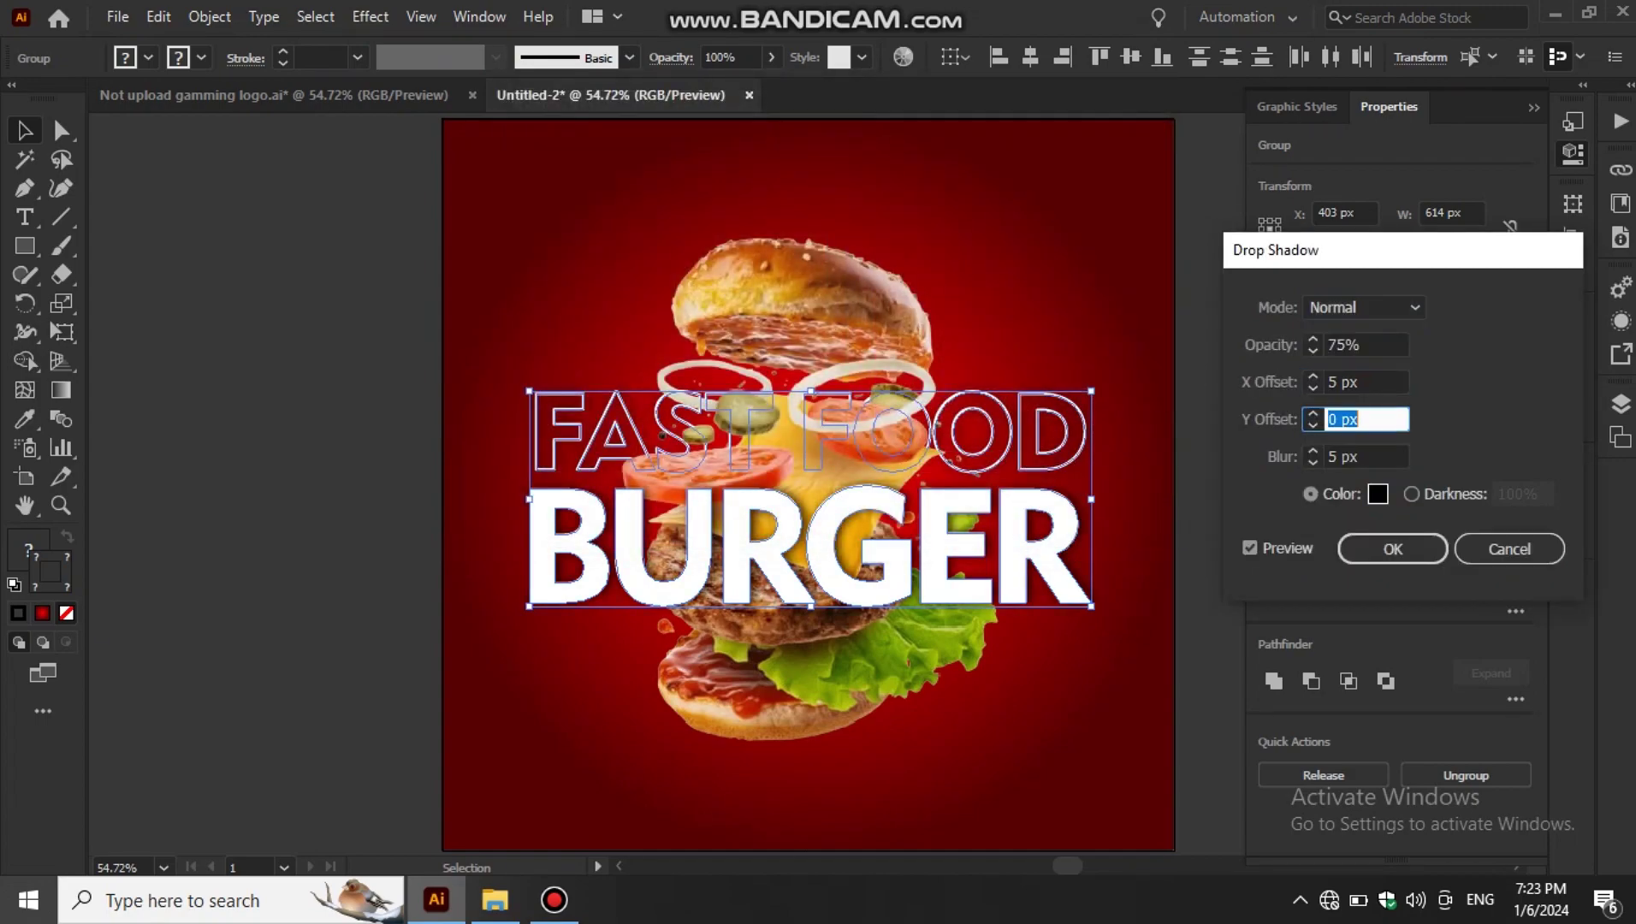
pyautogui.press('Tab')
pyautogui.press('Return')
pyautogui.click(1214, 466)
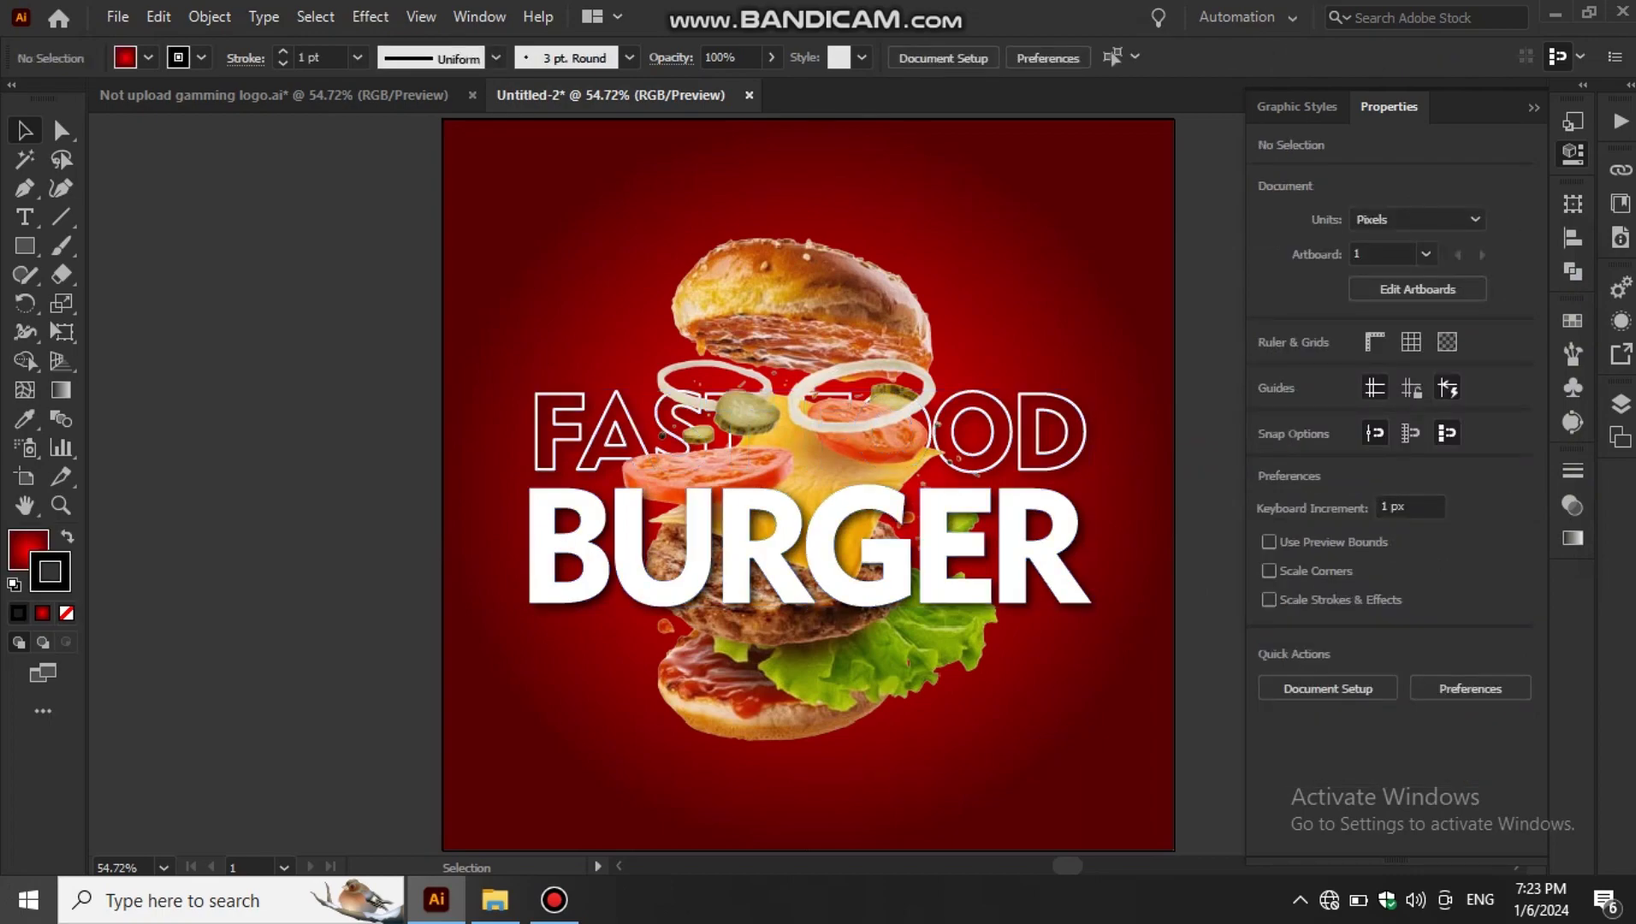
# - Try a yellow fill on BURGER, then undo to keep it white
pyautogui.click(1057, 570)
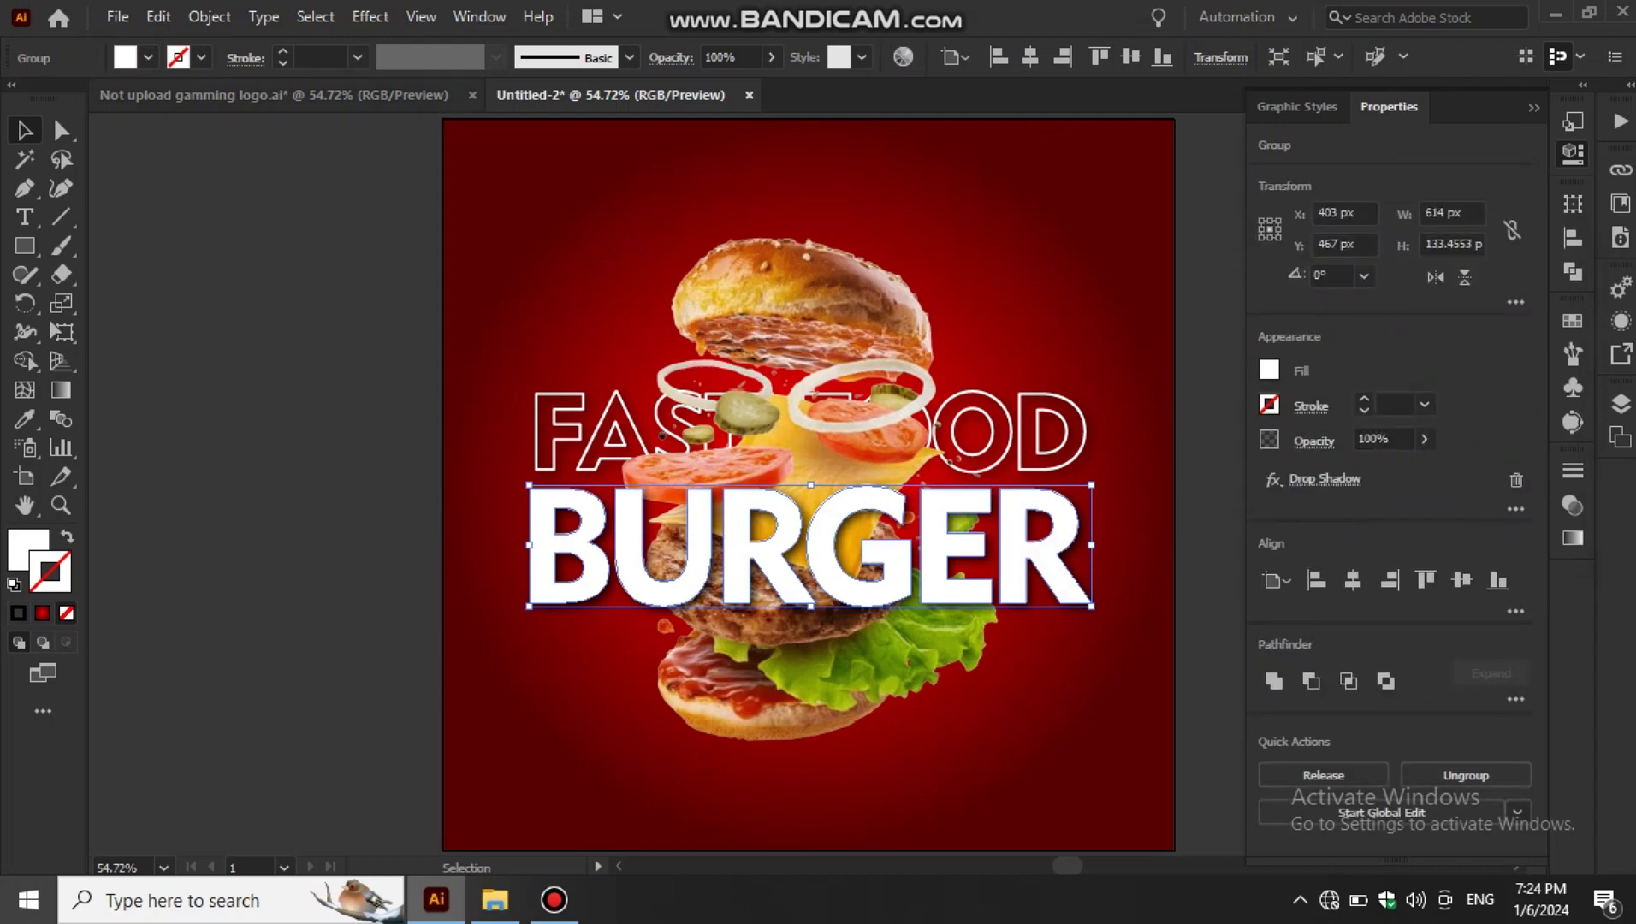
pyautogui.click(148, 57)
pyautogui.click(99, 98)
pyautogui.press('Escape')
pyautogui.hotkey('ctrl', 'shift', 'a')
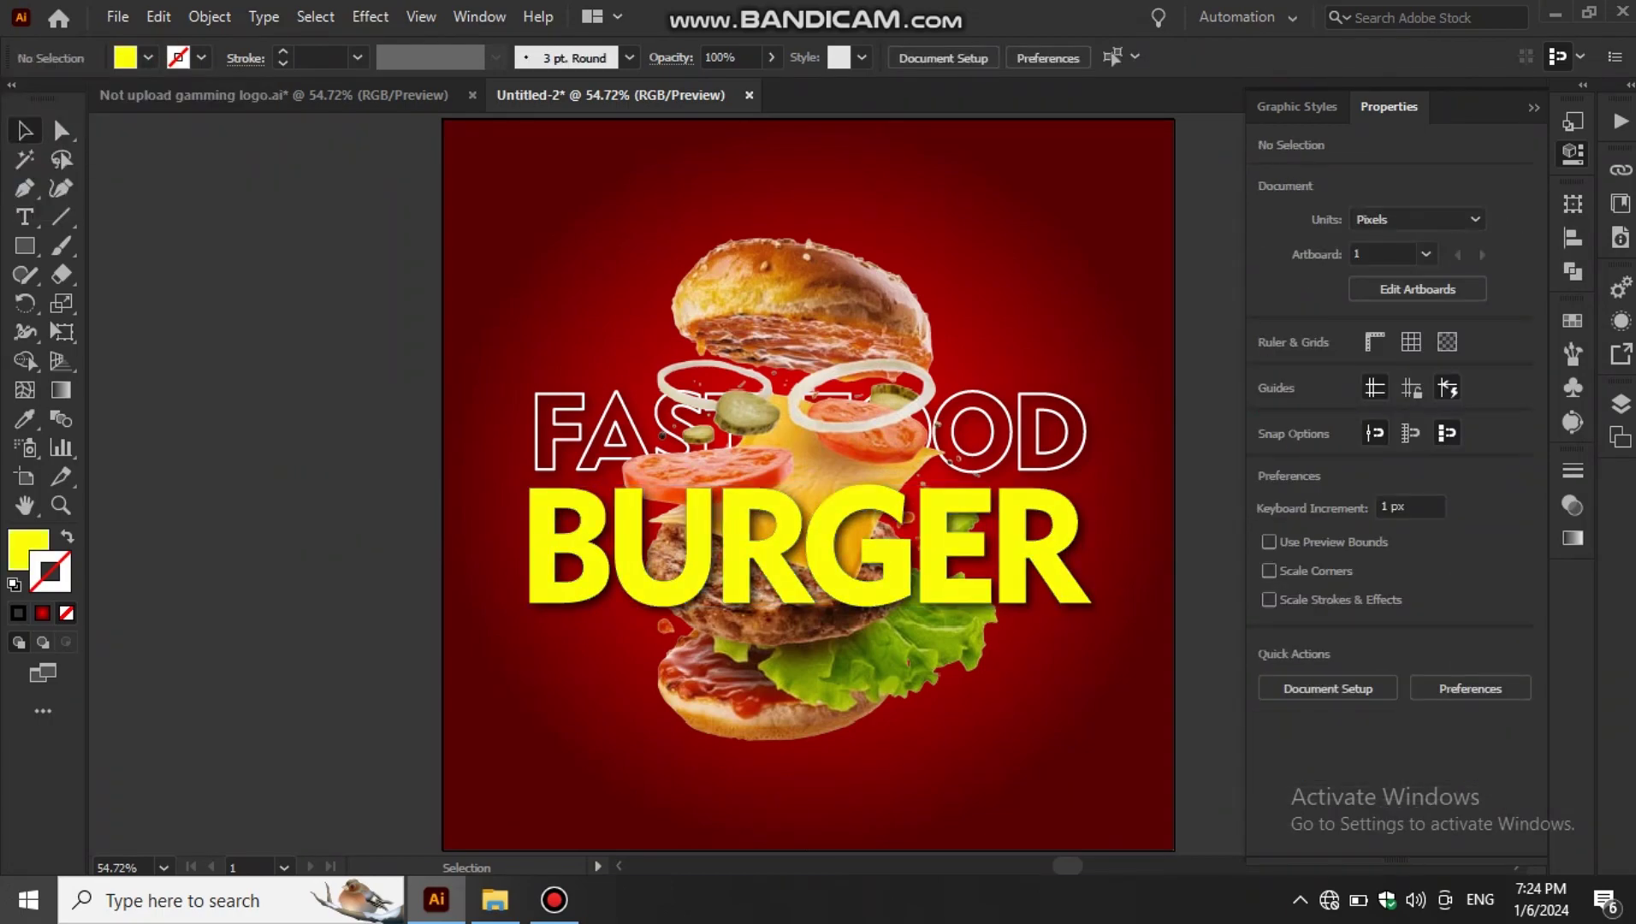
pyautogui.hotkey('ctrl', 'z')
pyautogui.hotkey('ctrl', 'z')
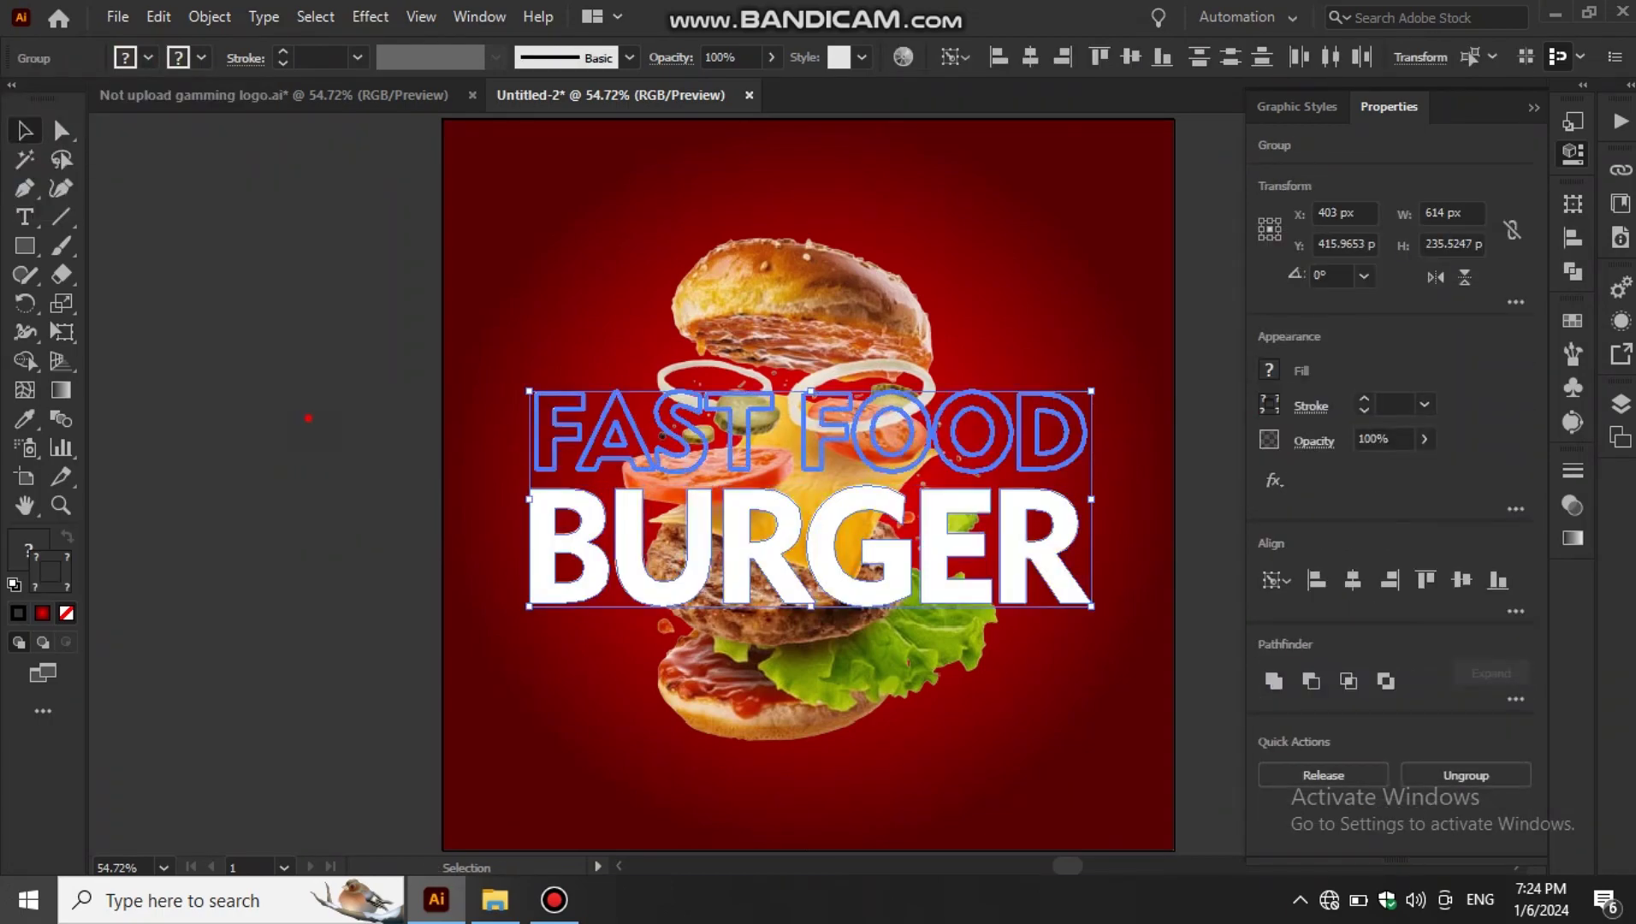
# - Make the FAST FOOD outline stroke yellow
pyautogui.click(299, 417)
pyautogui.click(556, 432)
pyautogui.click(202, 57)
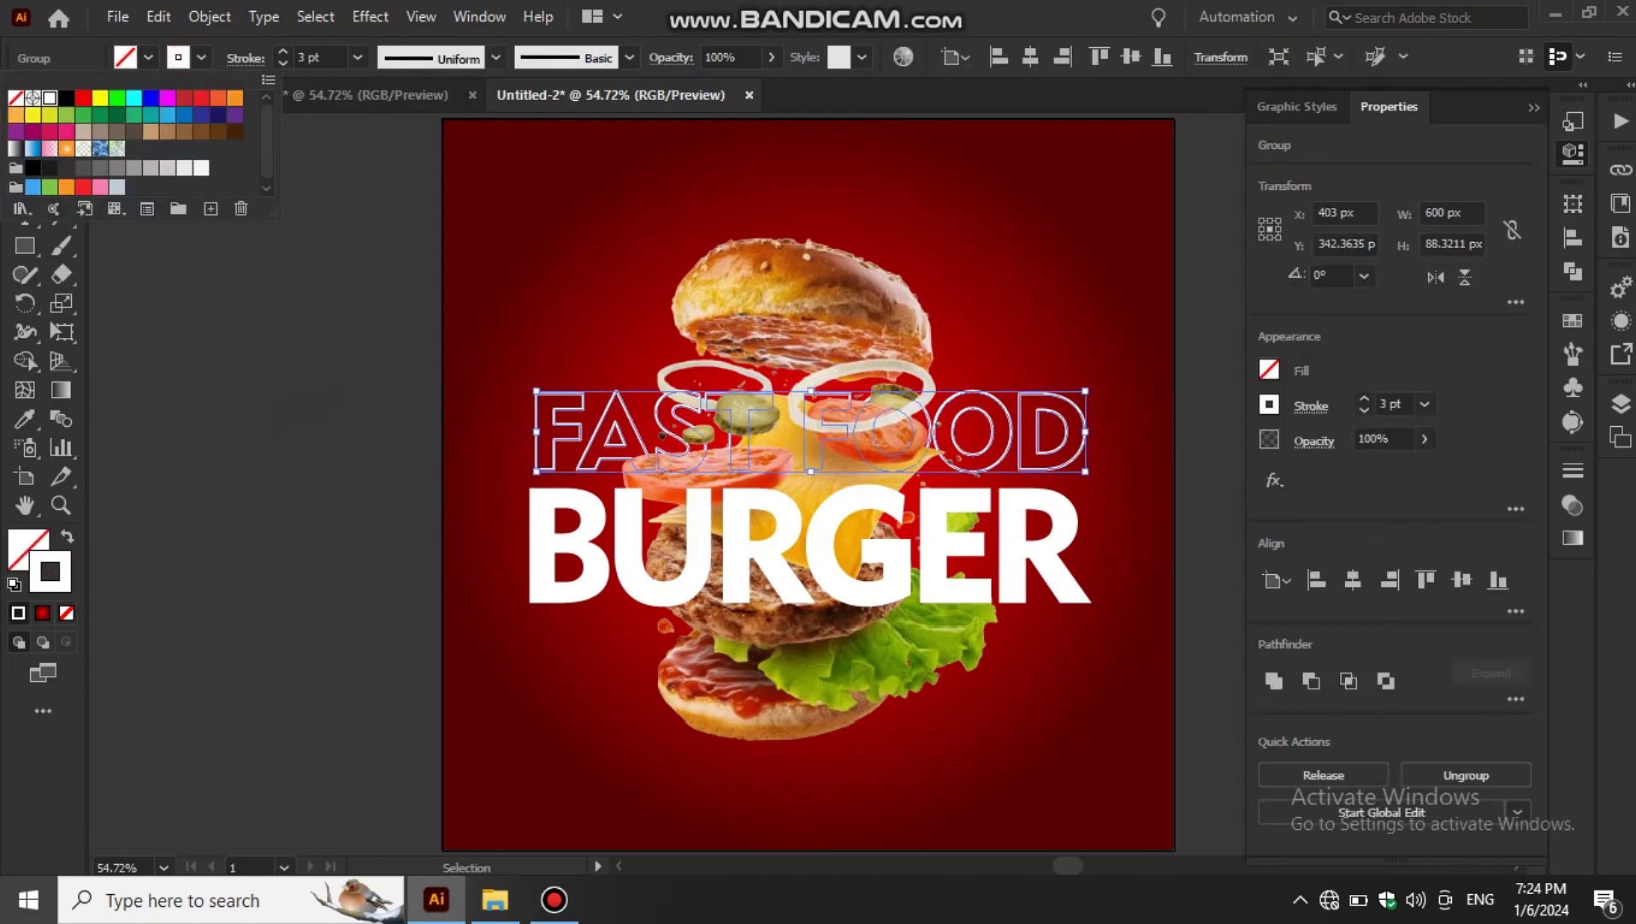
pyautogui.click(99, 98)
pyautogui.press('Escape')
pyautogui.hotkey('ctrl', 'shift', 'a')
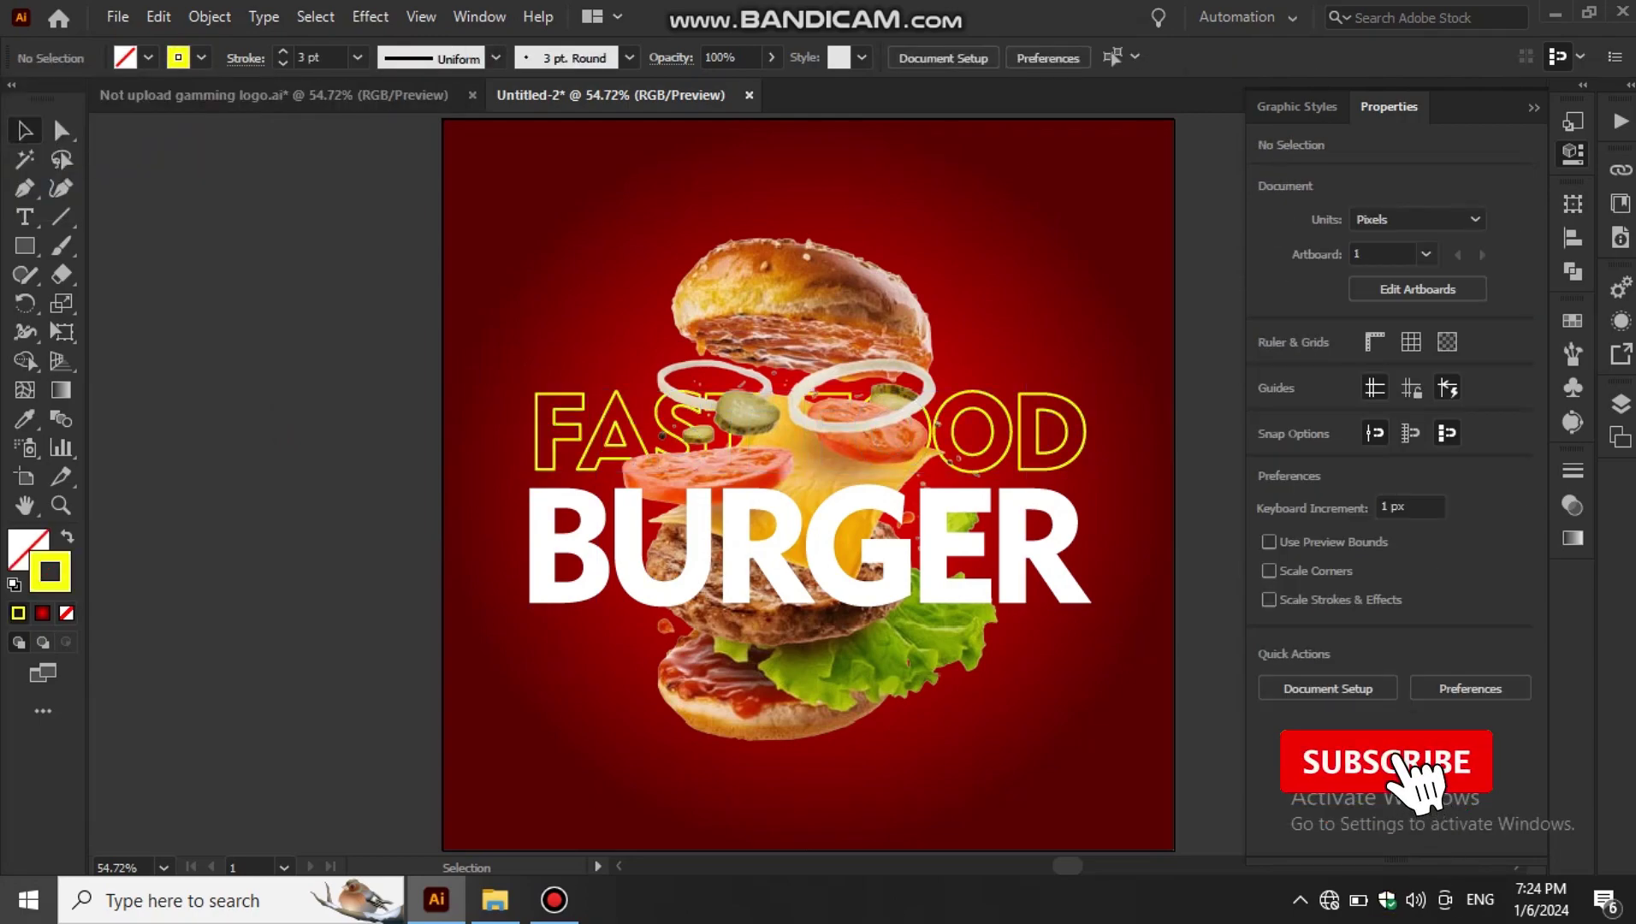
# - Apply a Stylize drop shadow to both the BURGER and FAST FOOD titles
pyautogui.click(1061, 548)
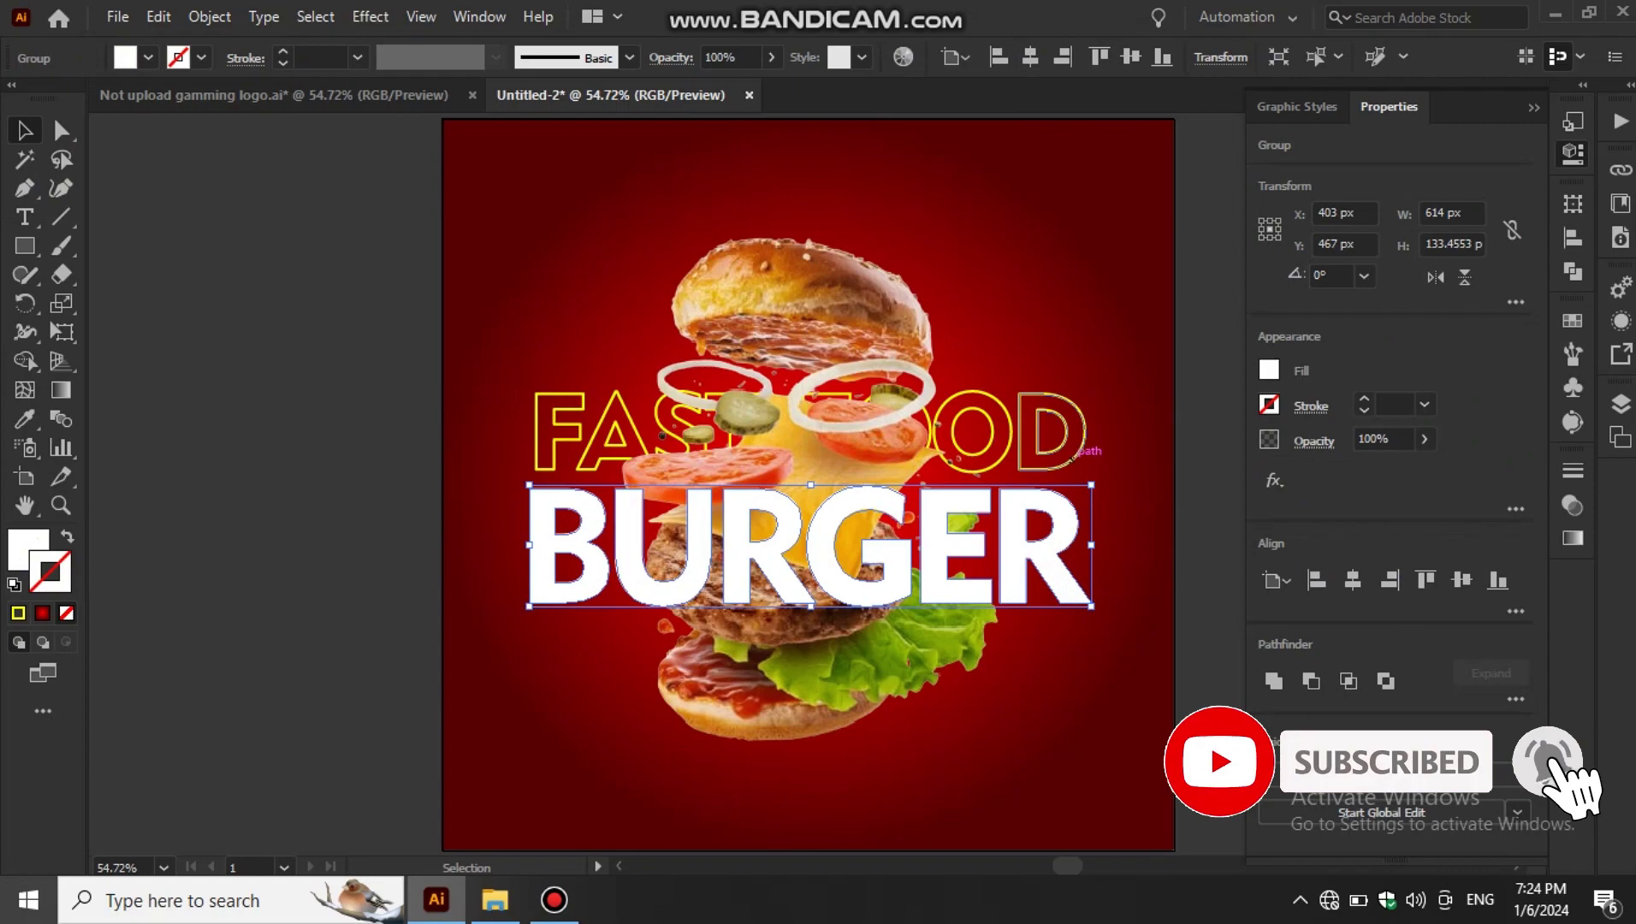
pyautogui.keyDown('shift'); pyautogui.click(661, 436); pyautogui.keyUp('shift')
pyautogui.click(1275, 483)
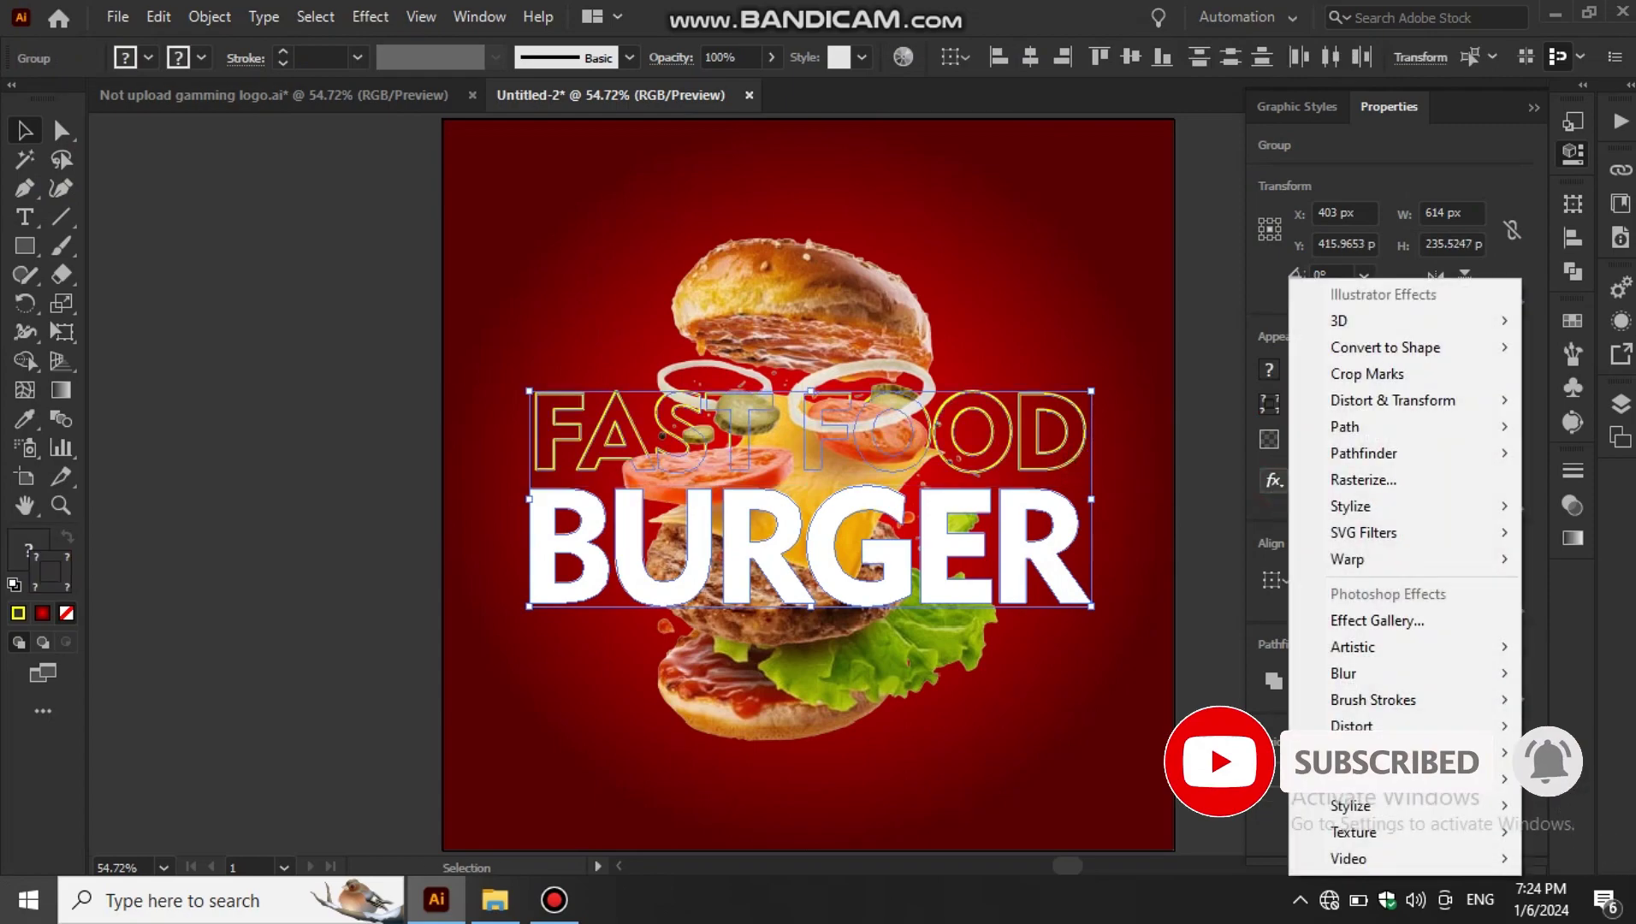
pyautogui.click(371, 16)
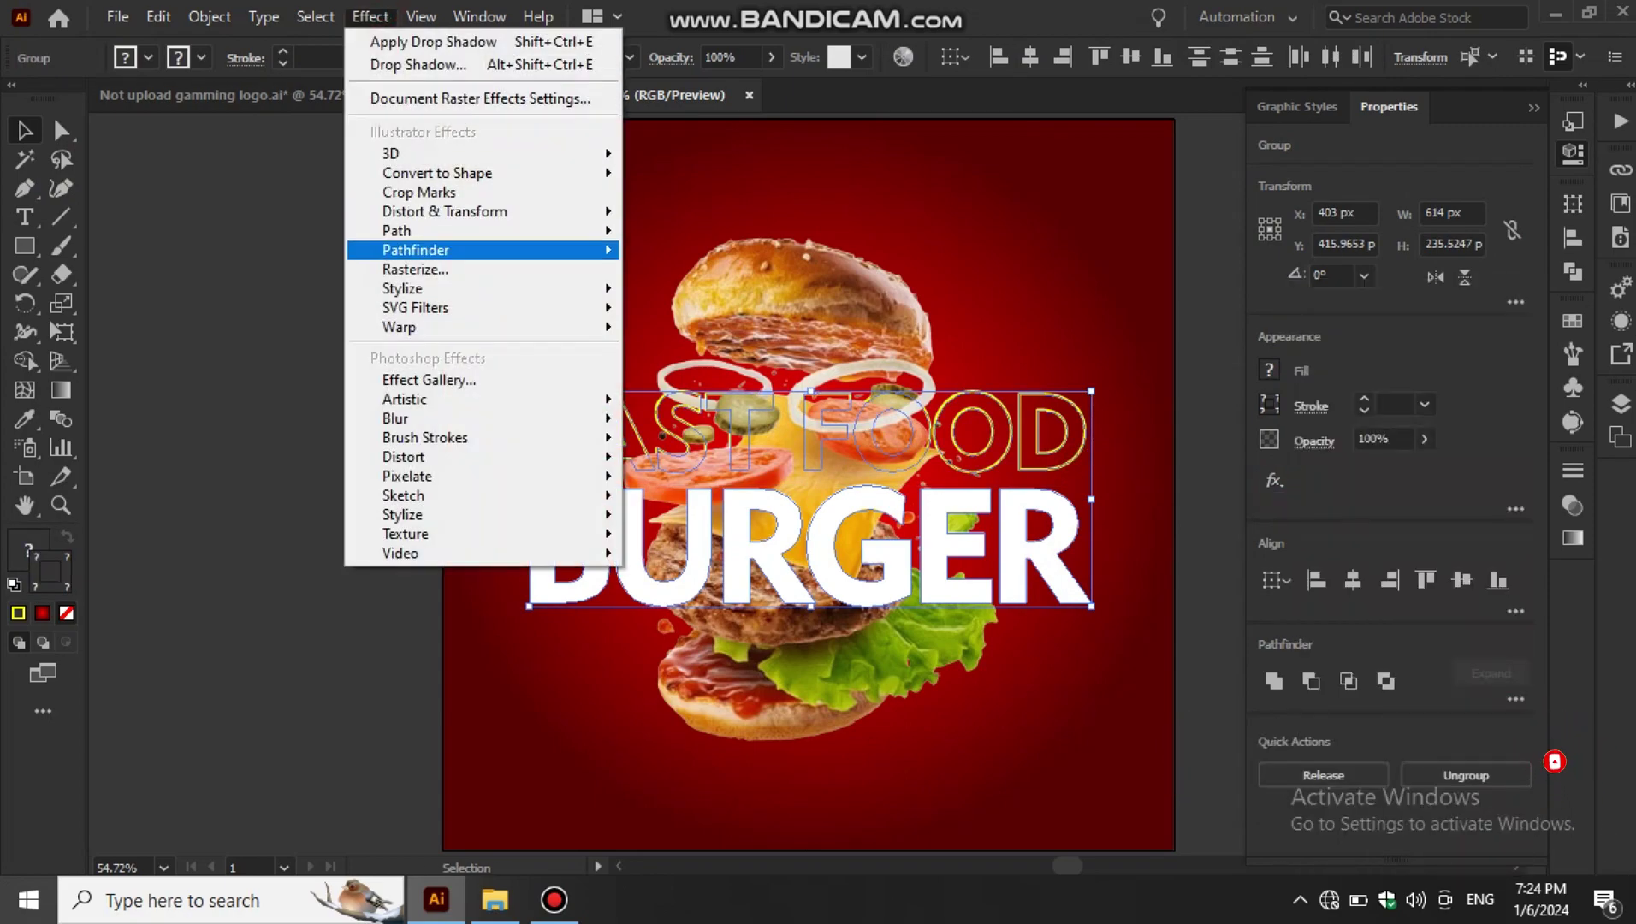
pyautogui.click(685, 289)
pyautogui.click(1393, 549)
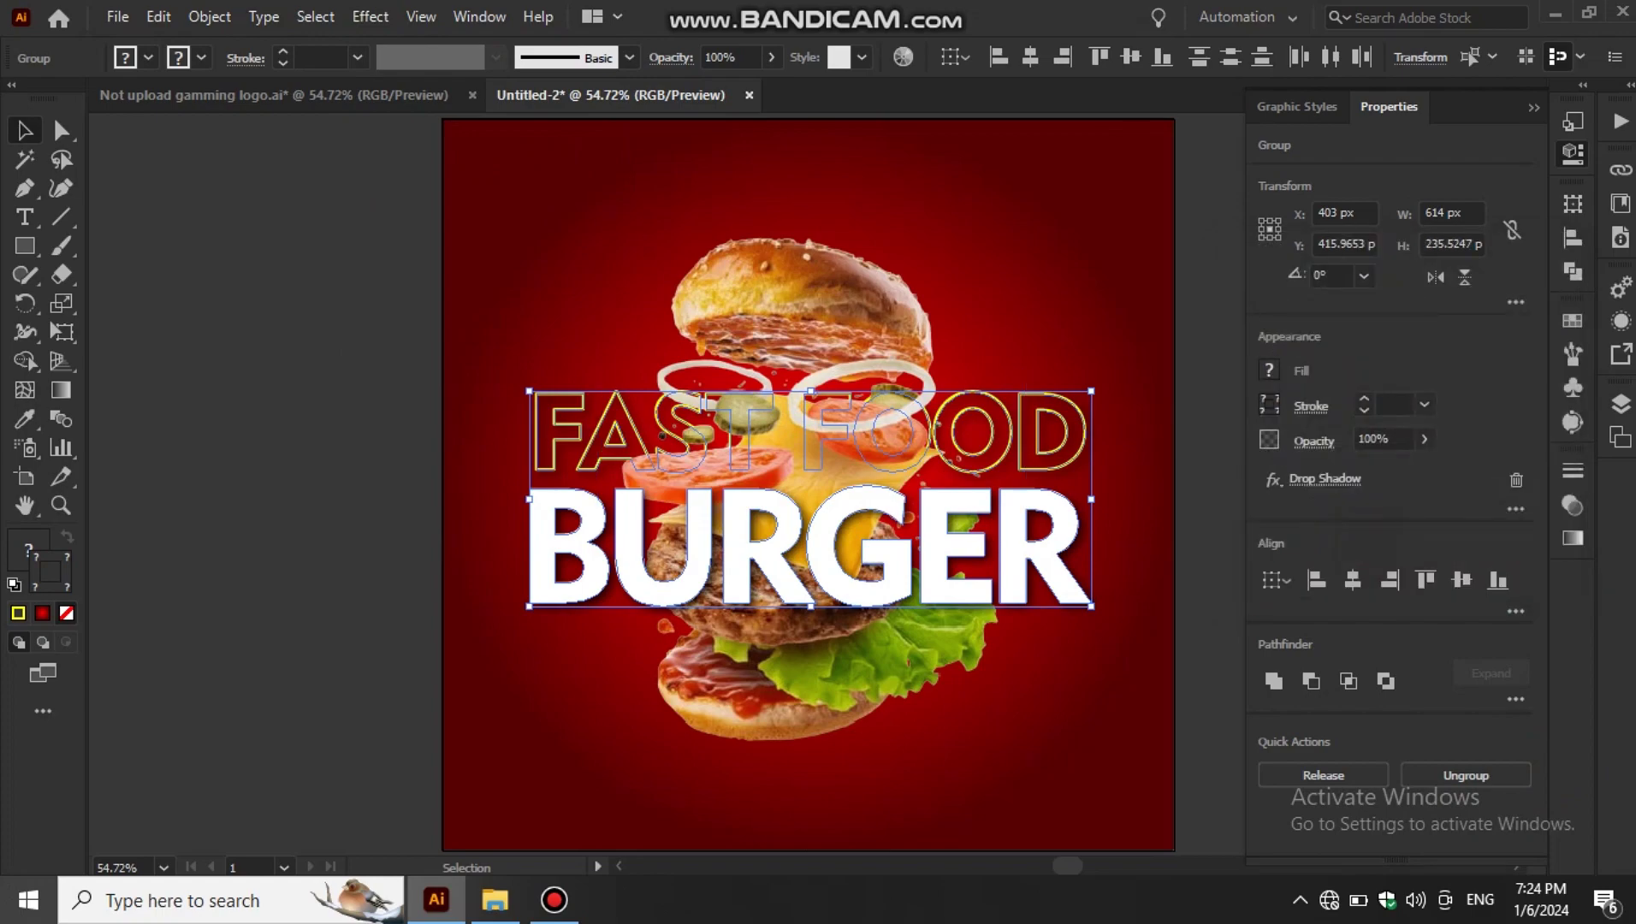
pyautogui.hotkey('ctrl', 'shift', 'a')
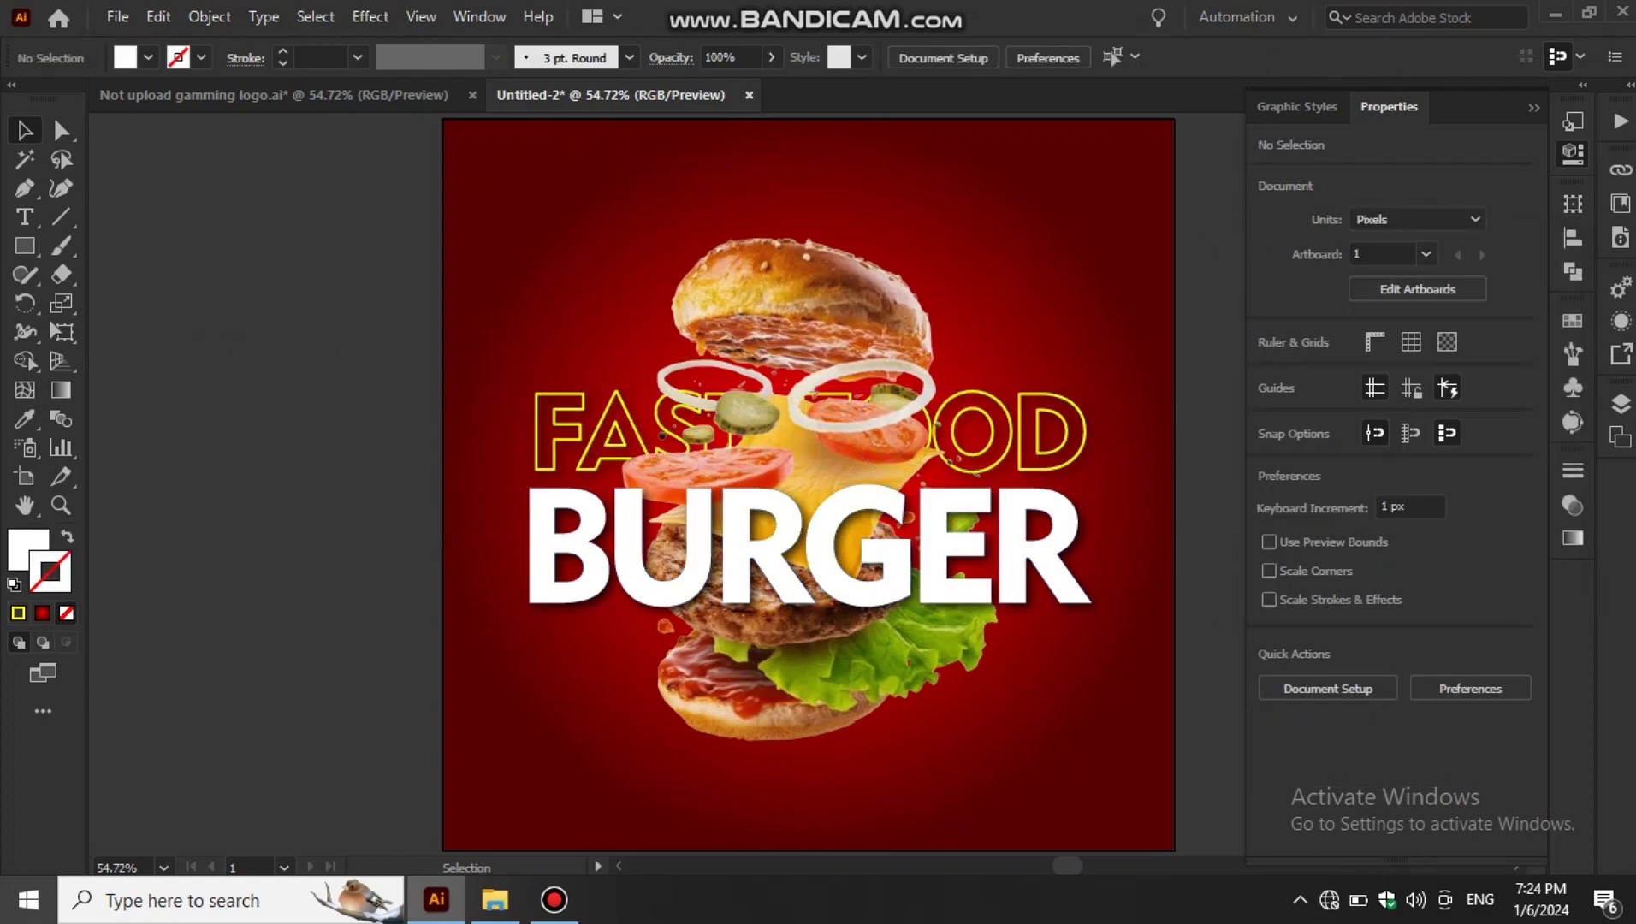
# - Scale up the burger photo and give it a red (FF0000) drop shadow
pyautogui.click(809, 700)
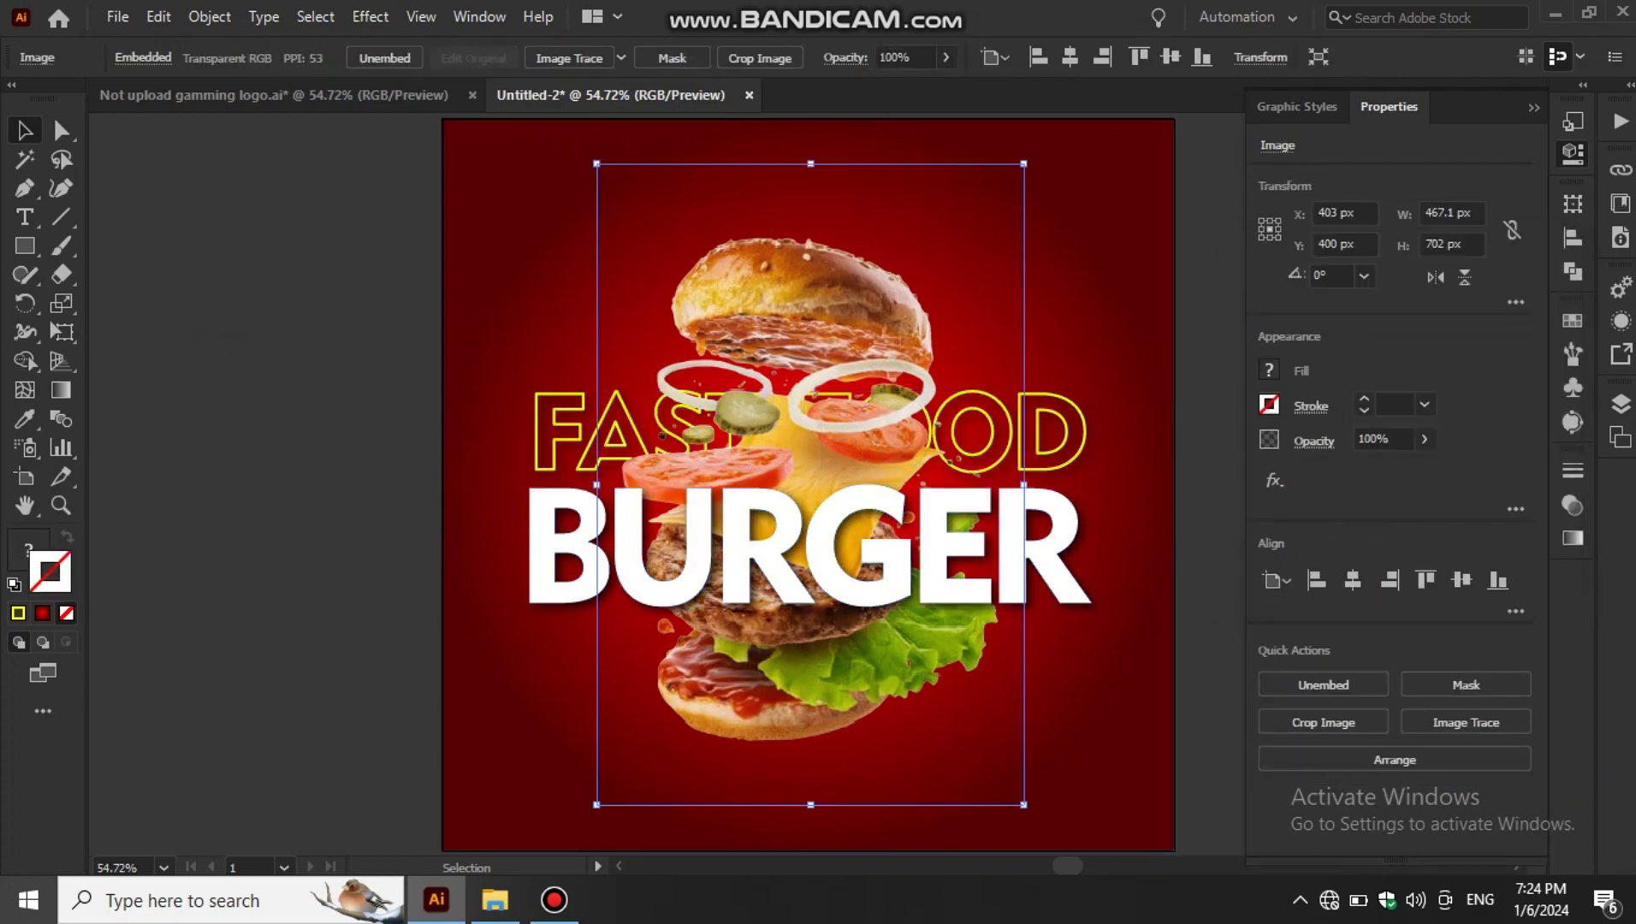
pyautogui.moveTo(1024, 805); pyautogui.dragTo(1048, 841)
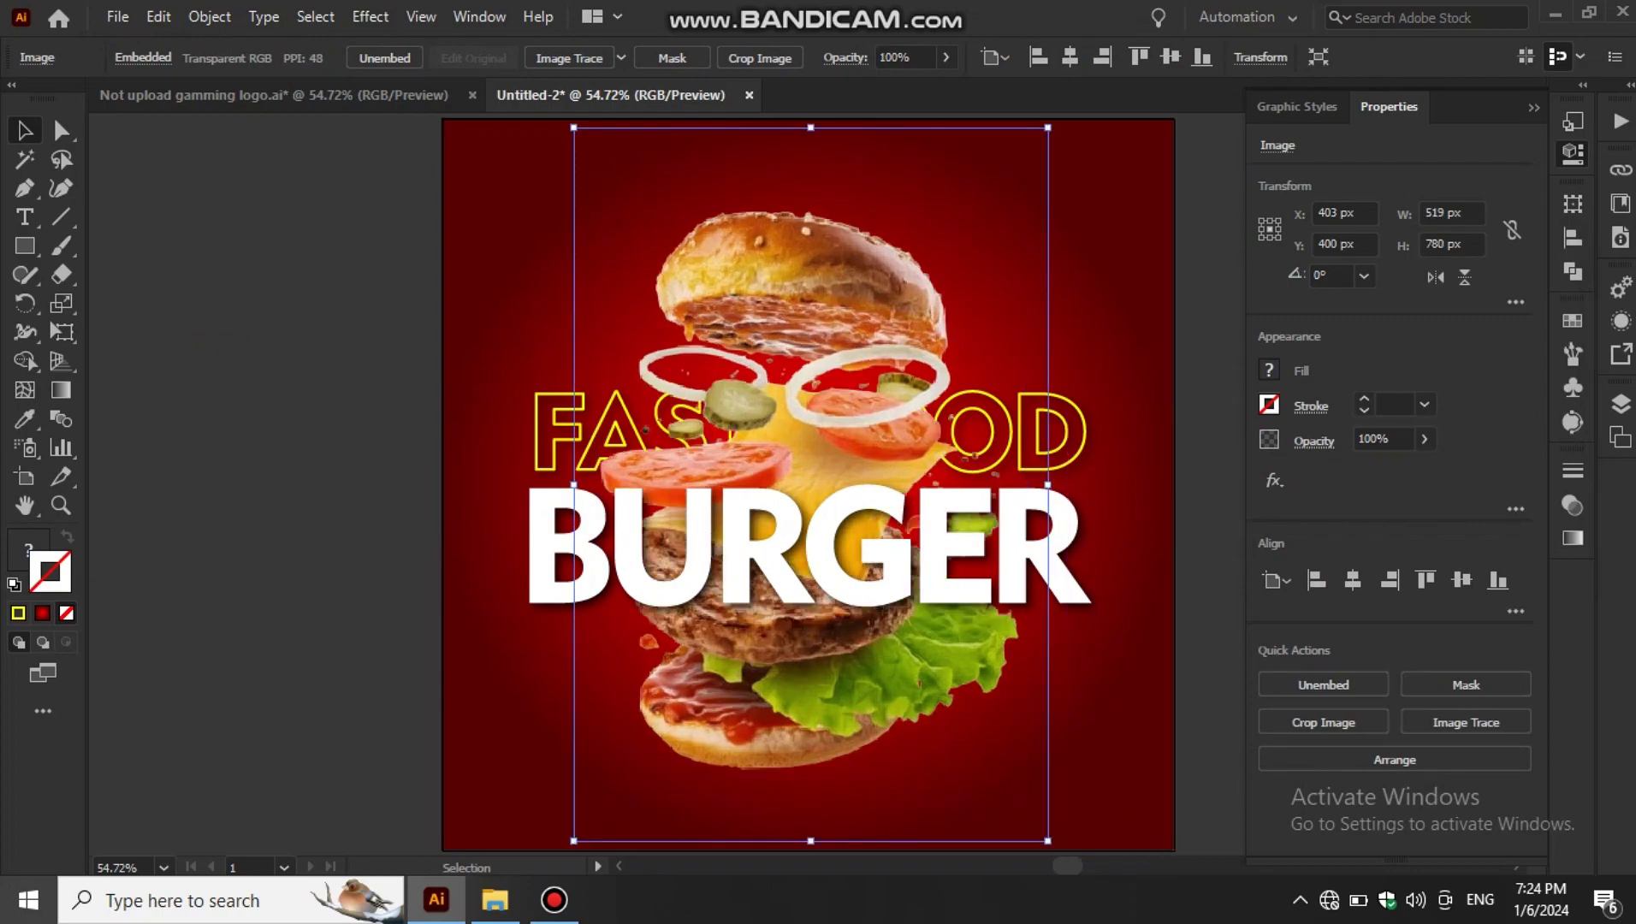
pyautogui.click(370, 16)
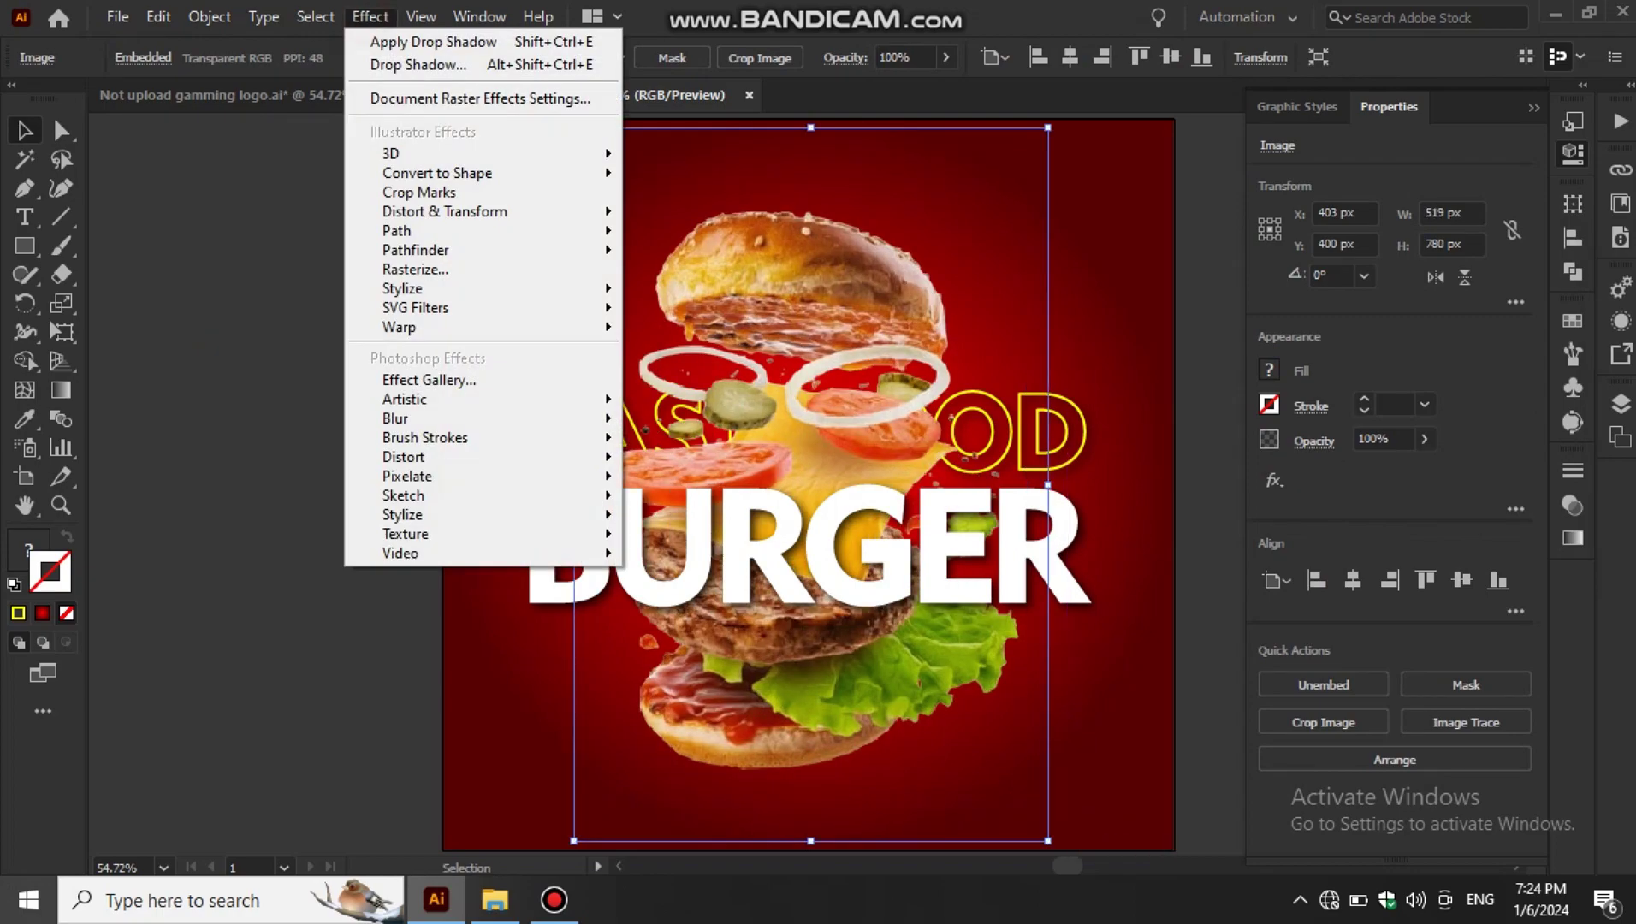
pyautogui.click(703, 289)
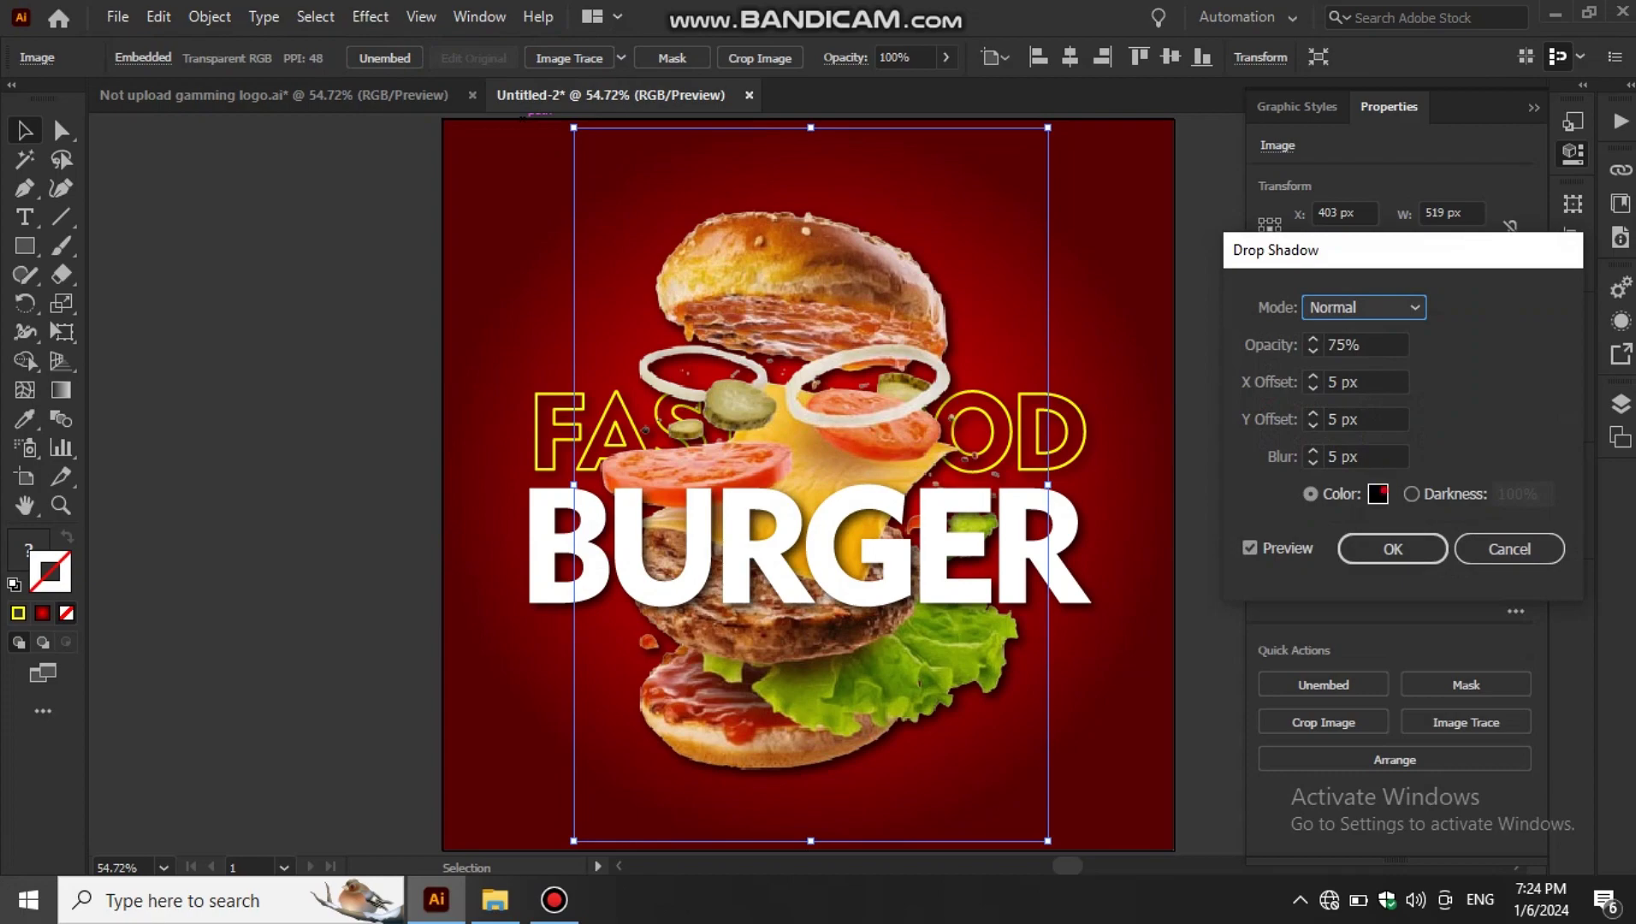
pyautogui.click(1377, 494)
pyautogui.click(871, 242)
pyautogui.write('ff0000')
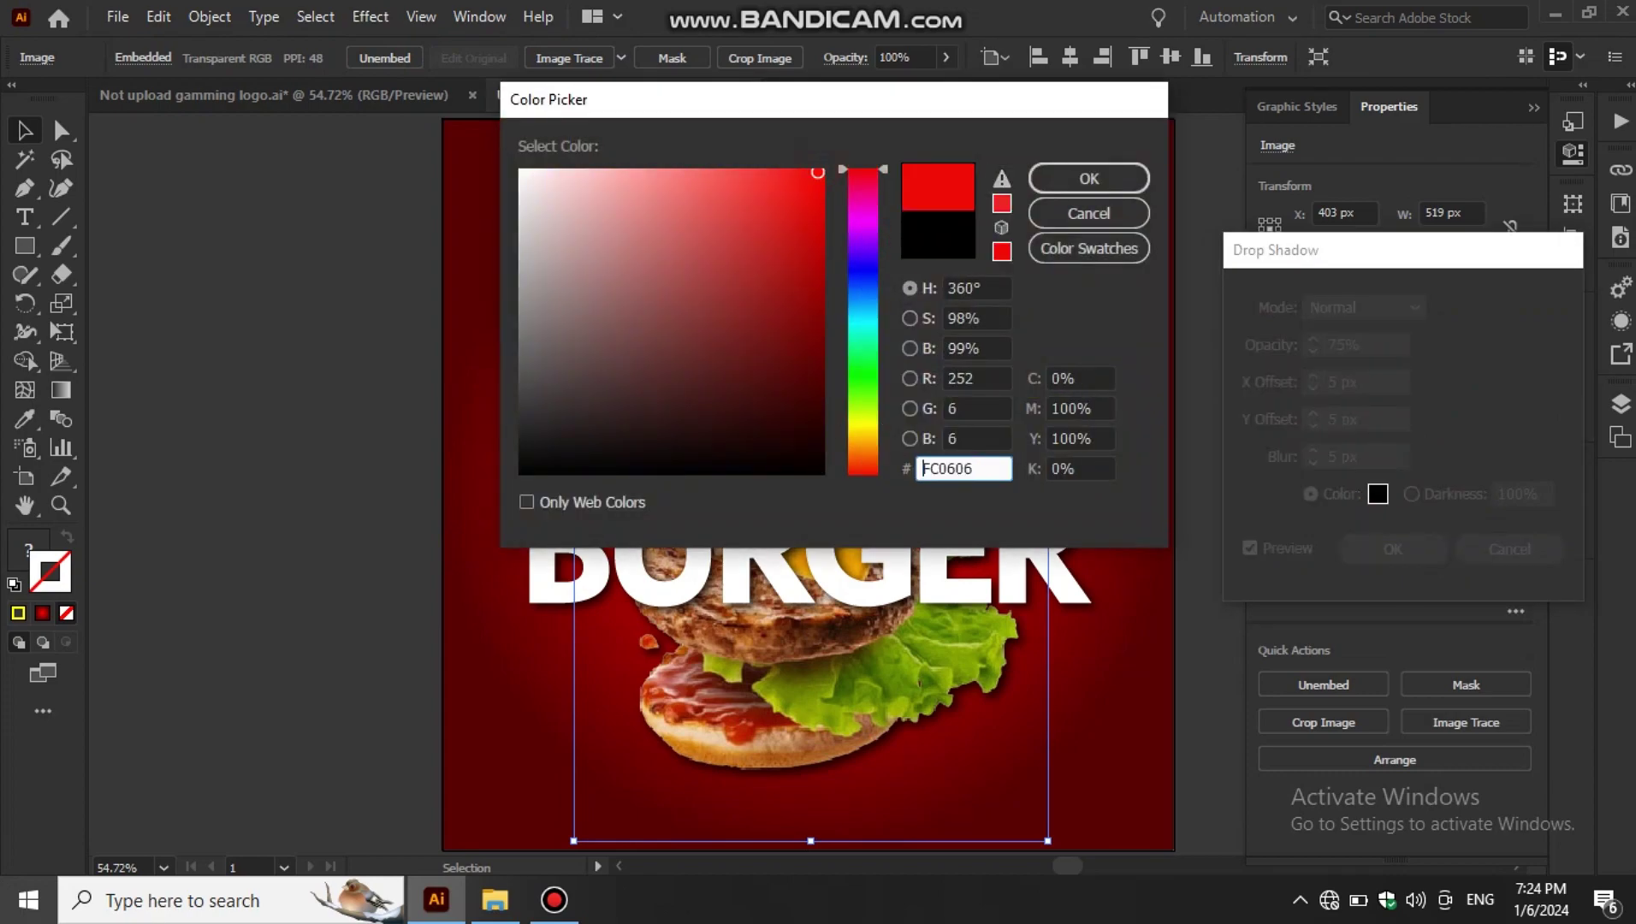
pyautogui.press('Return')
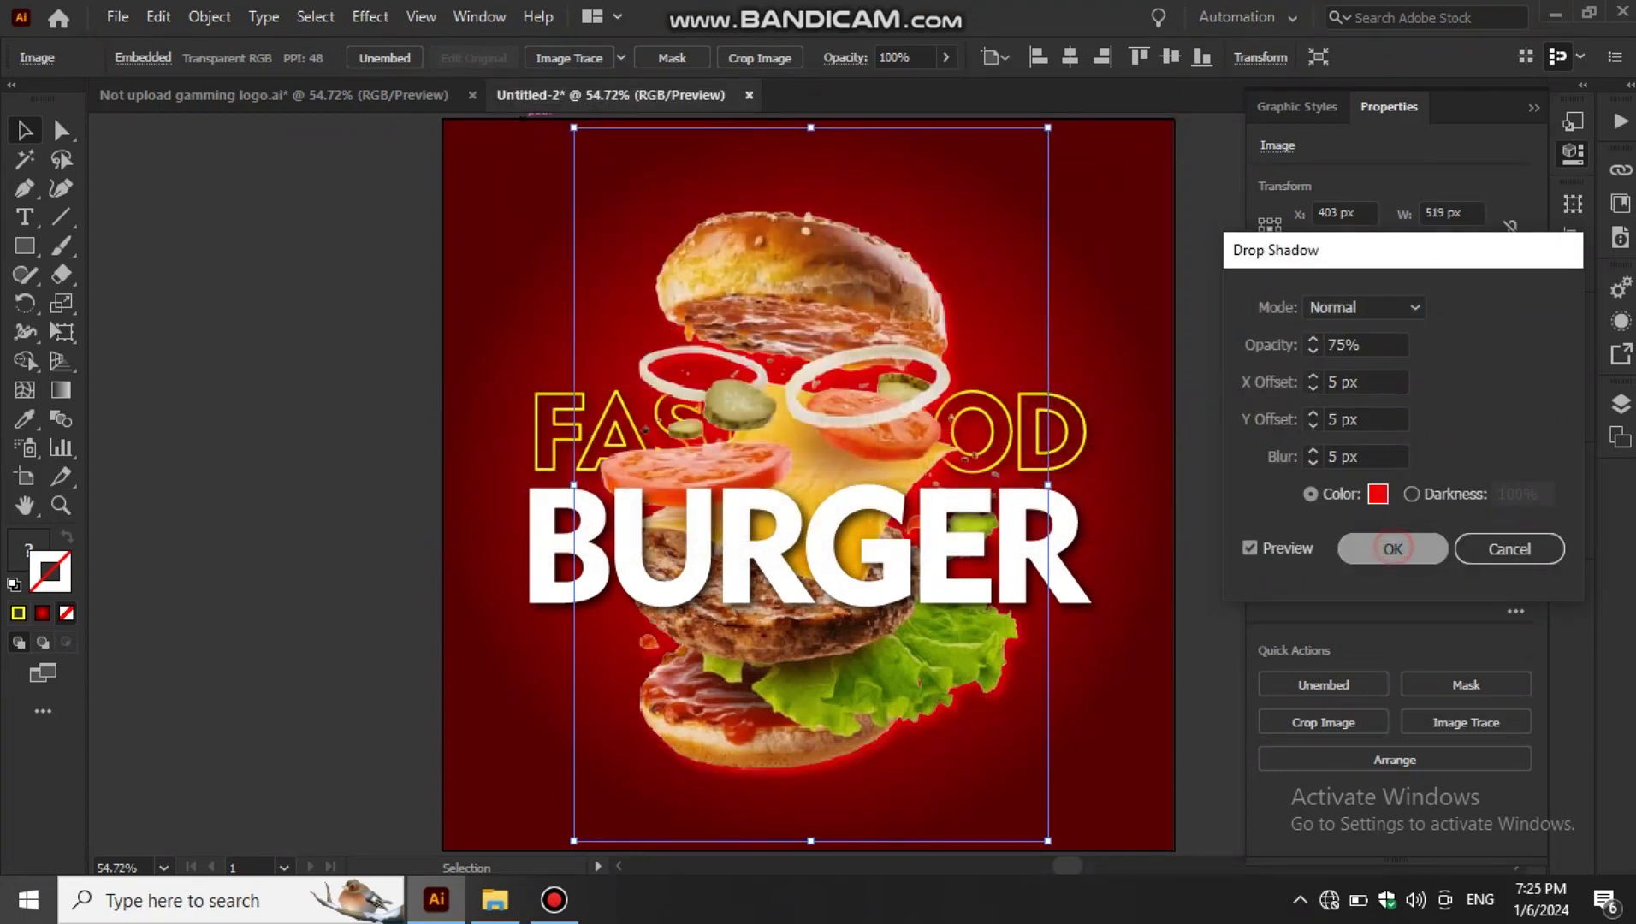
pyautogui.click(1393, 549)
pyautogui.click(1194, 406)
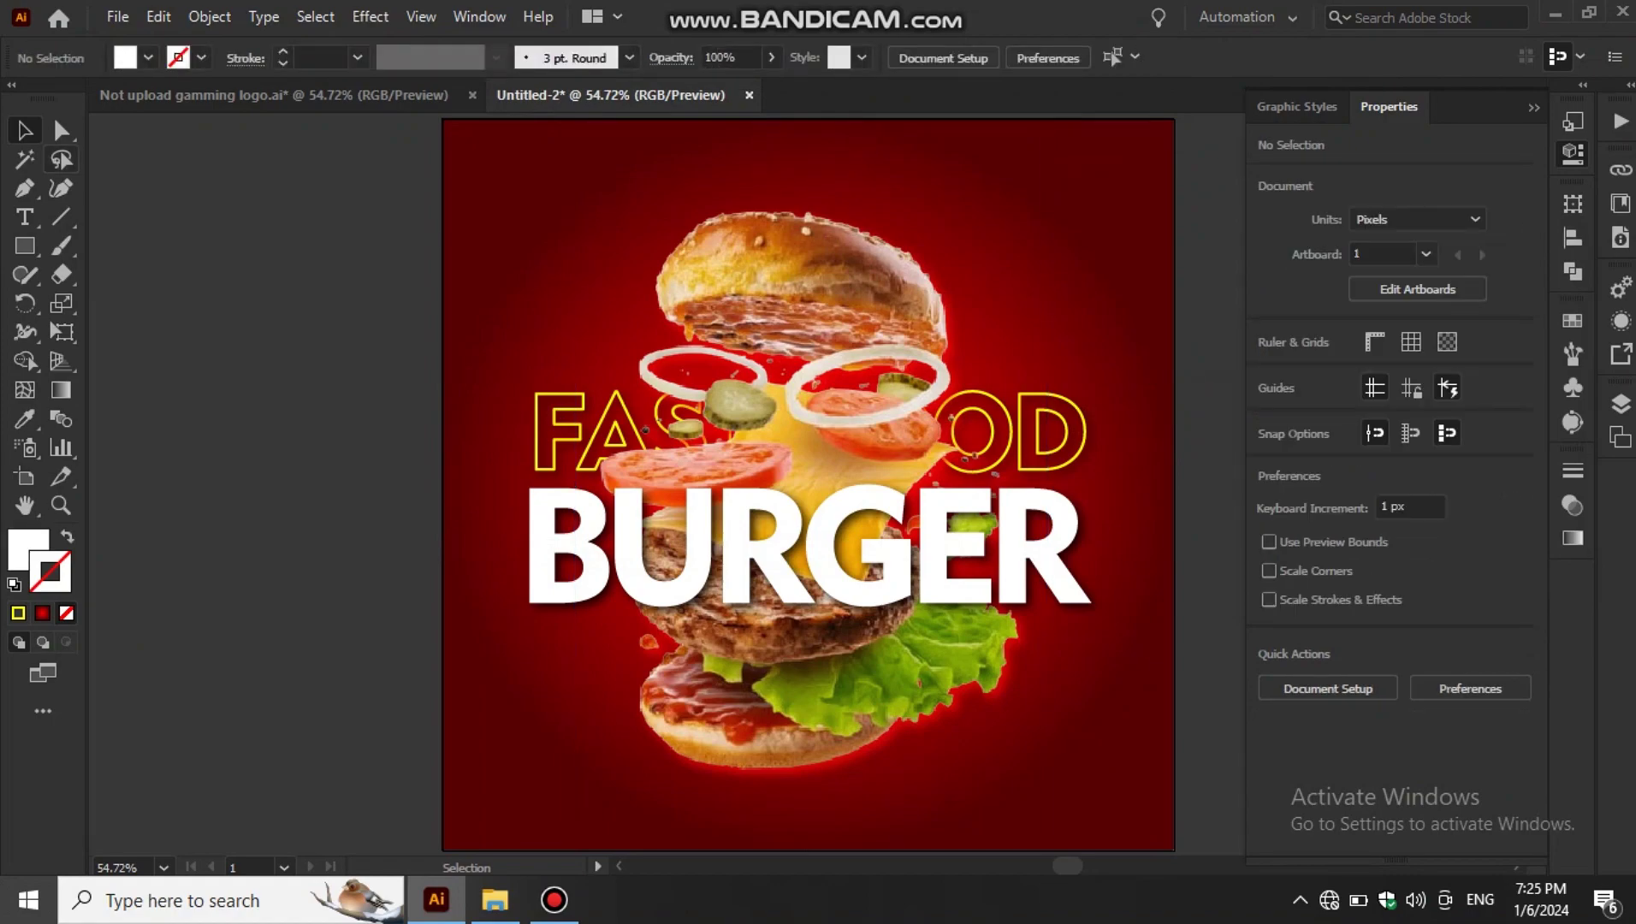
# - Draw an inverted white triangle with the Pen tool
pyautogui.click(61, 505)
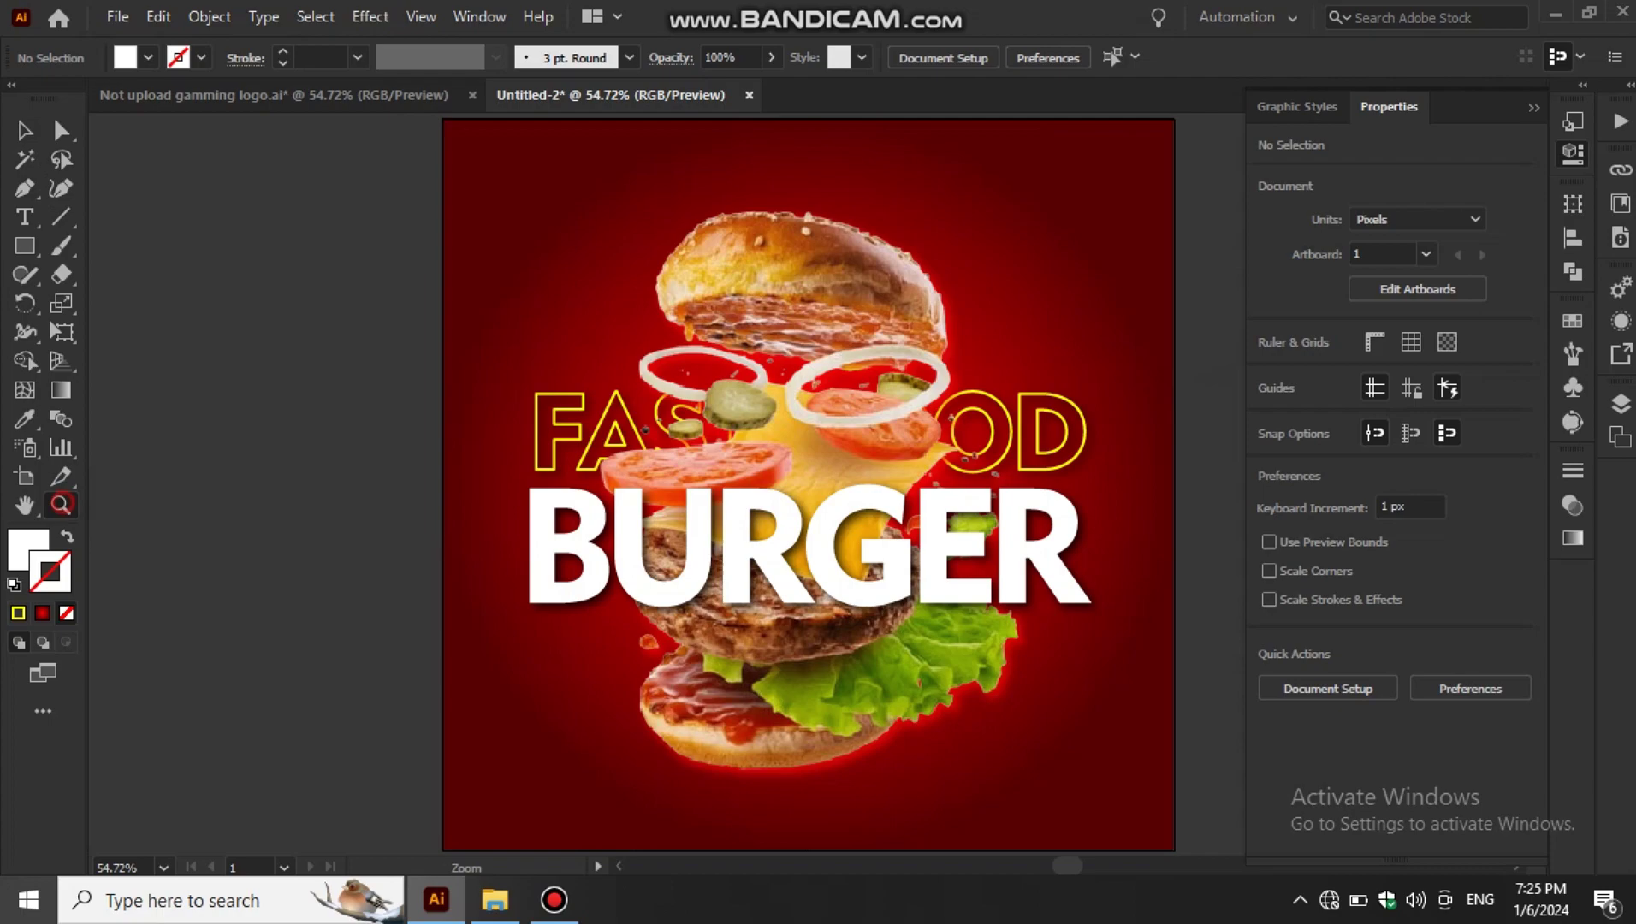
pyautogui.click(548, 185)
pyautogui.hotkey('ctrl', '+')
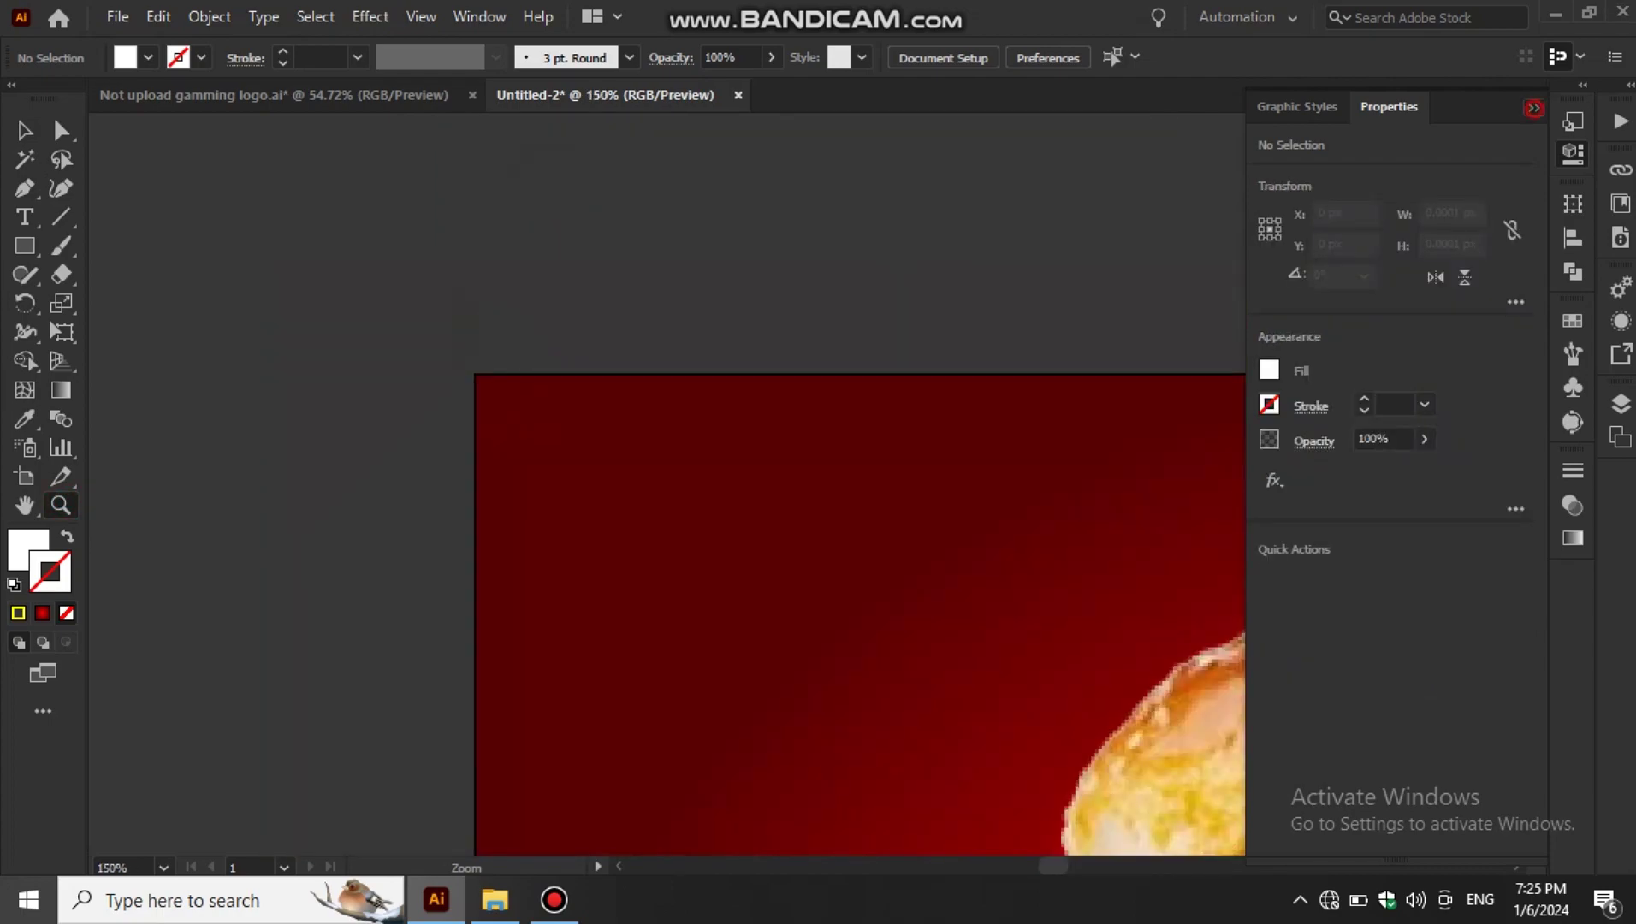
pyautogui.click(1533, 108)
pyautogui.click(24, 188)
pyautogui.click(231, 235)
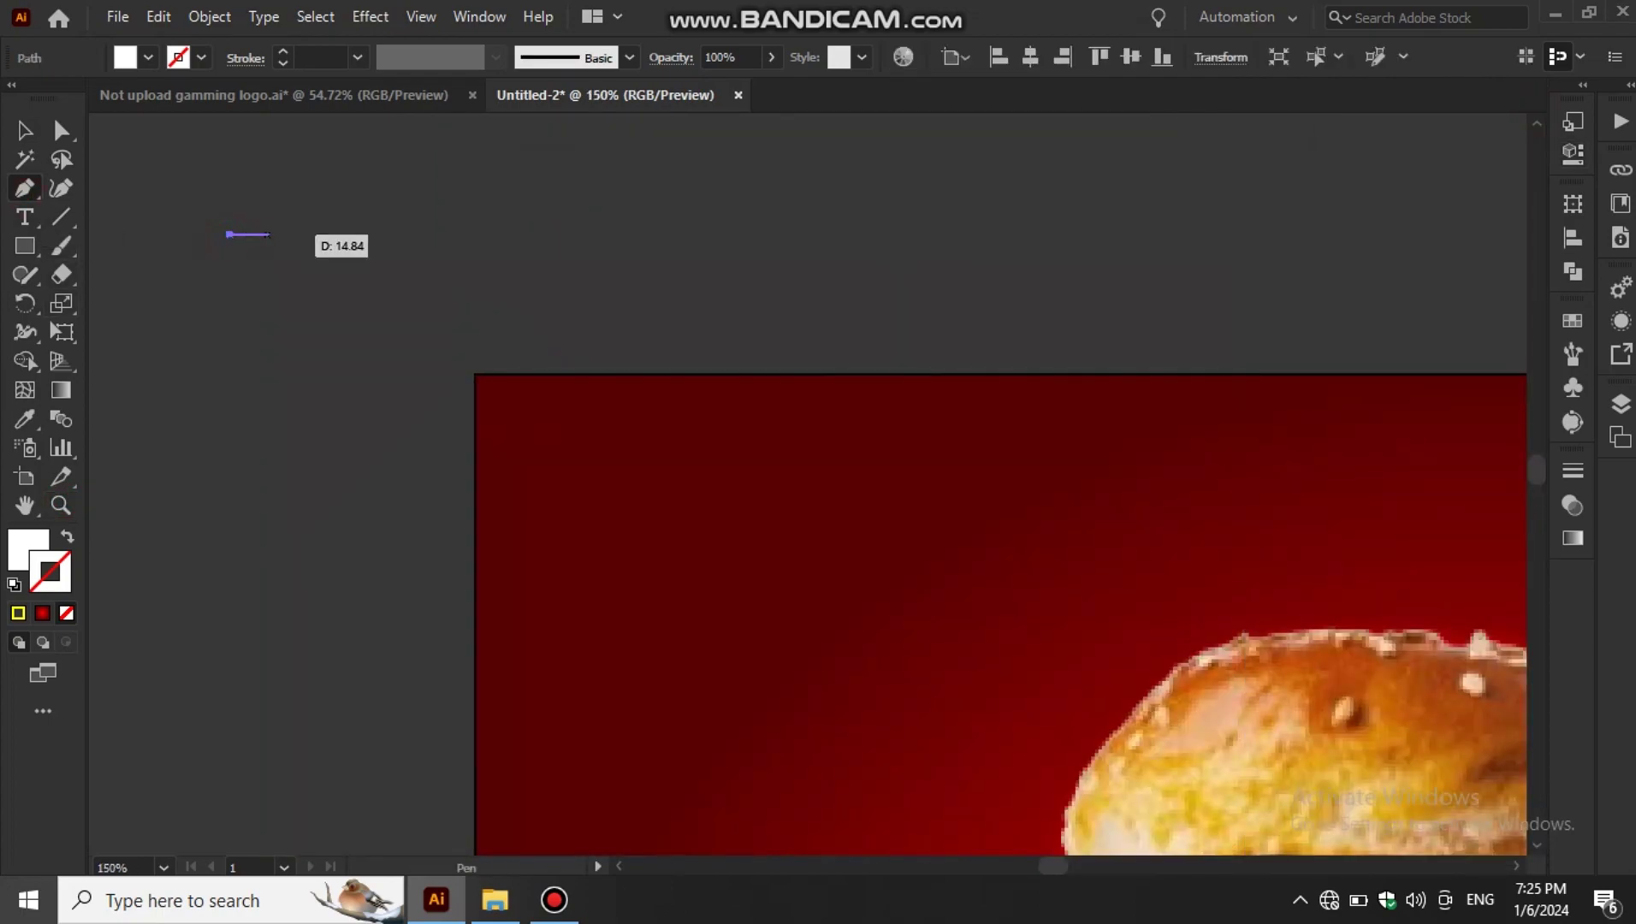
pyautogui.click(303, 234)
pyautogui.click(267, 302)
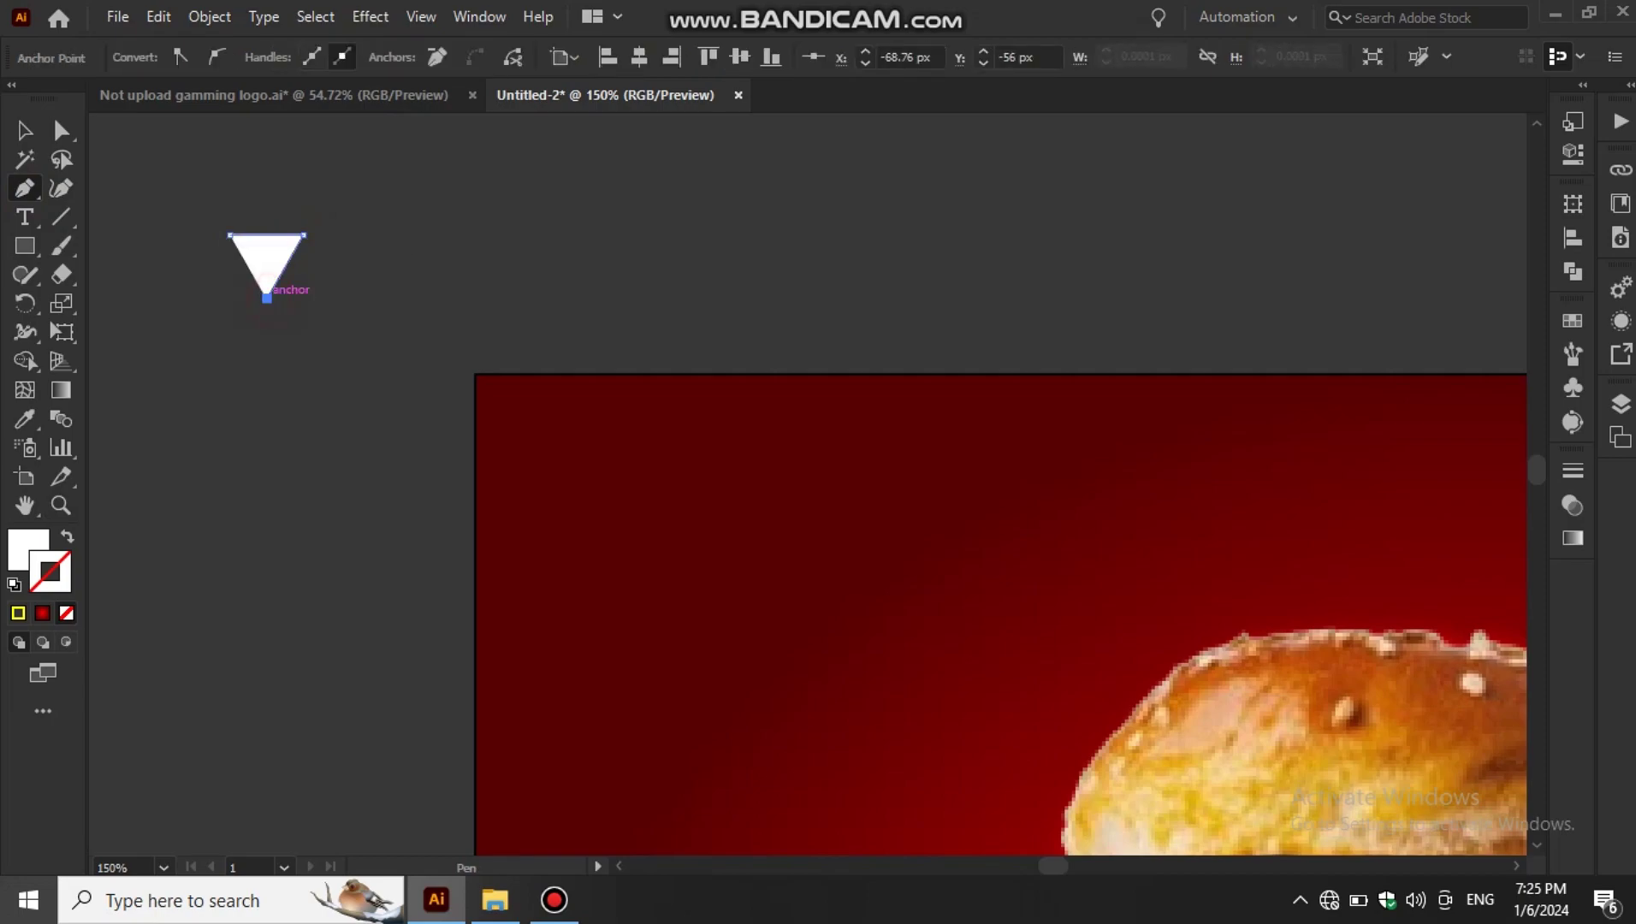
pyautogui.click(230, 235)
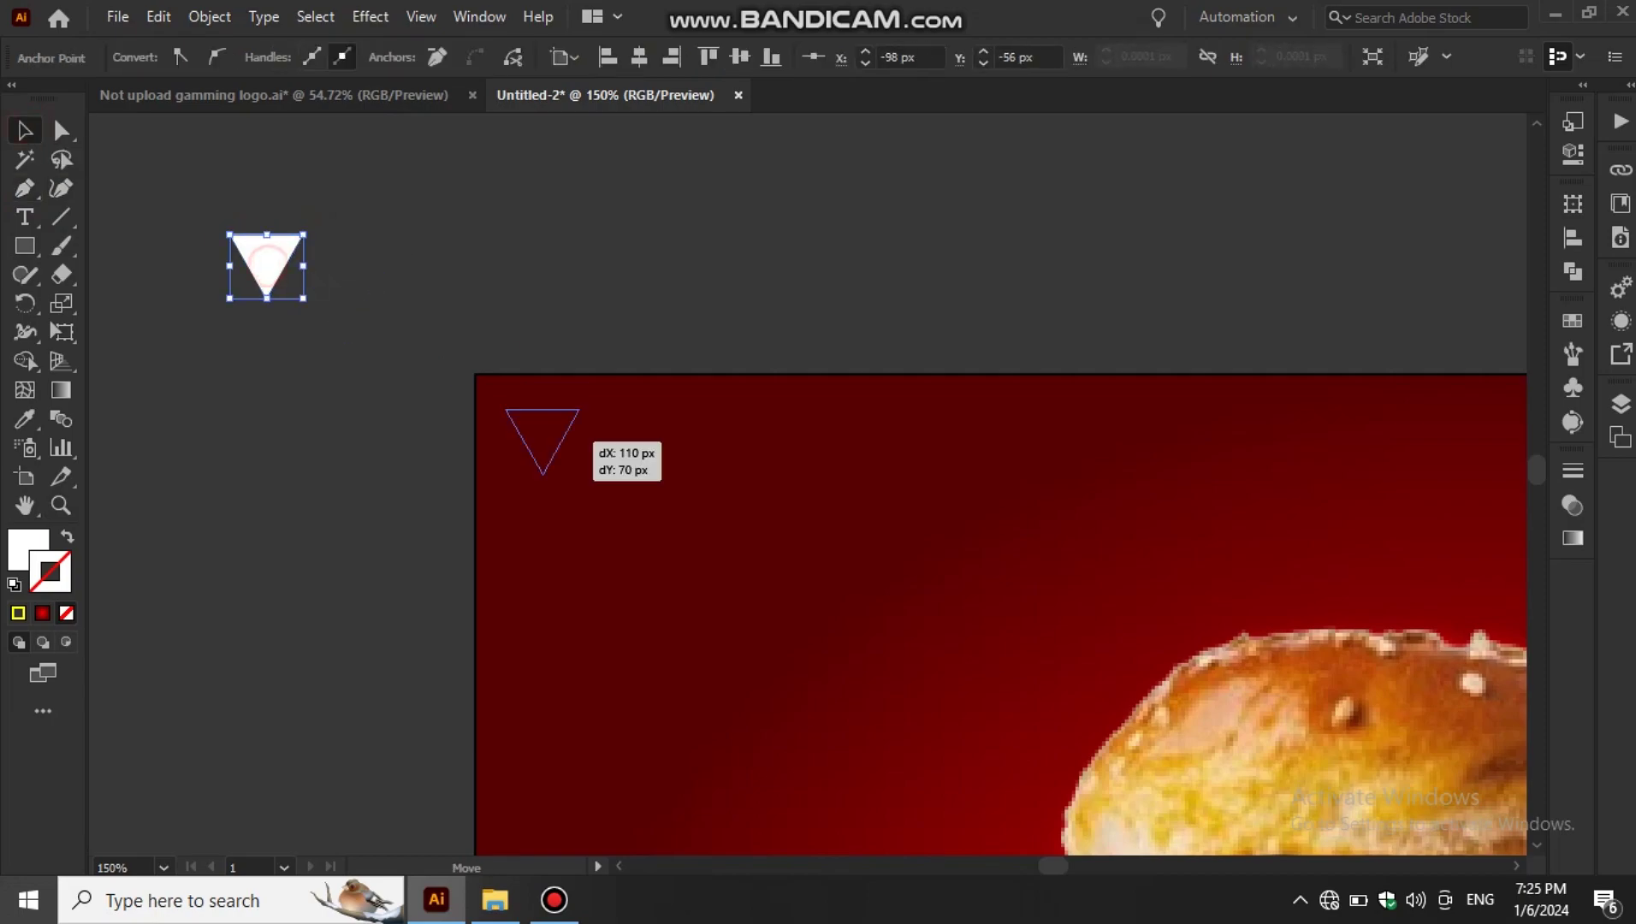
# - Move the triangle to the top-left corner and place a horizontally reflected upright copy beside it
pyautogui.moveTo(266, 257); pyautogui.dragTo(557, 437)
pyautogui.rightClick(556, 443)
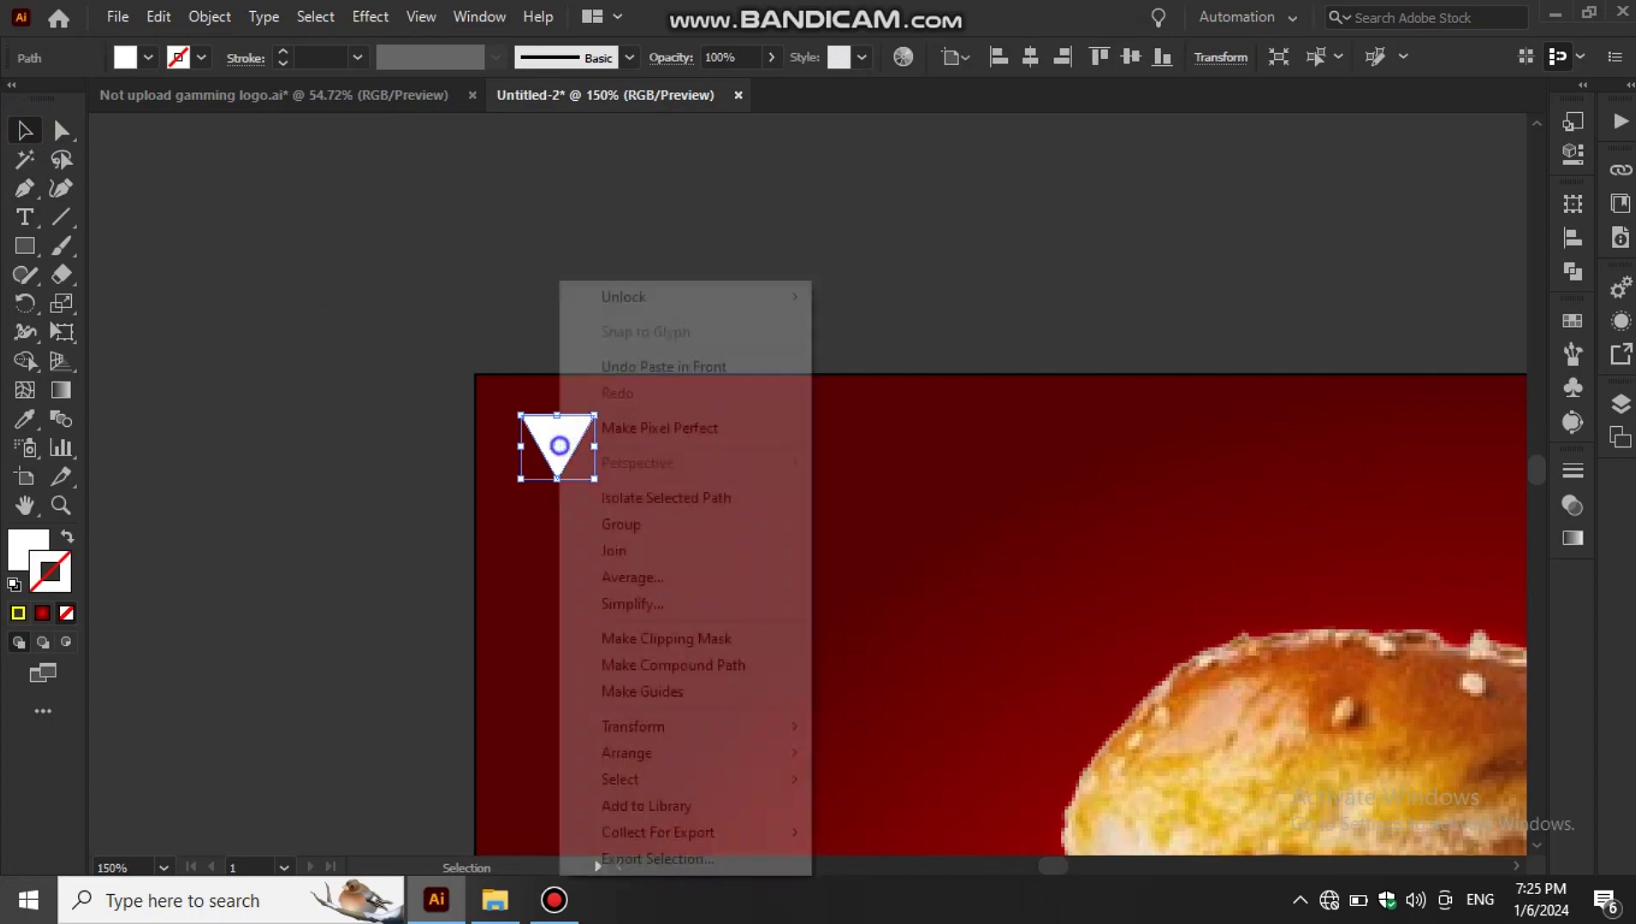
pyautogui.click(873, 603)
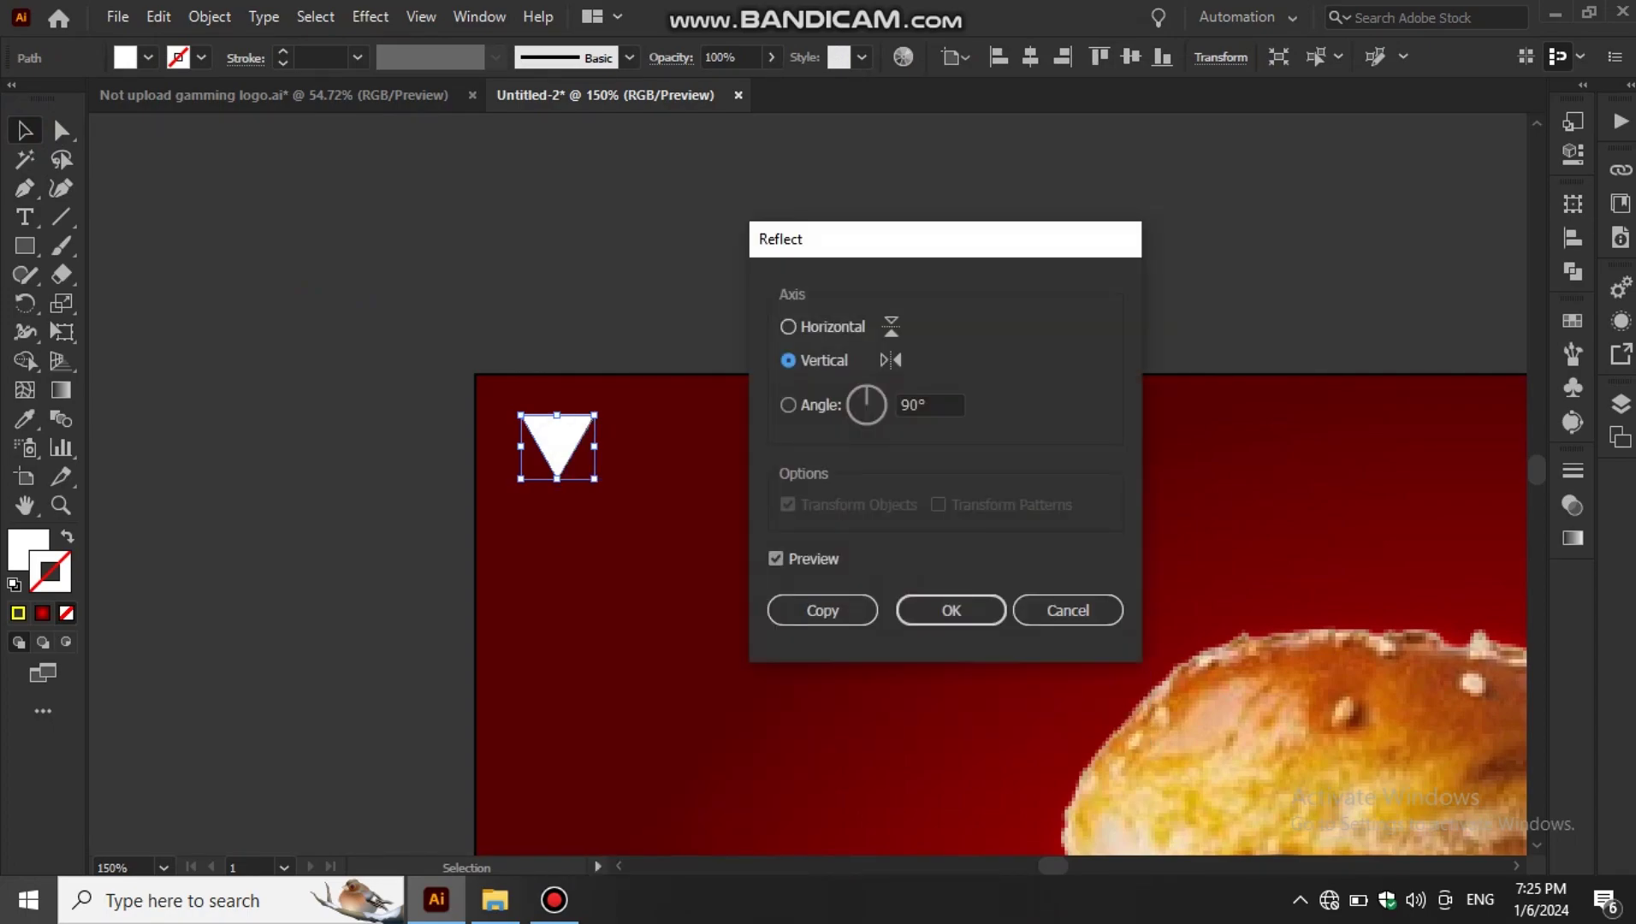
pyautogui.click(788, 326)
pyautogui.click(823, 610)
pyautogui.moveTo(557, 454); pyautogui.dragTo(607, 454)
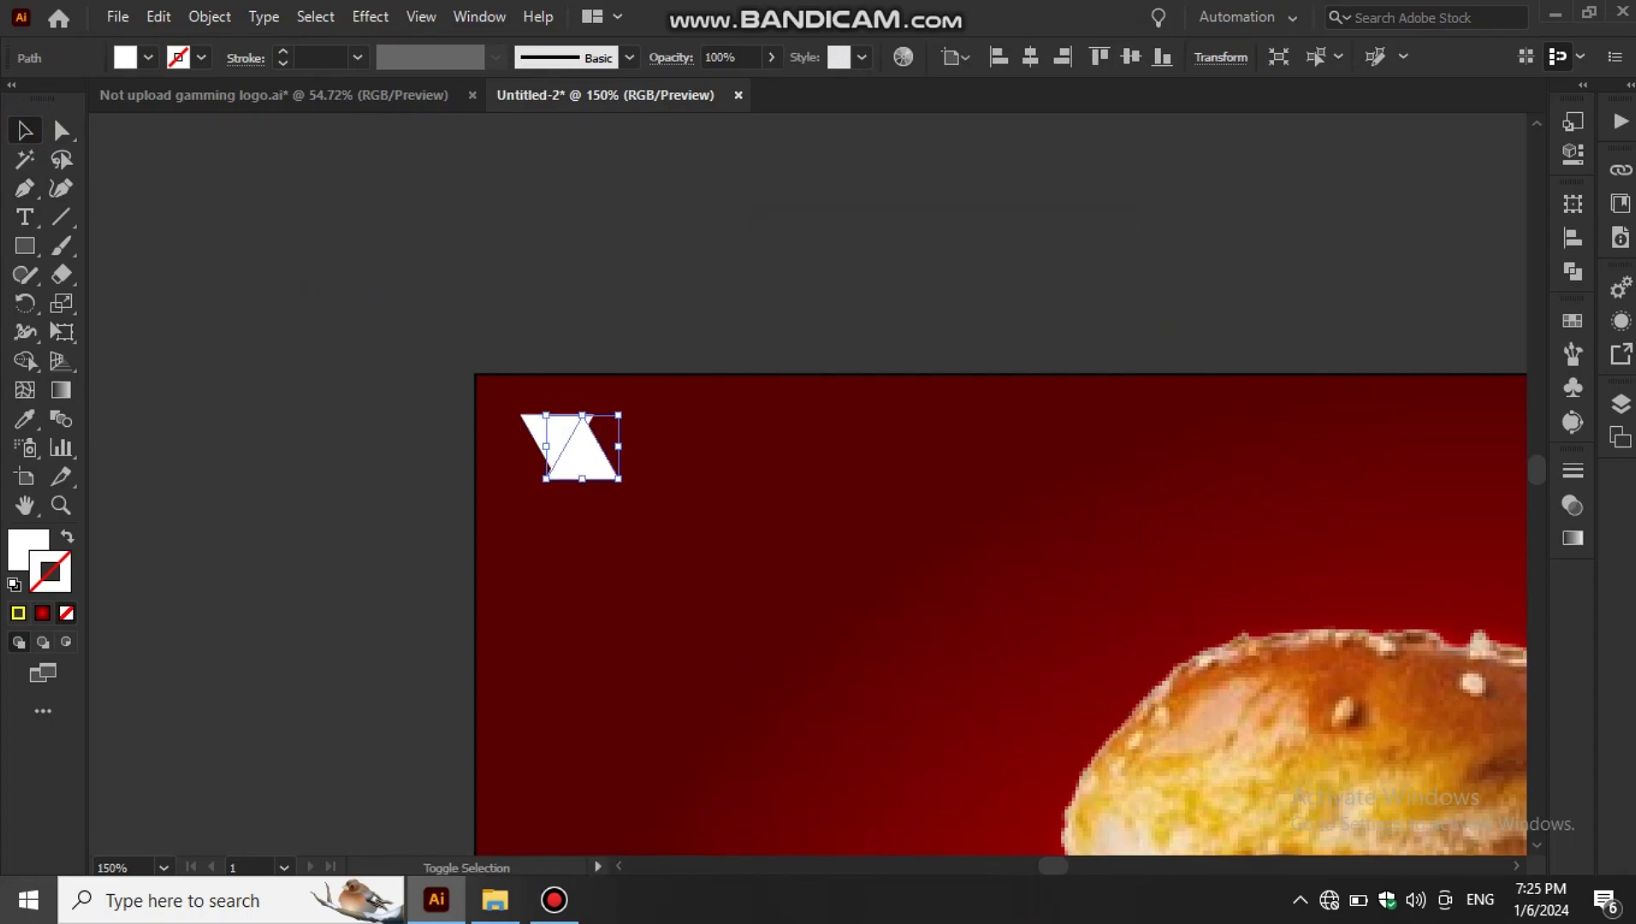
# - Fill the upright right-hand triangle orange
pyautogui.click(521, 329)
pyautogui.moveTo(521, 329); pyautogui.dragTo(650, 479)
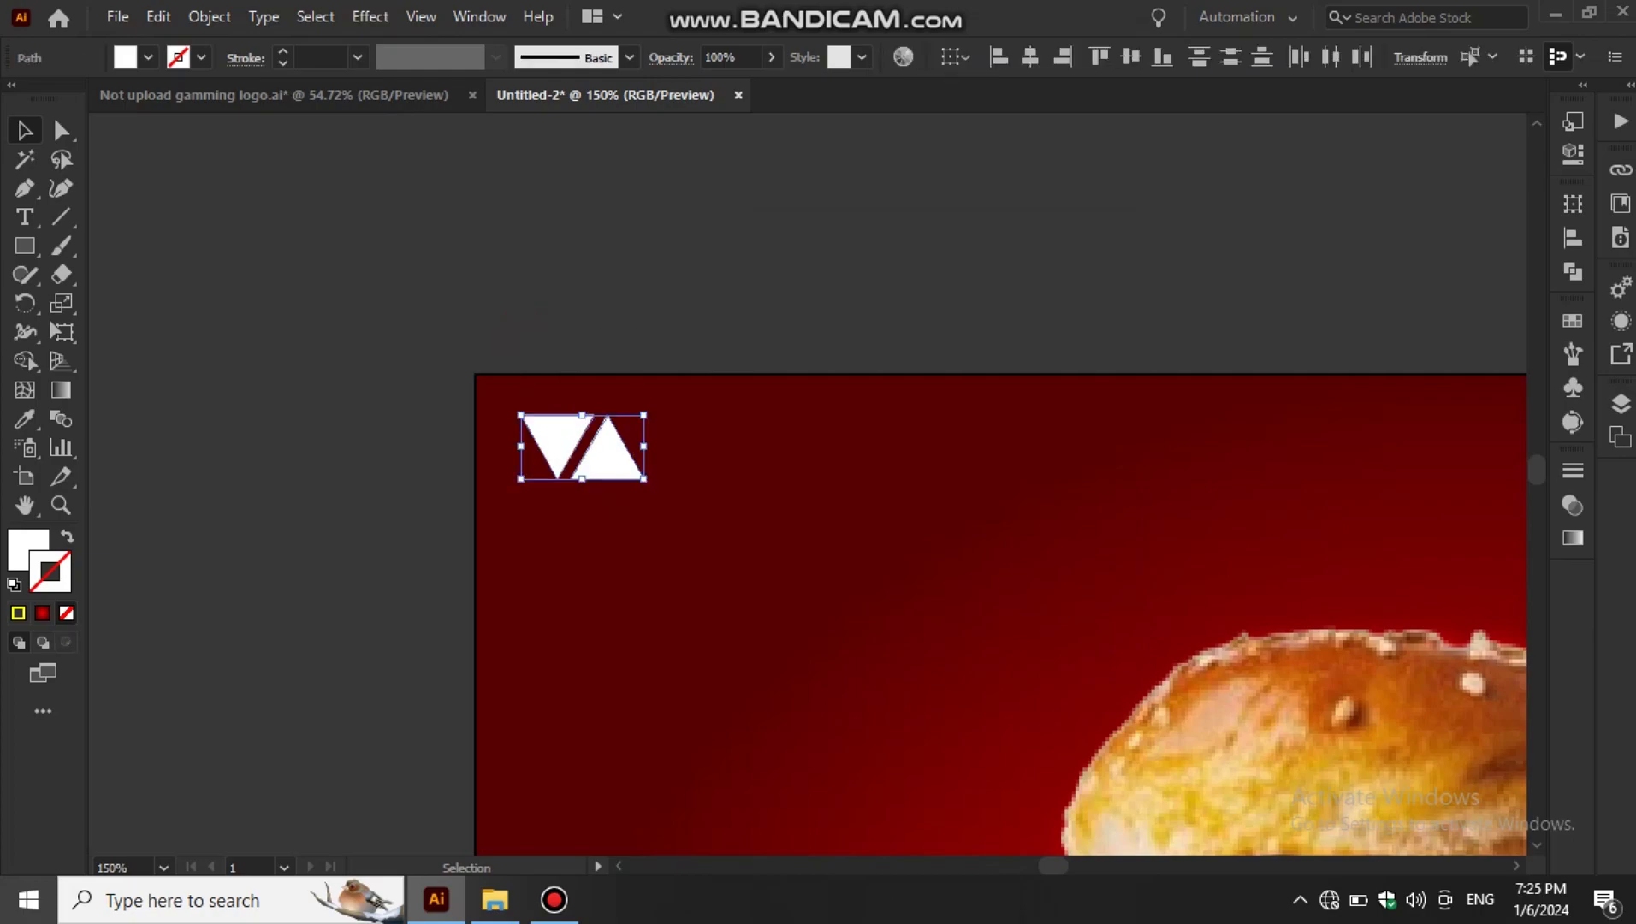
pyautogui.scroll(2, 356, 408)
pyautogui.click(356, 408)
pyautogui.click(860, 479)
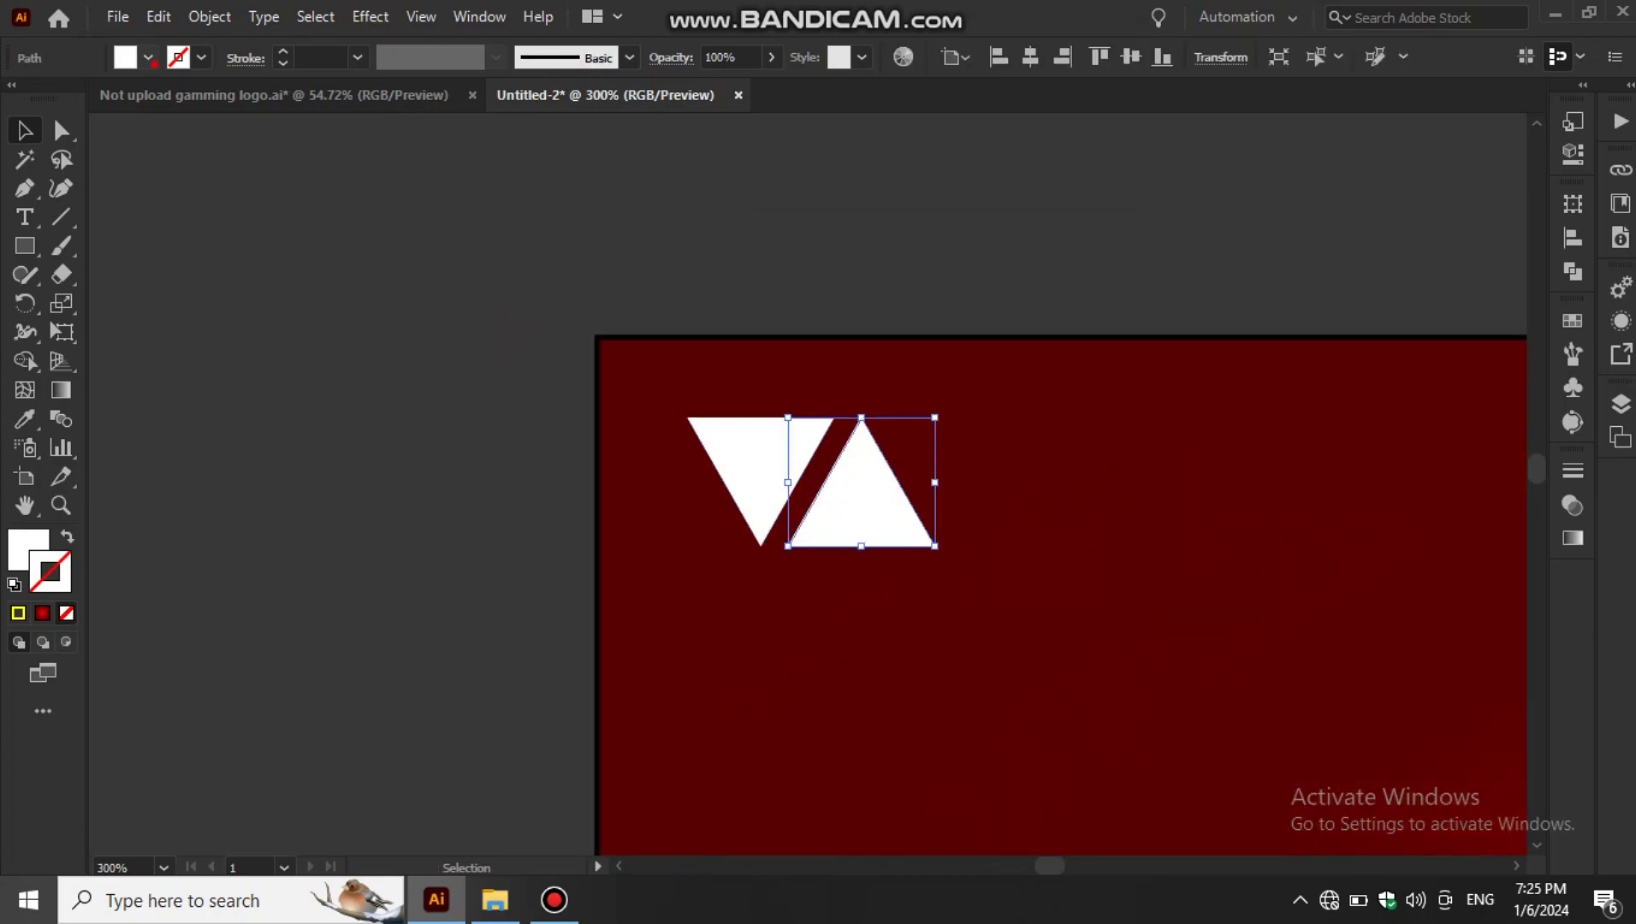
pyautogui.click(149, 57)
pyautogui.click(224, 107)
pyautogui.click(406, 419)
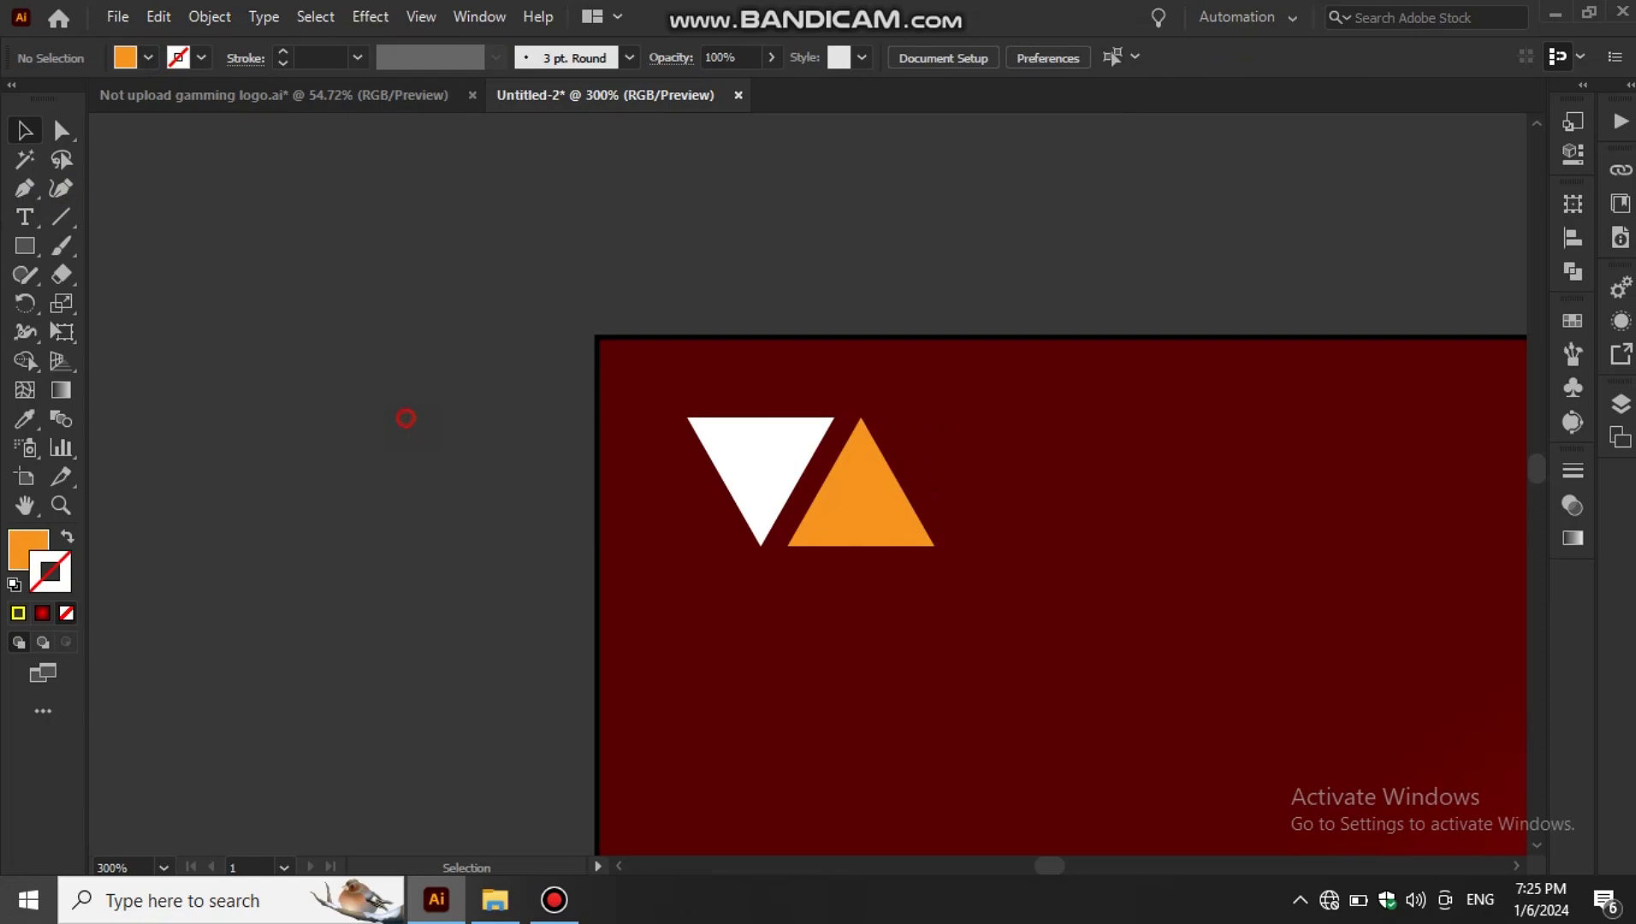
pyautogui.hotkey('ctrl', 'a')
pyautogui.hotkey('ctrl', '0')
pyautogui.hotkey('ctrl', '+')
pyautogui.hotkey('ctrl', '+')
pyautogui.hotkey('ctrl', '+')
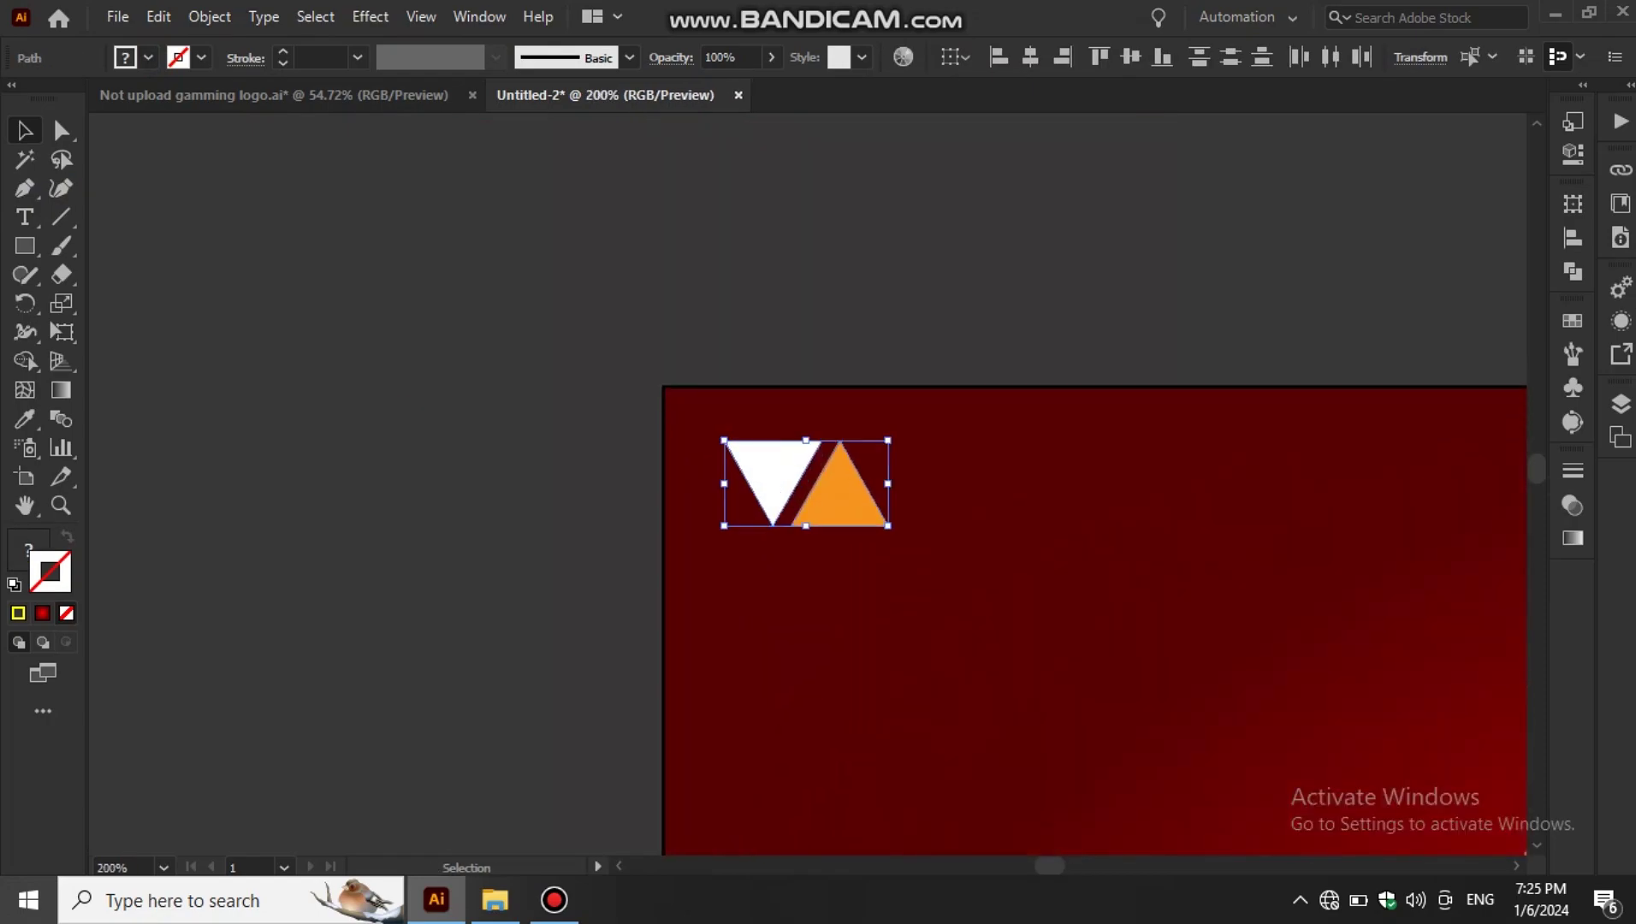
pyautogui.hotkey('ctrl', 'shift', 'a')
# - Type the text 'BURGER CORNOR' beside the triangles
pyautogui.click(22, 218)
pyautogui.click(1017, 651)
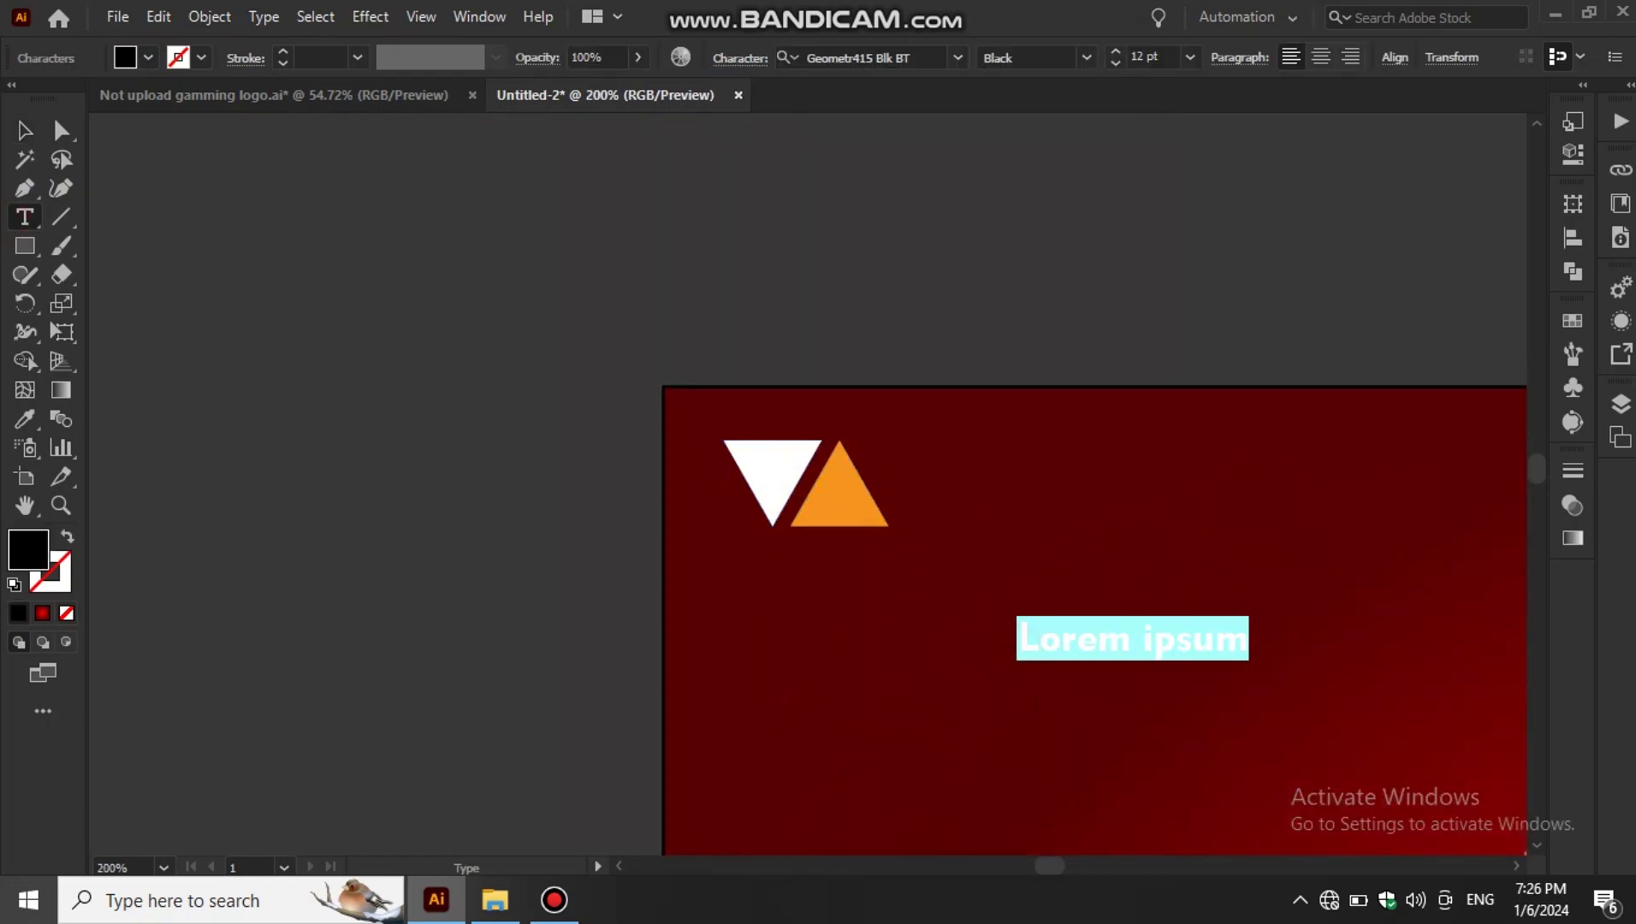
pyautogui.write('BURGER ')
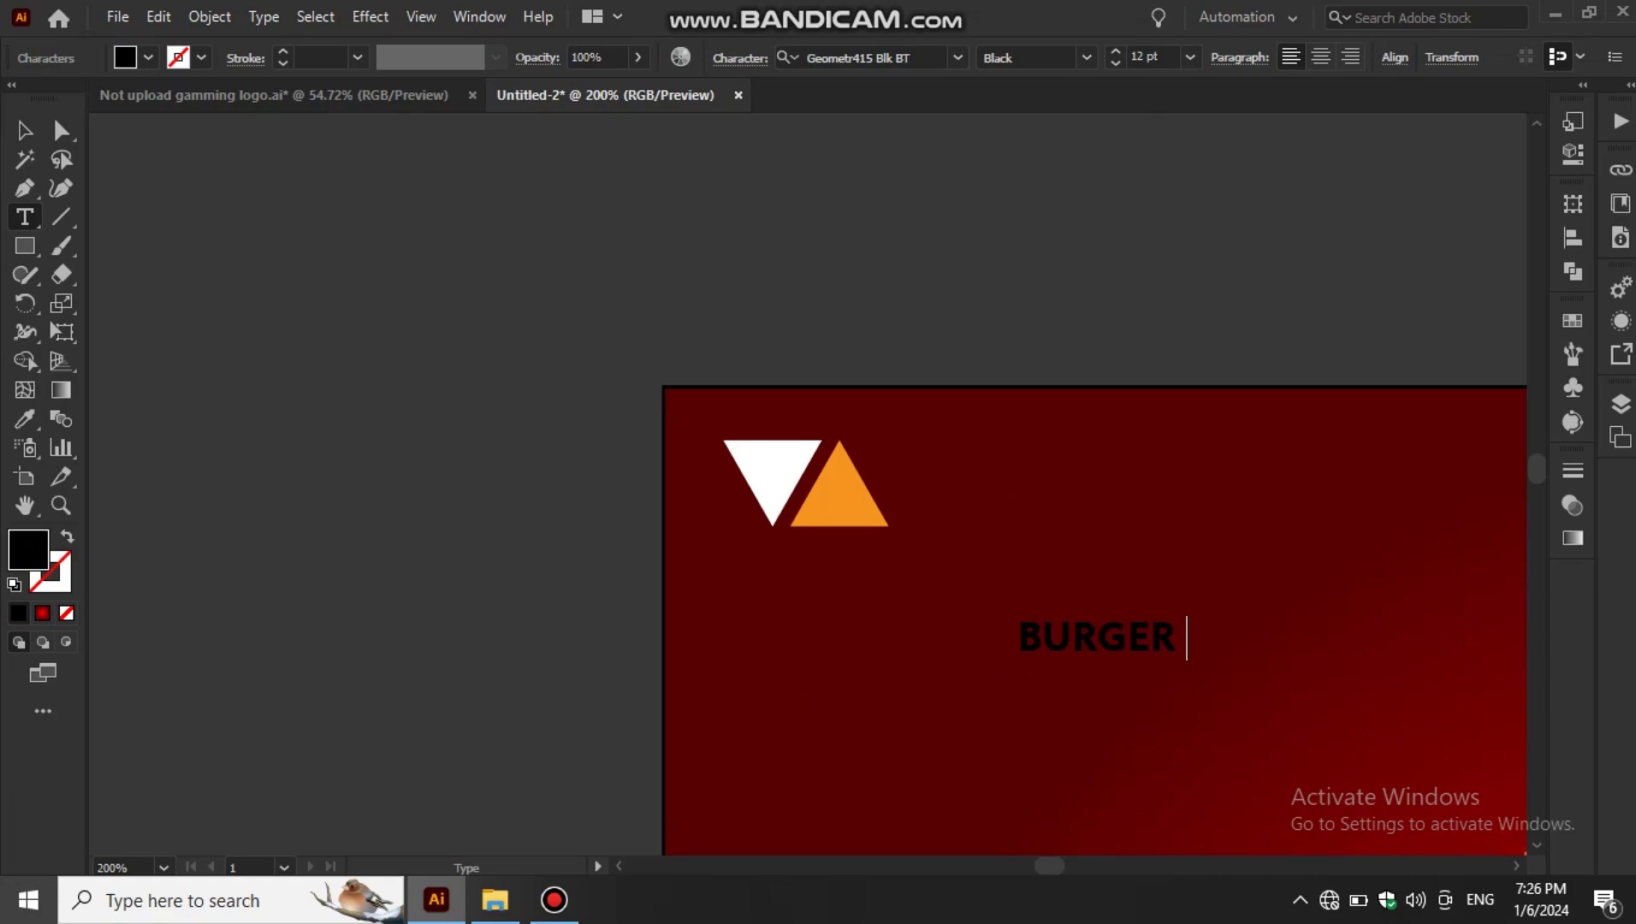
pyautogui.write('CORNOR')
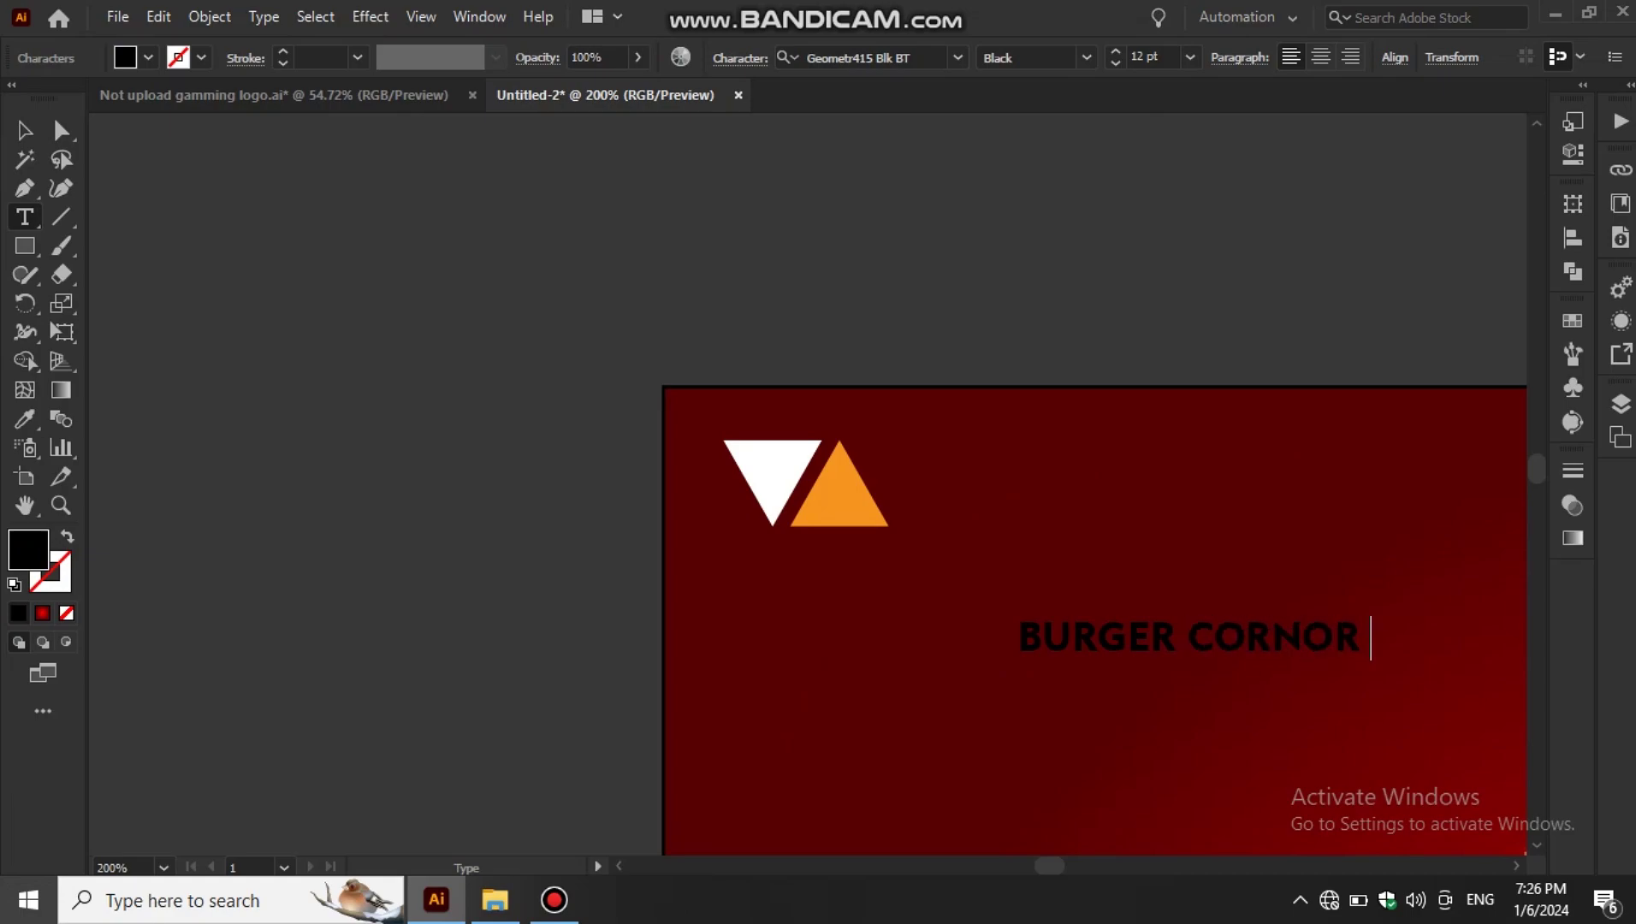
pyautogui.click(24, 129)
# - Enlarge the BURGER CORNOR title and place it right of the triangle logo
pyautogui.moveTo(1079, 642)
pyautogui.mouseDown()
pyautogui.moveTo(1040, 507)
pyautogui.moveTo(707, 533)
pyautogui.mouseUp()
pyautogui.moveTo(813, 513)
pyautogui.mouseDown()
pyautogui.moveTo(1041, 513)
pyautogui.moveTo(1021, 511)
pyautogui.mouseUp()
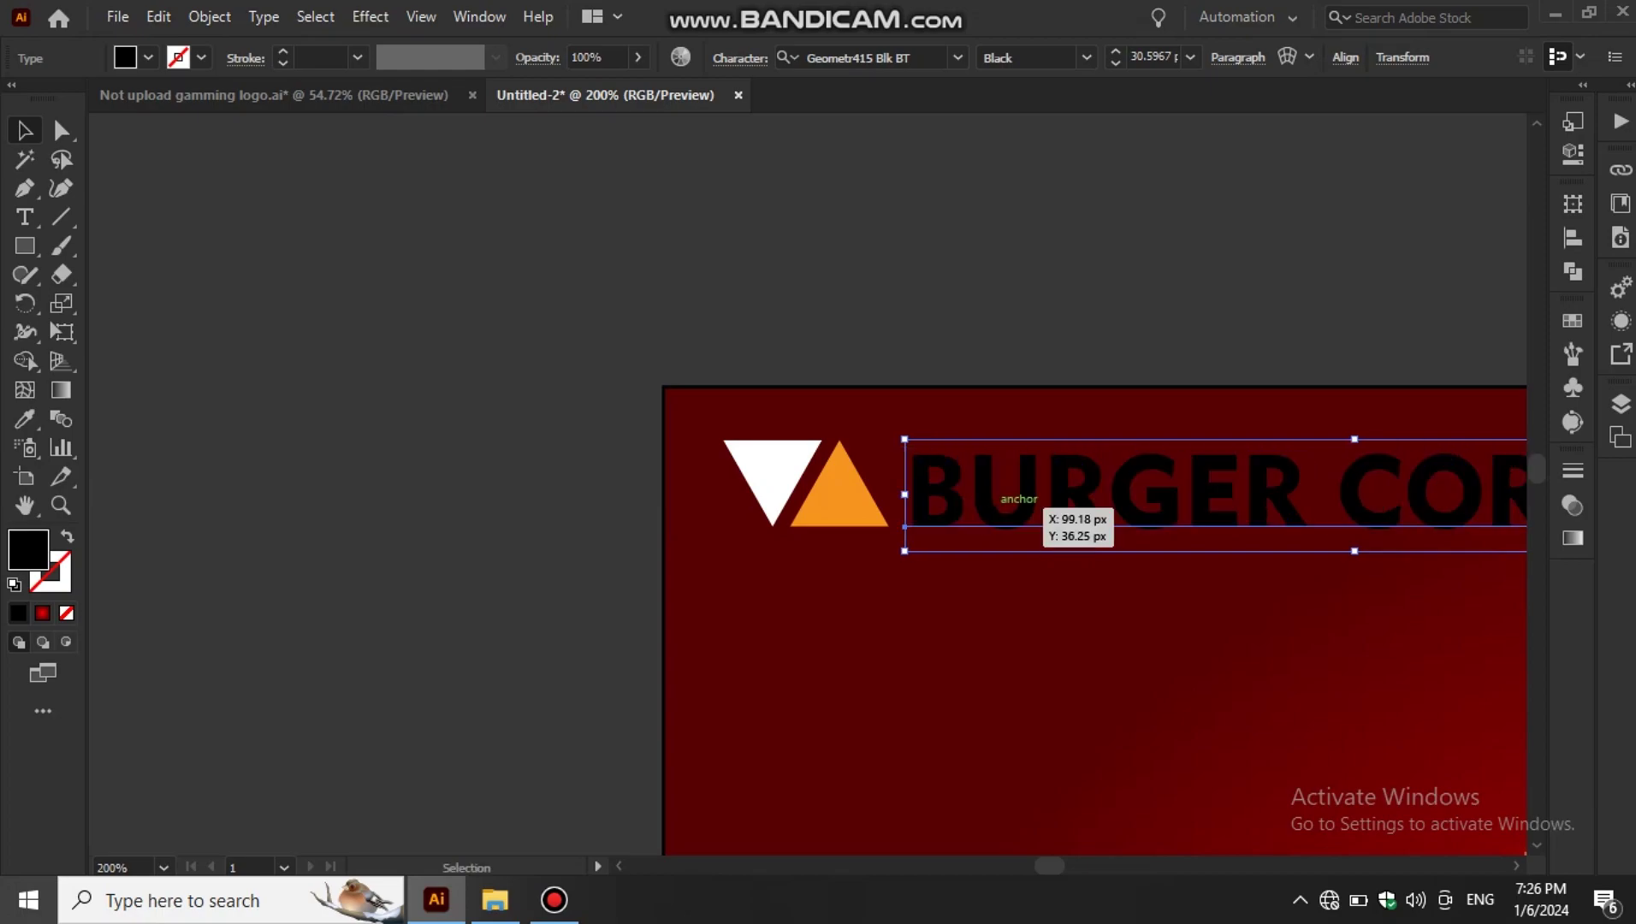
pyautogui.hotkey('ctrl', '0')
pyautogui.hotkey('ctrl', '=')
pyautogui.hotkey('ctrl', '=')
pyautogui.hotkey('ctrl', '=')
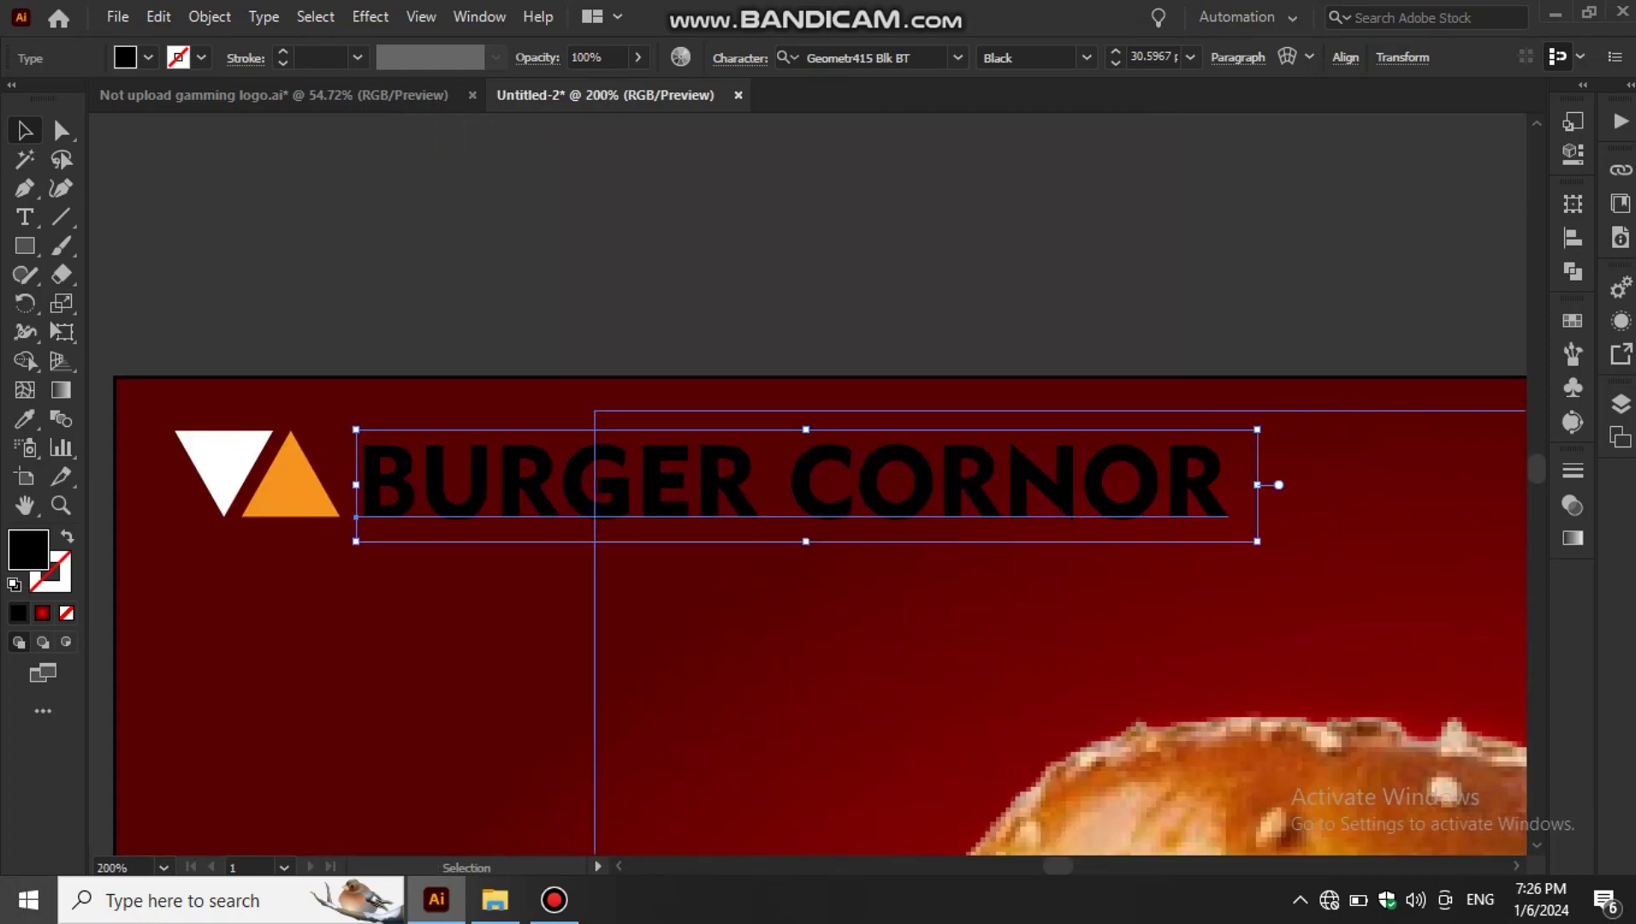
pyautogui.moveTo(1257, 484); pyautogui.dragTo(1170, 479)
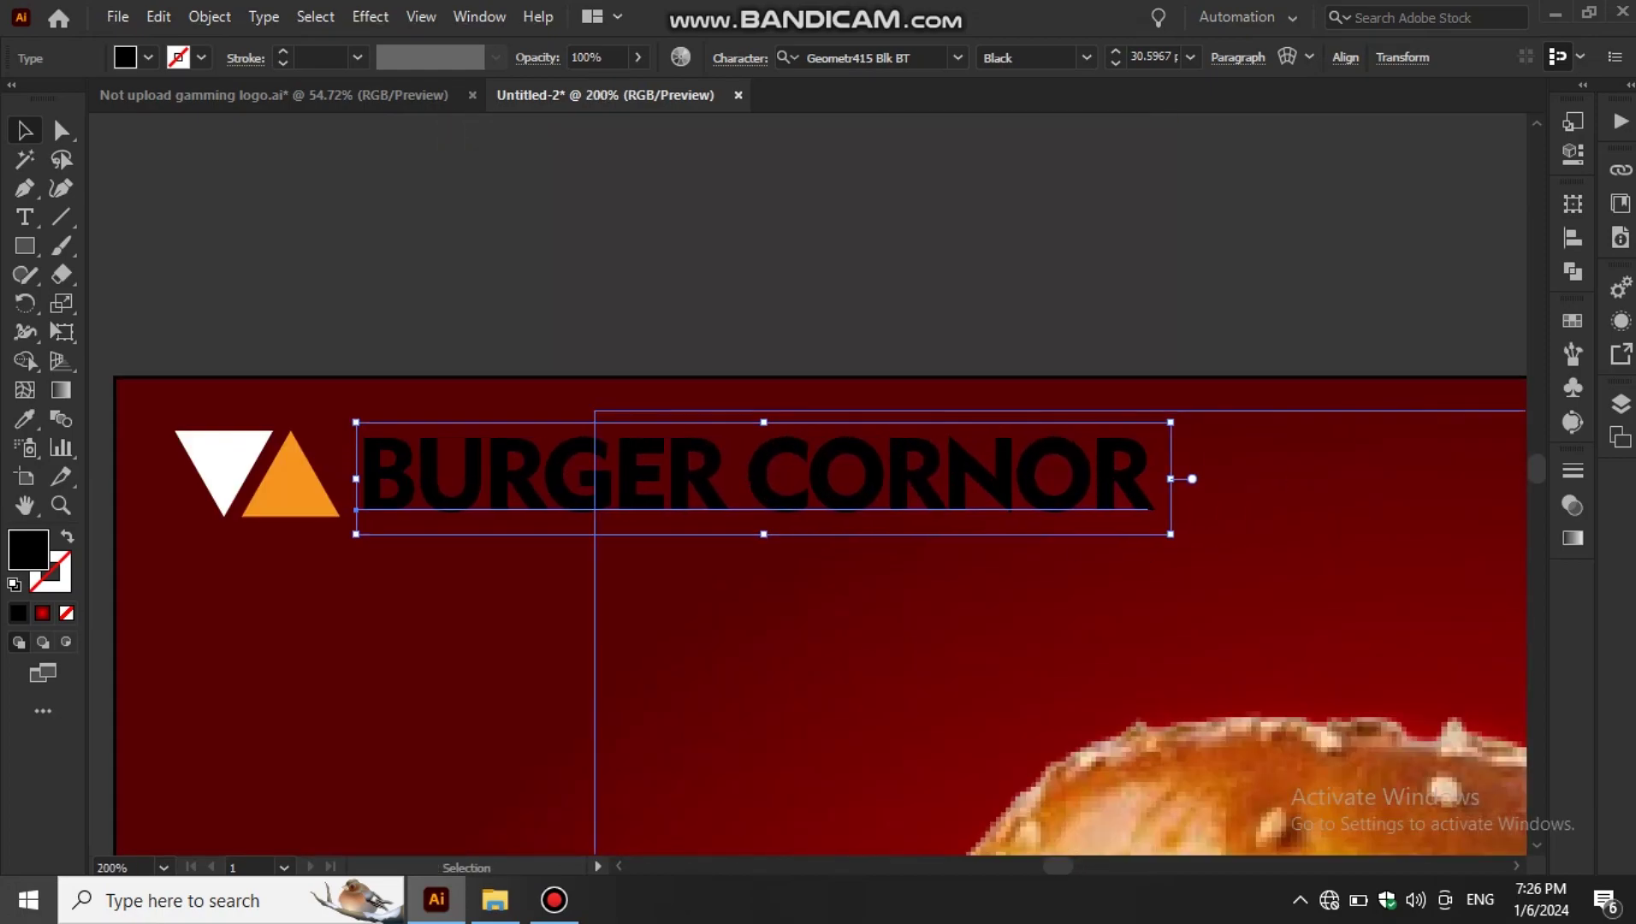
# - Eyedrop BURGER white and CORNOR orange from the two triangles
pyautogui.click(721, 479)
pyautogui.moveTo(722, 479); pyautogui.dragTo(356, 479)
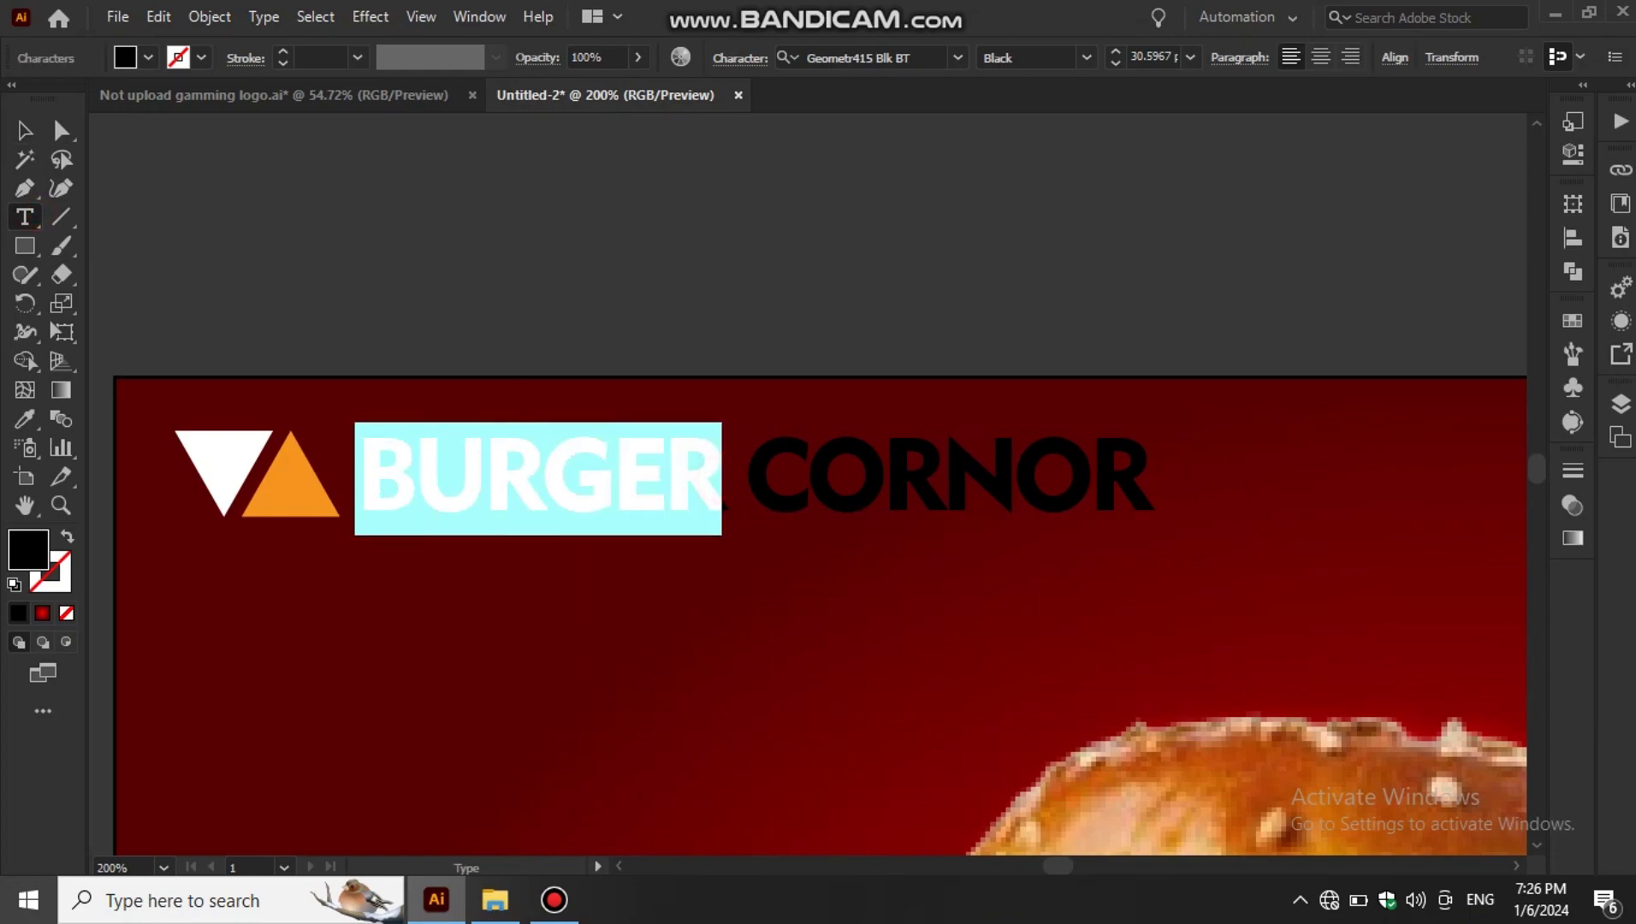
pyautogui.press('i')
pyautogui.click(222, 460)
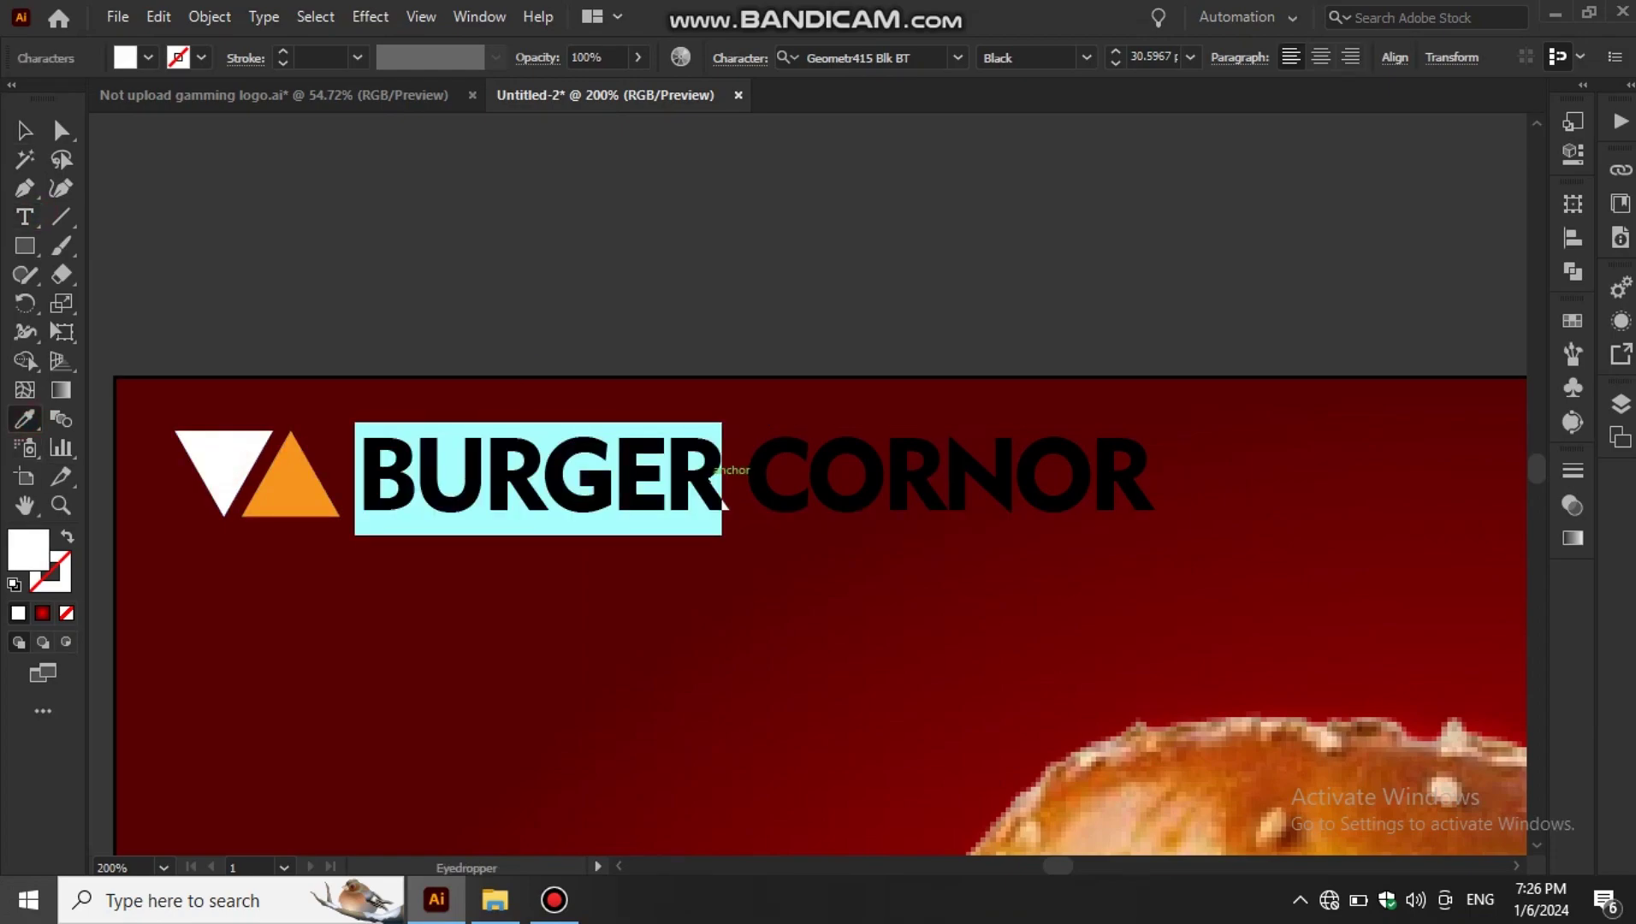
pyautogui.press('Escape')
pyautogui.press('t')
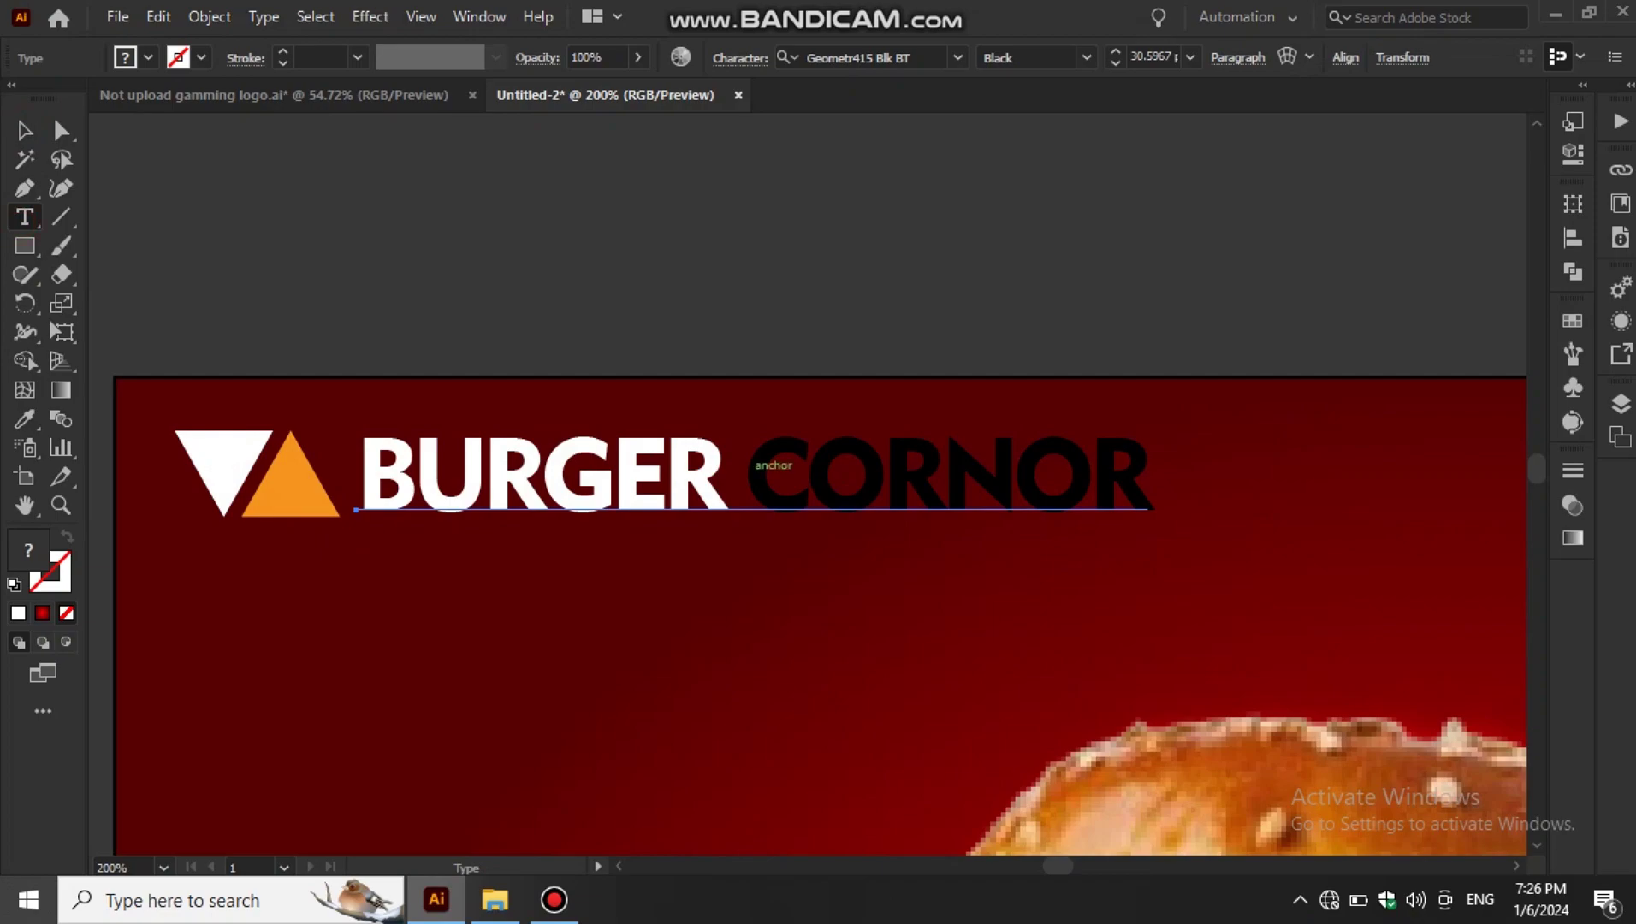
pyautogui.moveTo(751, 479); pyautogui.dragTo(1172, 479)
pyautogui.press('i')
pyautogui.click(285, 479)
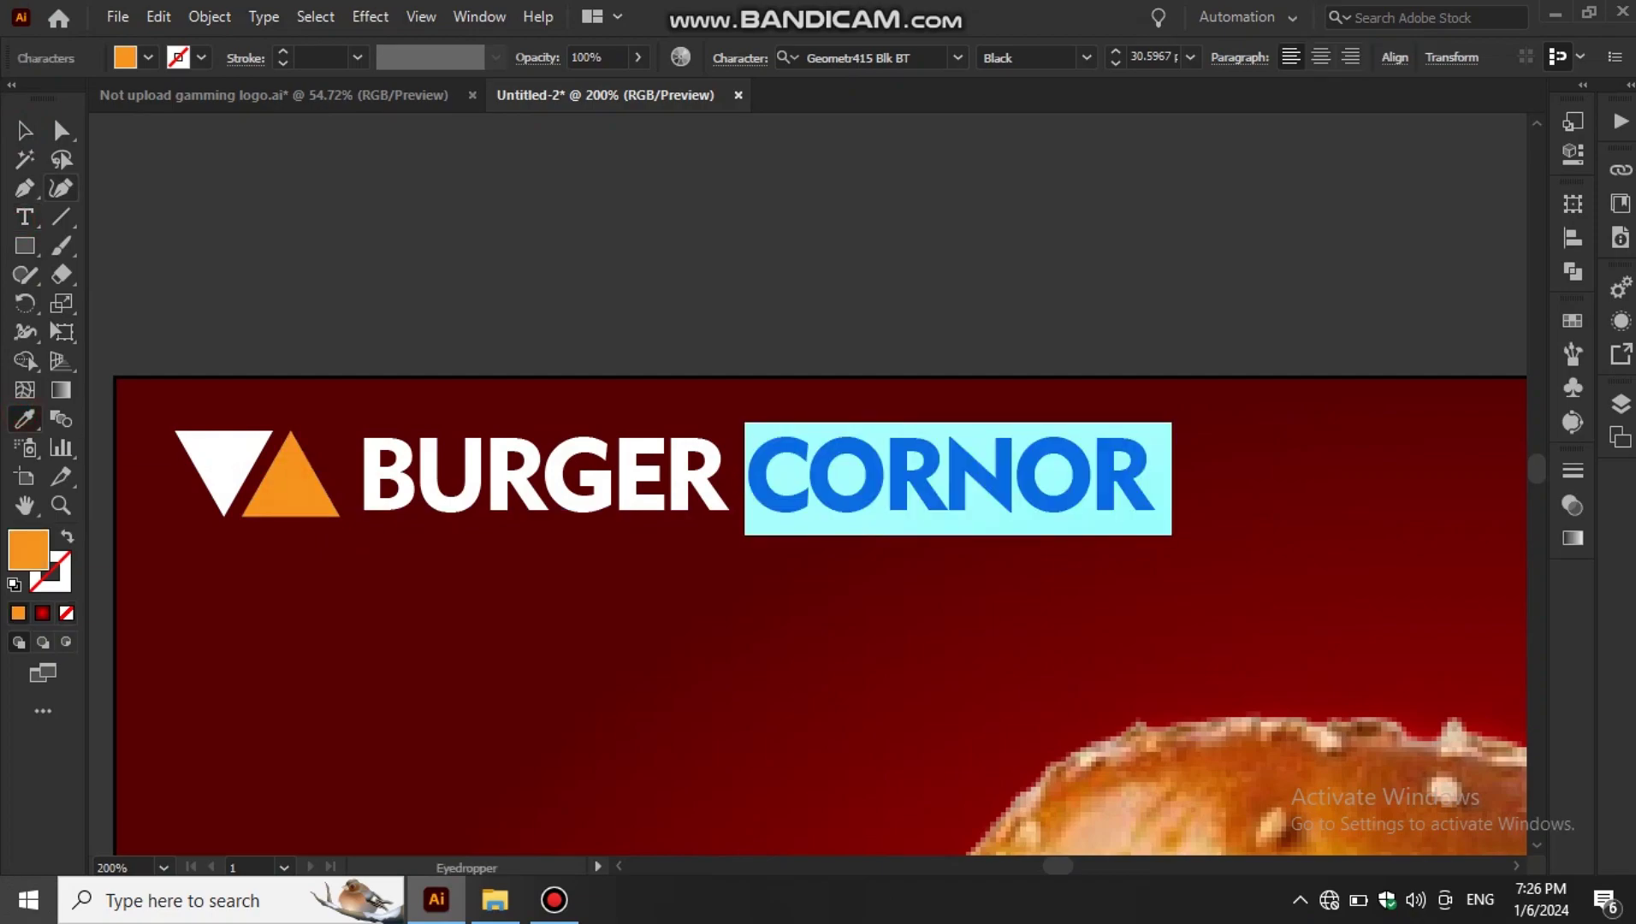
pyautogui.press('Escape')
pyautogui.click(385, 261)
pyautogui.moveTo(385, 261); pyautogui.dragTo(1198, 535)
# - Expand BURGER CORNOR to outlines, then scale it with the triangles into the top-left corner
pyautogui.click(209, 16)
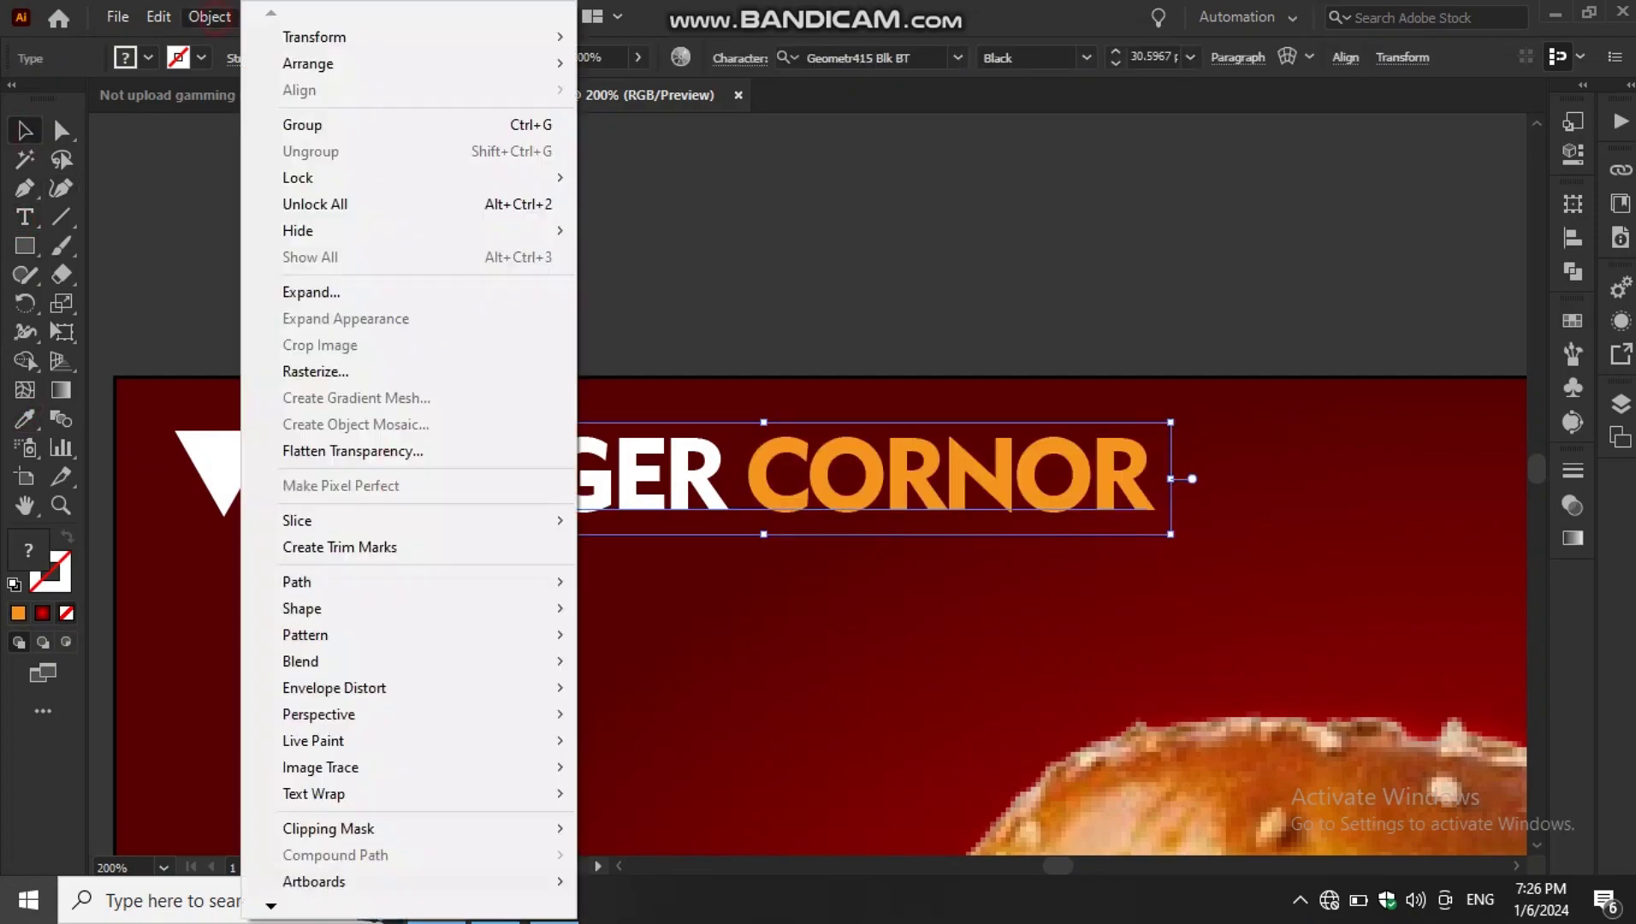
pyautogui.click(291, 288)
pyautogui.moveTo(466, 309); pyautogui.dragTo(257, 556)
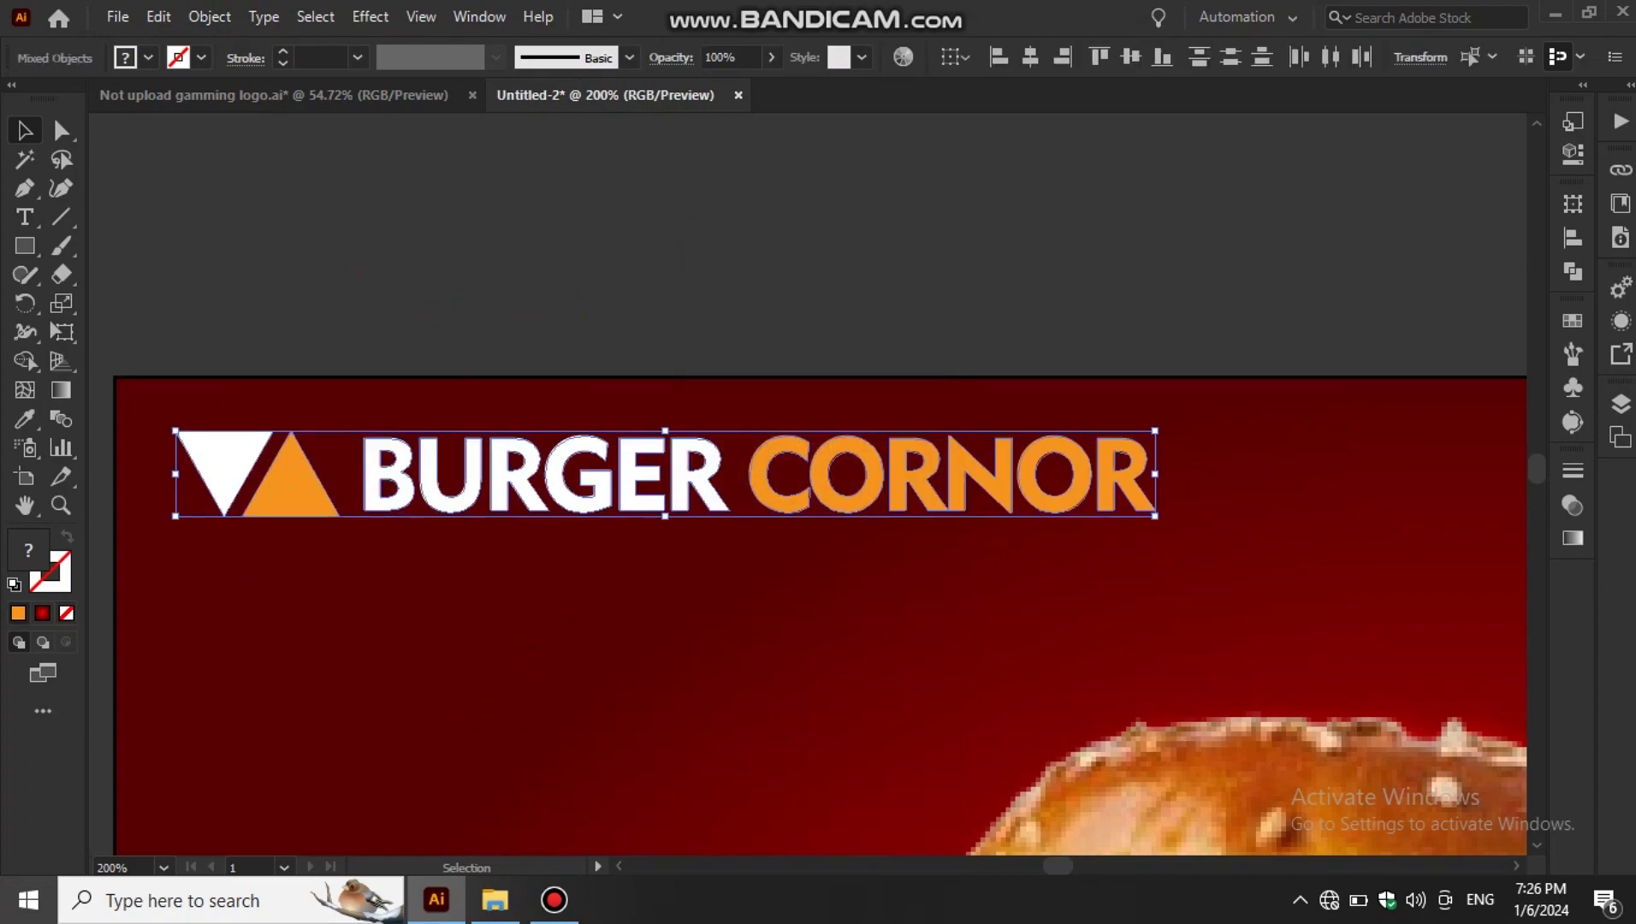
pyautogui.moveTo(175, 516); pyautogui.dragTo(383, 496)
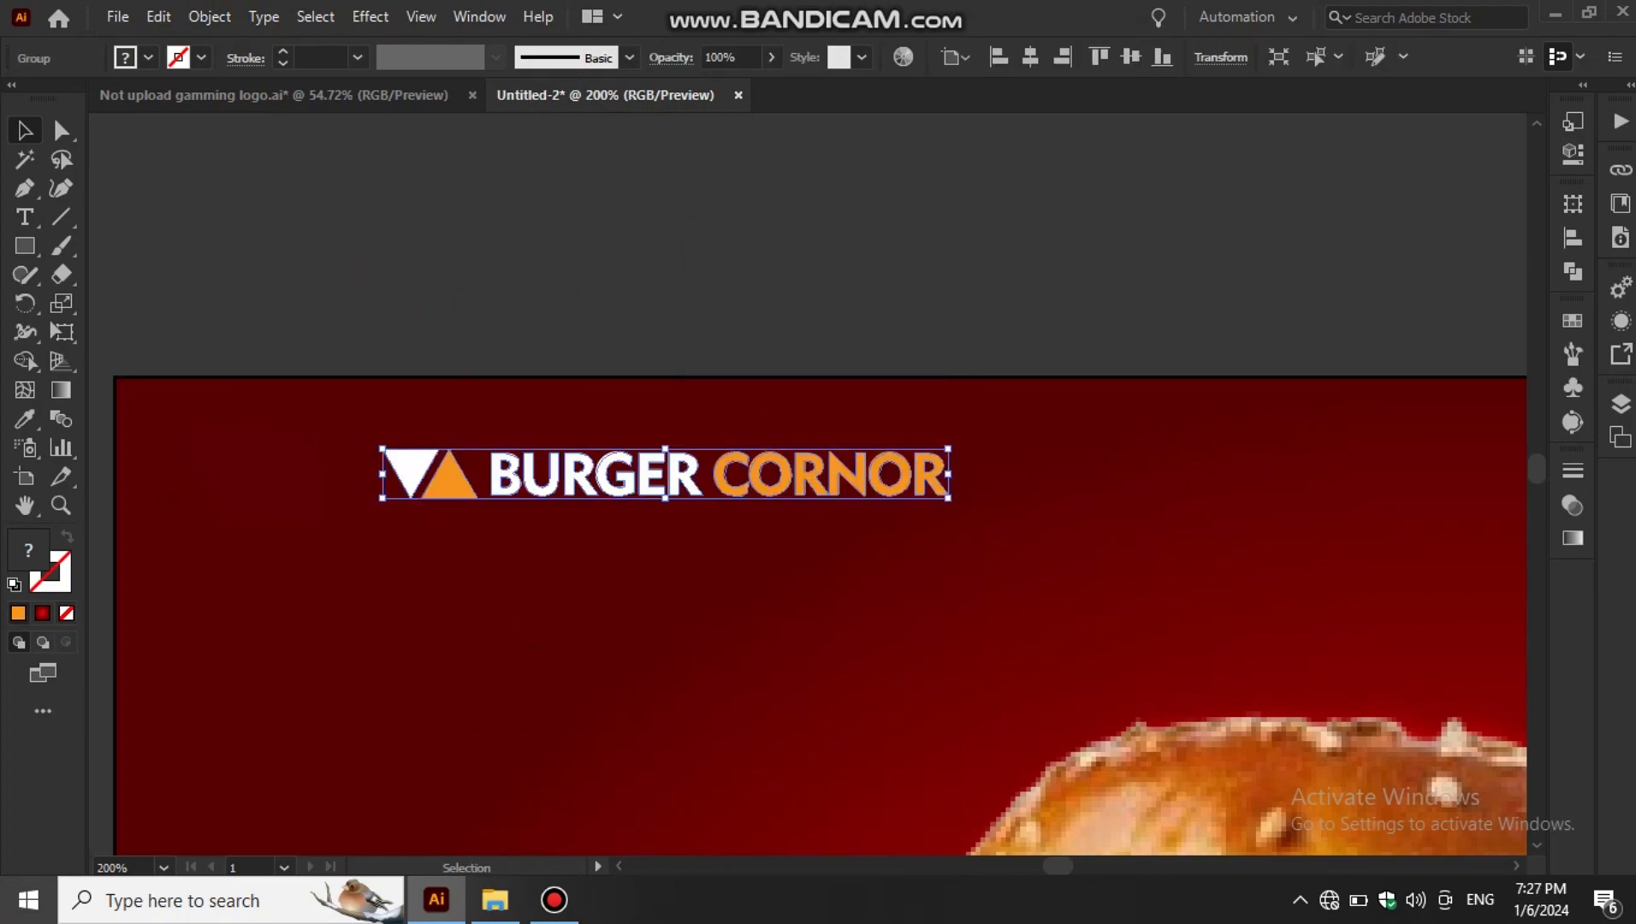
pyautogui.moveTo(514, 469); pyautogui.dragTo(293, 441)
pyautogui.click(1130, 112)
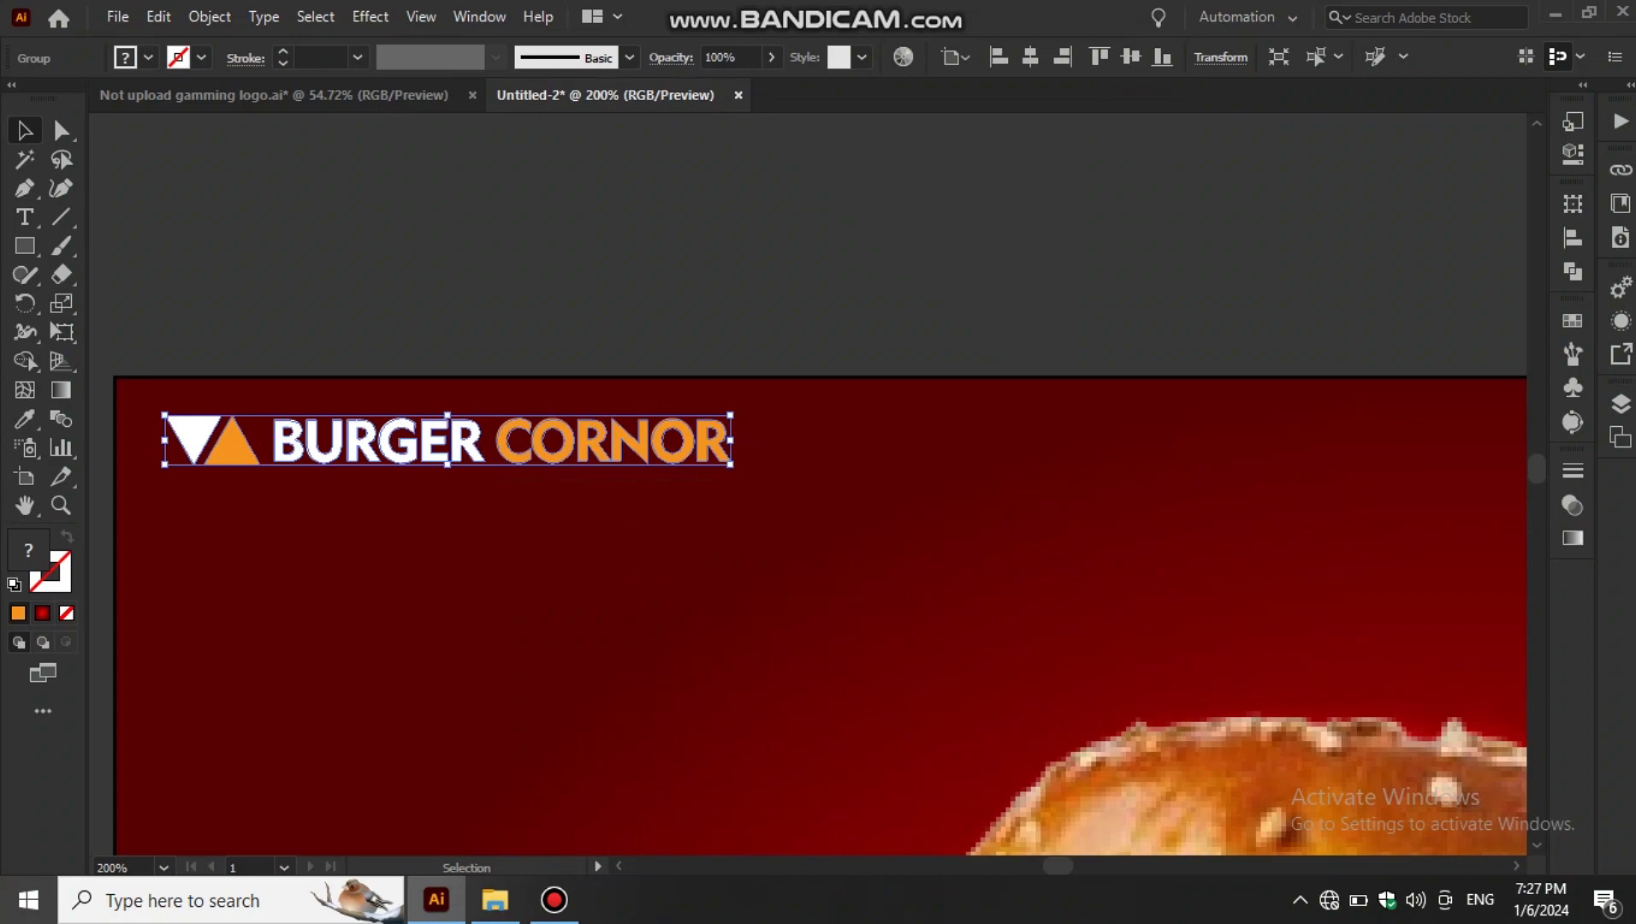
pyautogui.click(567, 311)
pyautogui.hotkey('ctrl', '0')
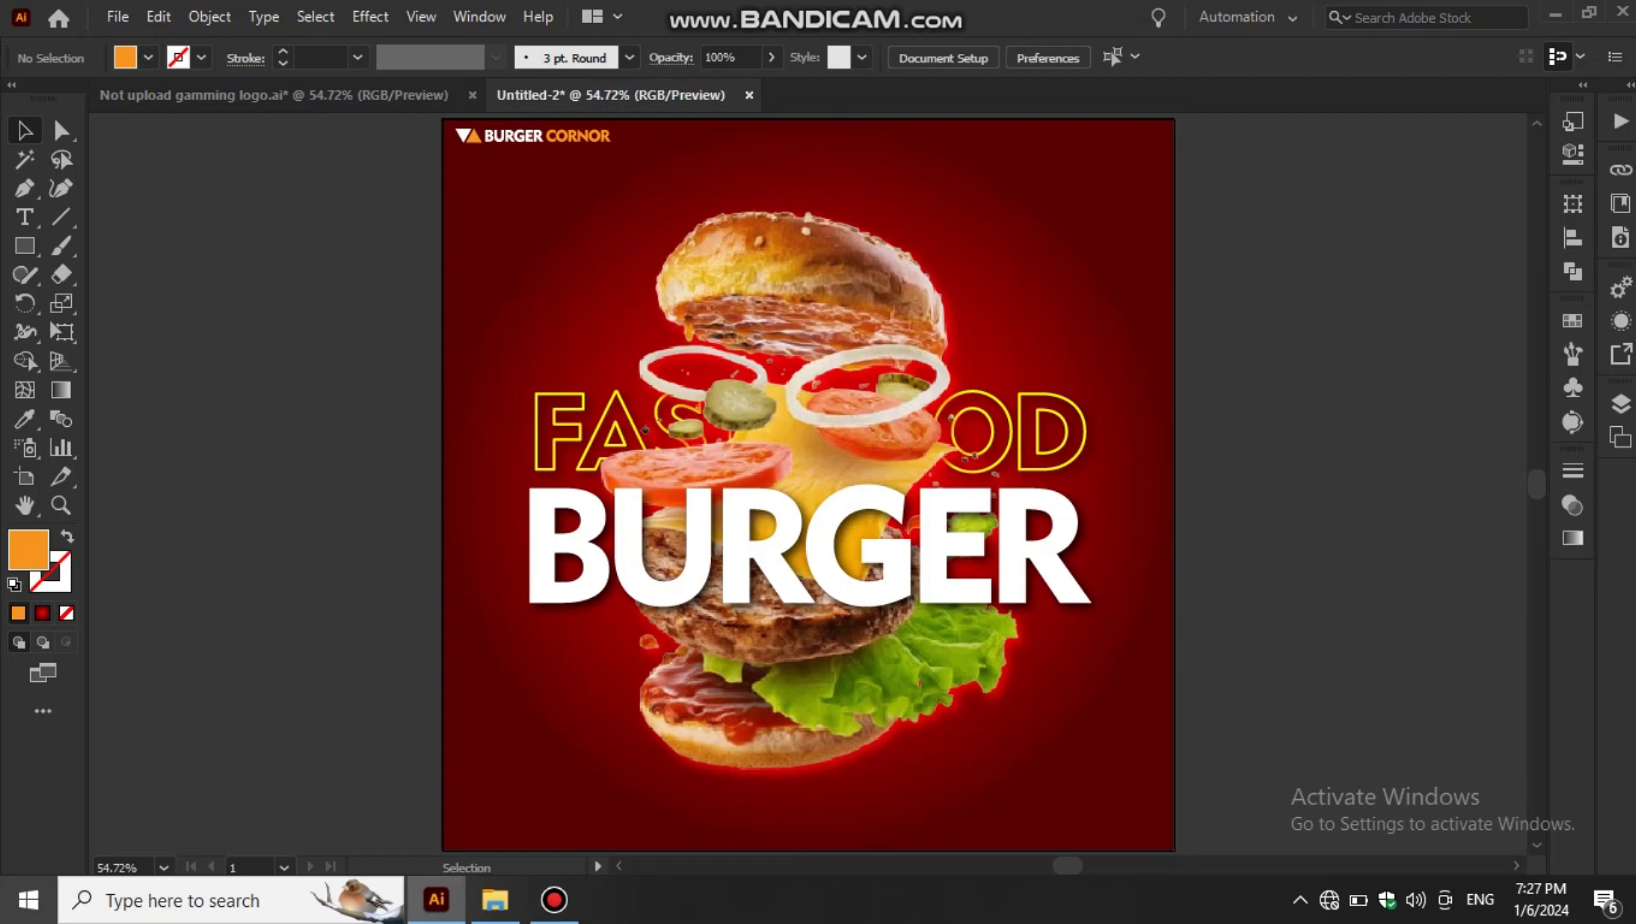
# - Draw a straight line with a 7 pt orange stroke and a tapered elliptical width profile
pyautogui.click(270, 265)
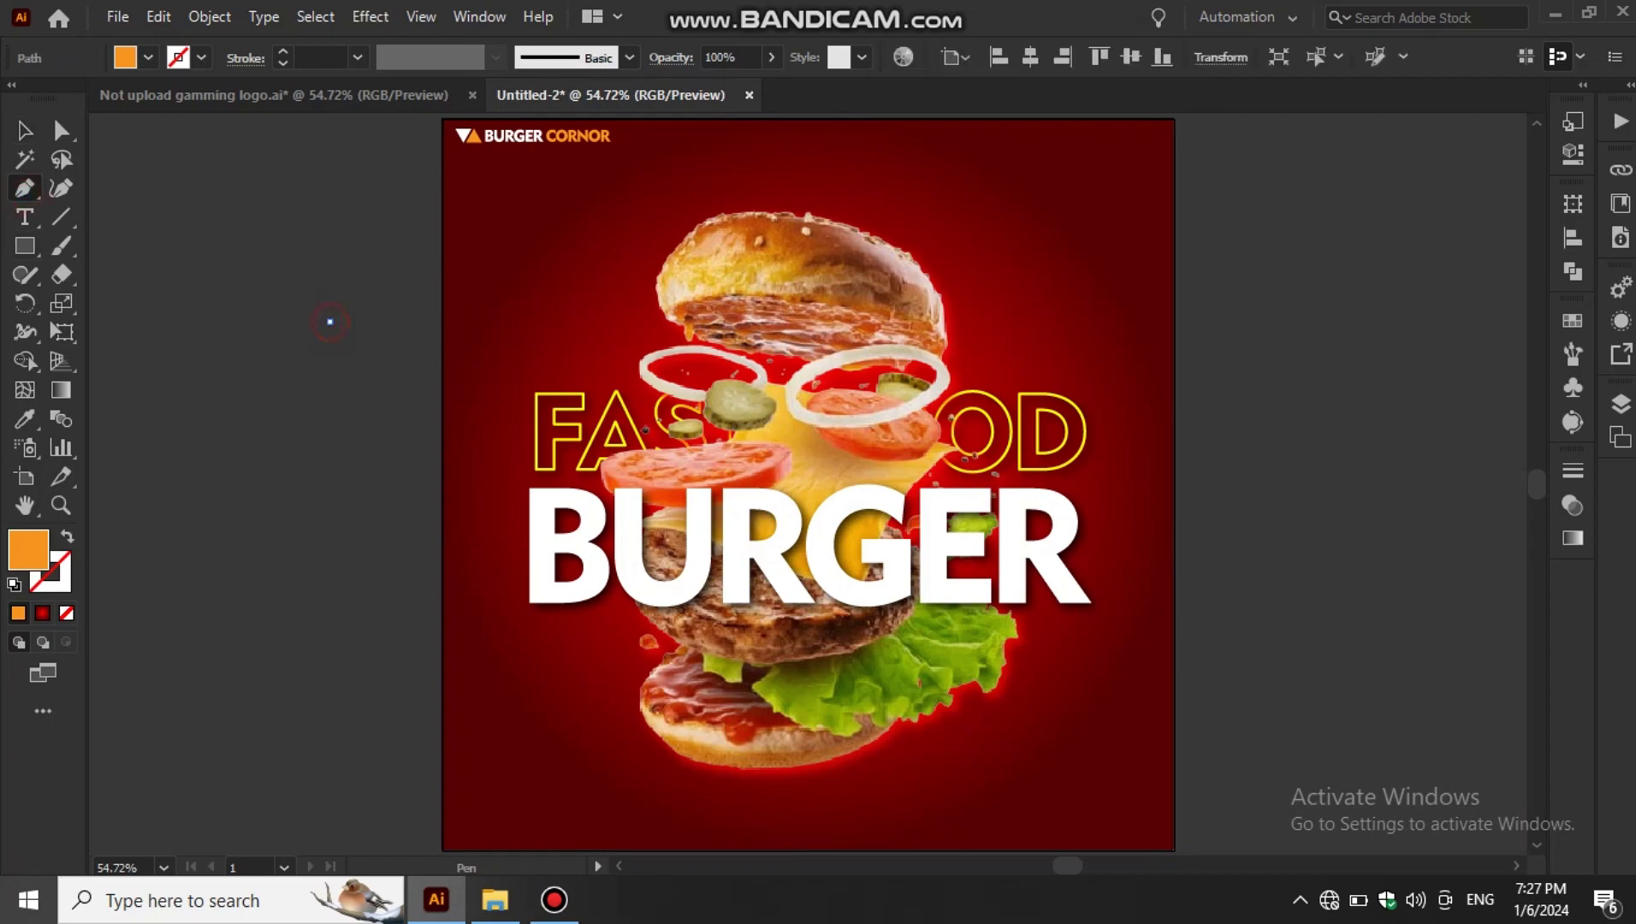
pyautogui.click(330, 320)
pyautogui.press('v')
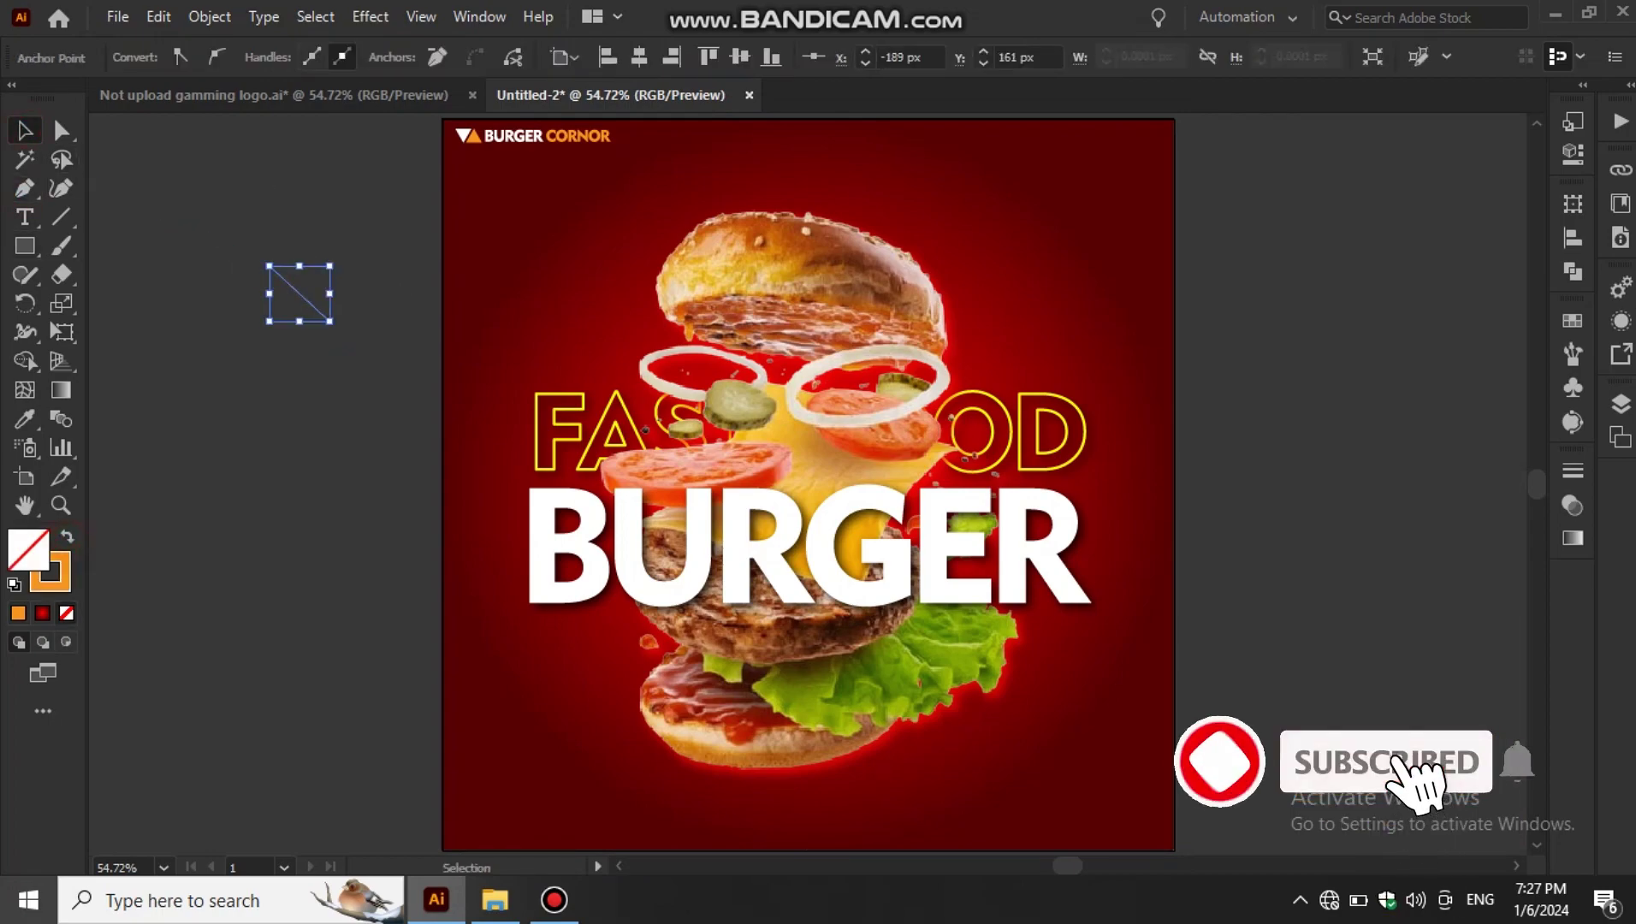
pyautogui.hotkey('shift', 'x')
pyautogui.click(308, 58)
pyautogui.write('7')
pyautogui.press('Return')
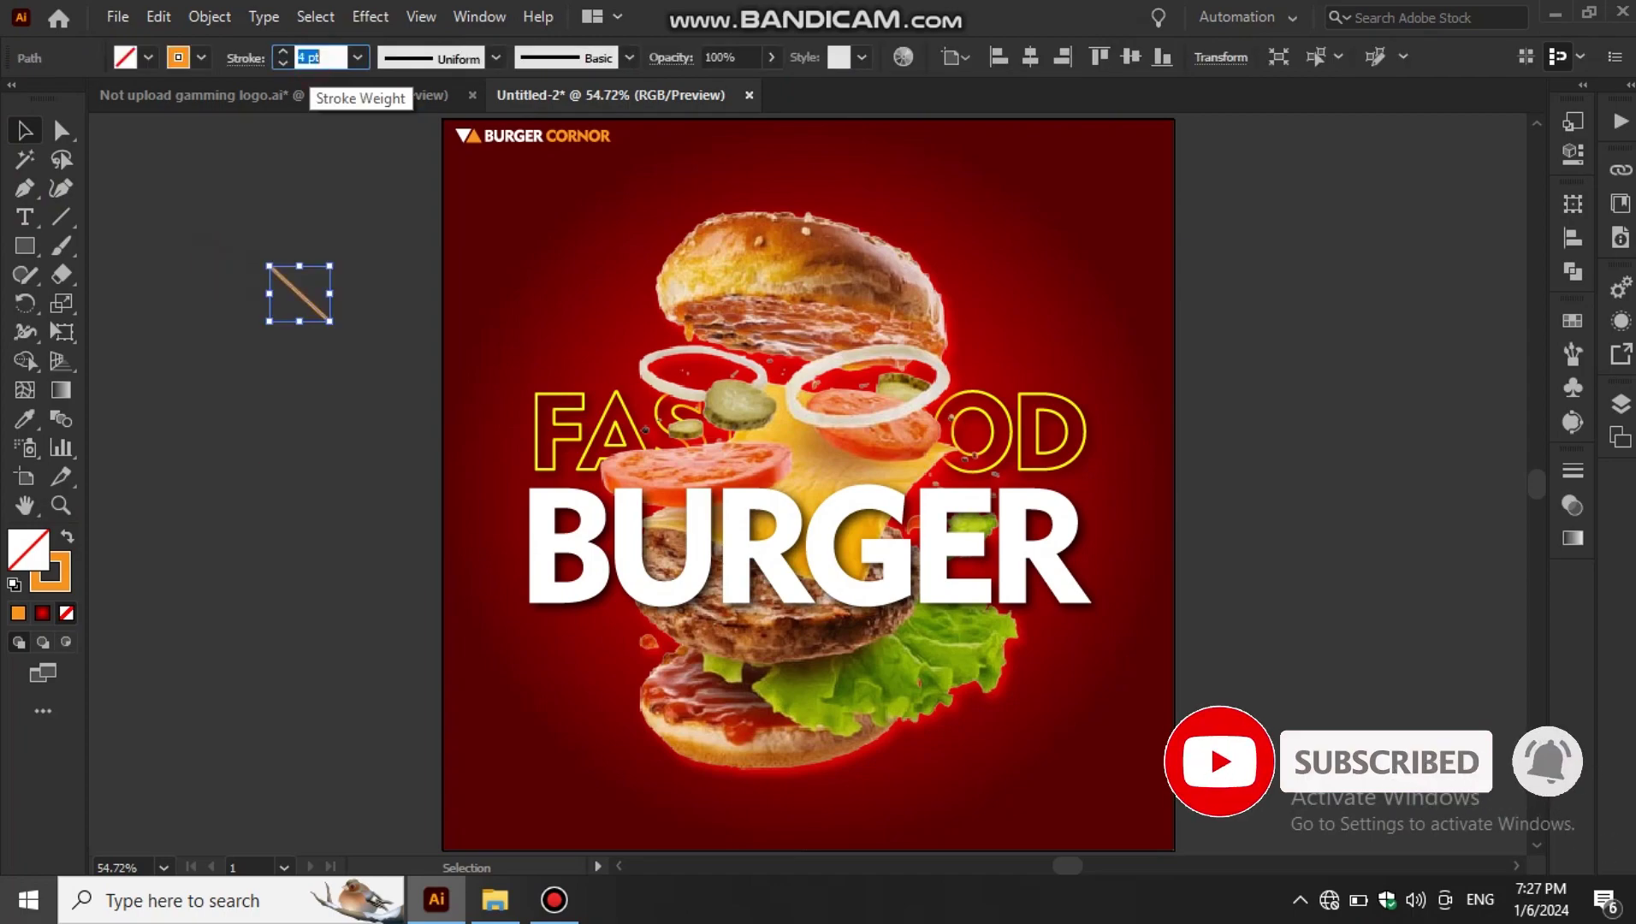
pyautogui.click(495, 57)
pyautogui.click(418, 134)
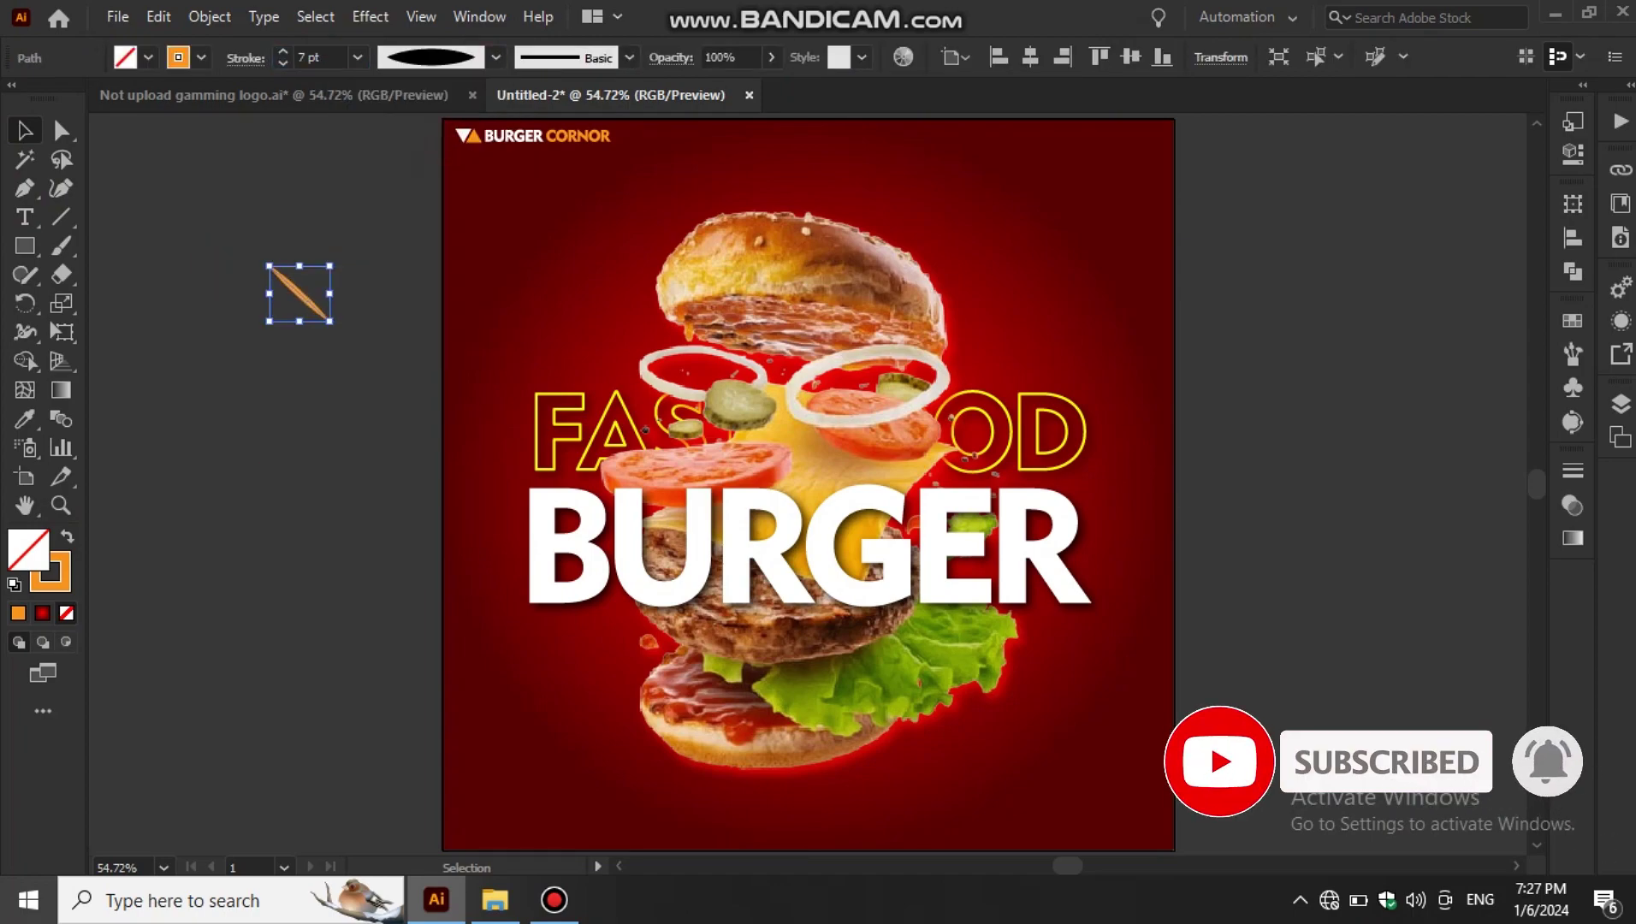
pyautogui.hotkey('ctrl', '=')
pyautogui.hotkey('ctrl', '=')
pyautogui.hotkey('ctrl', '=')
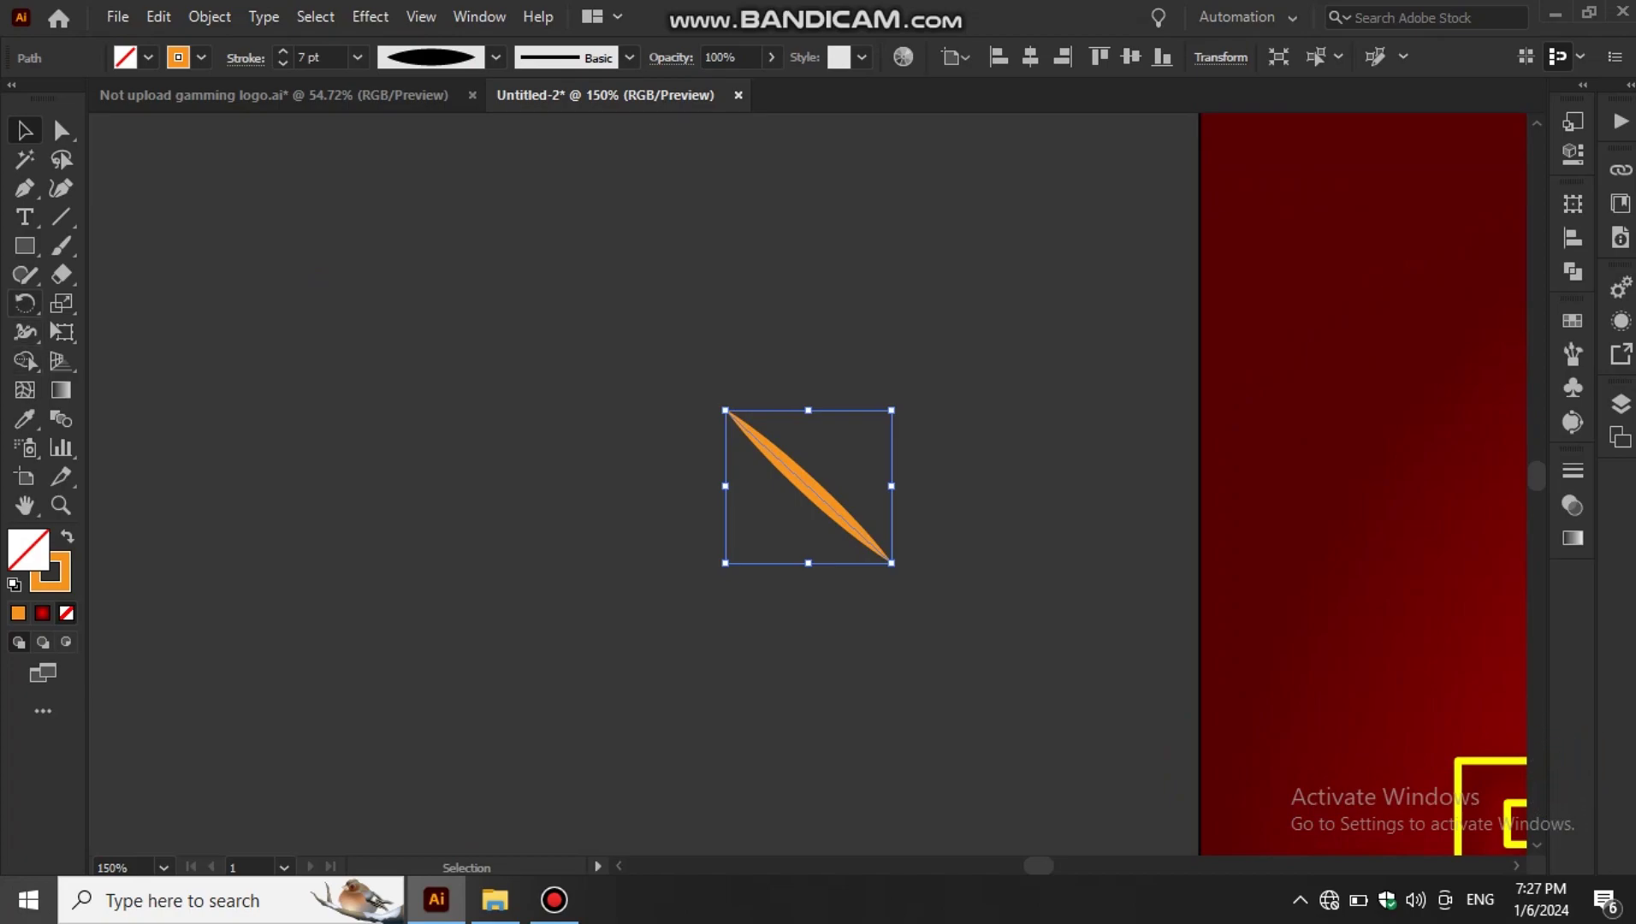
# - Rotate two copies around the tip to make three spikes, and group them
pyautogui.press('r')
pyautogui.moveTo(834, 510); pyautogui.dragTo(812, 557)
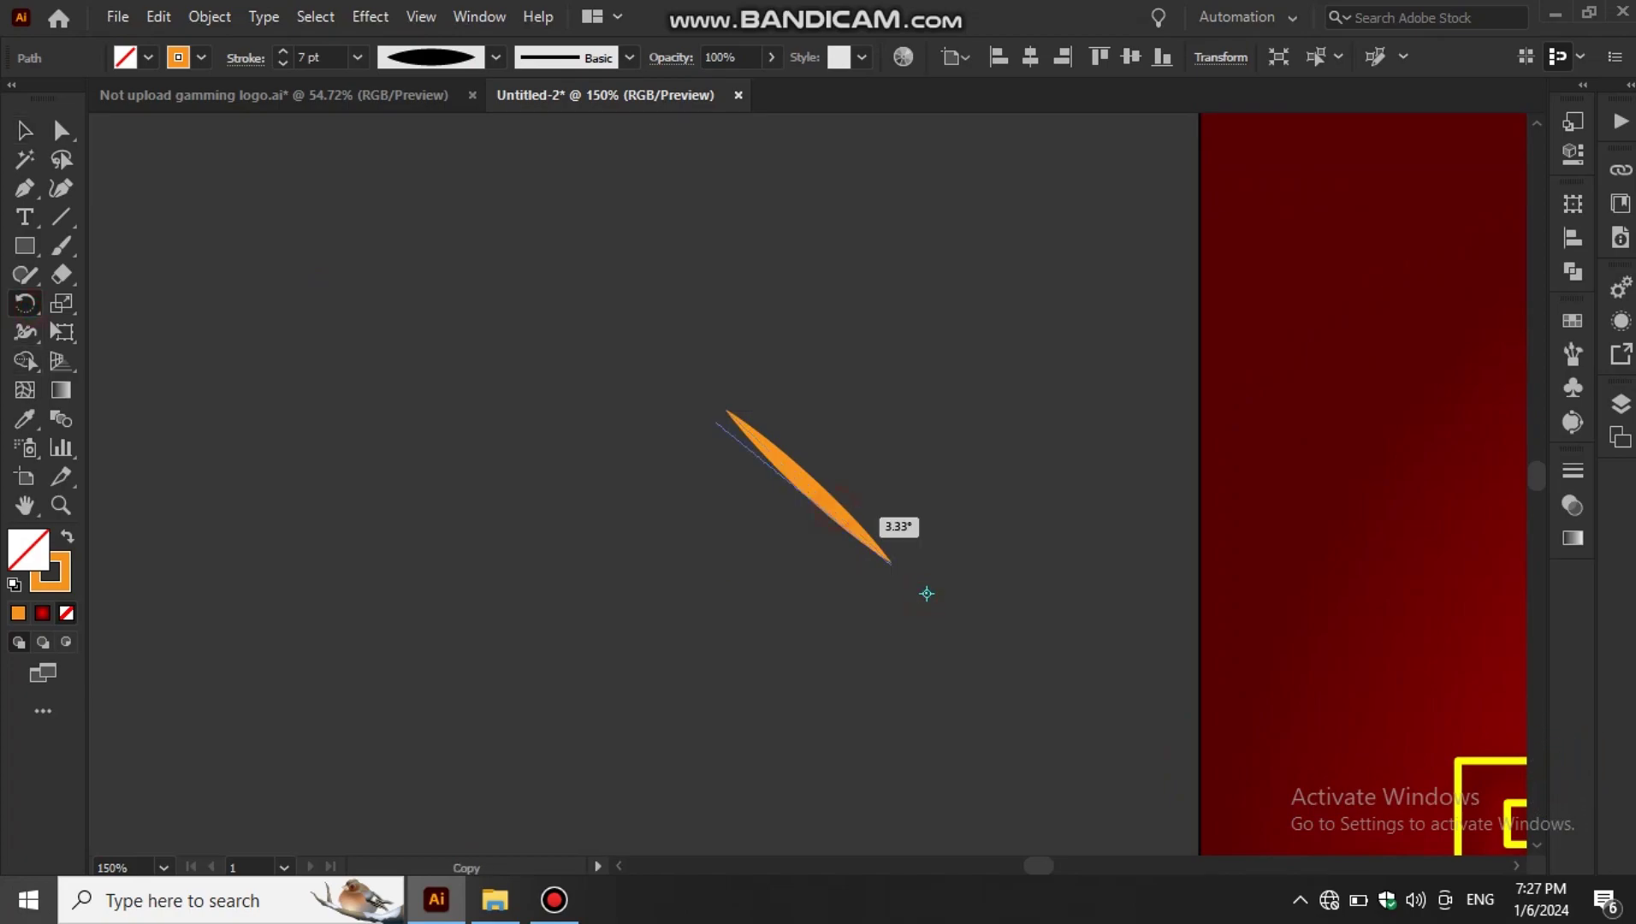
pyautogui.hotkey('ctrl', 'd')
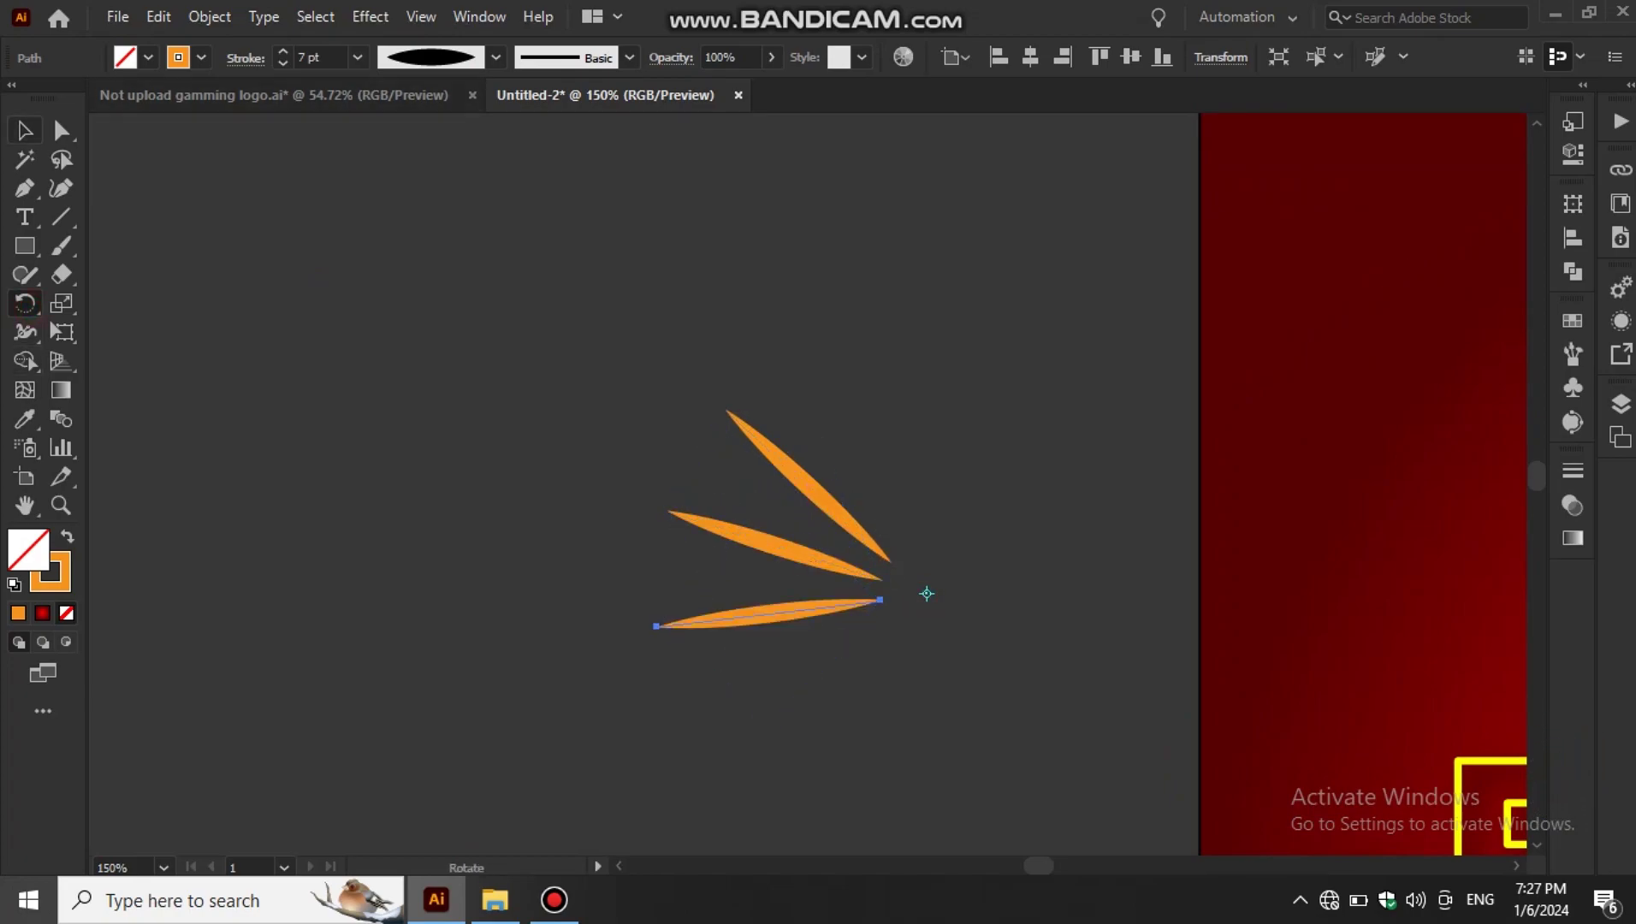
pyautogui.press('v')
pyautogui.moveTo(431, 328); pyautogui.dragTo(896, 728)
pyautogui.hotkey('ctrl', 'g')
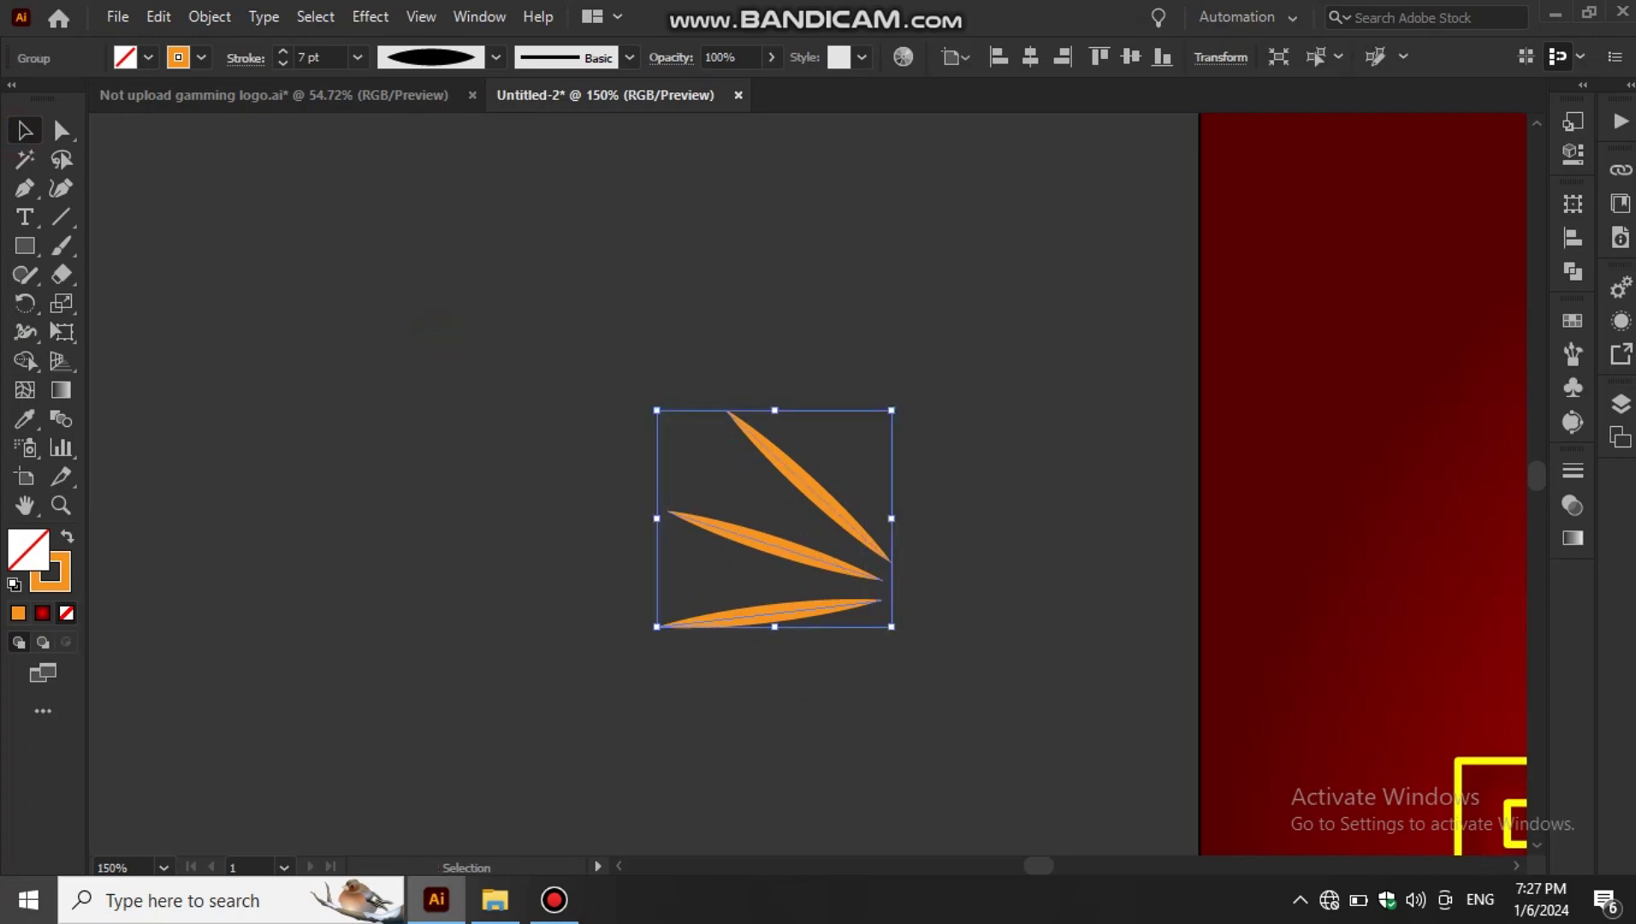
# - Move the spike group beside the burger's top bun
pyautogui.moveTo(907, 642); pyautogui.dragTo(896, 694)
pyautogui.hotkey('ctrl', 'z')
pyautogui.hotkey('ctrl', '0')
pyautogui.moveTo(318, 326)
pyautogui.mouseDown()
pyautogui.moveTo(659, 250)
pyautogui.moveTo(602, 329)
pyautogui.mouseUp()
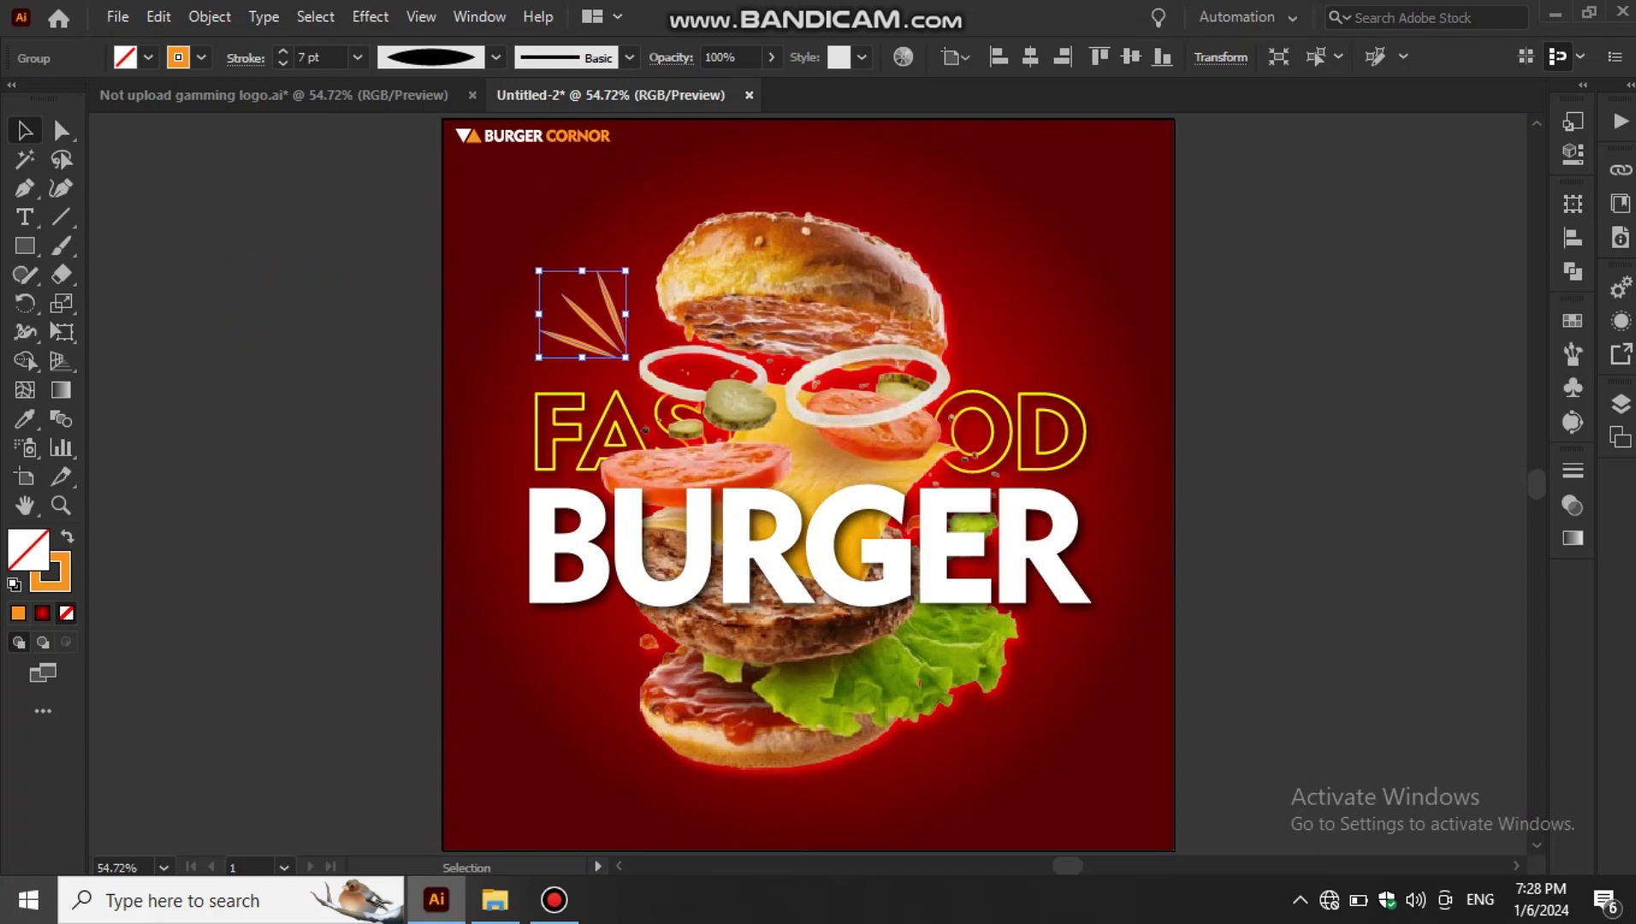
# - Change the spike group's stroke colour to white
pyautogui.press('x')
pyautogui.press('F6')
pyautogui.click(201, 57)
pyautogui.click(39, 110)
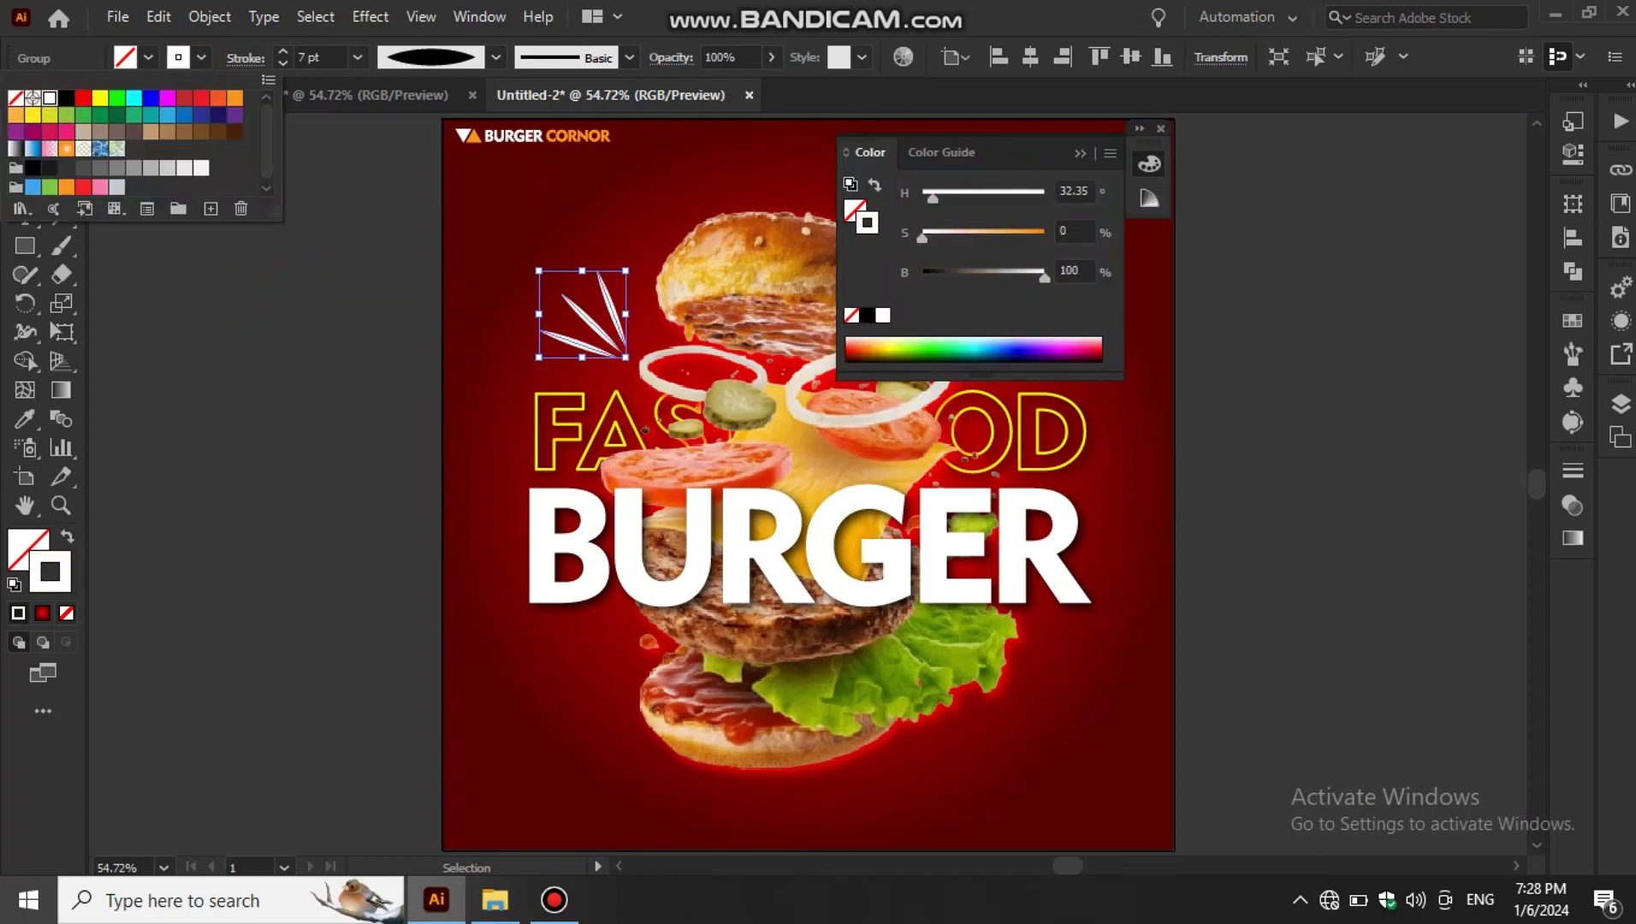
pyautogui.click(257, 514)
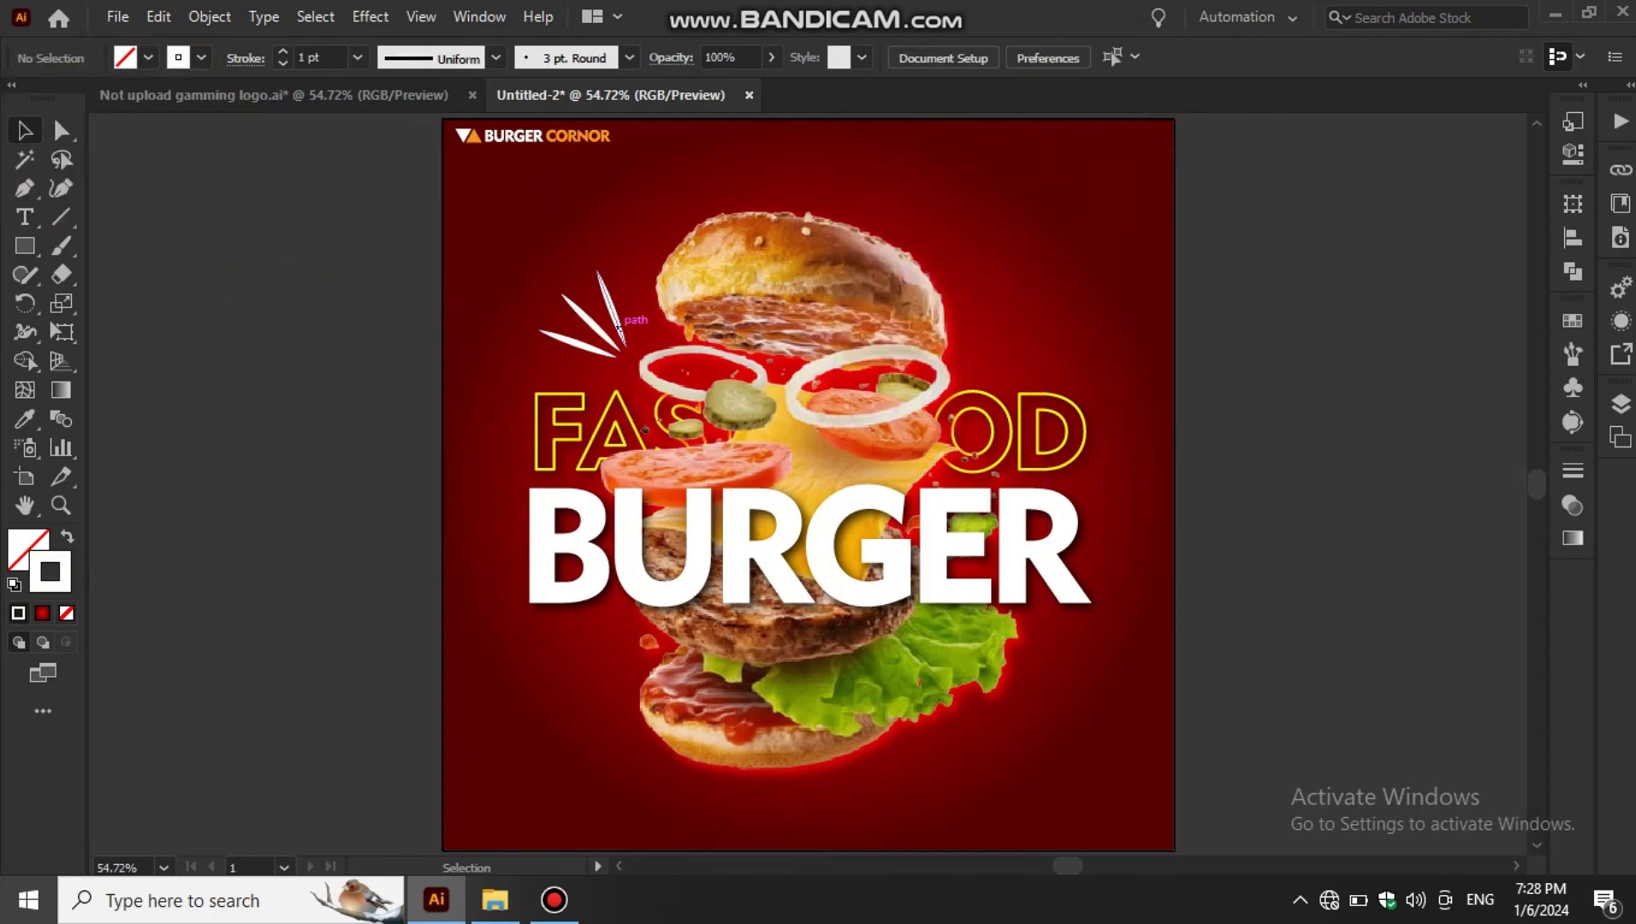
# - Place a copy of the white spike fan beside the lettuce at the burger's lower right
pyautogui.click(590, 316)
pyautogui.moveTo(591, 317)
pyautogui.mouseDown()
pyautogui.moveTo(1145, 736)
pyautogui.moveTo(1113, 667)
pyautogui.moveTo(1064, 670)
pyautogui.moveTo(1075, 679)
pyautogui.mouseUp()
pyautogui.click(1330, 635)
pyautogui.click(1227, 662)
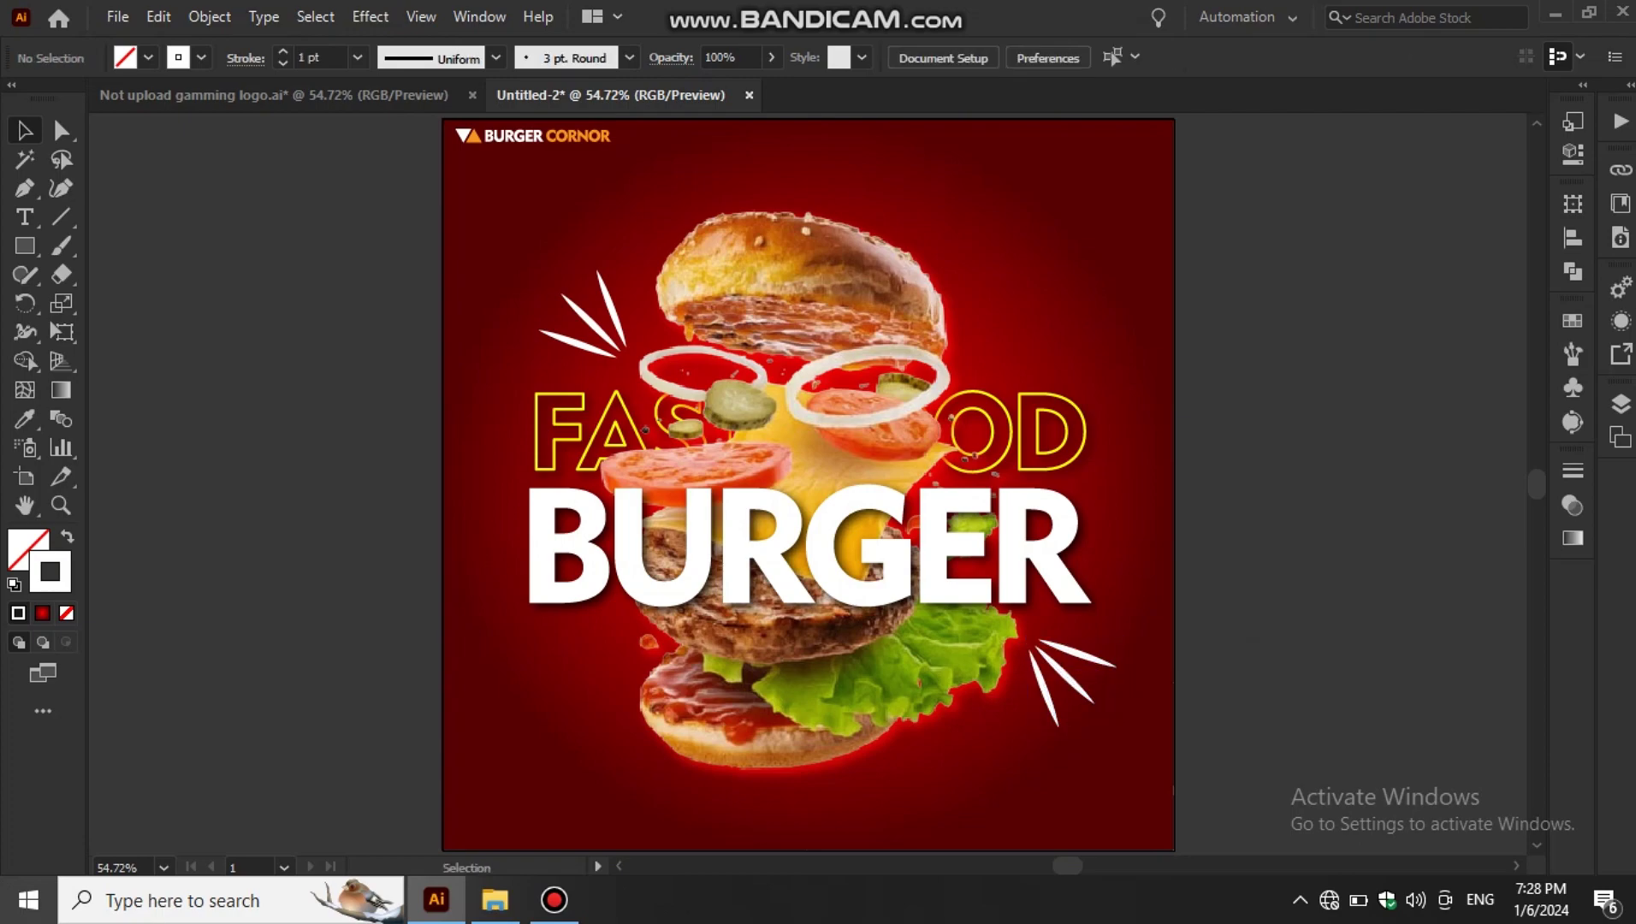
# - Draw a two-curve wavy path off the artboard and split it at its middle point
pyautogui.hotkey('ctrl', '-')
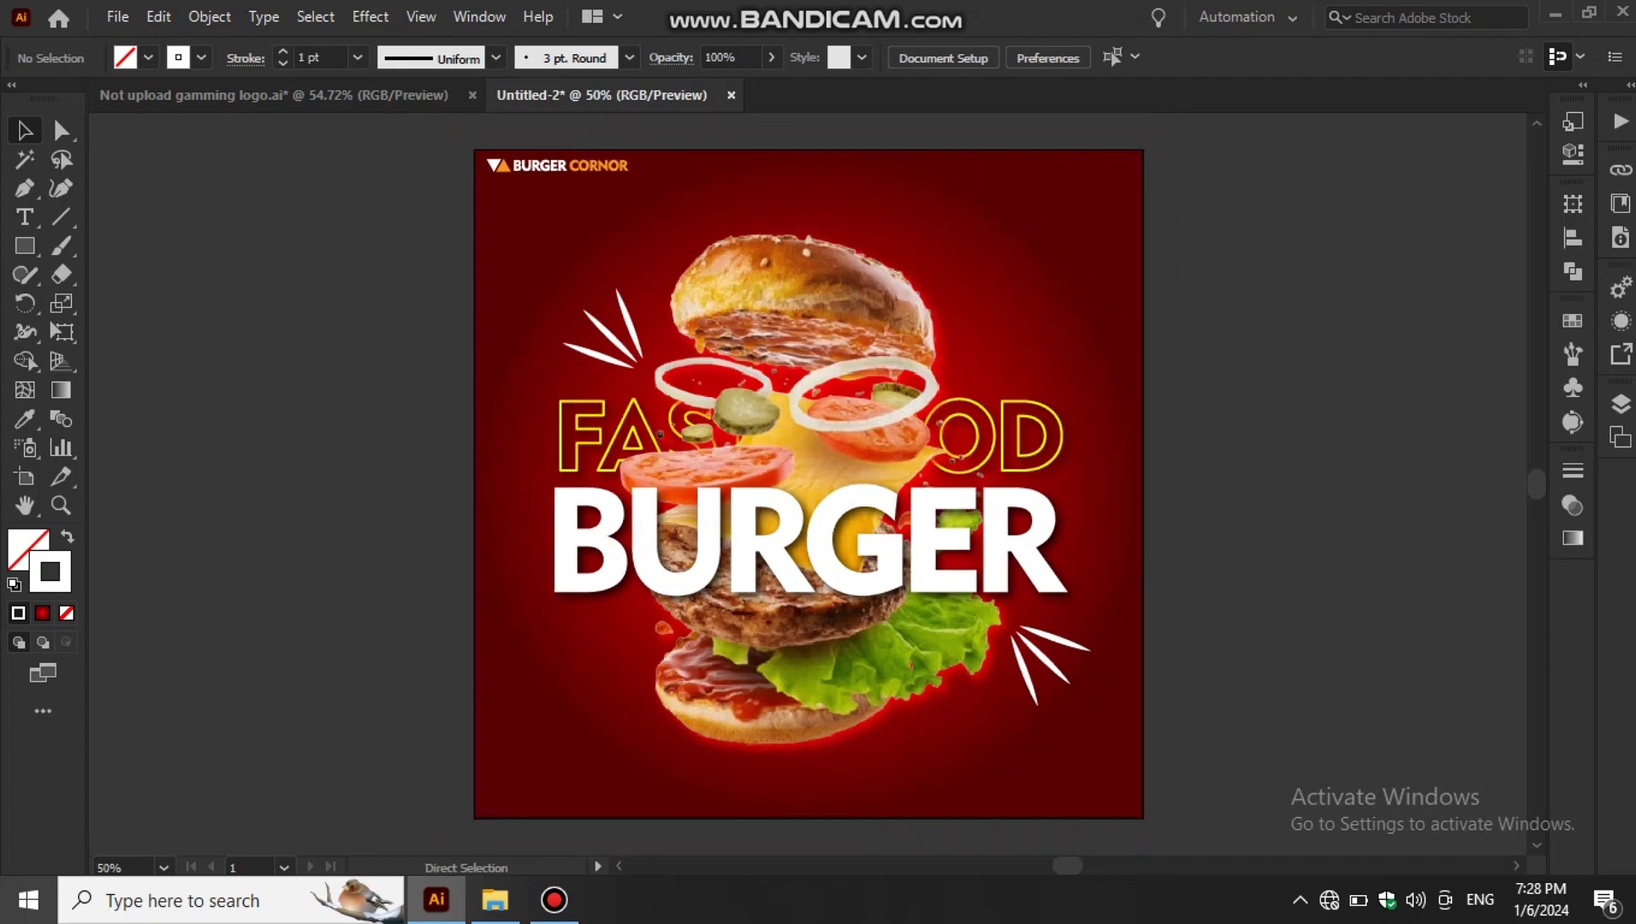
pyautogui.hotkey('ctrl', '-')
pyautogui.press('p')
pyautogui.click(159, 261)
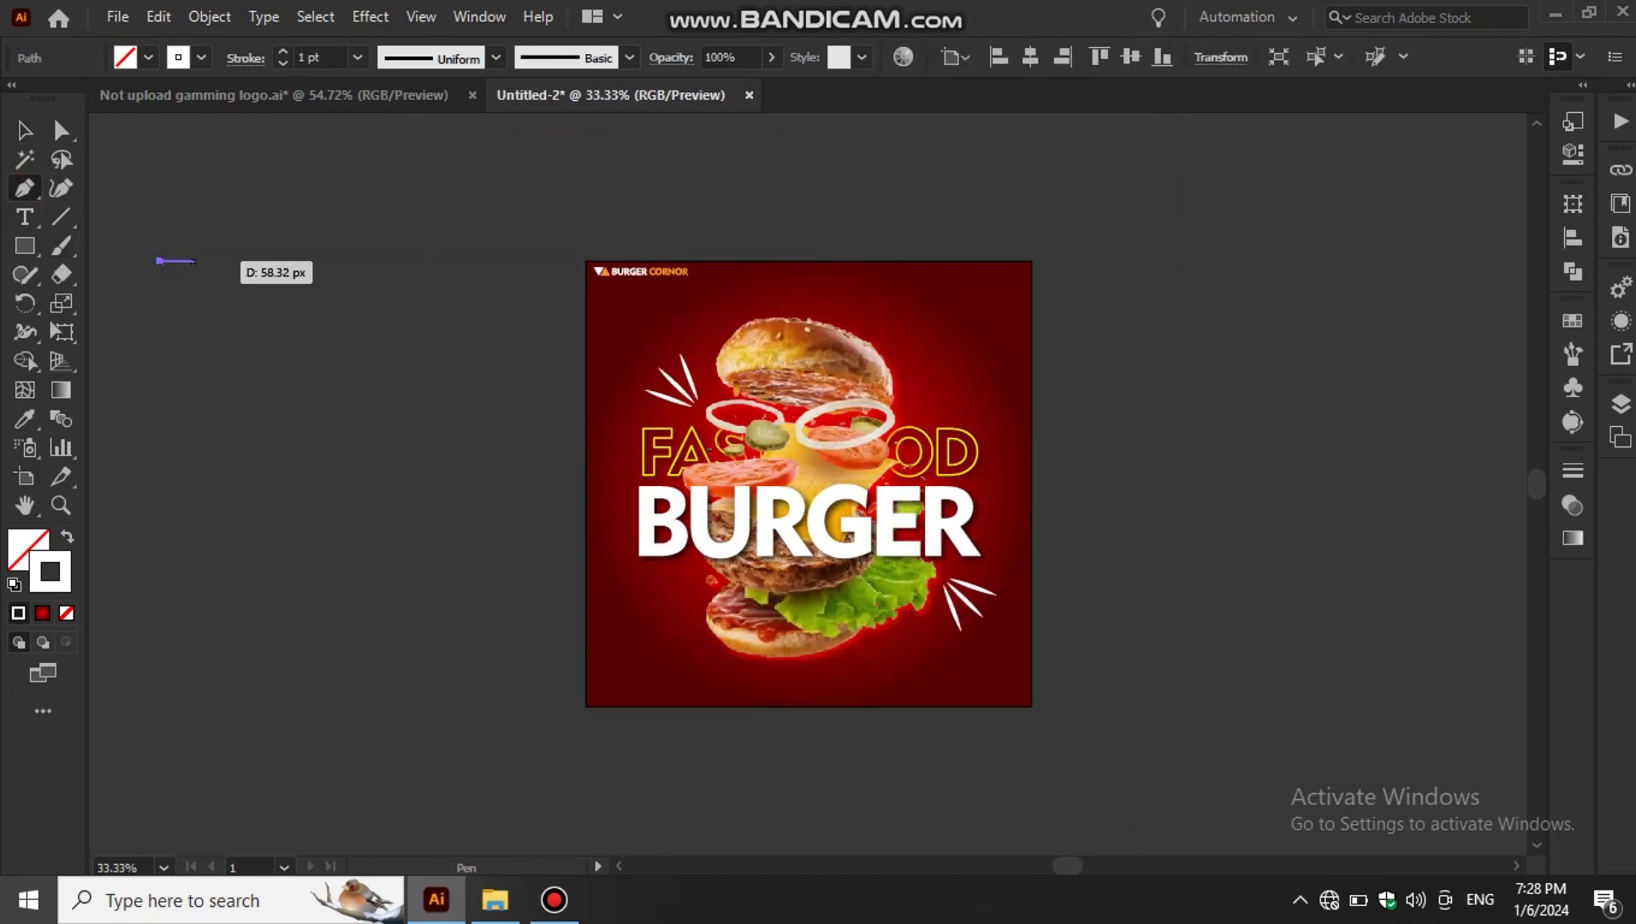
pyautogui.moveTo(189, 257); pyautogui.dragTo(201, 264)
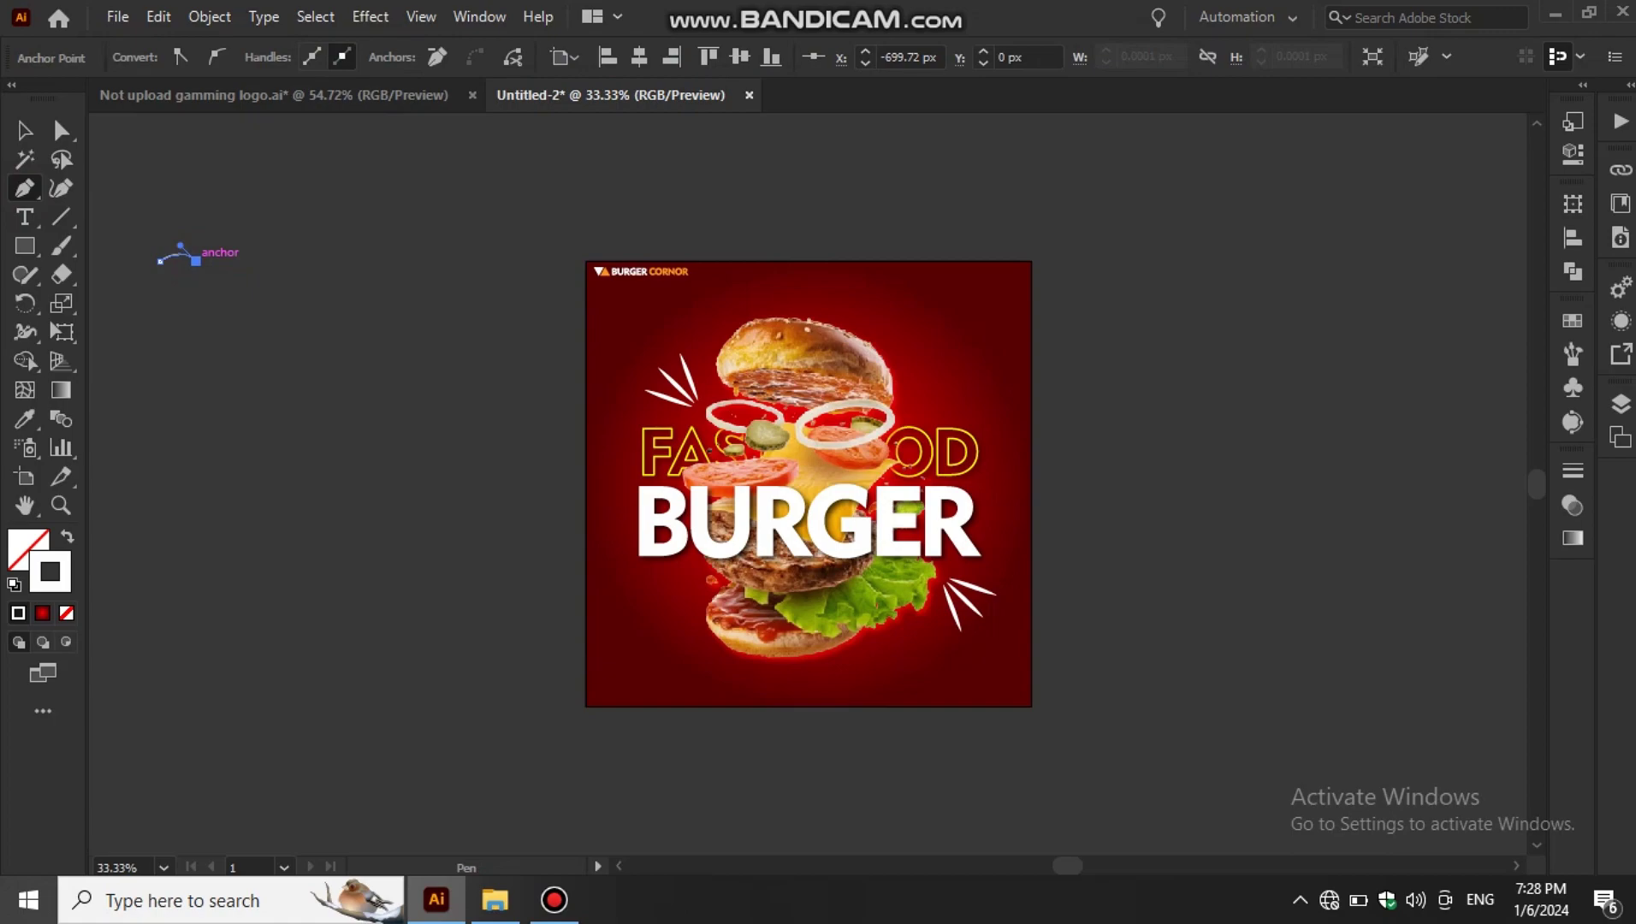
pyautogui.hotkey('ctrl', '1')
pyautogui.click(905, 482)
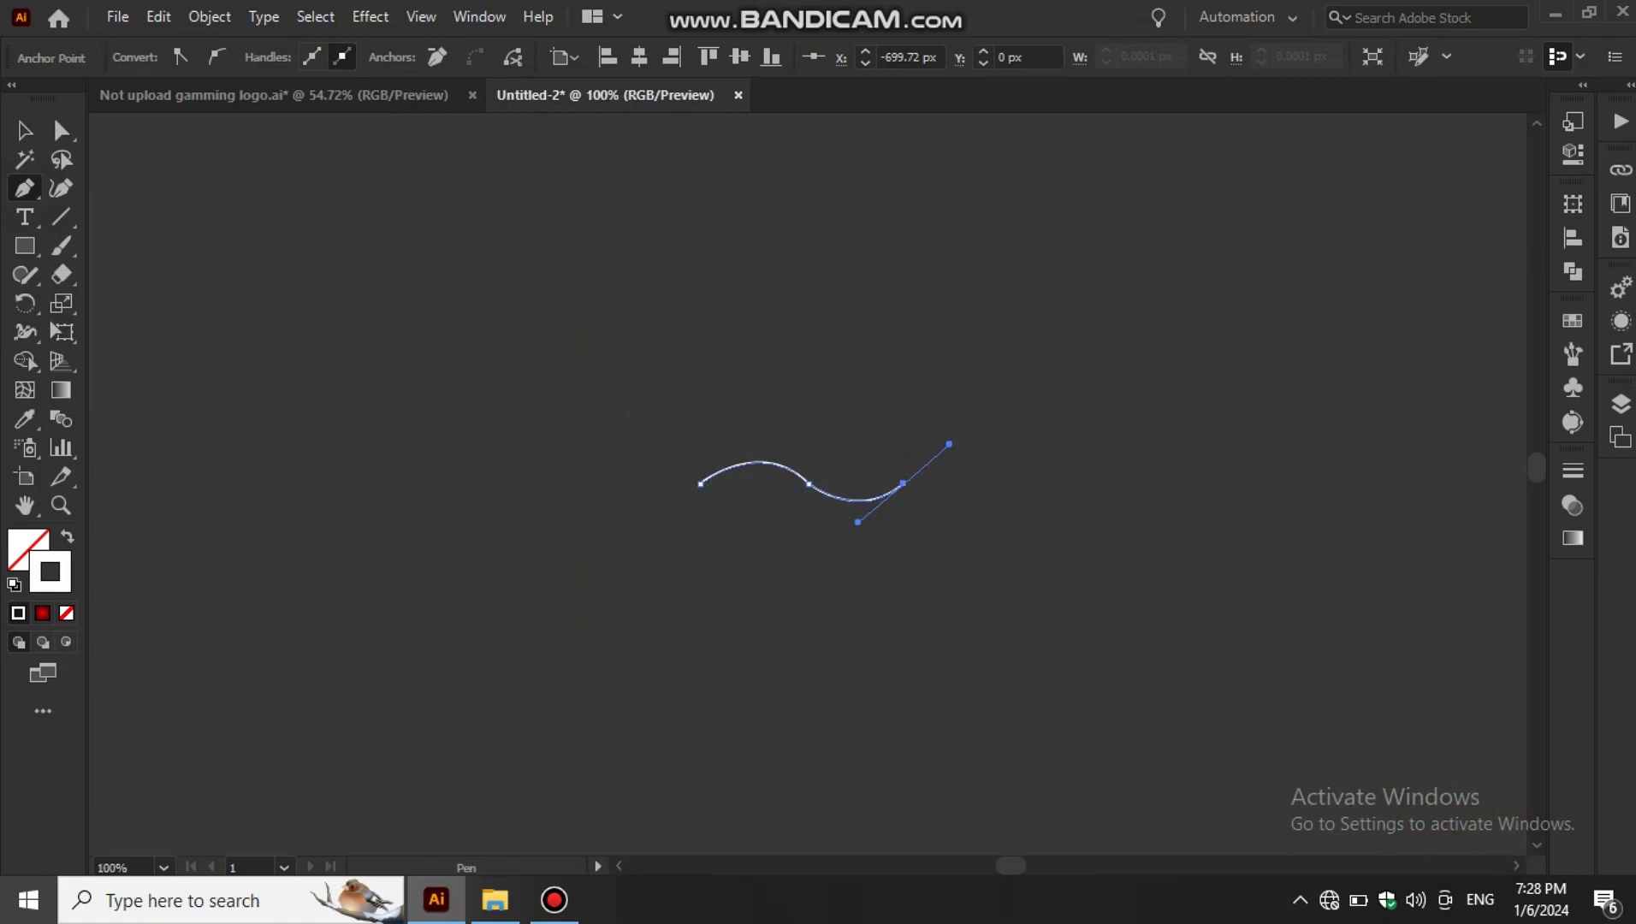
pyautogui.click(24, 130)
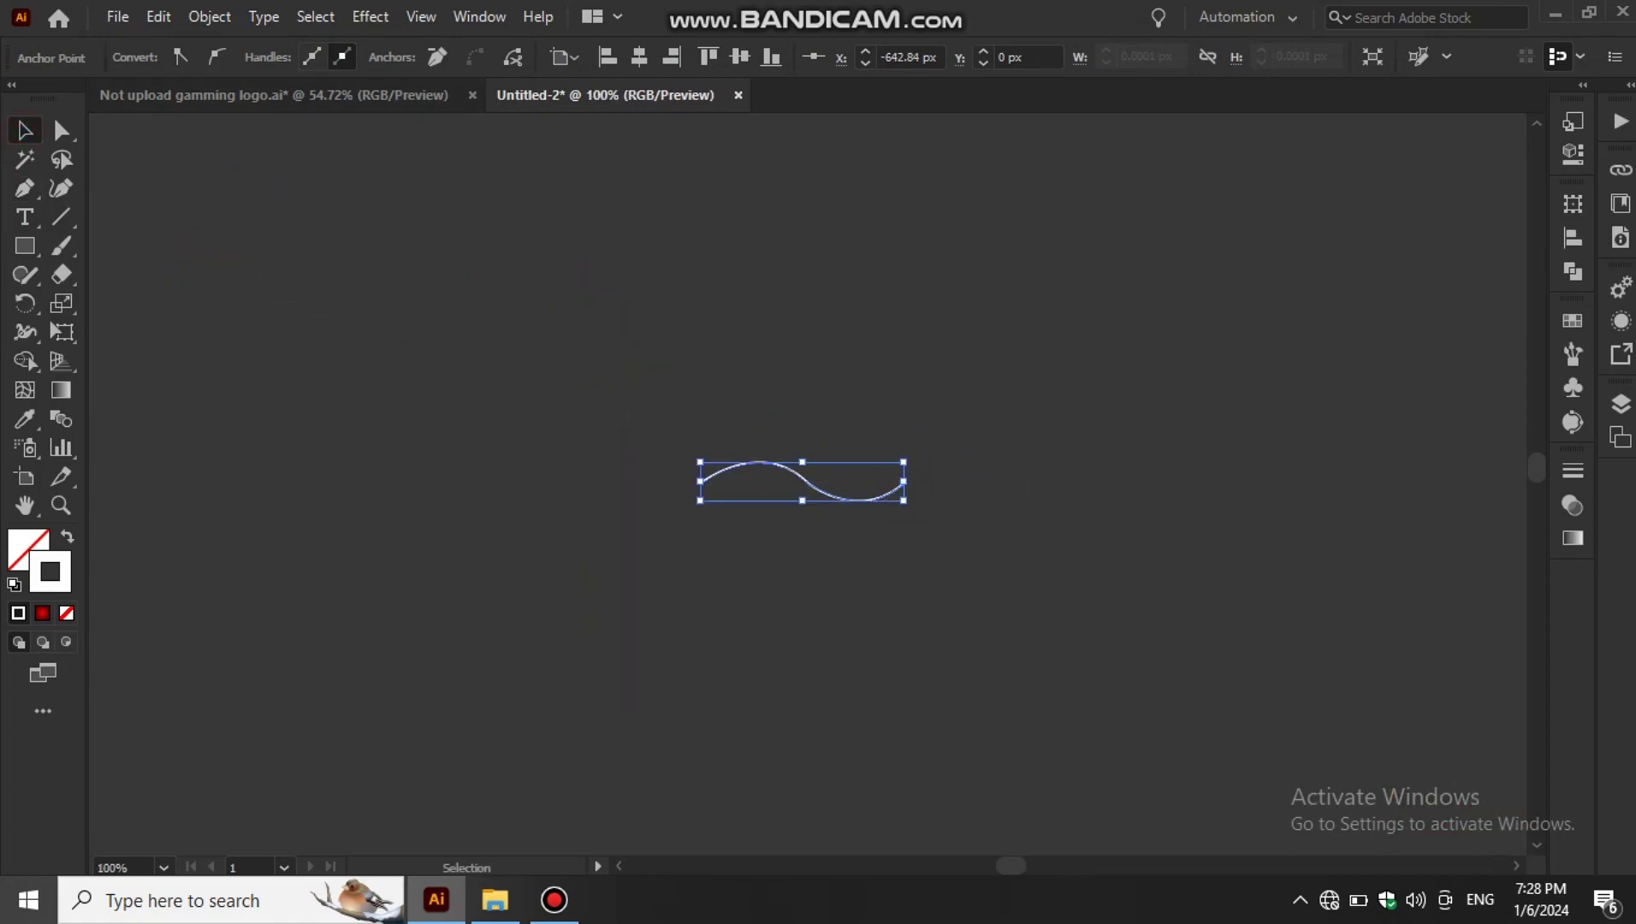
pyautogui.click(512, 56)
# - Copy the wave to the right and line it up with the first
pyautogui.click(673, 425)
pyautogui.hotkey('ctrl', 'a')
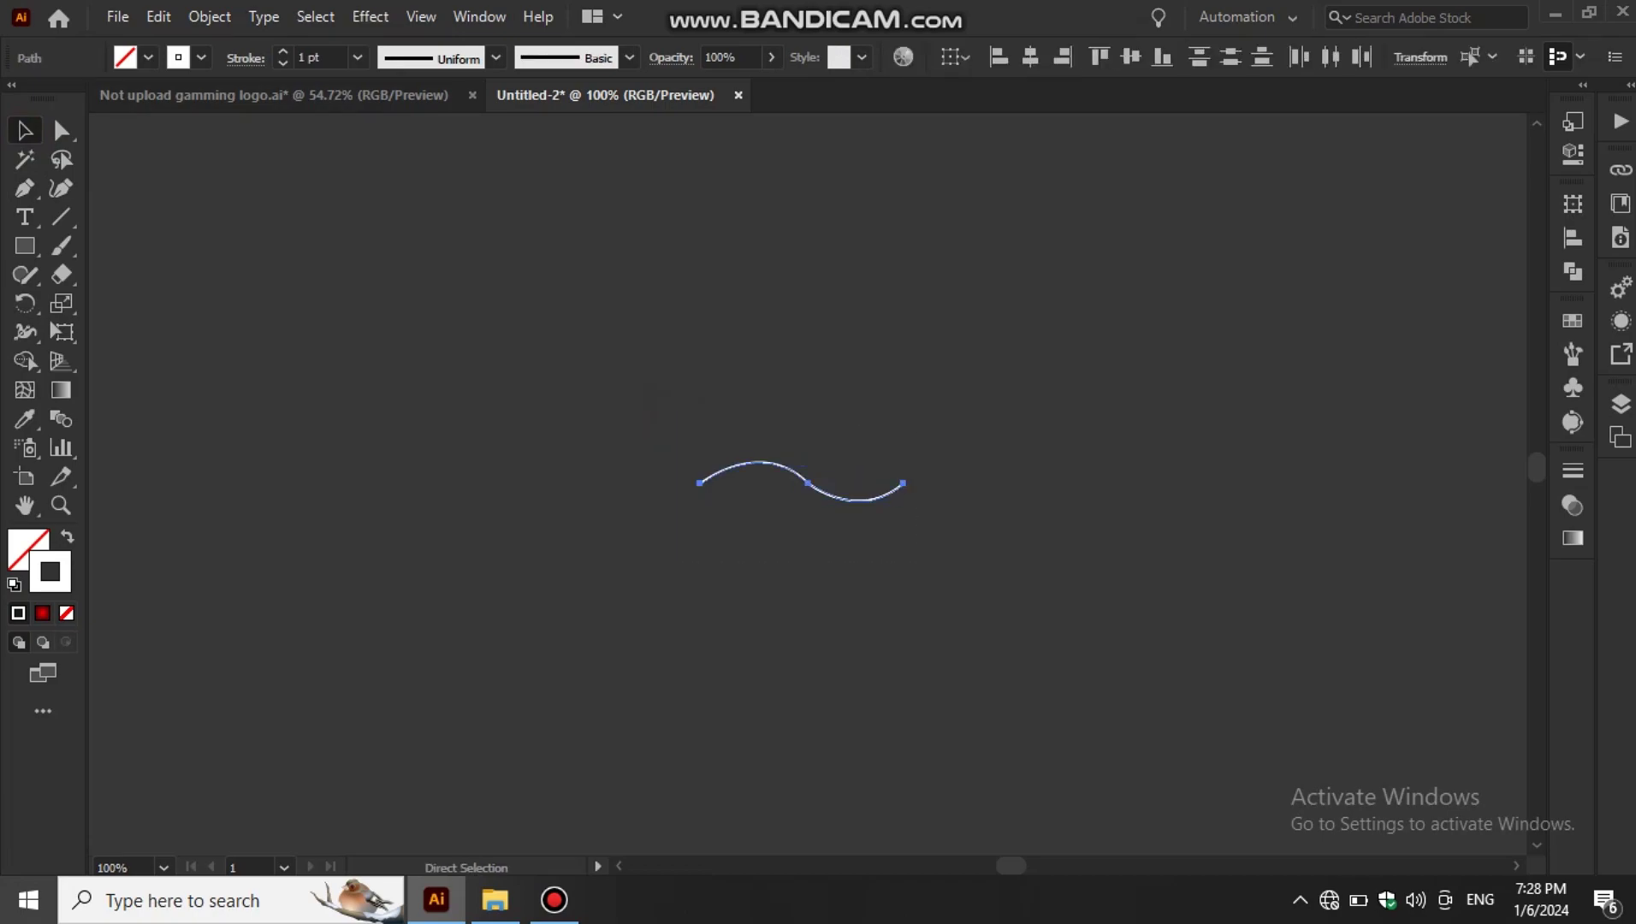
pyautogui.moveTo(856, 501); pyautogui.dragTo(1067, 501)
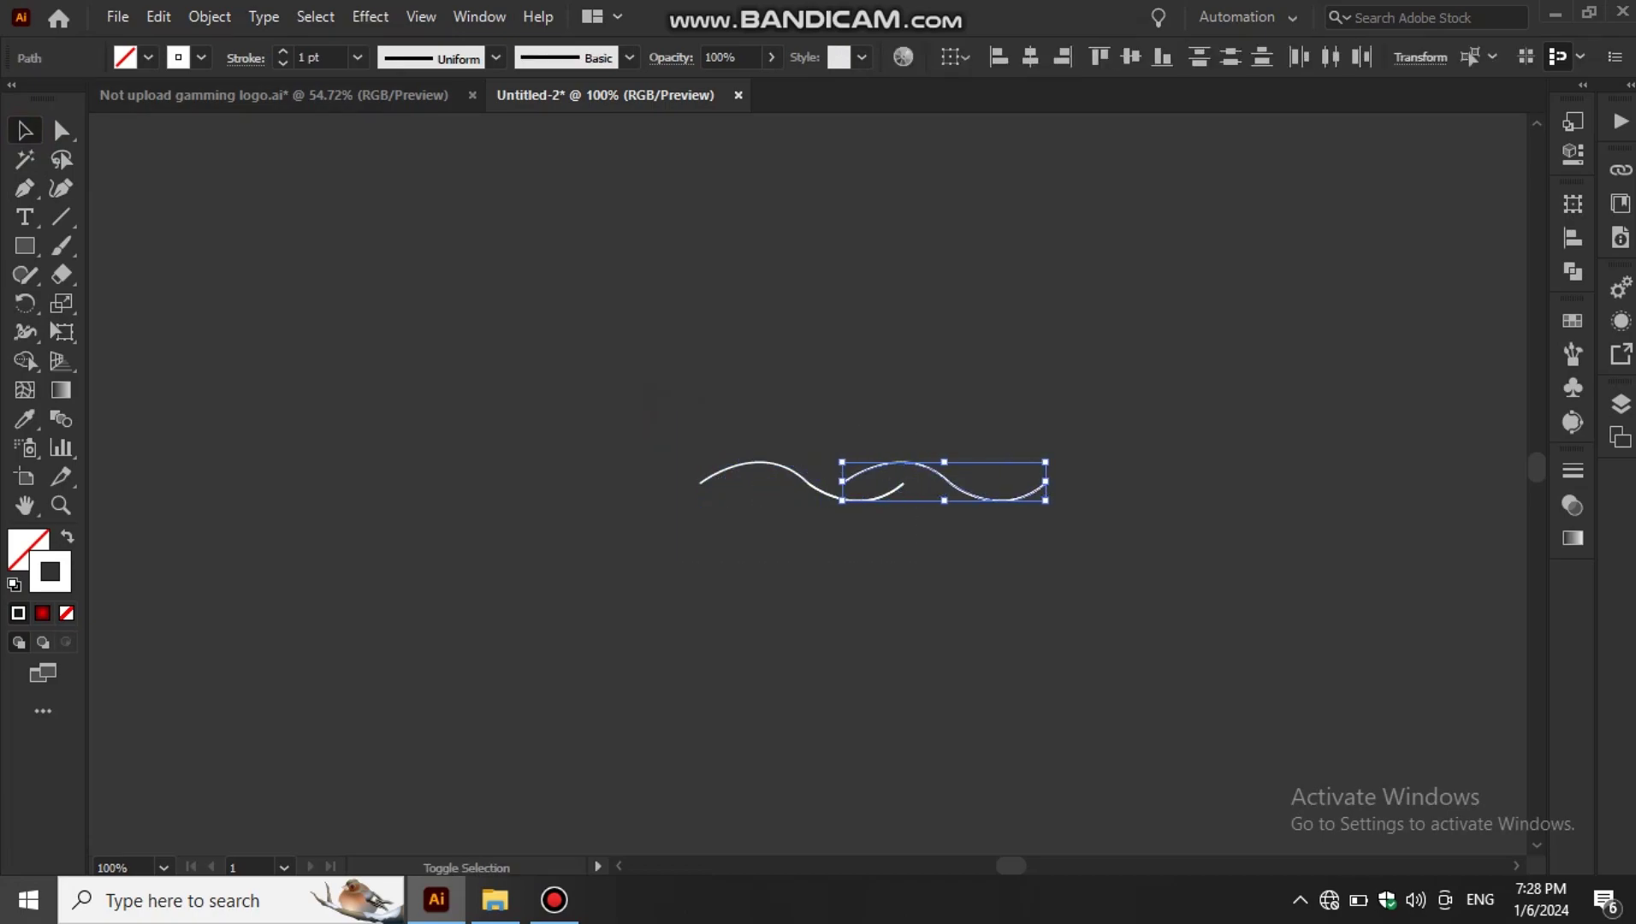
pyautogui.scroll(4, 1080, 479)
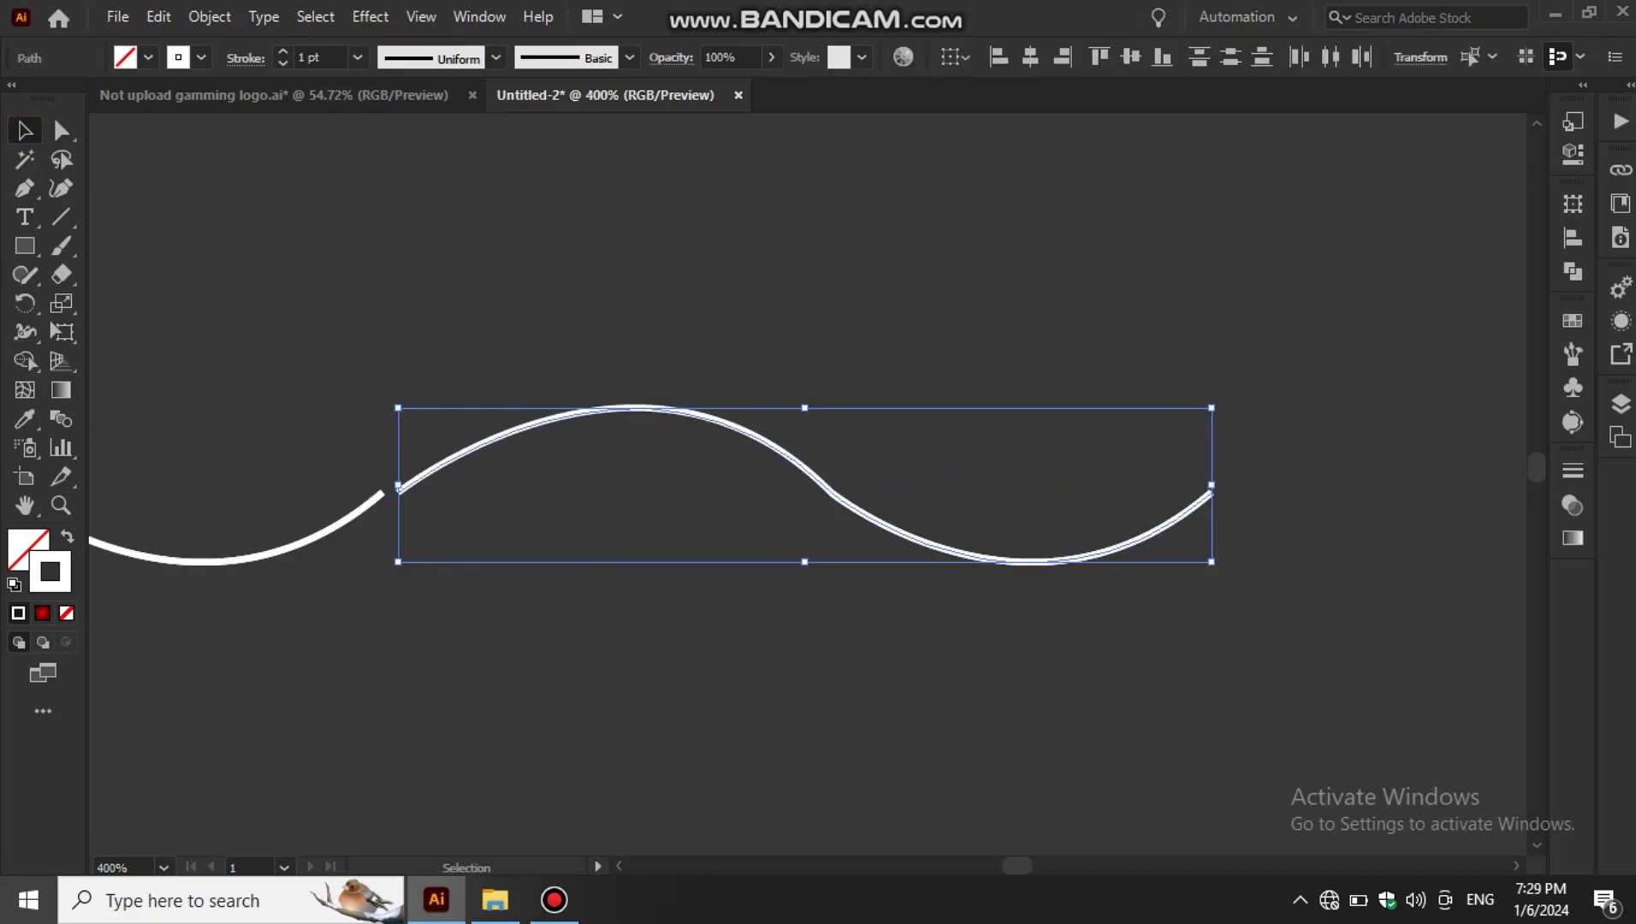
pyautogui.moveTo(490, 444); pyautogui.dragTo(469, 450)
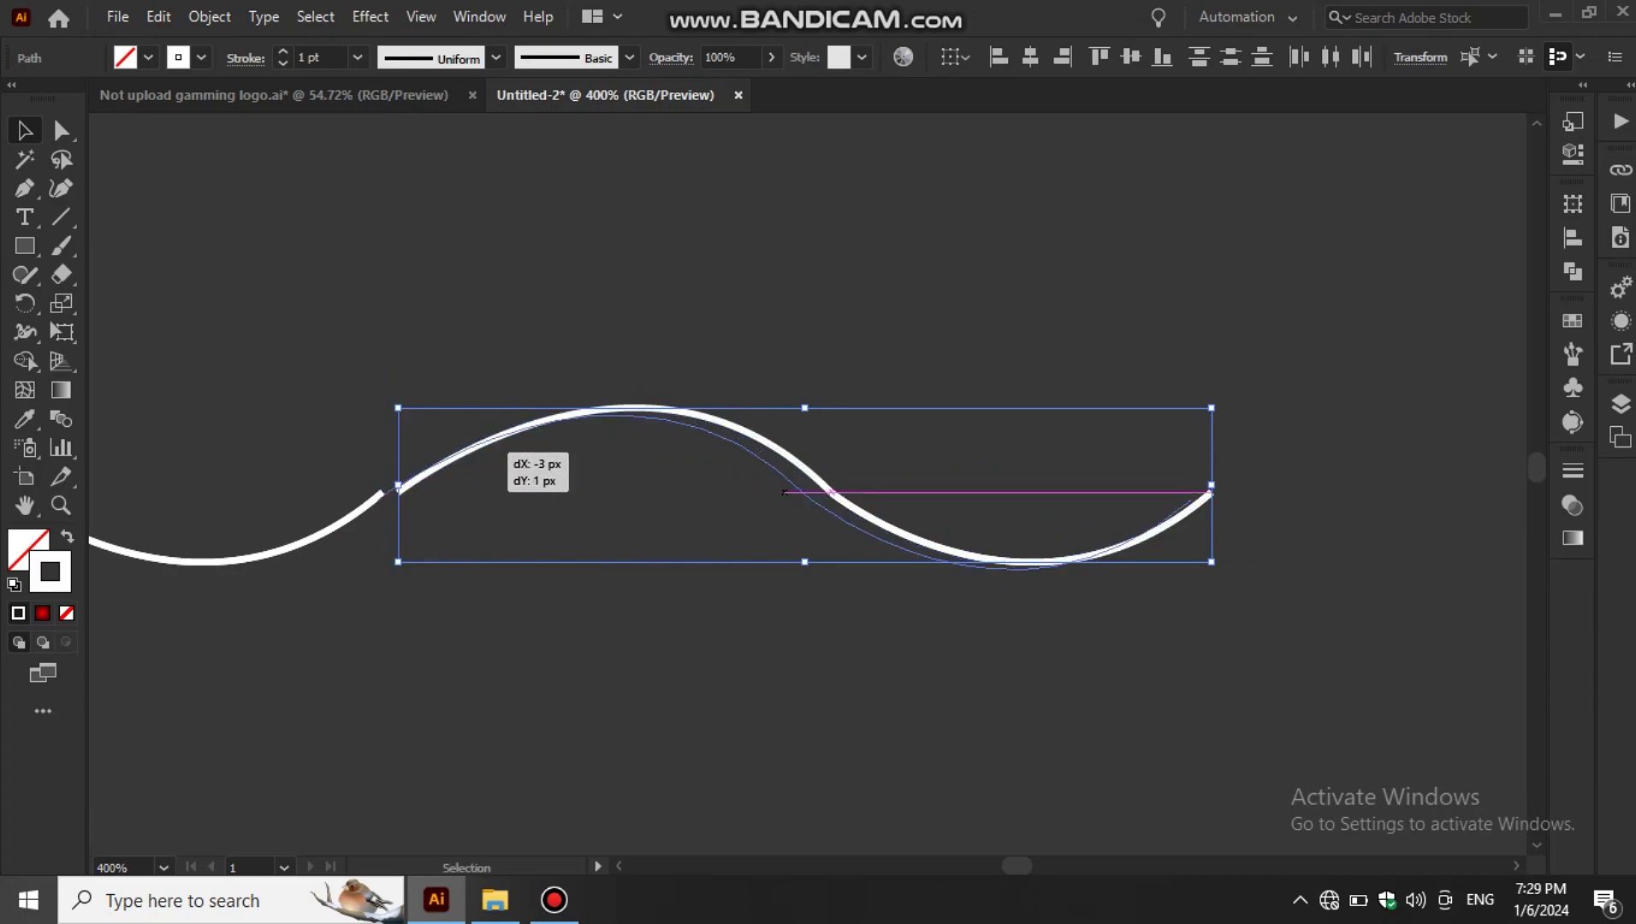
pyautogui.hotkey('ctrl', 'a')
# - Try joining the two wave pieces at their meeting anchor, then dismiss the warning
pyautogui.press('a')
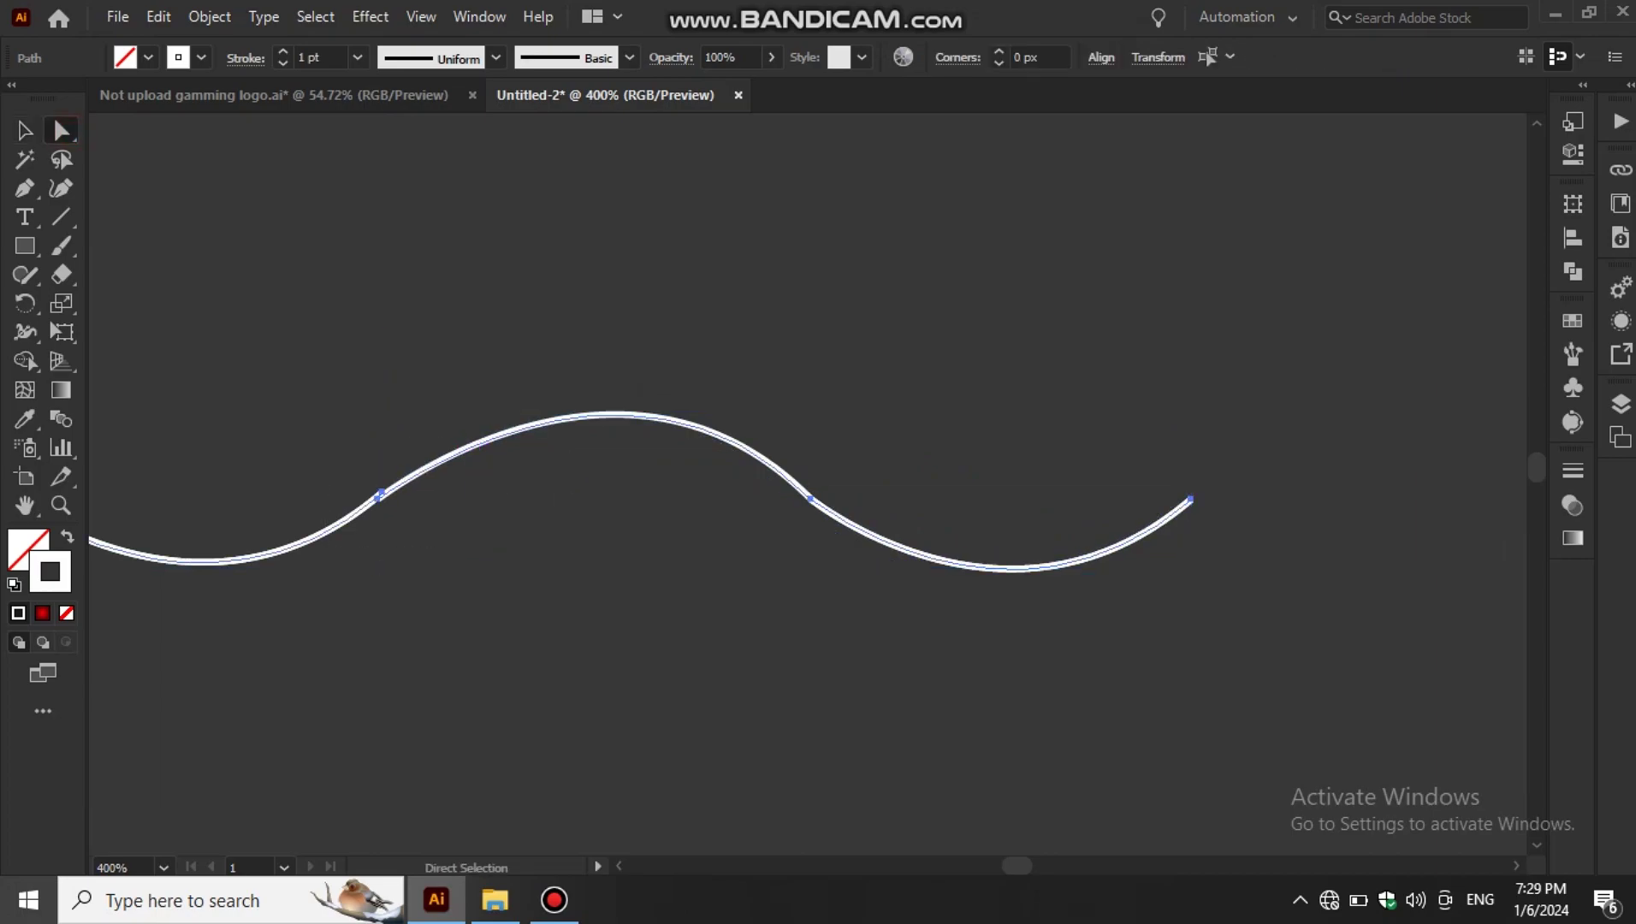
pyautogui.click(380, 495)
pyautogui.rightClick(382, 495)
pyautogui.click(437, 550)
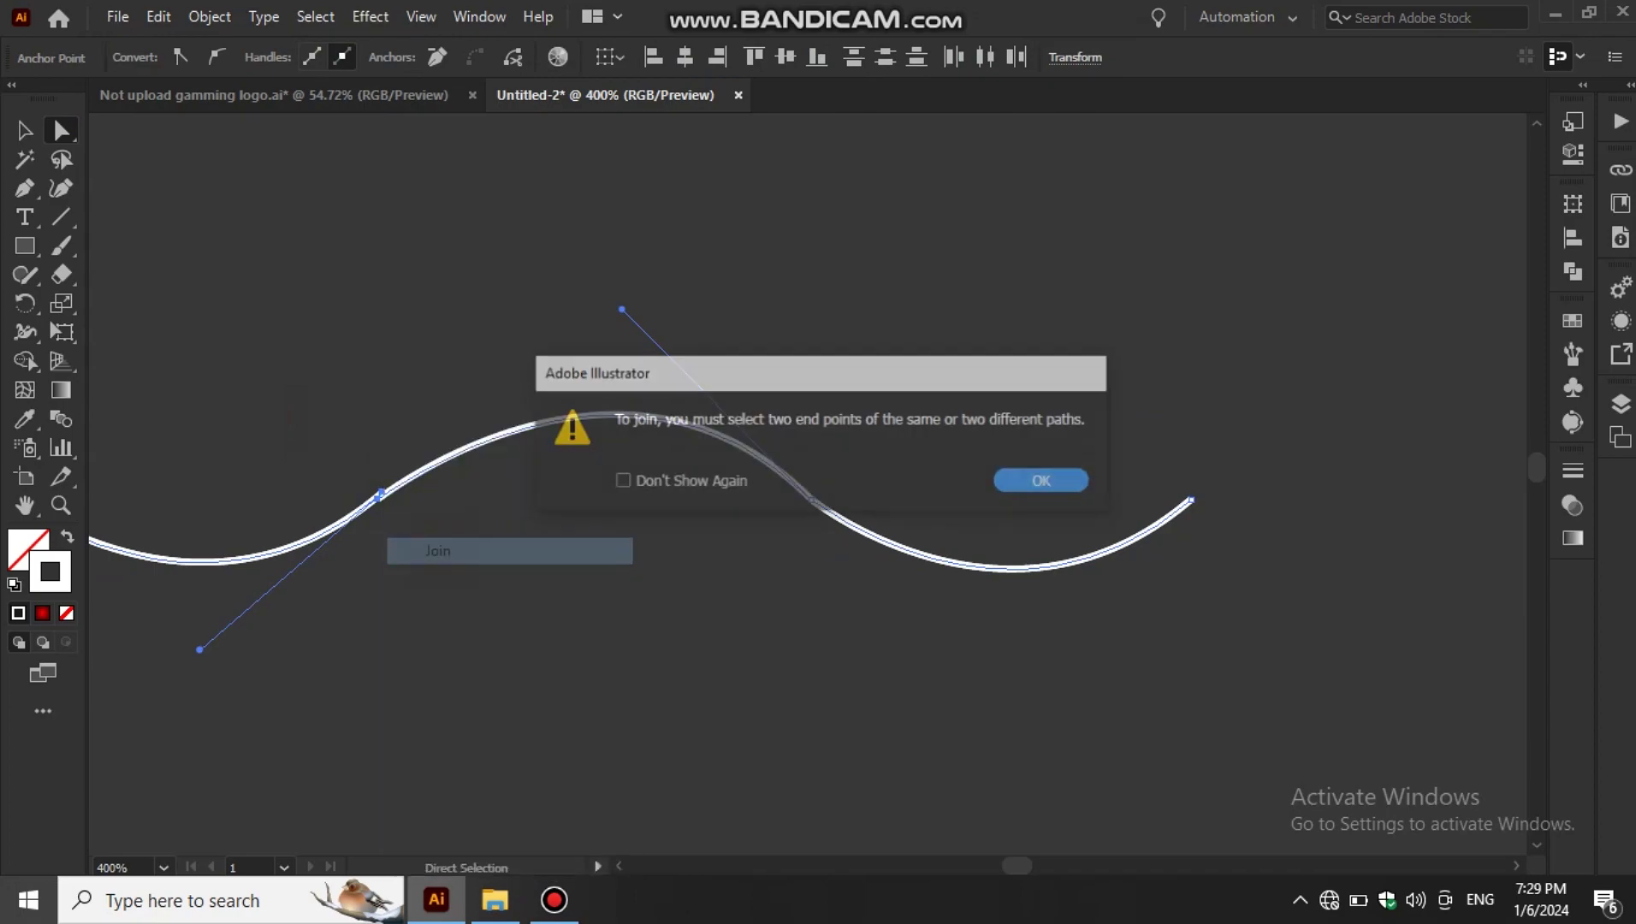
pyautogui.click(1042, 480)
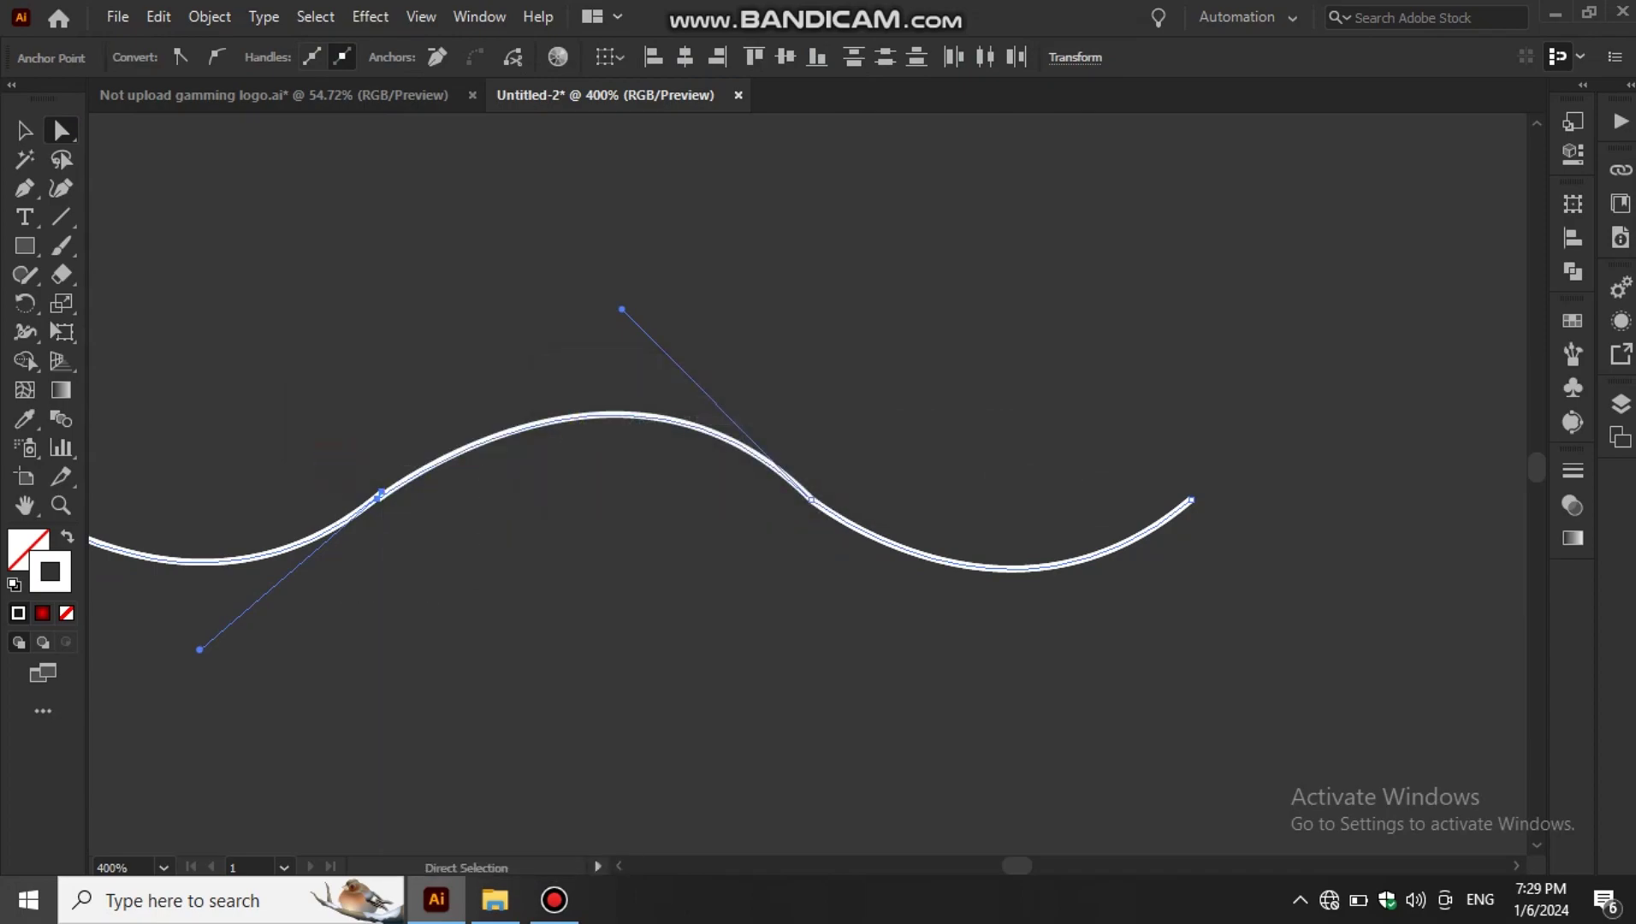
# - Delete the wave line and fit the whole poster in view
pyautogui.click(24, 130)
pyautogui.hotkey('ctrl', '-')
pyautogui.hotkey('ctrl', '-')
pyautogui.hotkey('ctrl', '-')
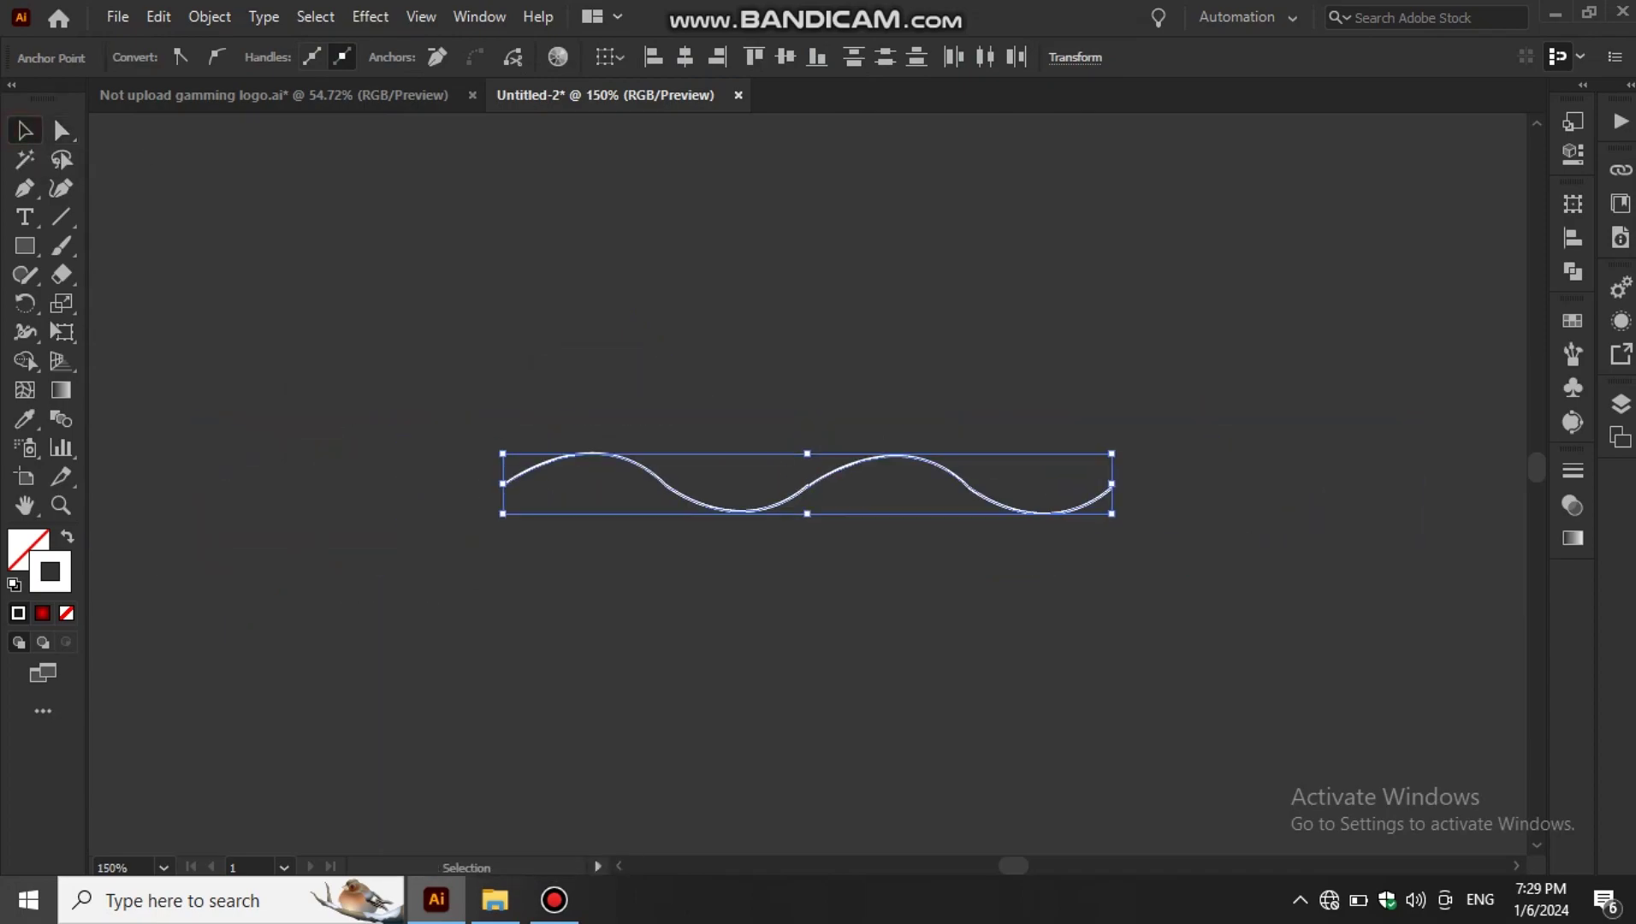
pyautogui.moveTo(451, 323); pyautogui.dragTo(1053, 519)
pyautogui.press('Delete')
pyautogui.hotkey('ctrl', '0')
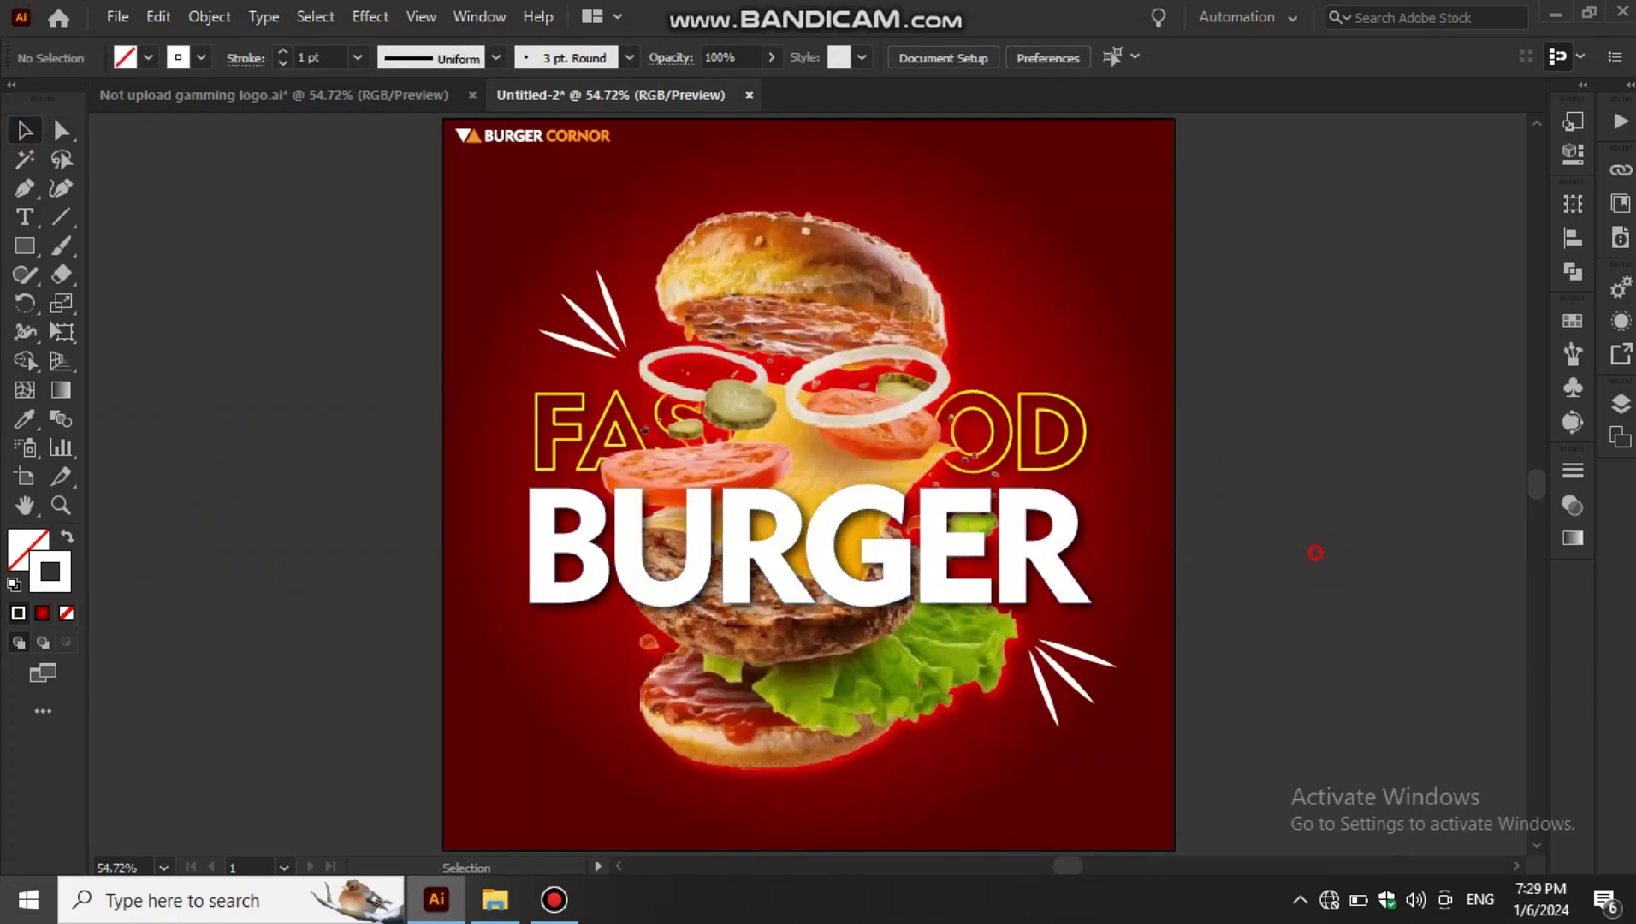
# - Bring the flaming chili image from Downloads into Illustrator, shrunk to about a quarter, left of the artboard
pyautogui.click(495, 899)
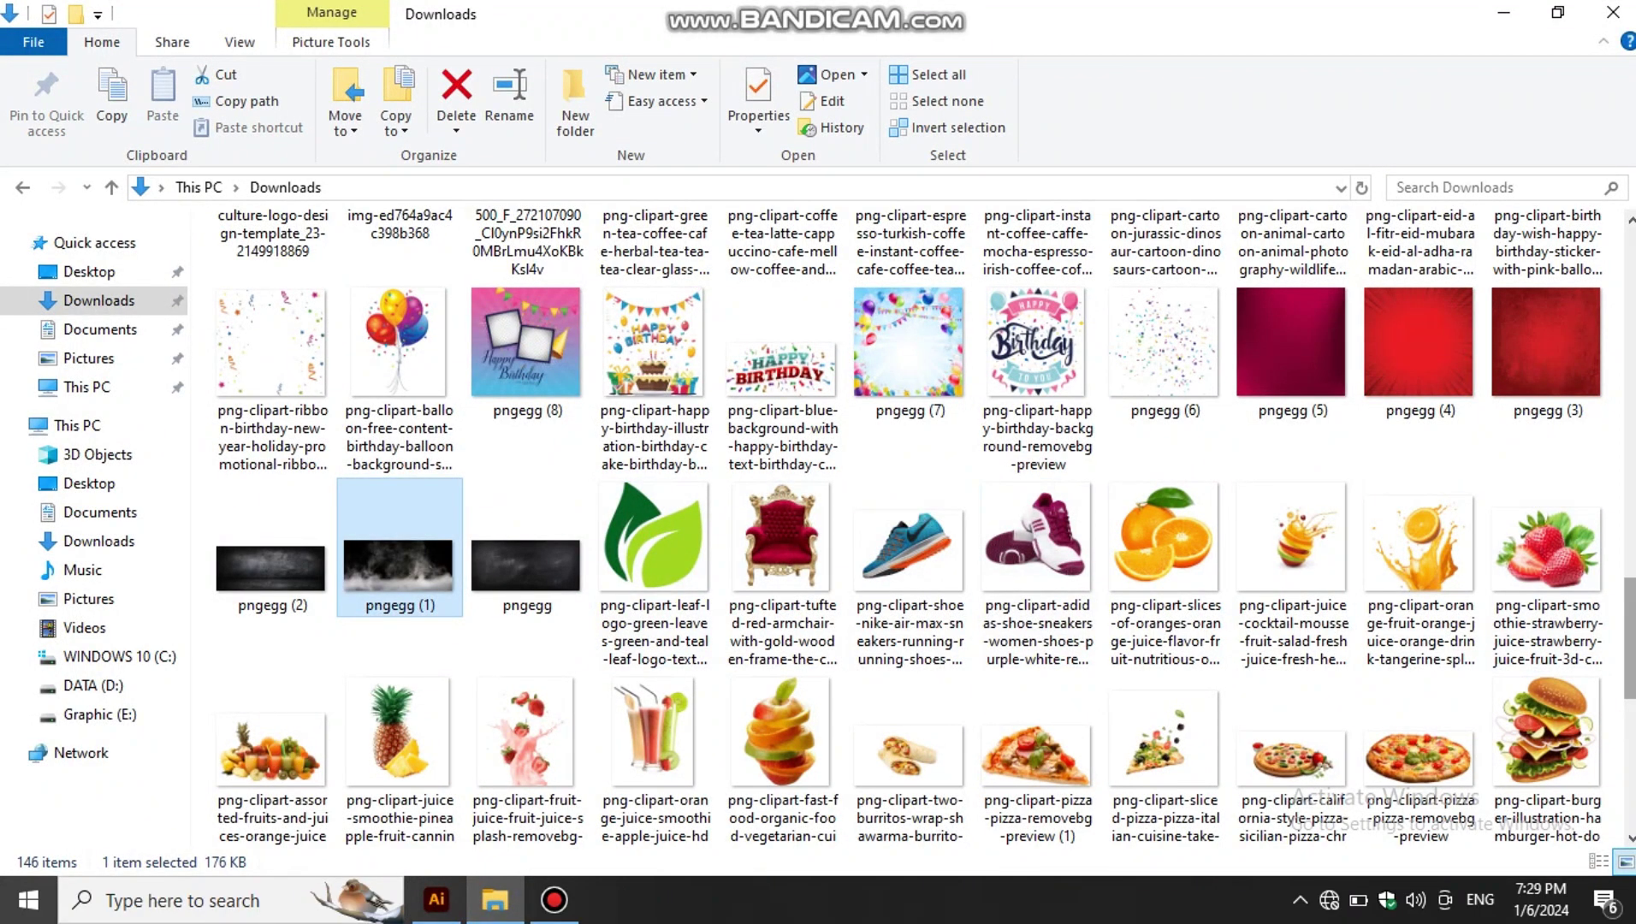
pyautogui.scroll(-5, 907, 522)
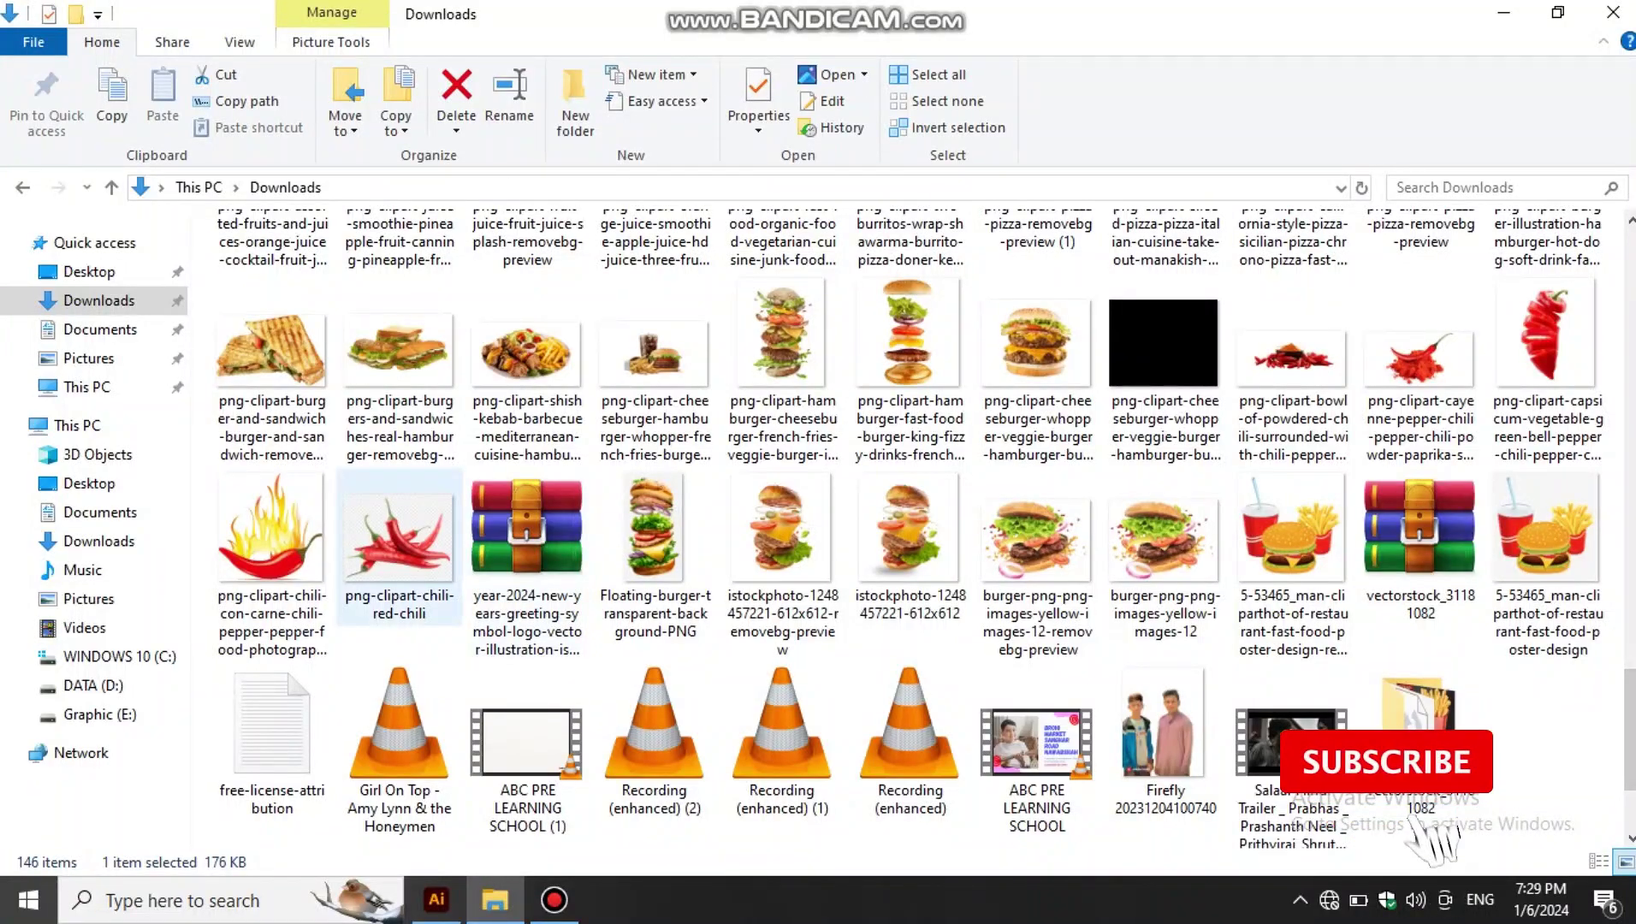
pyautogui.click(272, 539)
pyautogui.moveTo(272, 565)
pyautogui.mouseDown()
pyautogui.moveTo(437, 898)
pyautogui.moveTo(297, 519)
pyautogui.moveTo(464, 509)
pyautogui.mouseUp()
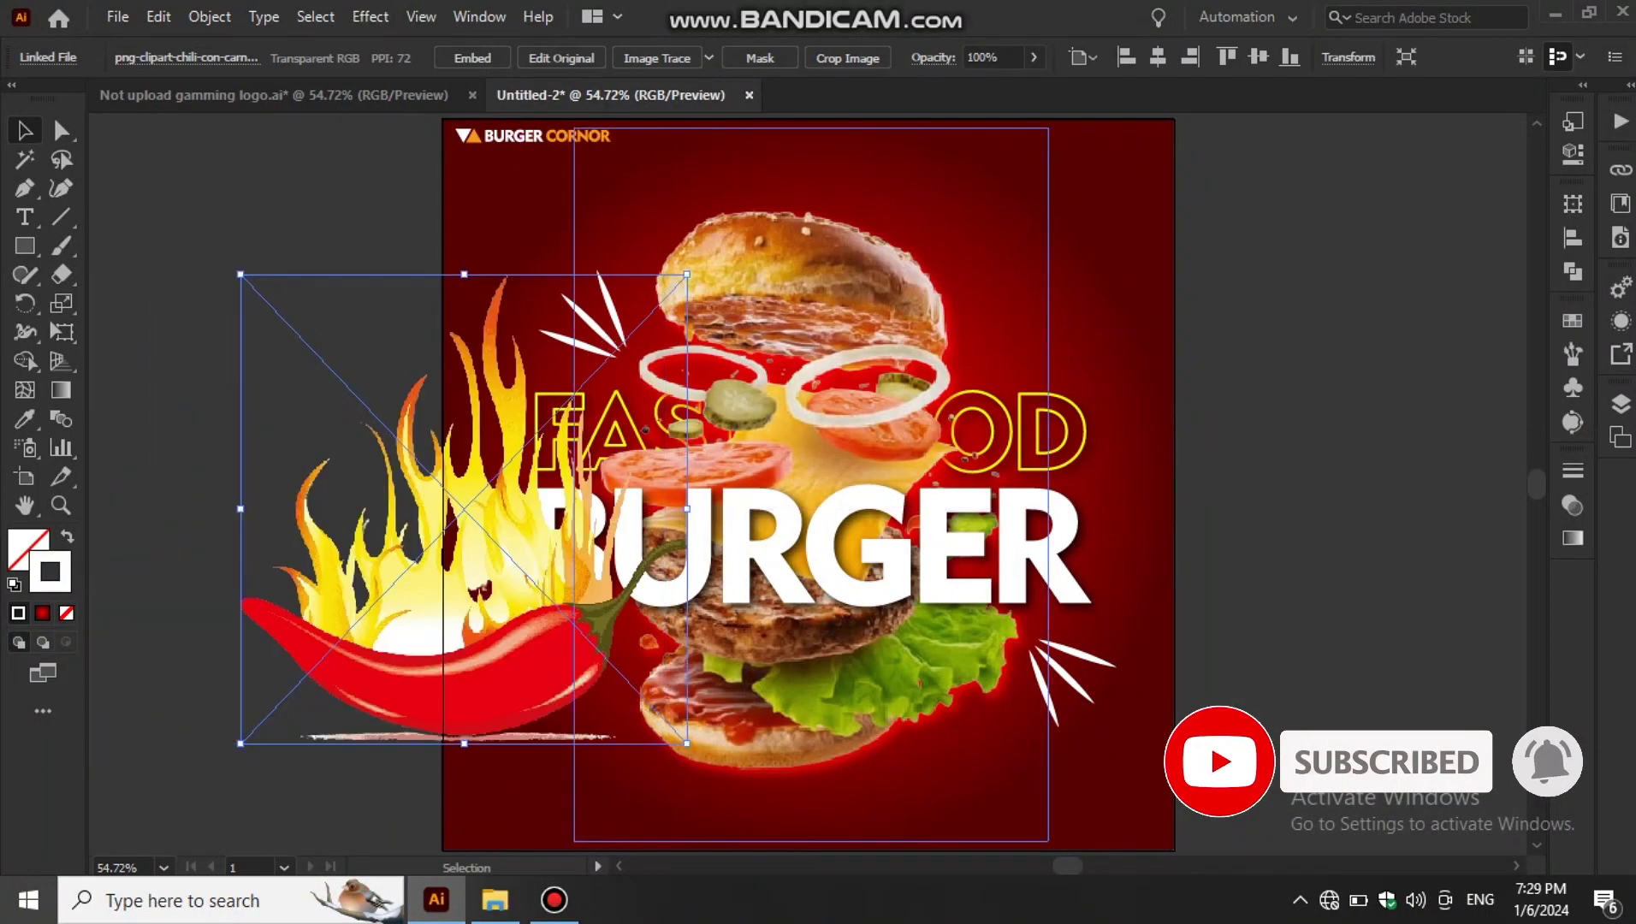
pyautogui.moveTo(687, 743)
pyautogui.mouseDown()
pyautogui.moveTo(513, 599)
pyautogui.moveTo(587, 667)
pyautogui.moveTo(329, 536)
pyautogui.mouseUp()
pyautogui.click(256, 728)
# - Bring the sliced red pepper image from Downloads into the poster
pyautogui.click(495, 898)
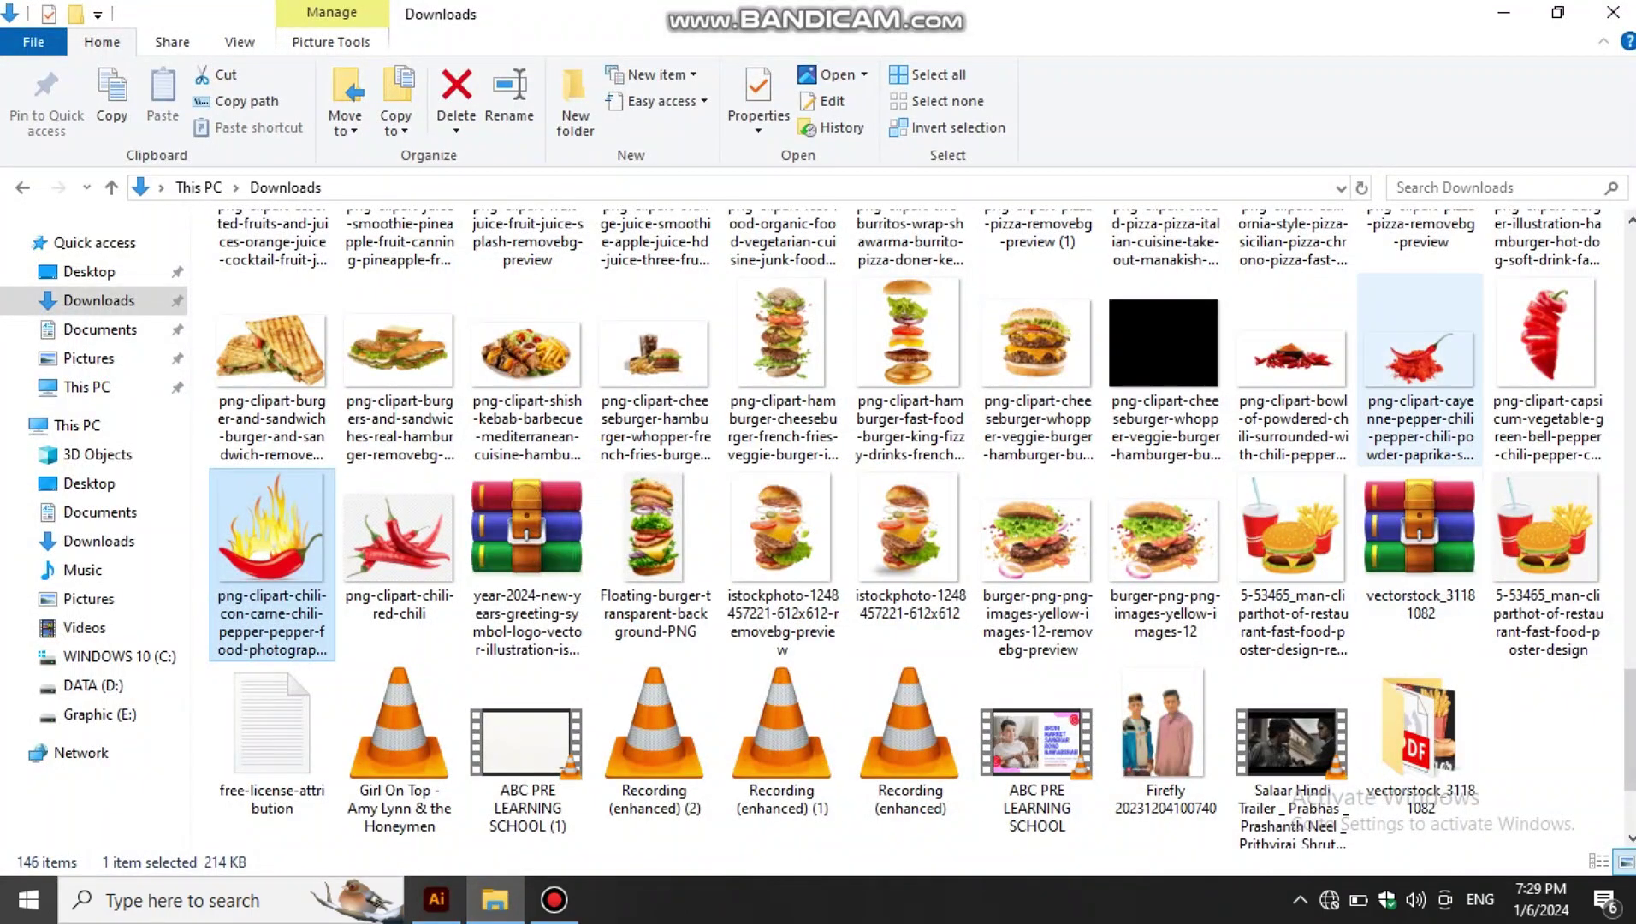
pyautogui.click(1420, 377)
pyautogui.click(1547, 359)
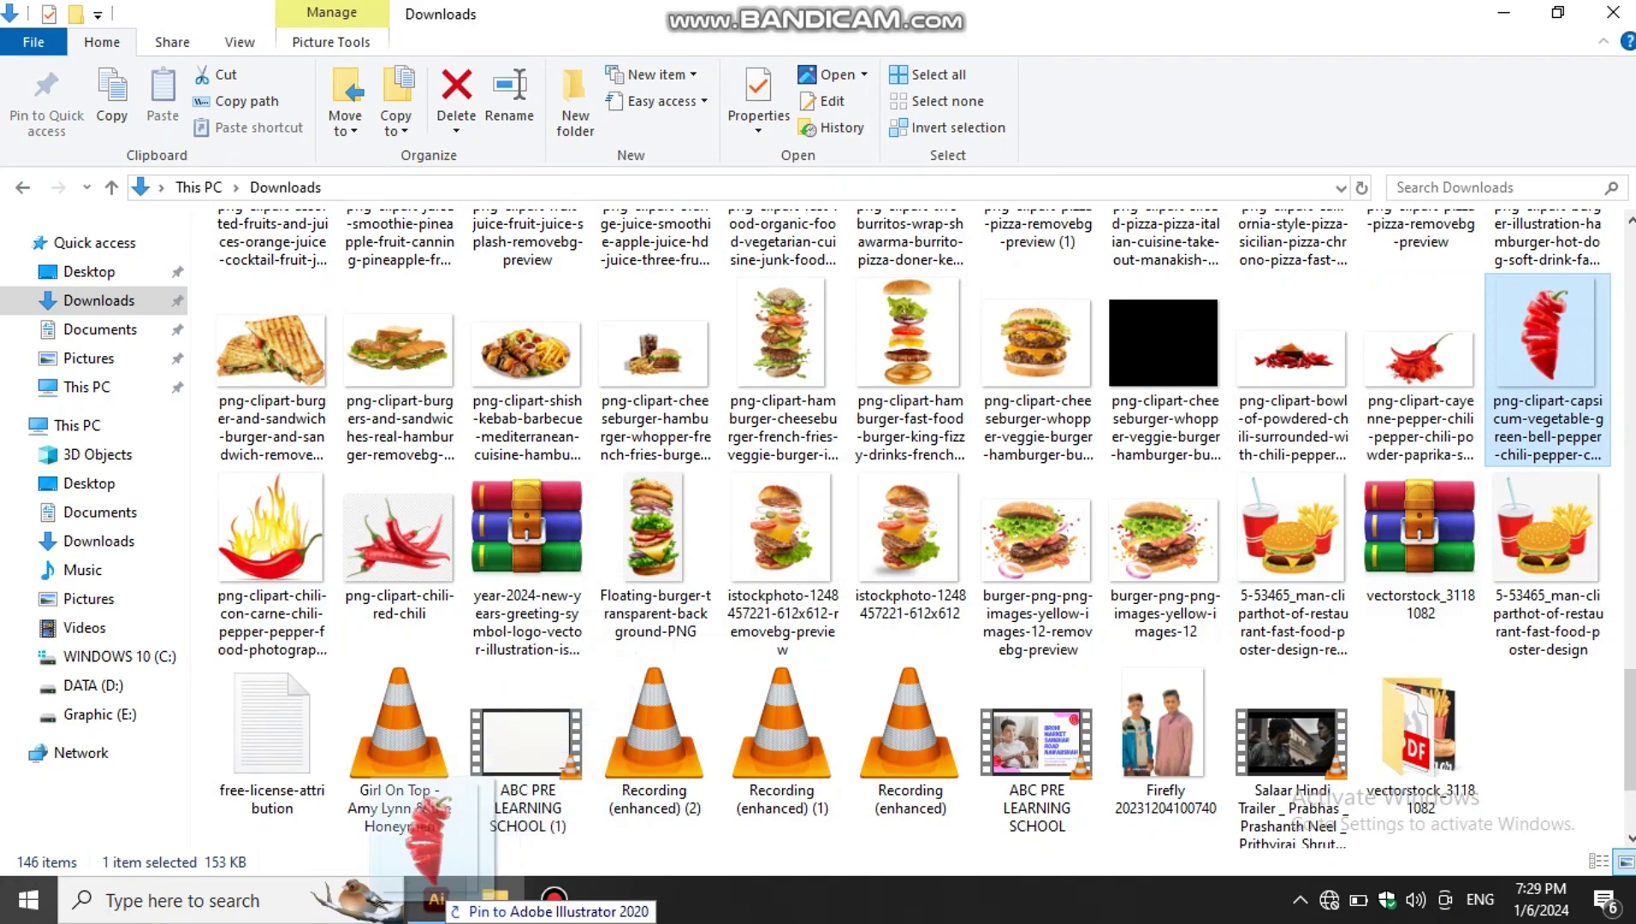
pyautogui.moveTo(1547, 359); pyautogui.dragTo(449, 579)
# - Mirror the sliced pepper vertically and size it beside the burger's top bun
pyautogui.moveTo(665, 821); pyautogui.dragTo(515, 653)
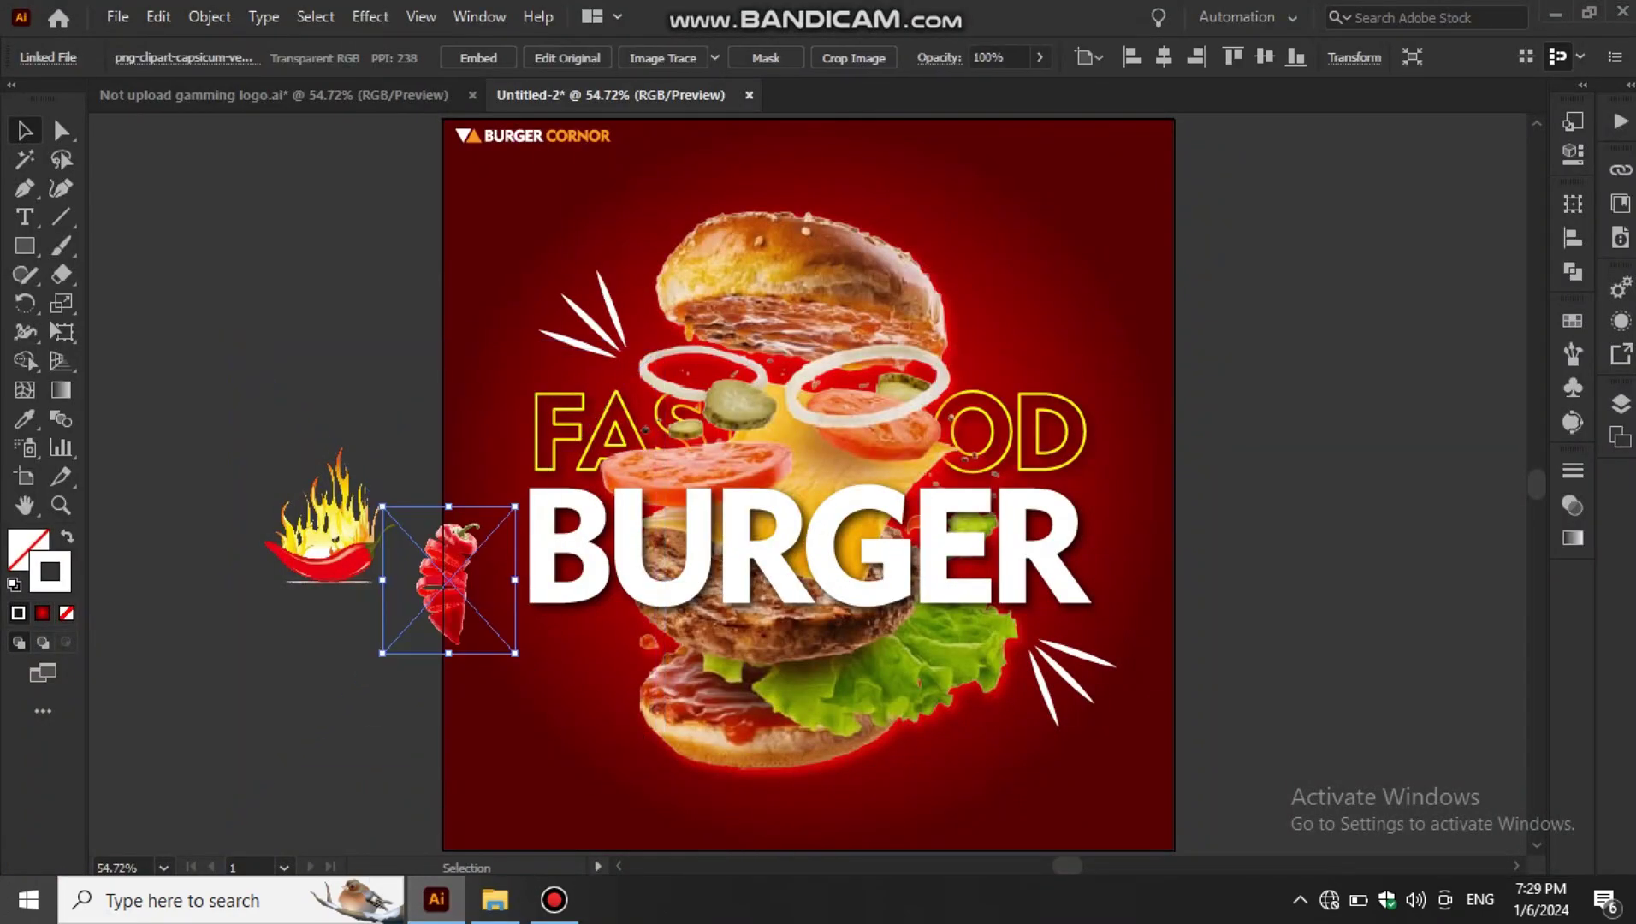
pyautogui.moveTo(448, 581)
pyautogui.mouseDown()
pyautogui.moveTo(590, 680)
pyautogui.moveTo(1000, 308)
pyautogui.mouseUp()
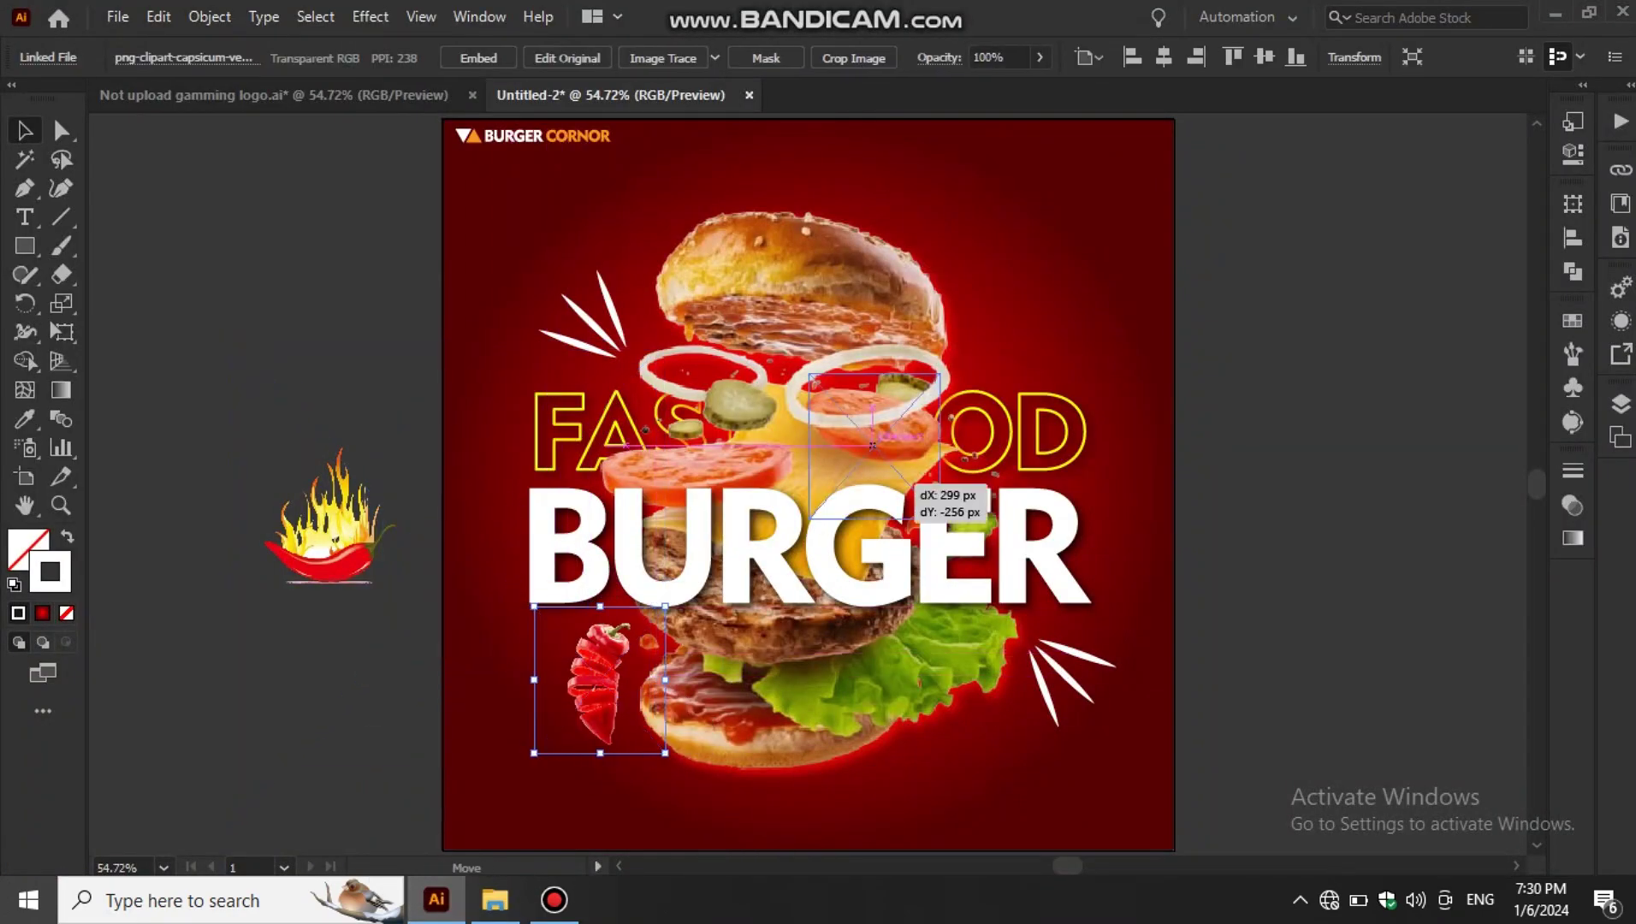
pyautogui.moveTo(1068, 550)
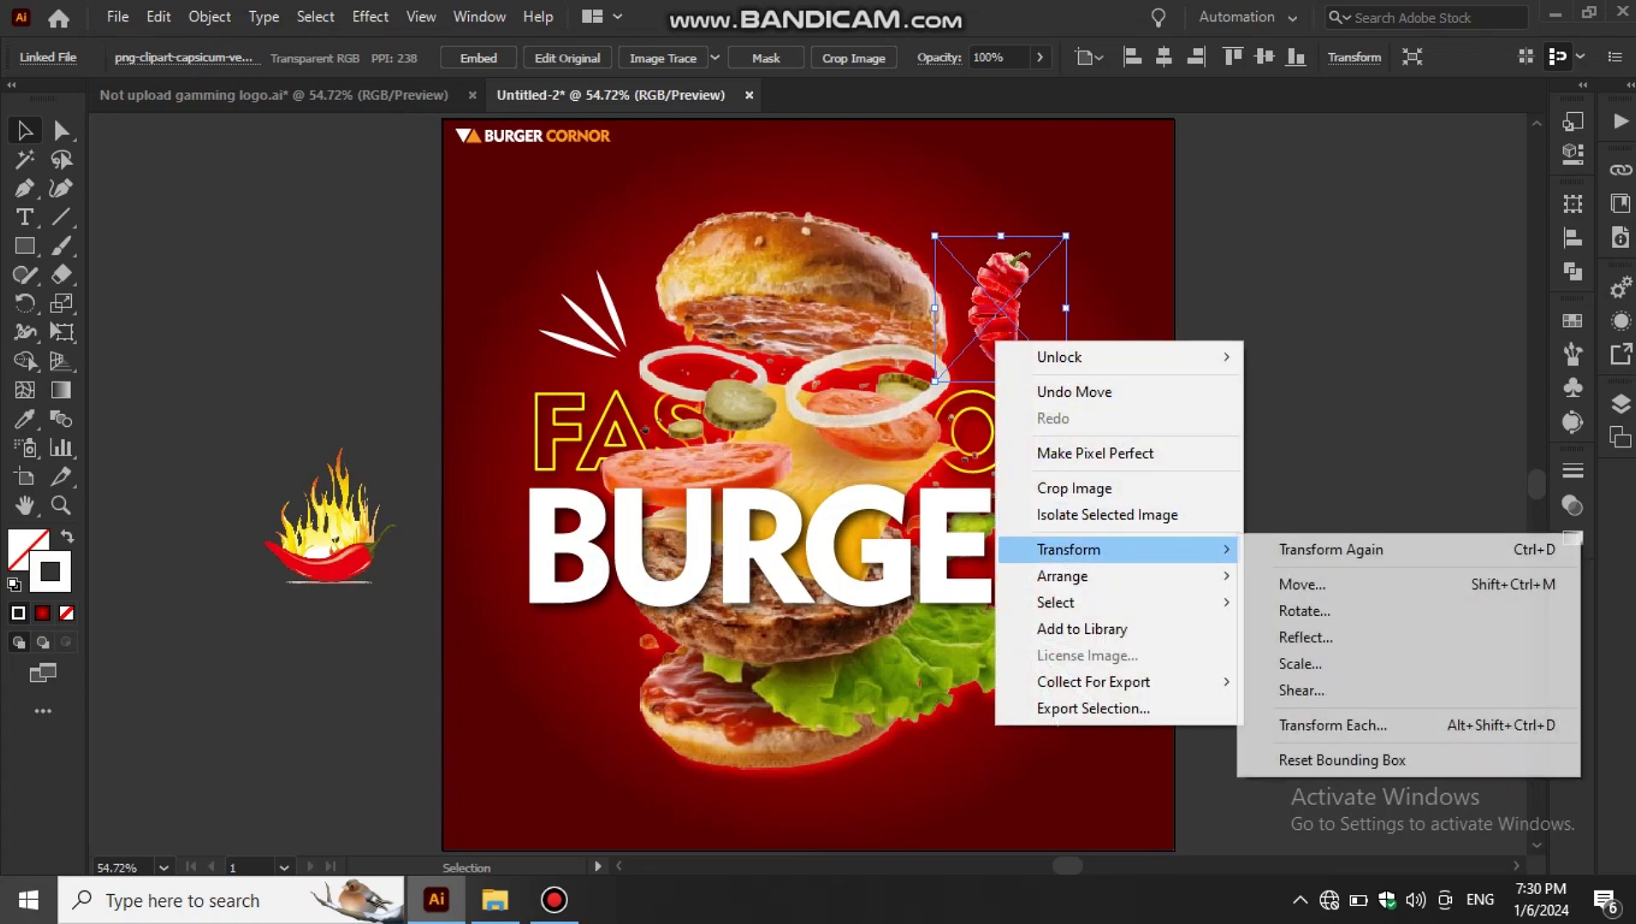
pyautogui.click(1267, 638)
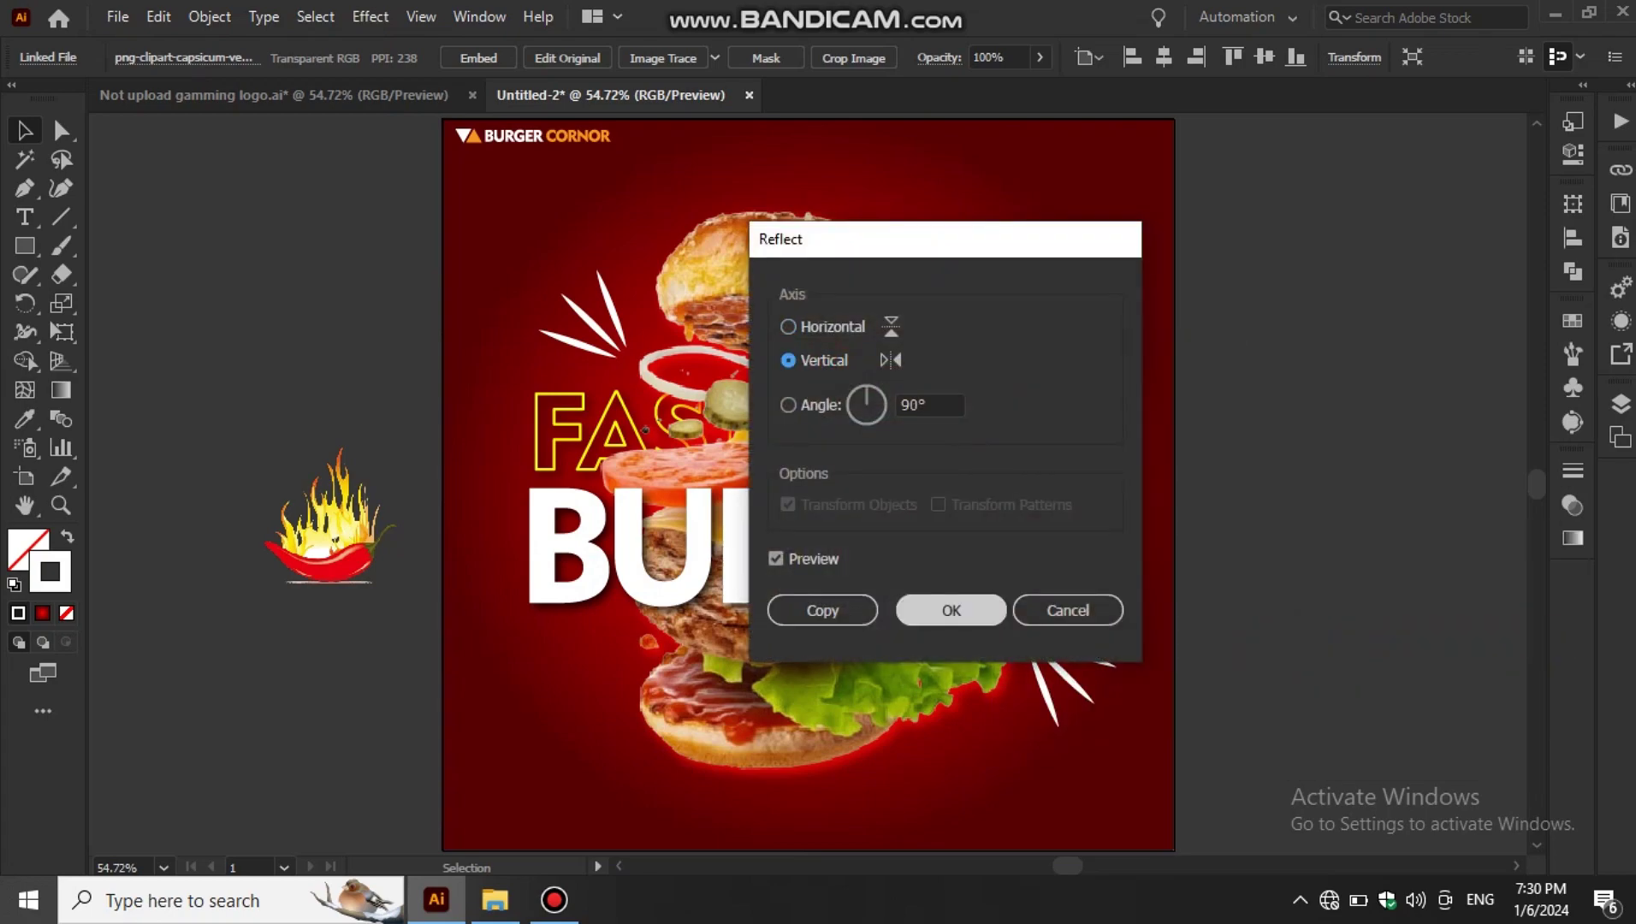
pyautogui.click(951, 610)
pyautogui.hotkey('ctrl', '=')
pyautogui.hotkey('ctrl', '=')
pyautogui.hotkey('ctrl', '=')
pyautogui.moveTo(997, 676); pyautogui.dragTo(1055, 756)
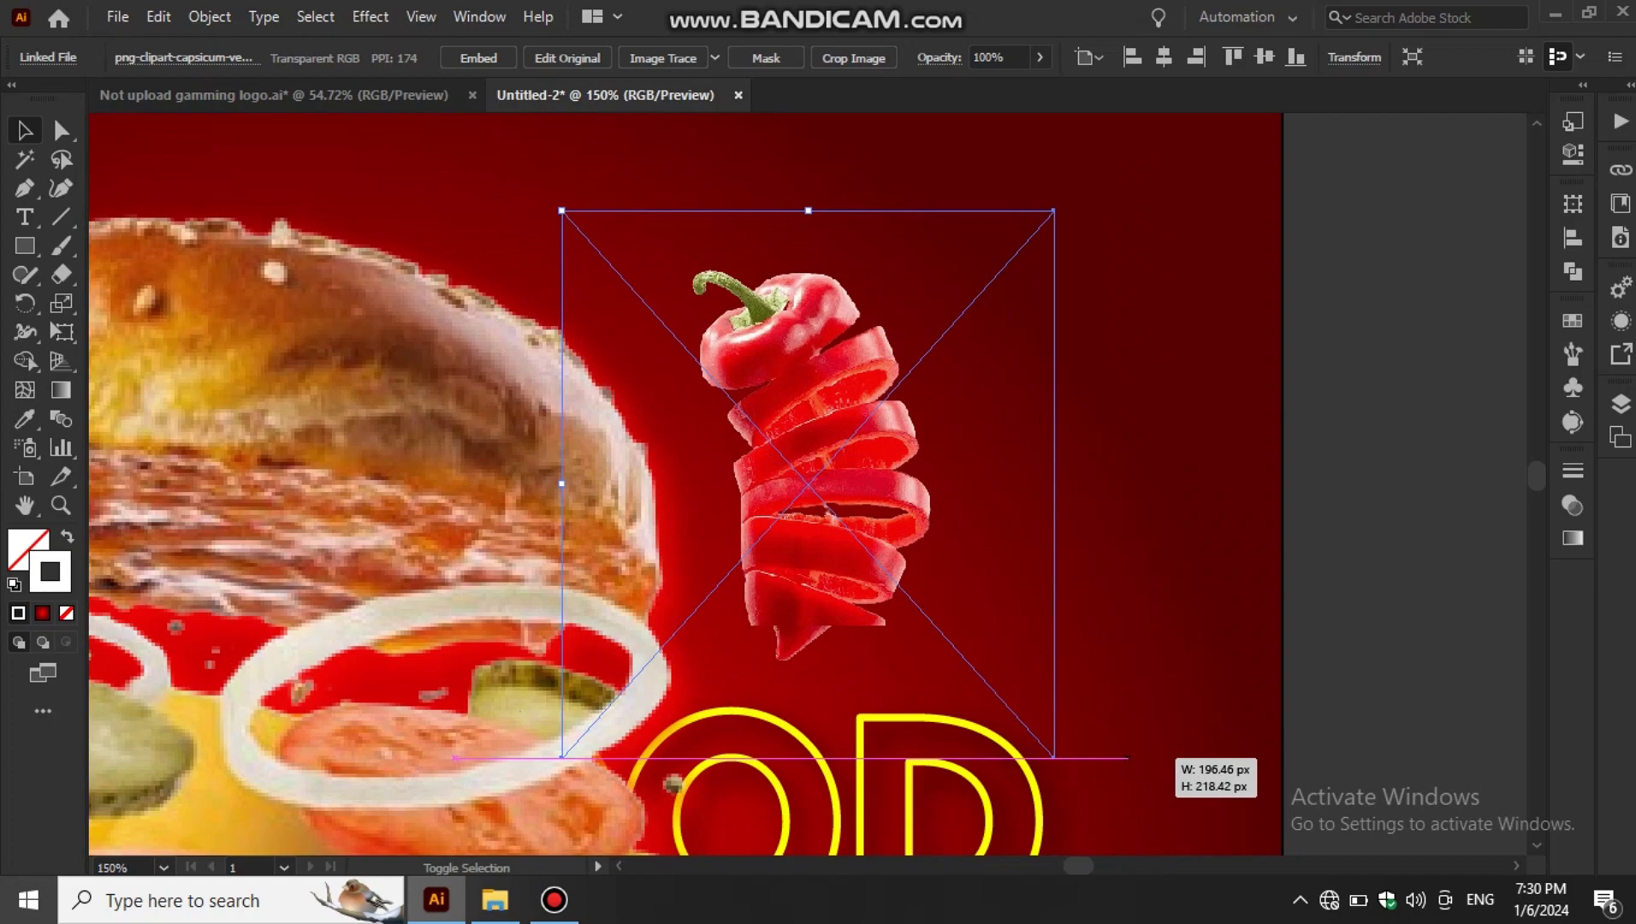
pyautogui.moveTo(869, 616); pyautogui.dragTo(817, 578)
# - Give the sliced pepper a red drop shadow
pyautogui.click(371, 16)
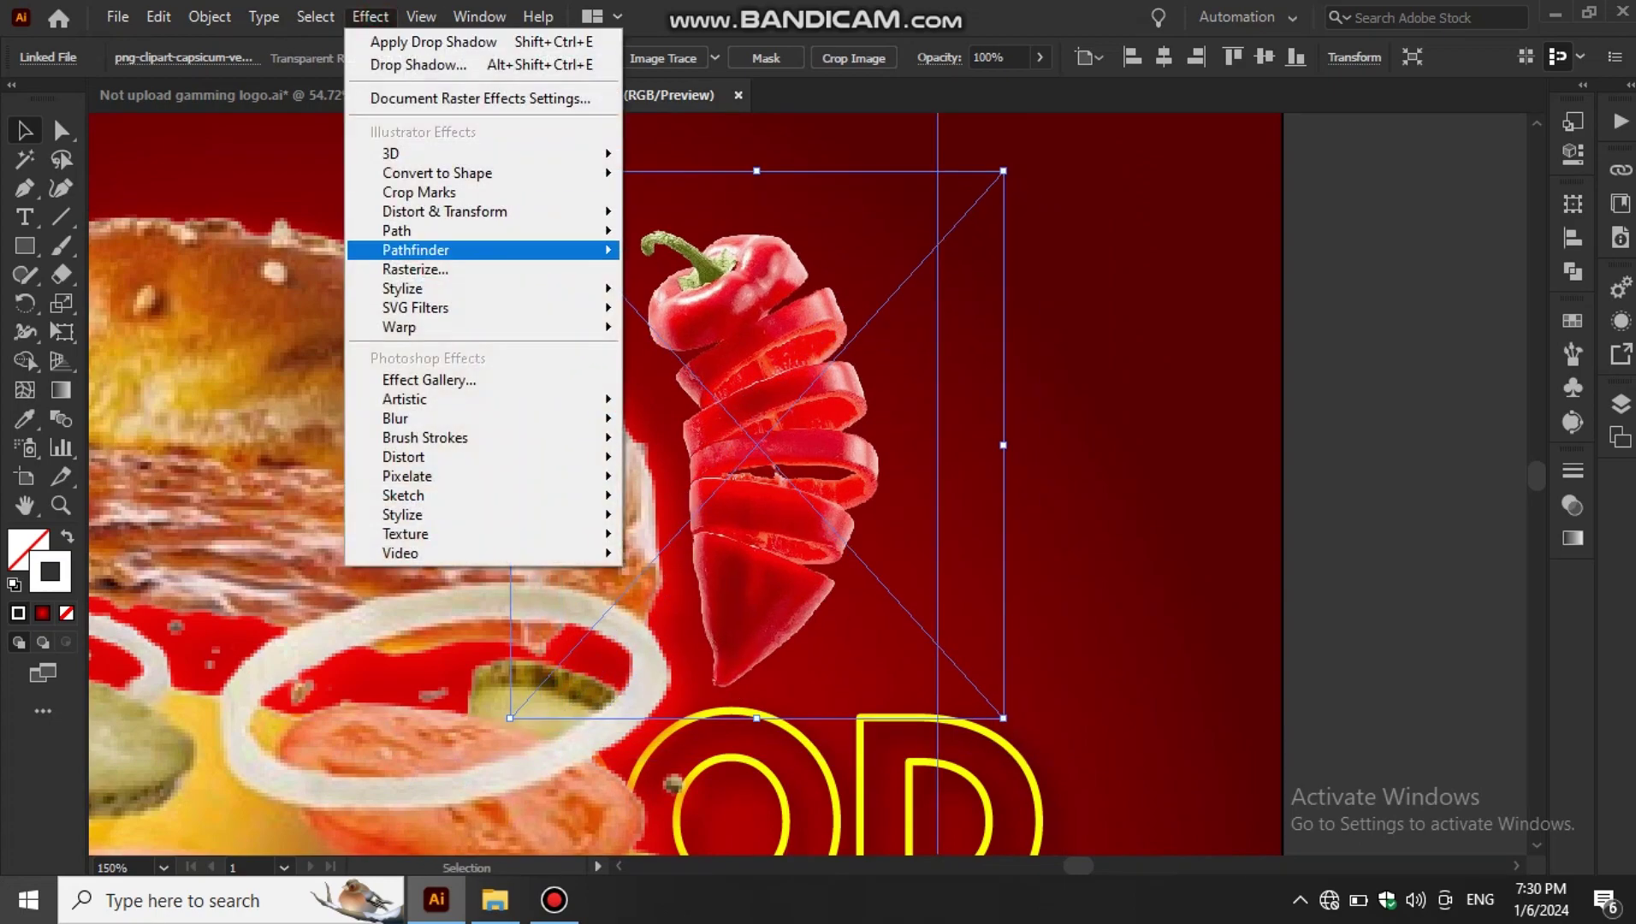
pyautogui.click(676, 291)
pyautogui.click(1393, 549)
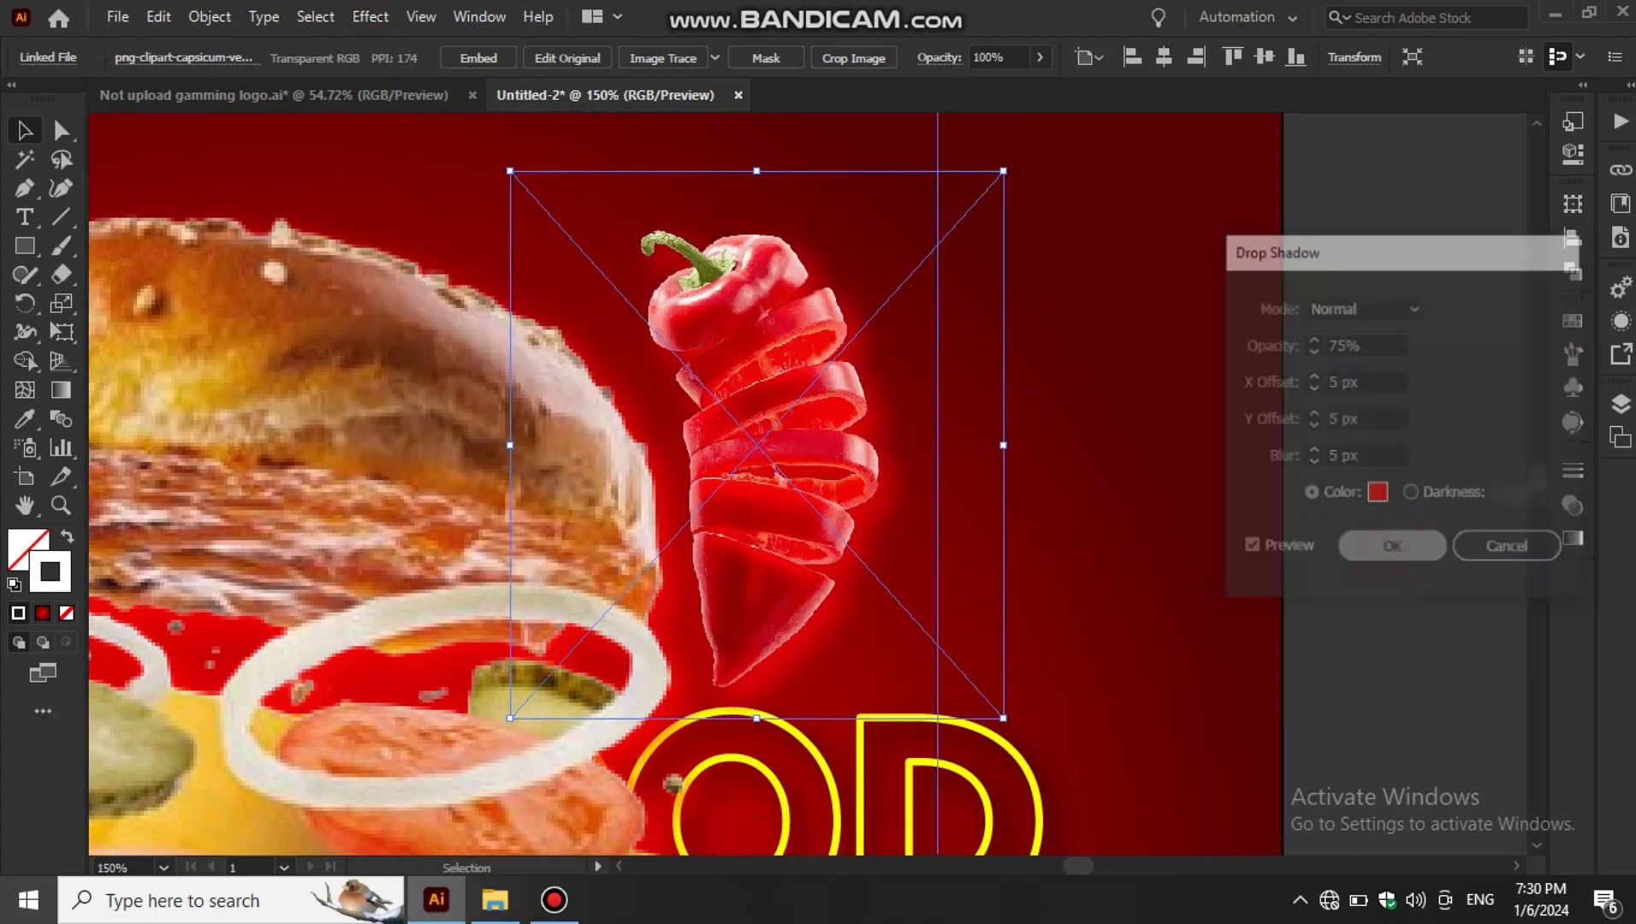
pyautogui.hotkey('ctrl', '0')
pyautogui.hotkey('ctrl', 'shift', 'a')
# - Give the flaming chili a drop shadow and place it over the BU letters at lower left
pyautogui.click(331, 515)
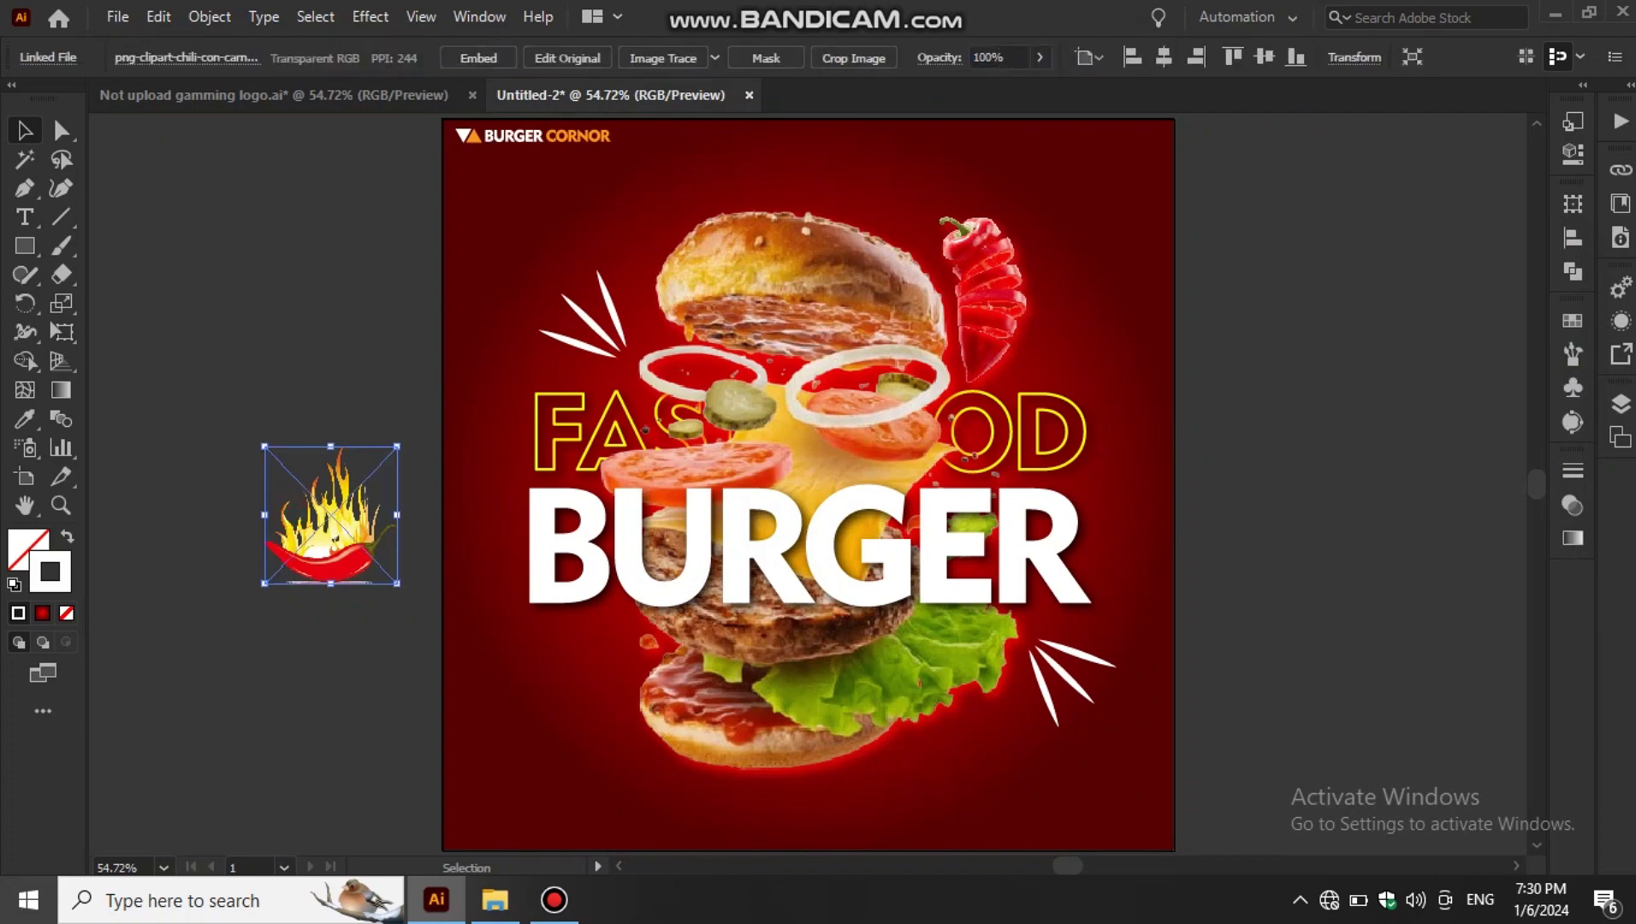
pyautogui.click(370, 17)
pyautogui.click(688, 292)
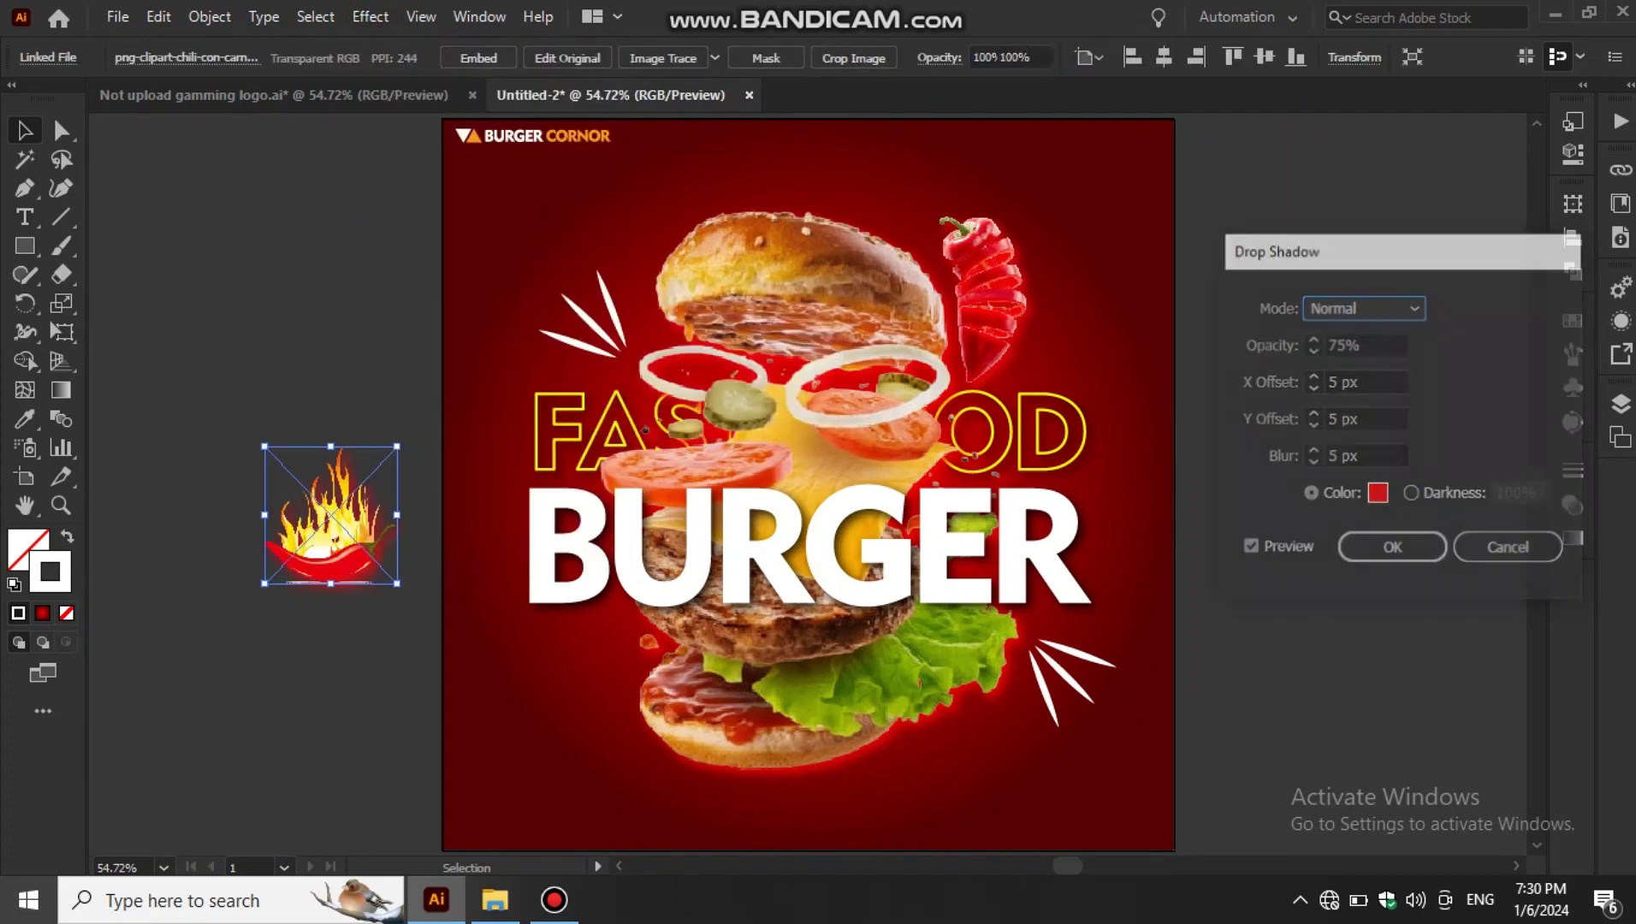
pyautogui.click(1391, 546)
pyautogui.moveTo(332, 515); pyautogui.dragTo(591, 667)
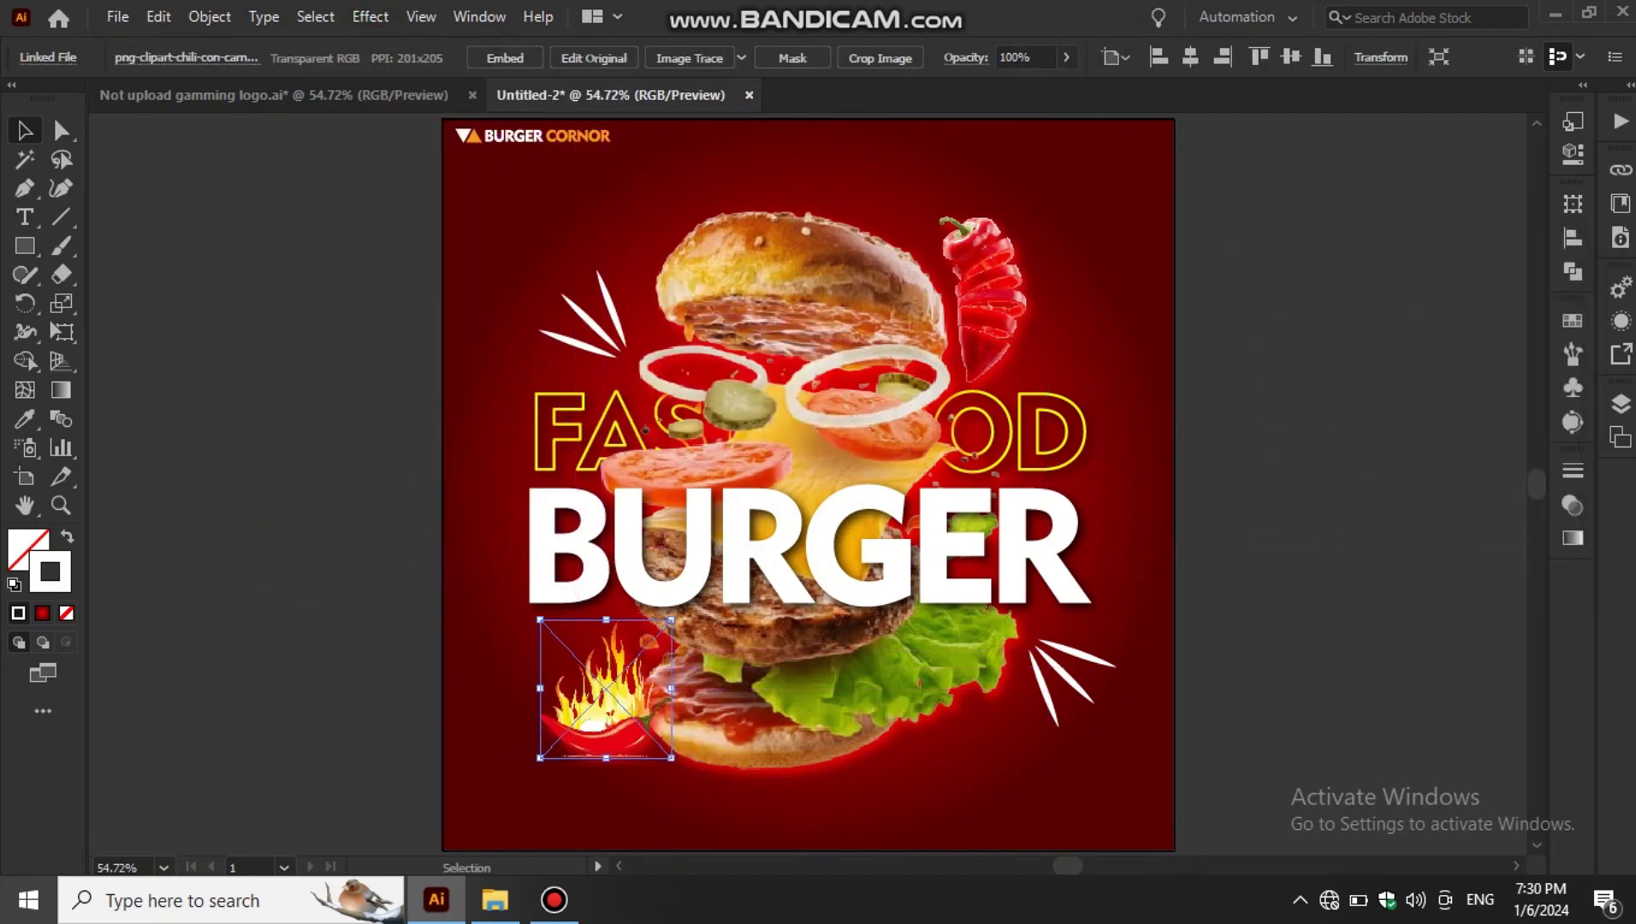
pyautogui.hotkey('ctrl', '1')
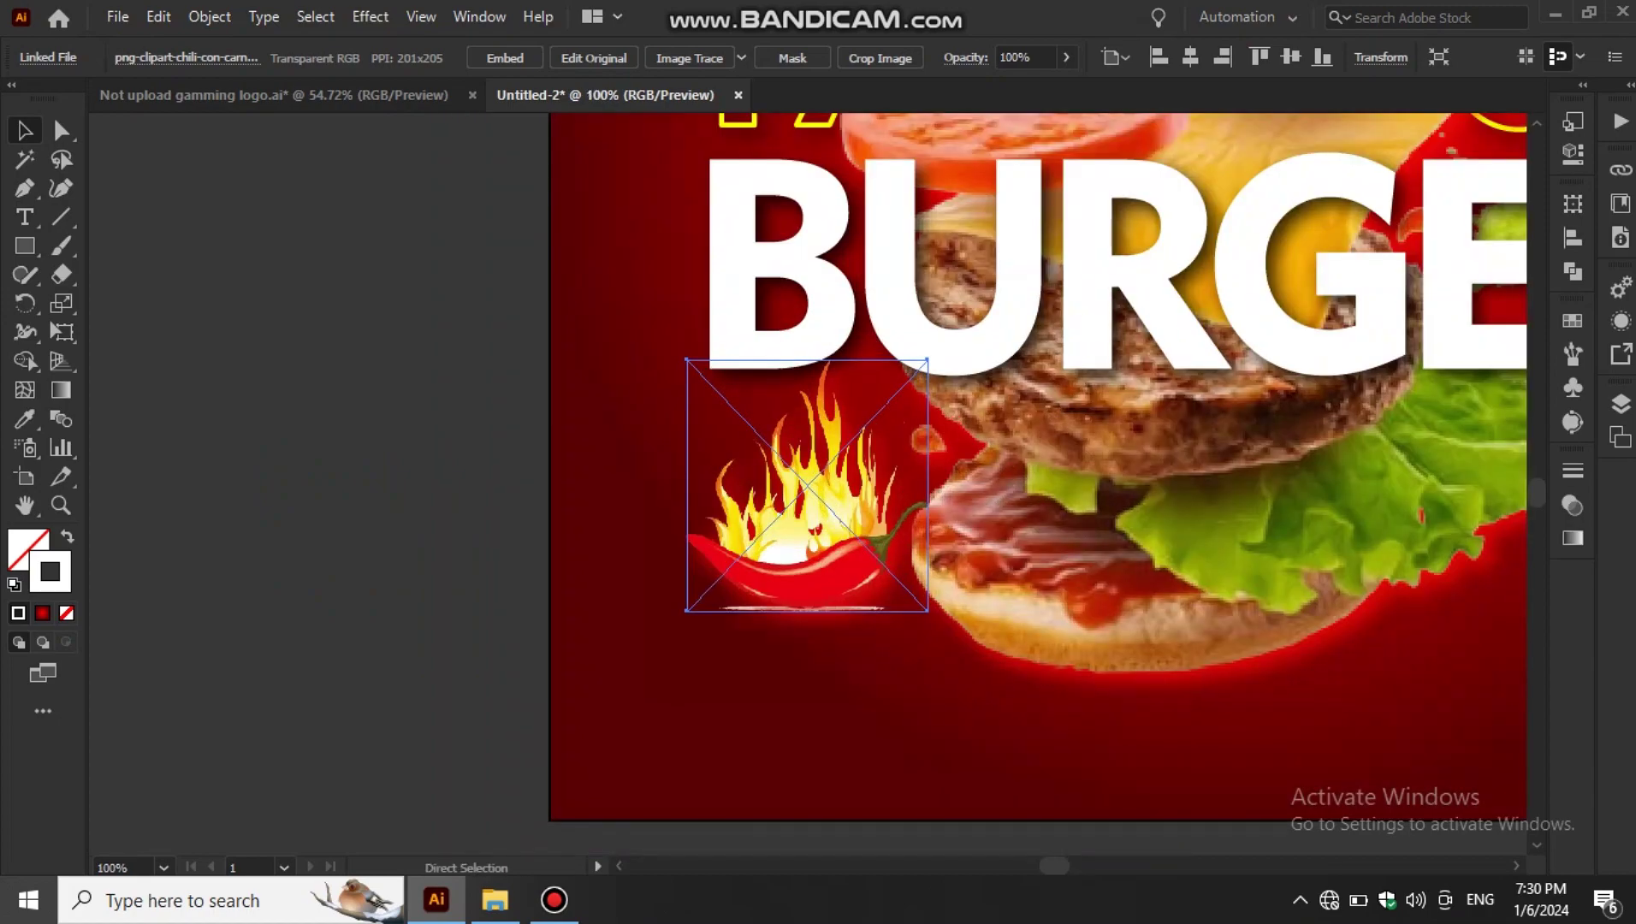
pyautogui.moveTo(857, 574); pyautogui.dragTo(869, 500)
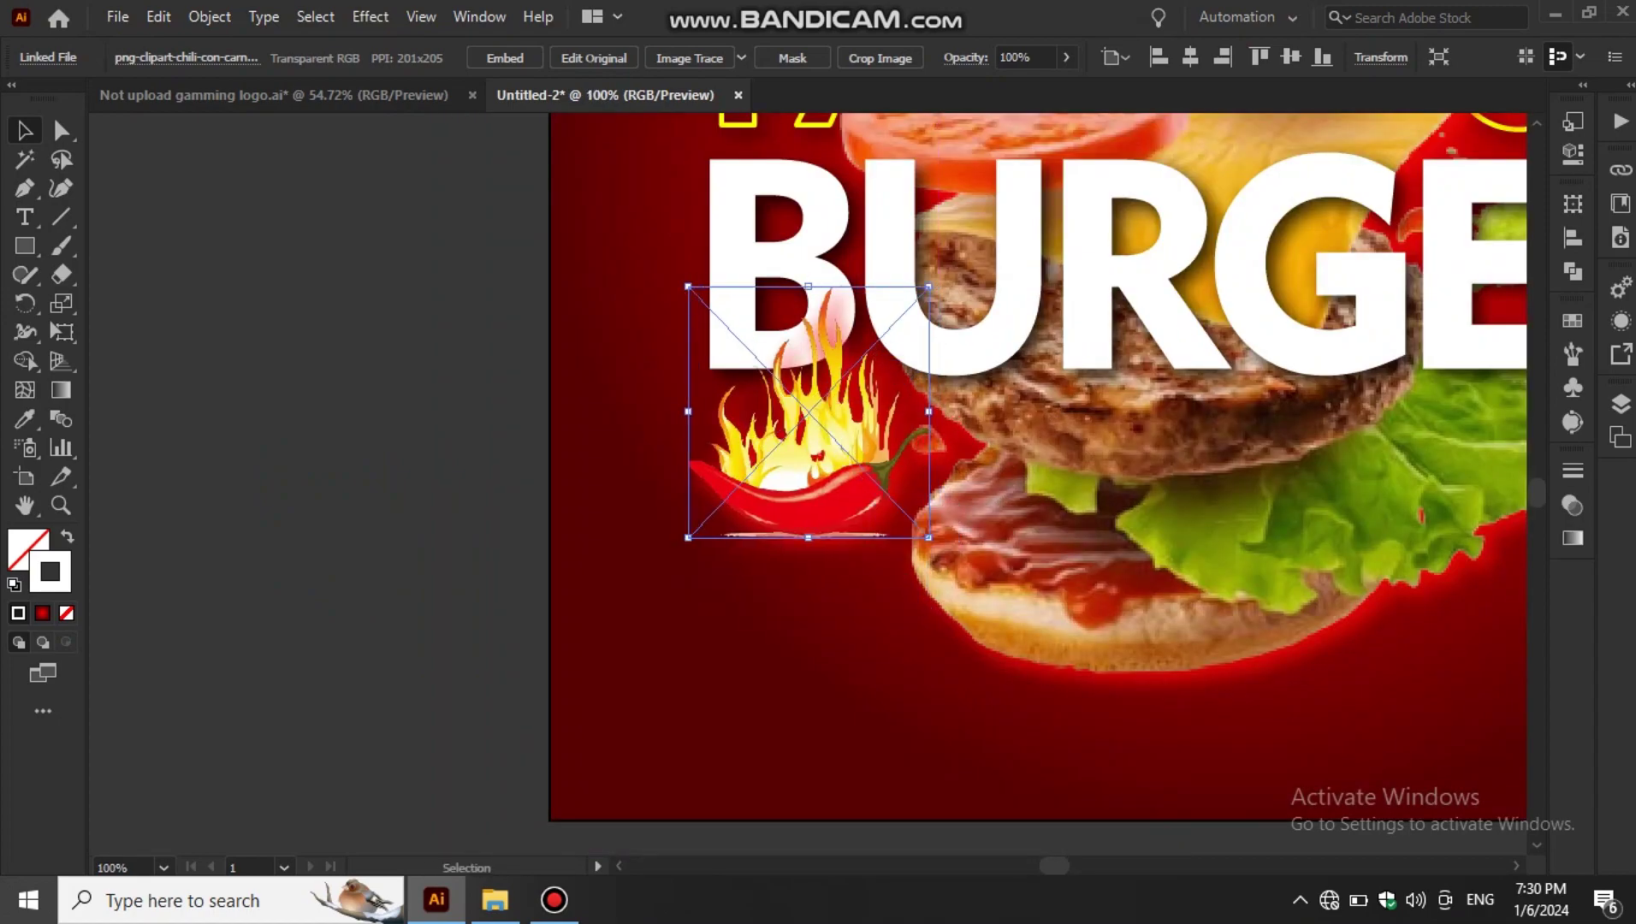
pyautogui.hotkey('ctrl', '0')
pyautogui.hotkey('ctrl', 'shift', 'a')
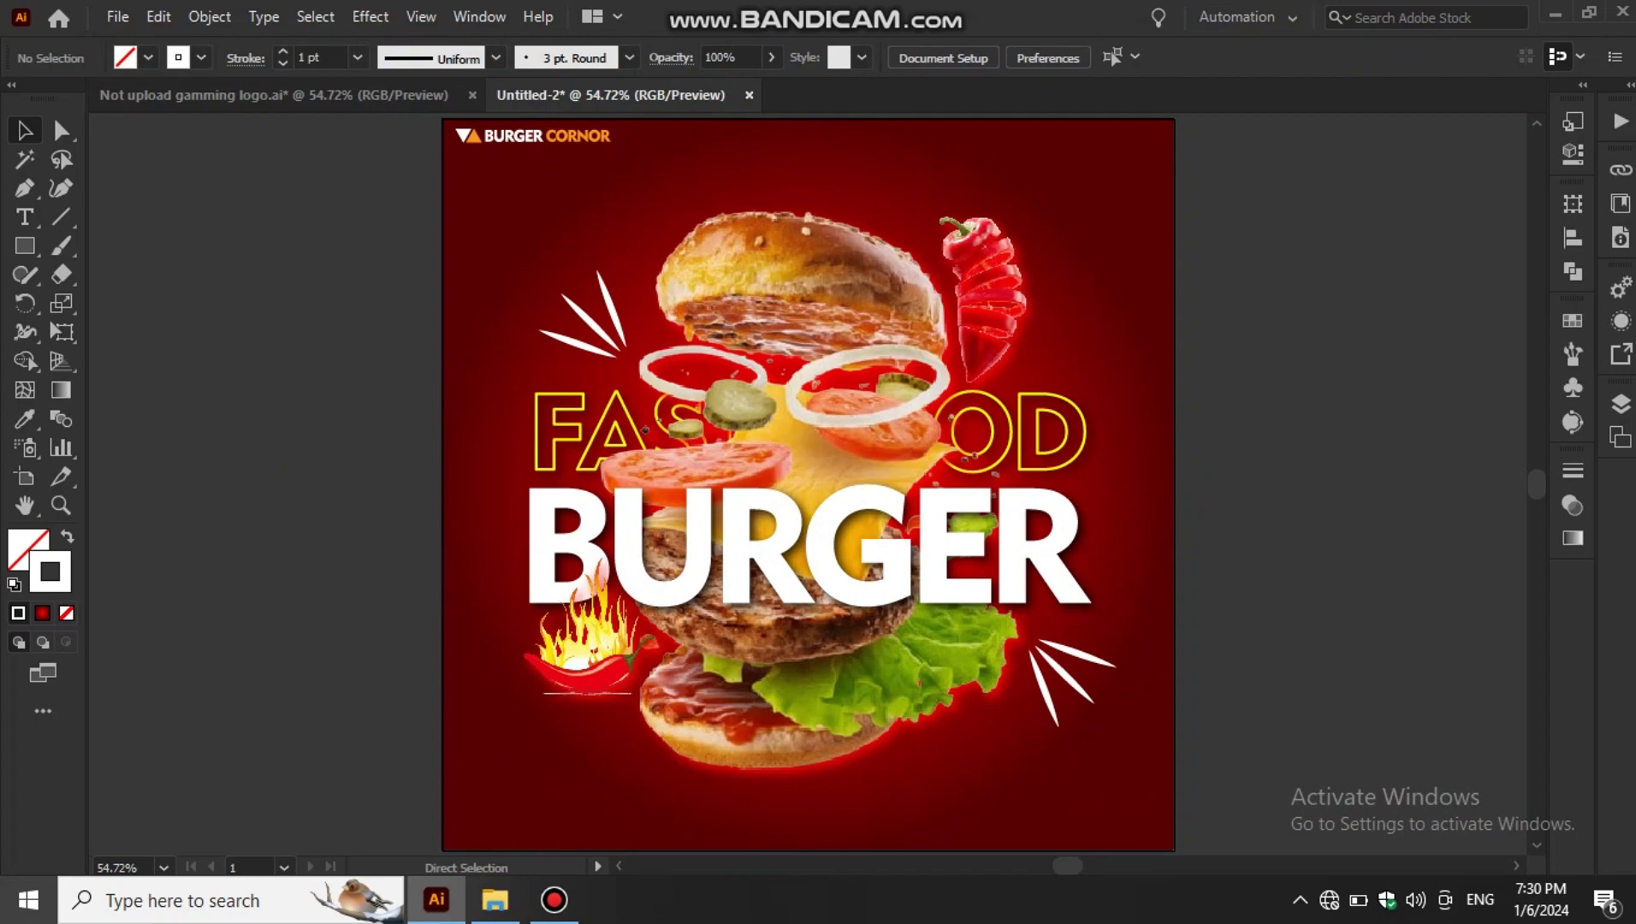
# - Start saving the poster, cancel it, and switch to the Downloads folder
pyautogui.hotkey('ctrl', 's')
pyautogui.click(738, 653)
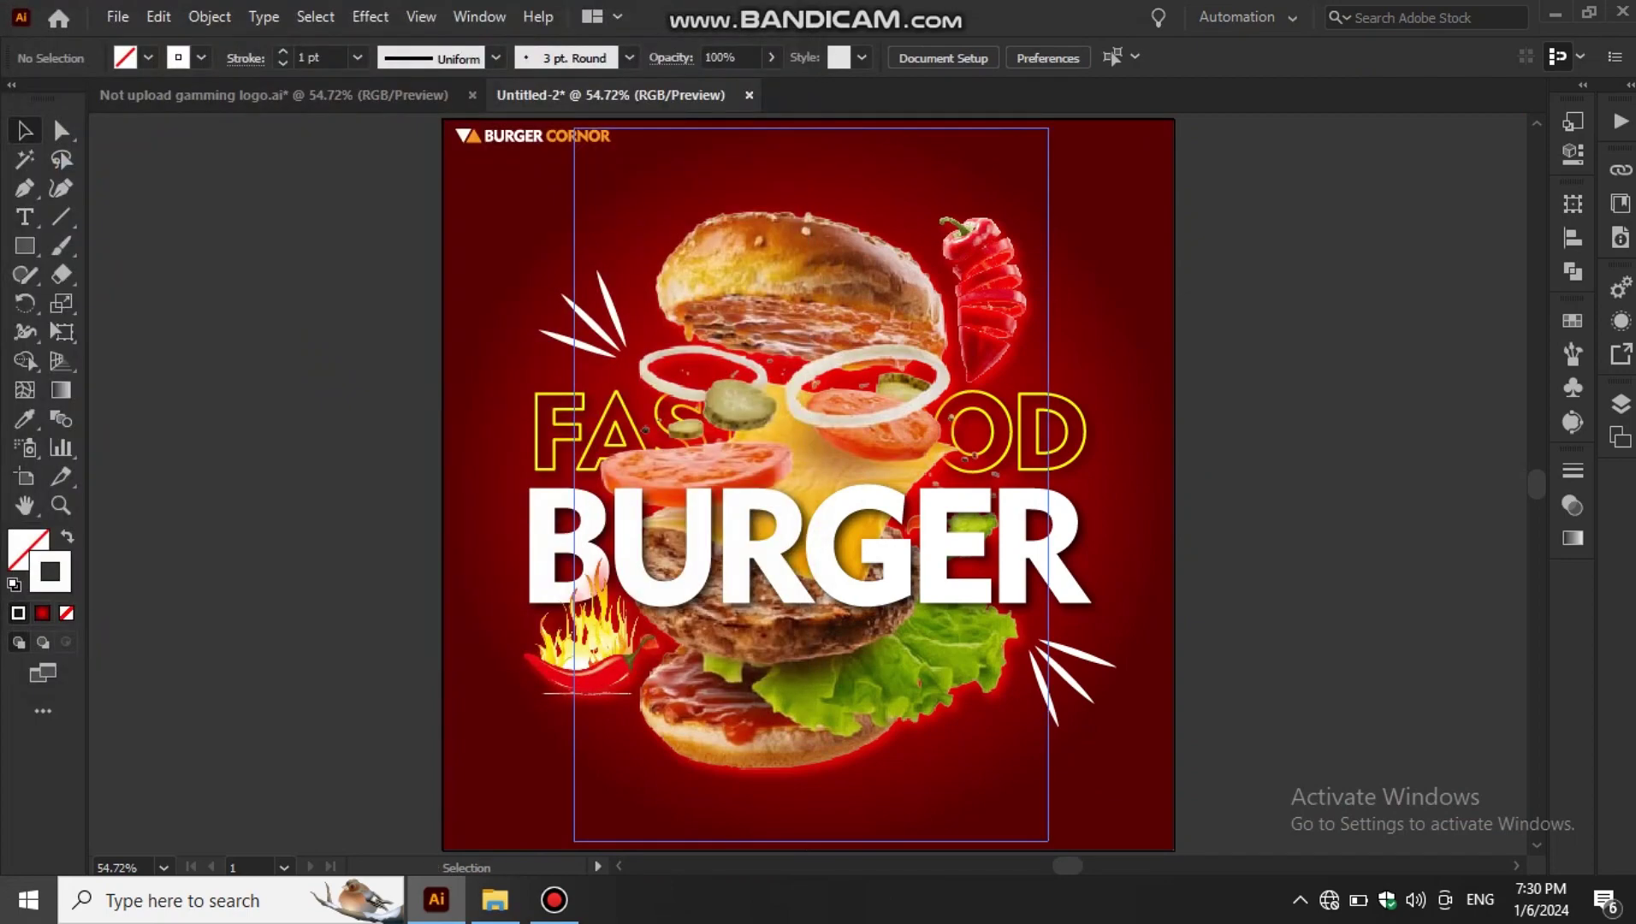
pyautogui.click(495, 899)
# - Scroll through the Downloads images without choosing one, then return to the Illustrator poster
pyautogui.scroll(10, 910, 529)
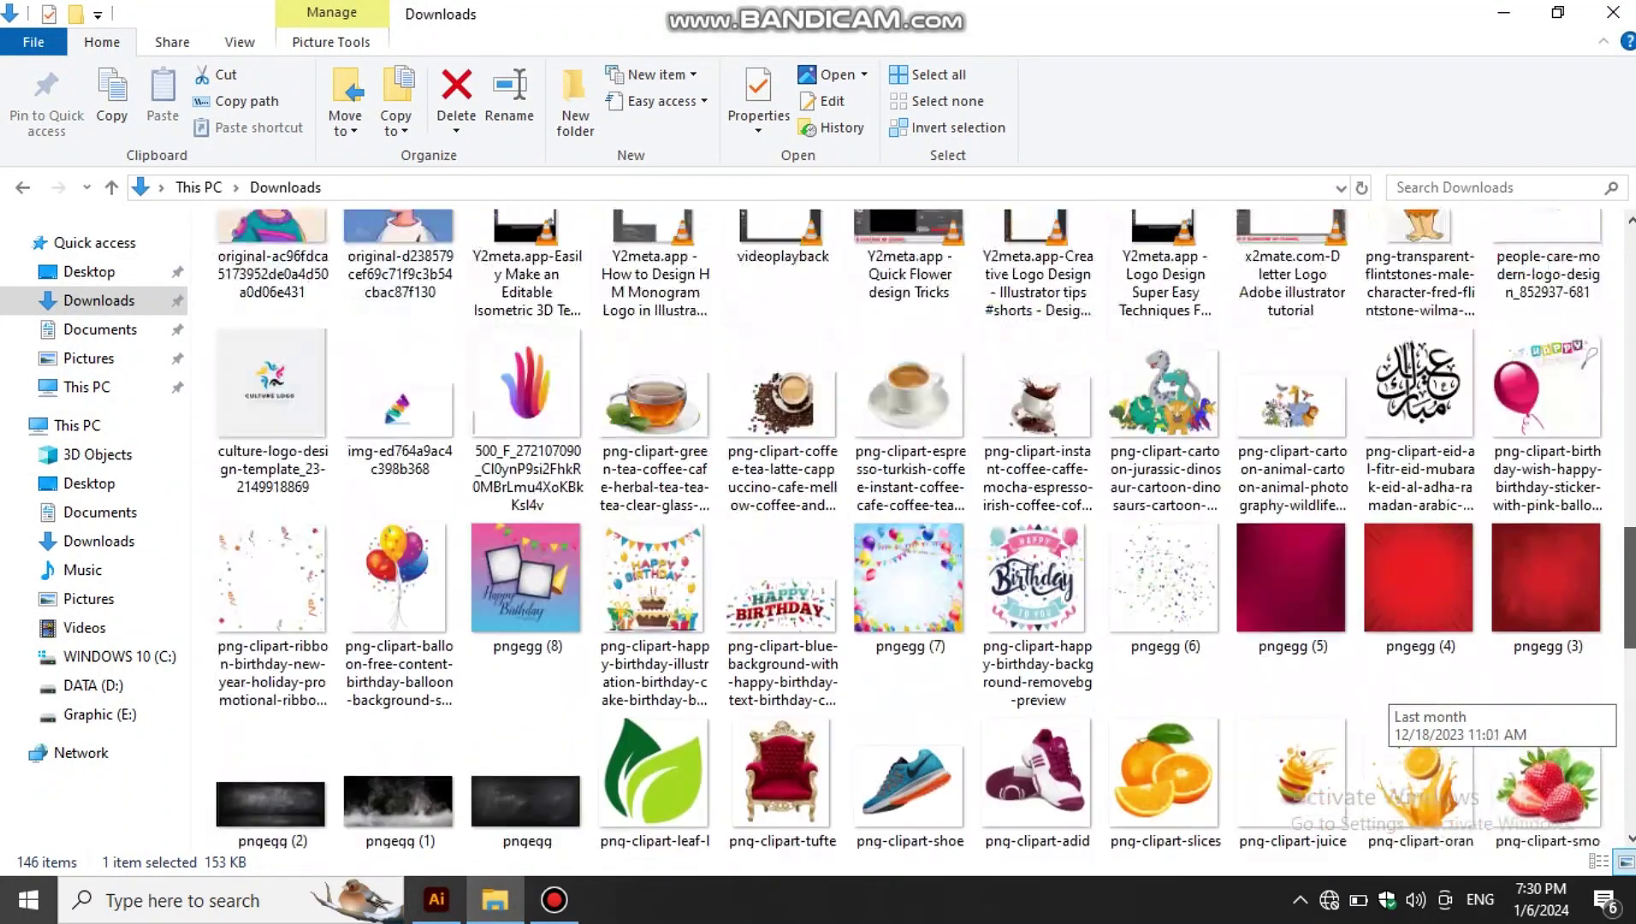
pyautogui.scroll(1, 910, 528)
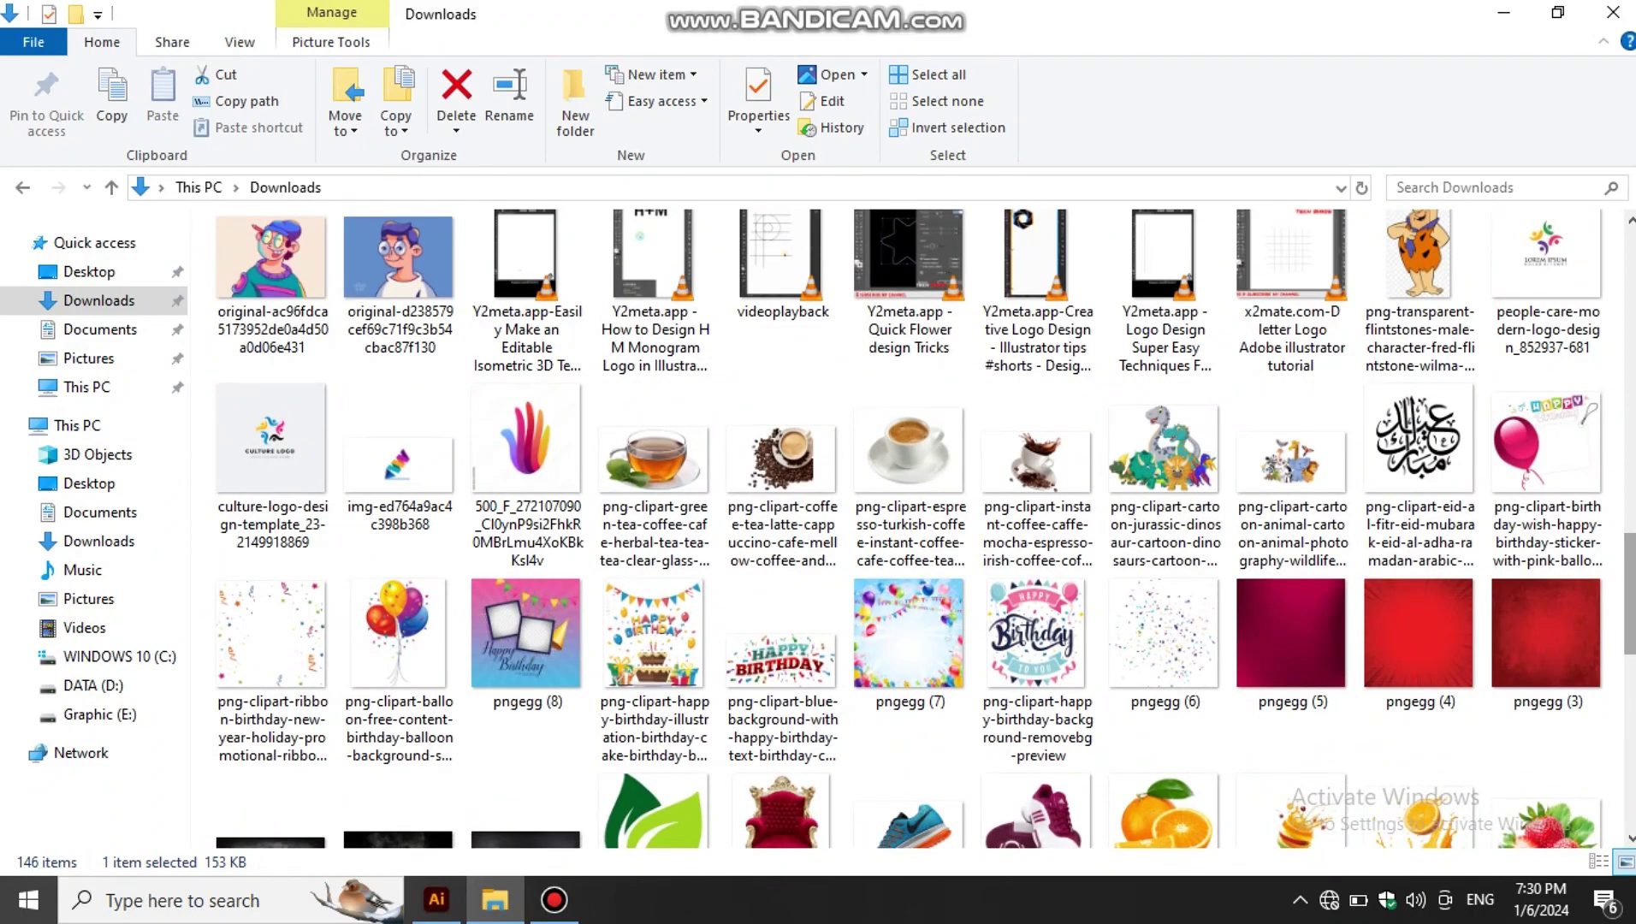
pyautogui.moveTo(1630, 594); pyautogui.dragTo(1630, 676)
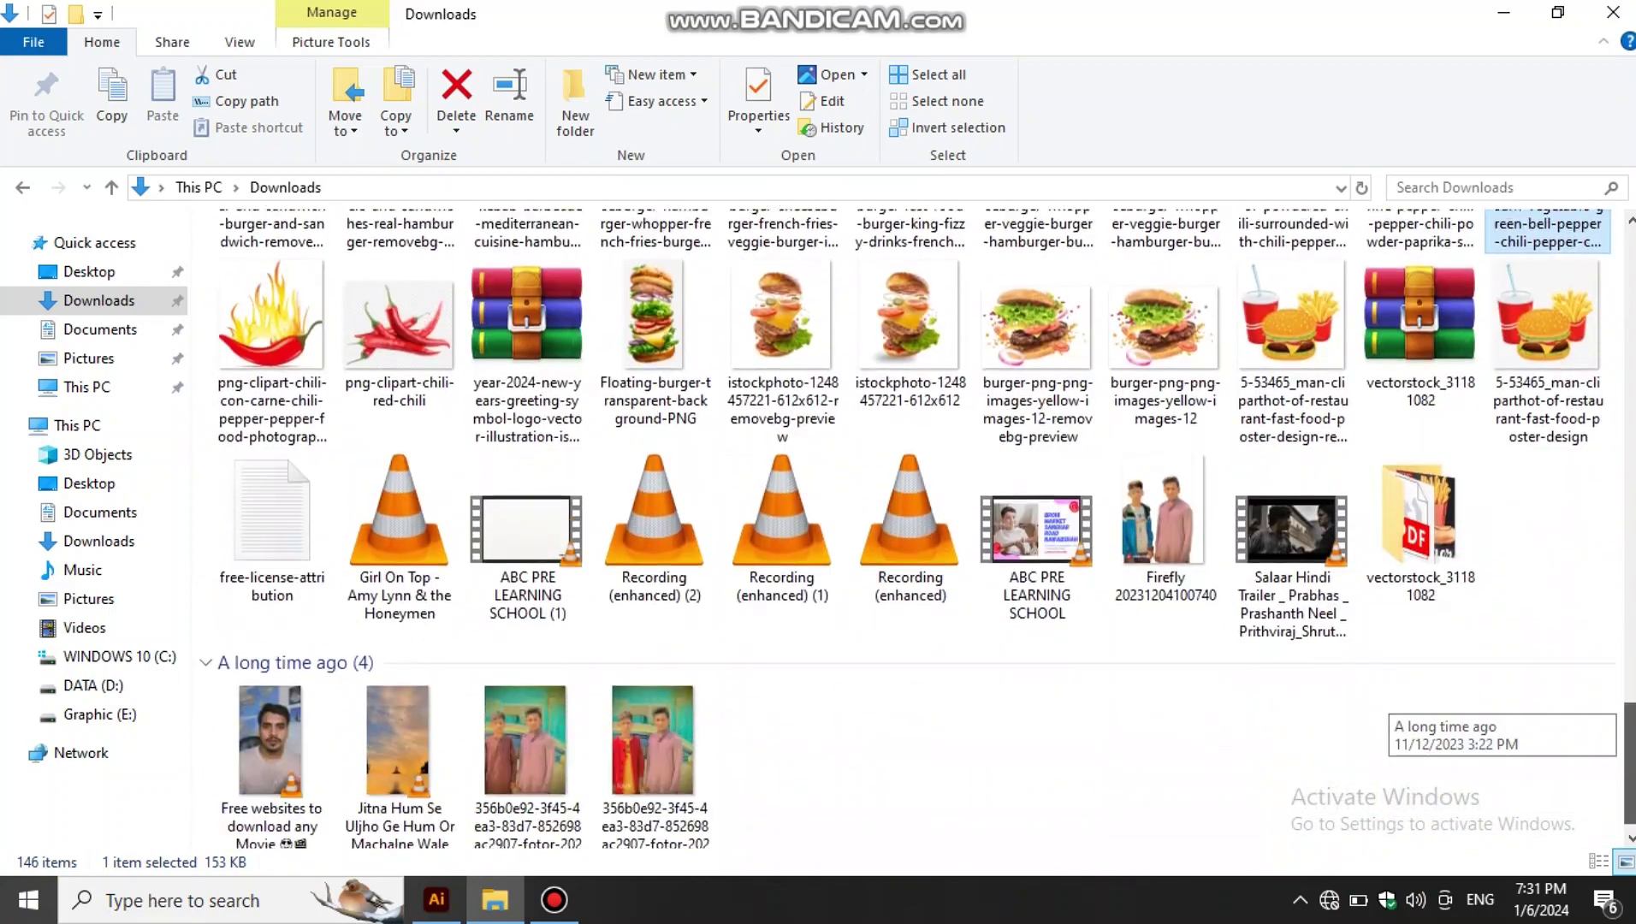
pyautogui.moveTo(1631, 677); pyautogui.dragTo(1631, 766)
pyautogui.hotkey('alt', 'Tab')
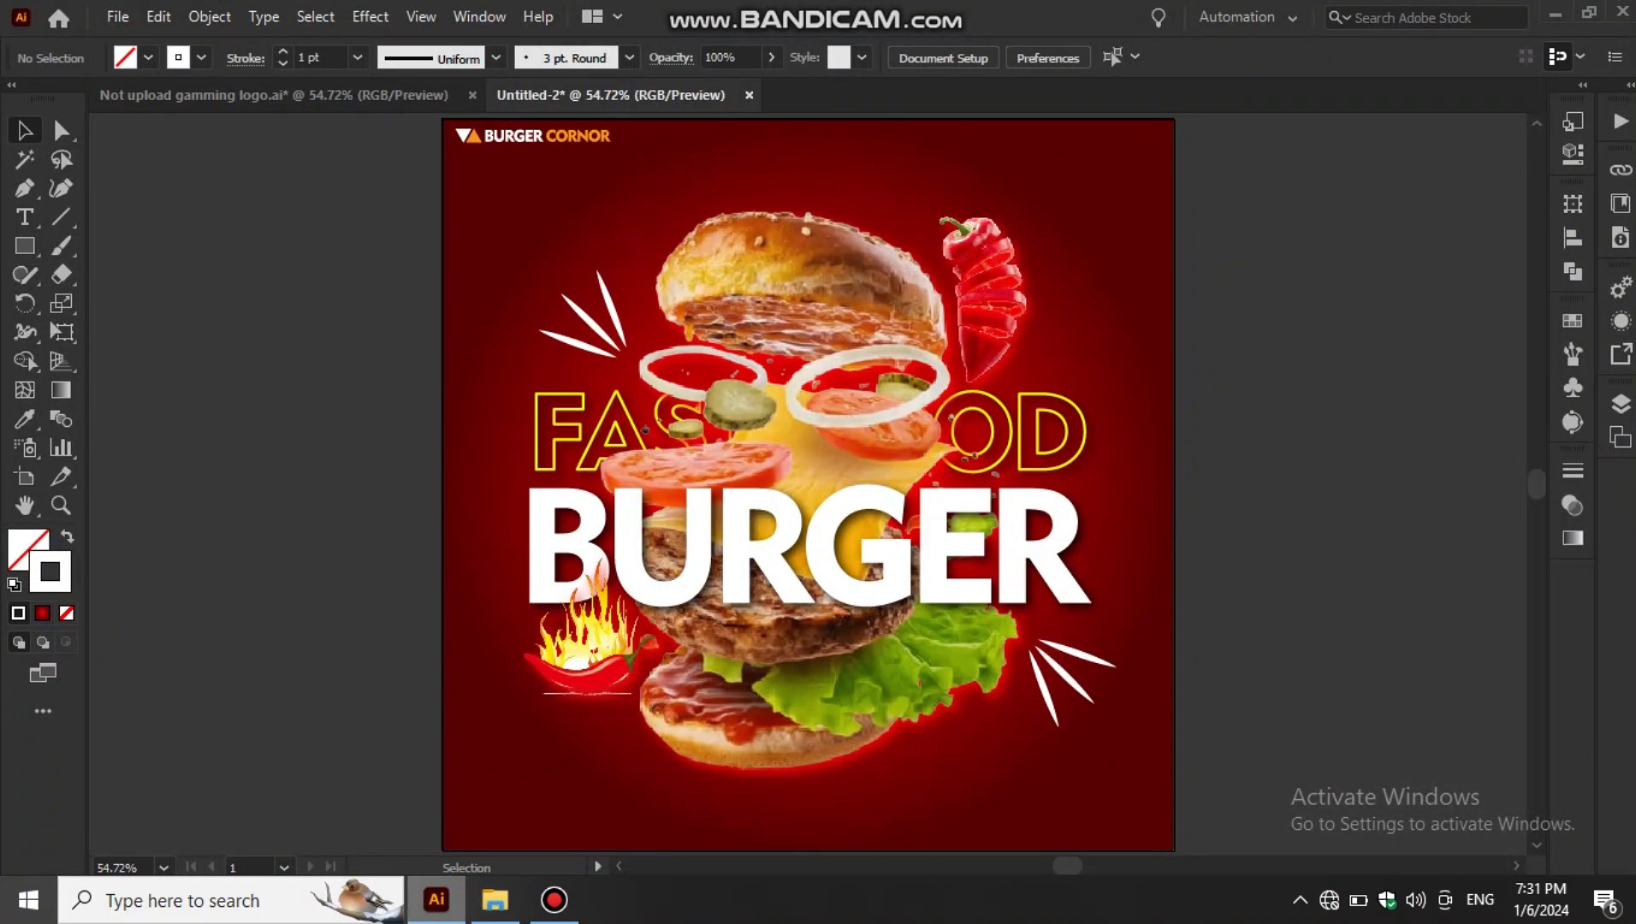
# - Add the contact text block and make its FOR CONTACT: heading 16 pt and yellow
pyautogui.press('t')
pyautogui.click(278, 531)
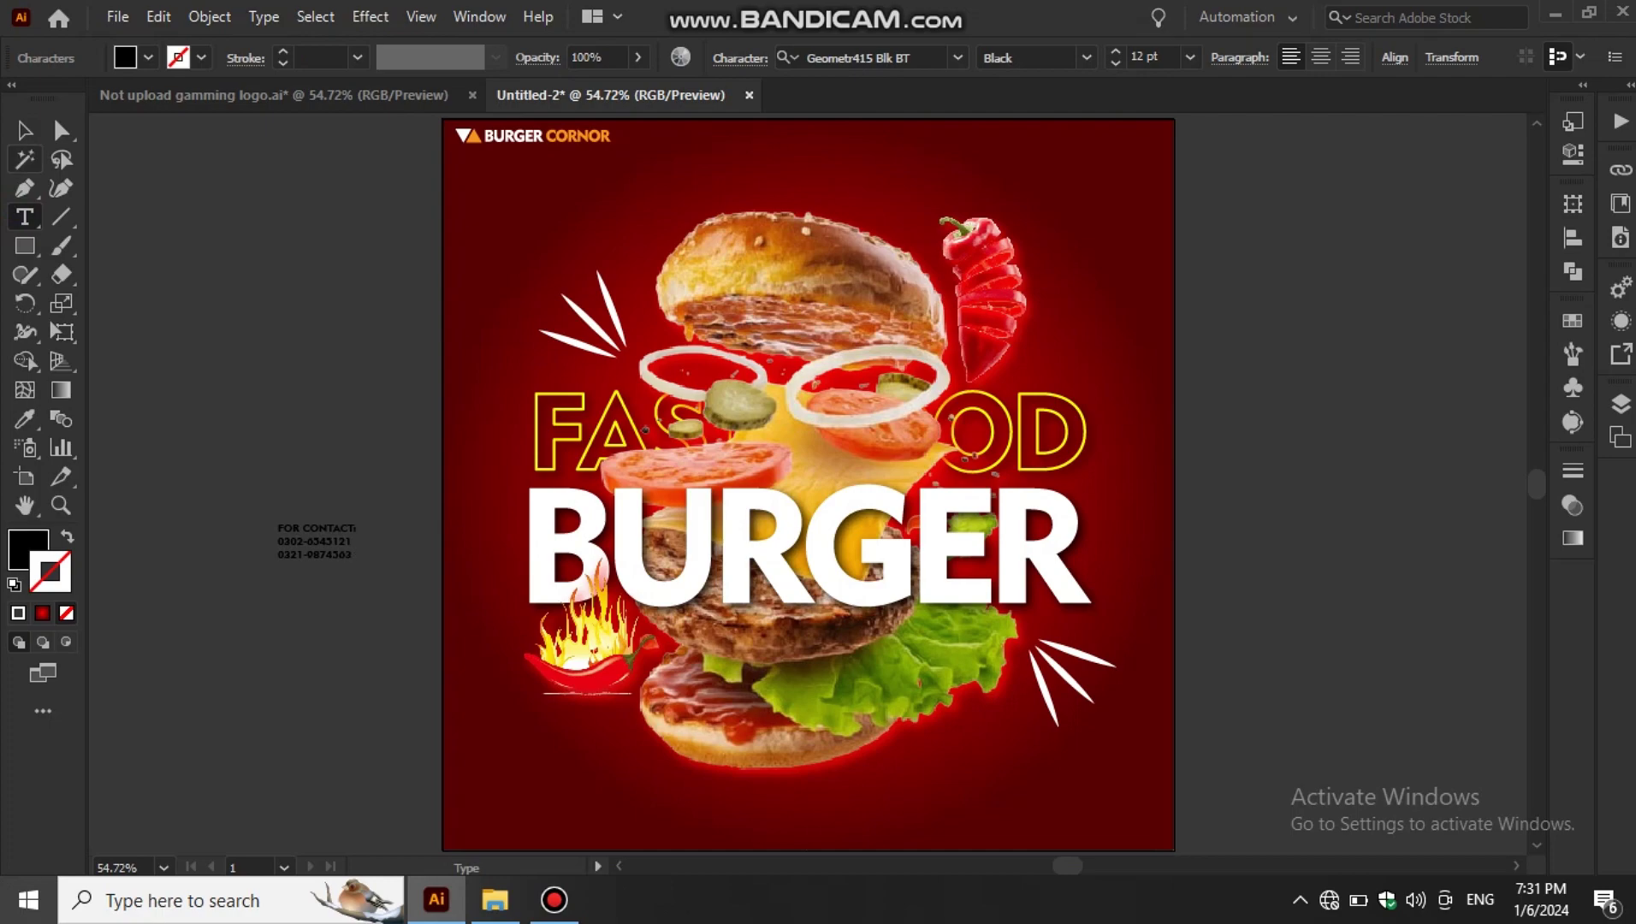
pyautogui.click(24, 130)
pyautogui.hotkey('ctrl', '=')
pyautogui.hotkey('ctrl', '=')
pyautogui.hotkey('ctrl', '=')
pyautogui.hotkey('ctrl', '=')
pyautogui.hotkey('ctrl', '=')
pyautogui.click(24, 216)
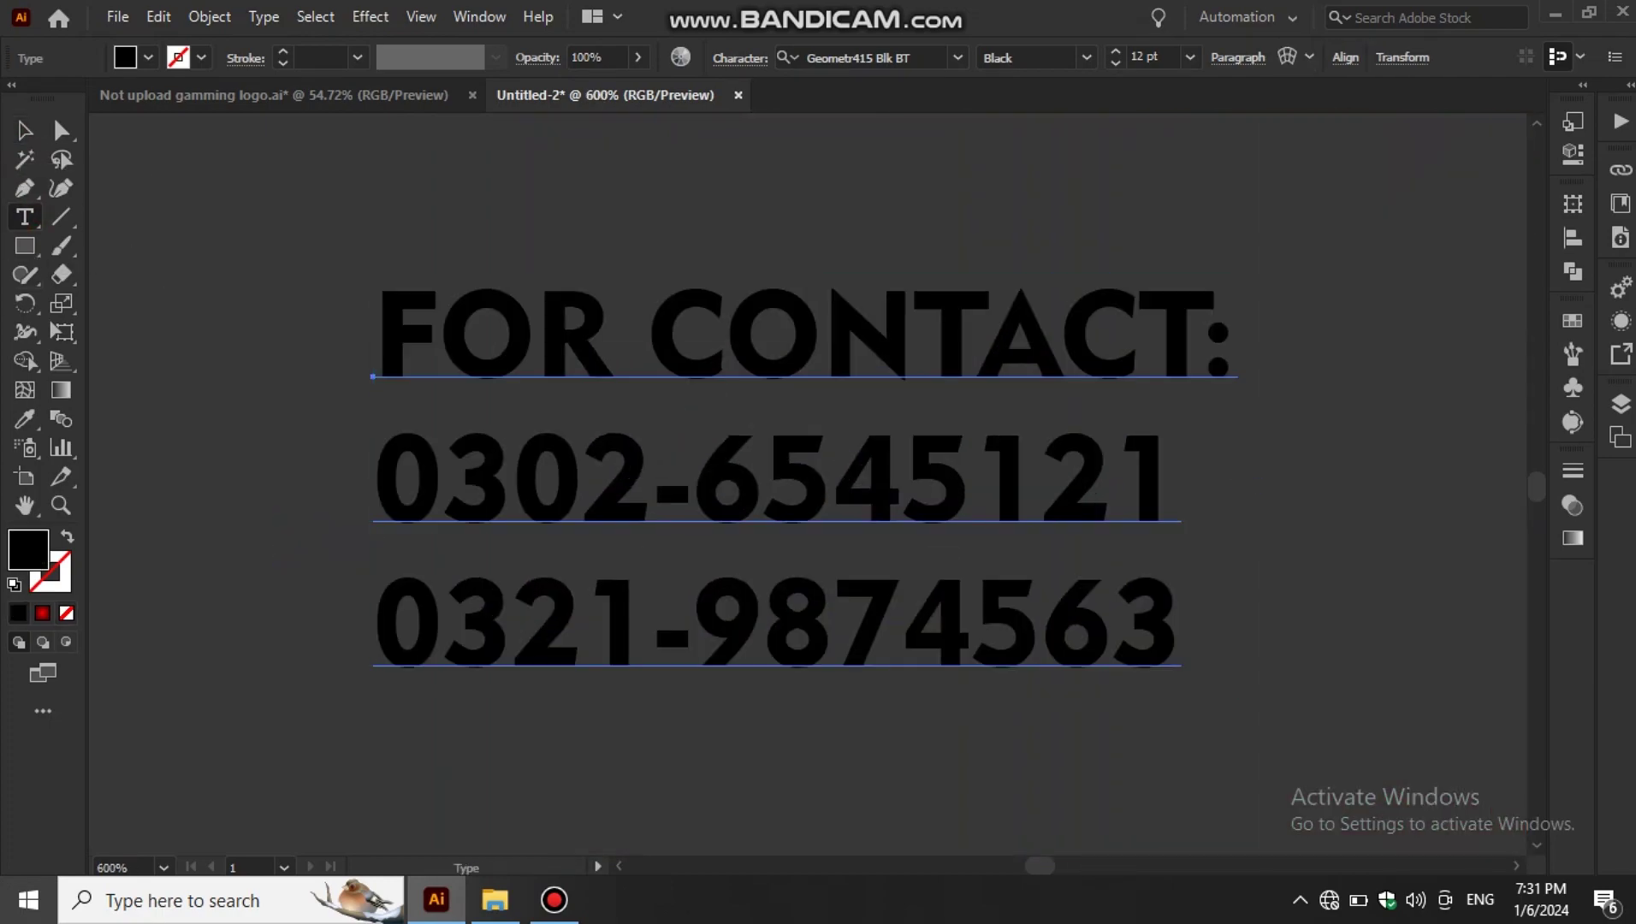
pyautogui.moveTo(377, 333); pyautogui.dragTo(1236, 342)
pyautogui.write('4')
pyautogui.press('Return')
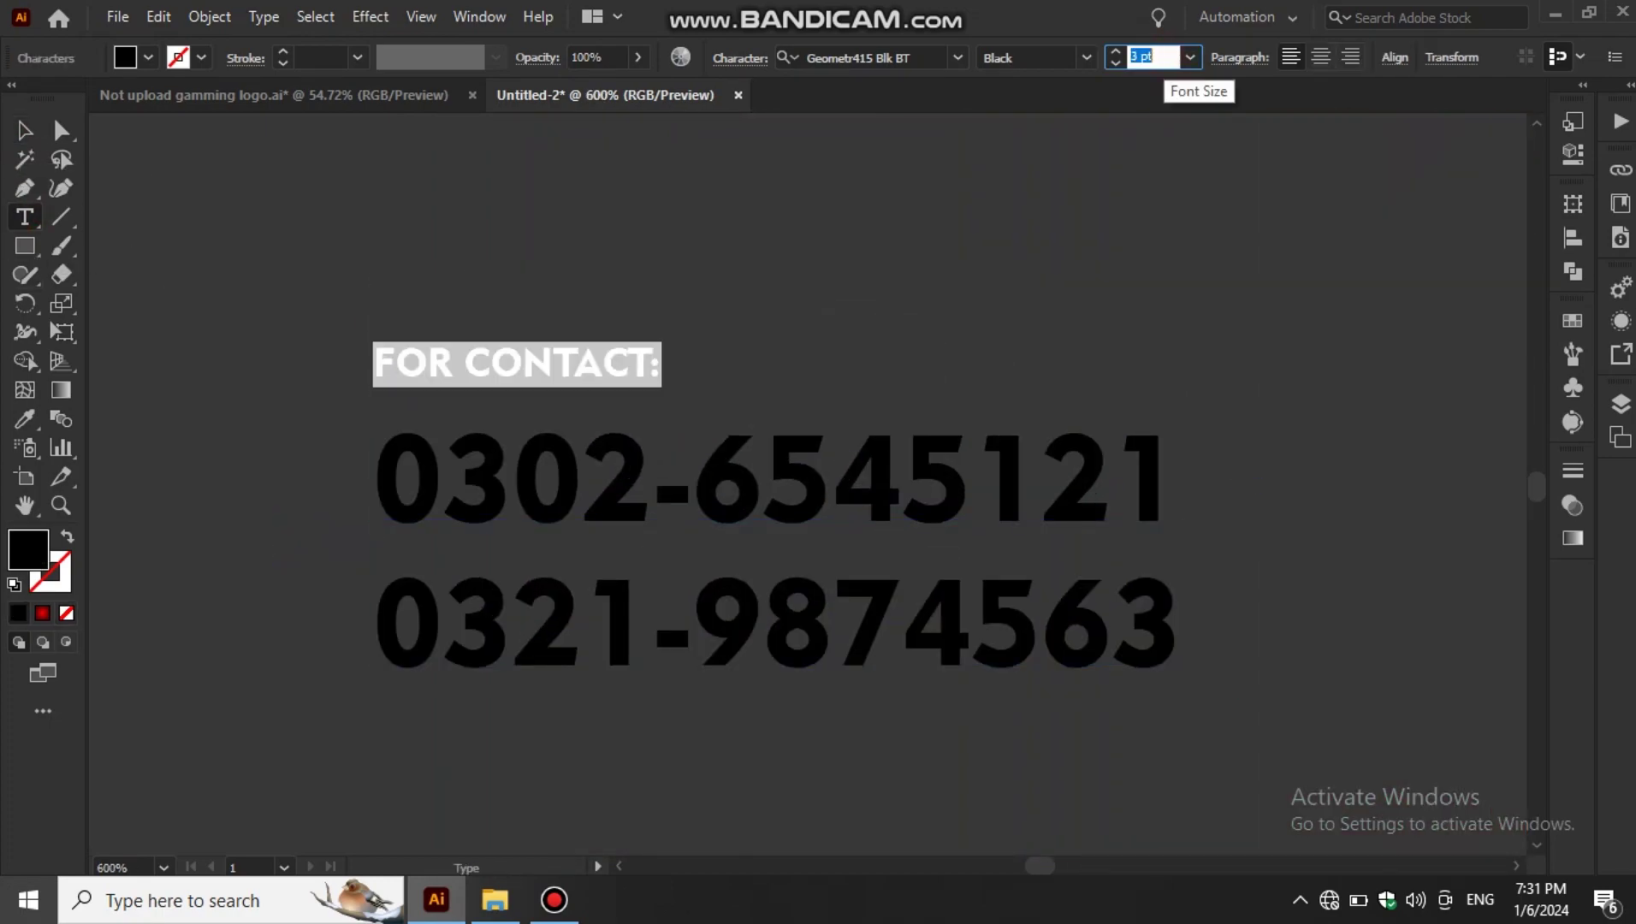
pyautogui.write('16')
pyautogui.press('Return')
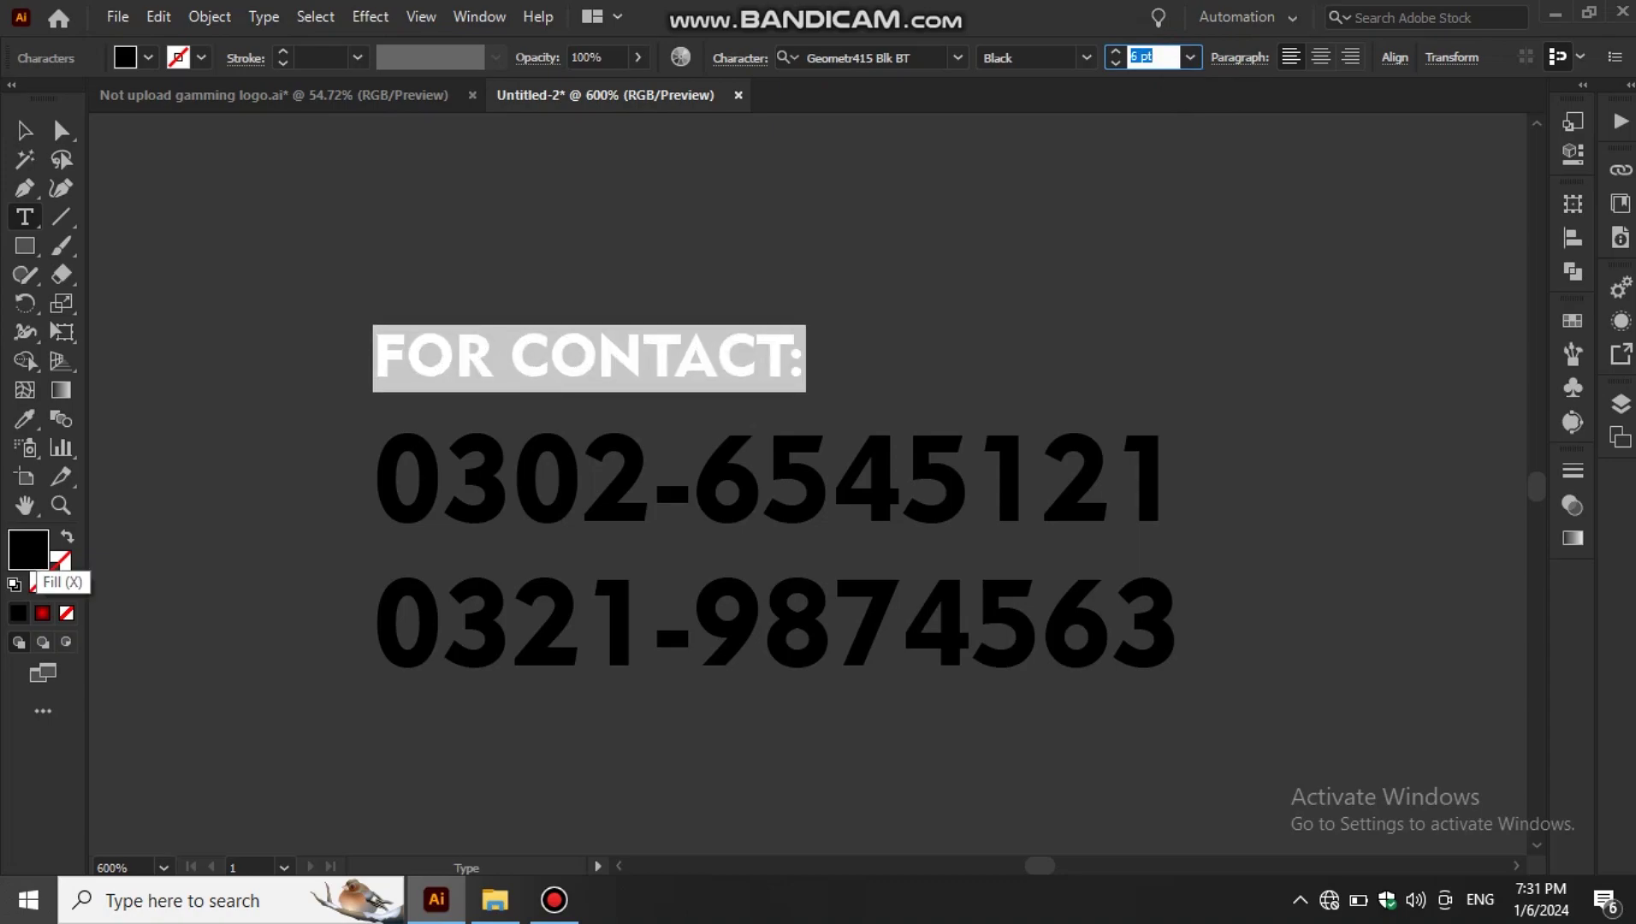
pyautogui.click(148, 58)
pyautogui.click(104, 113)
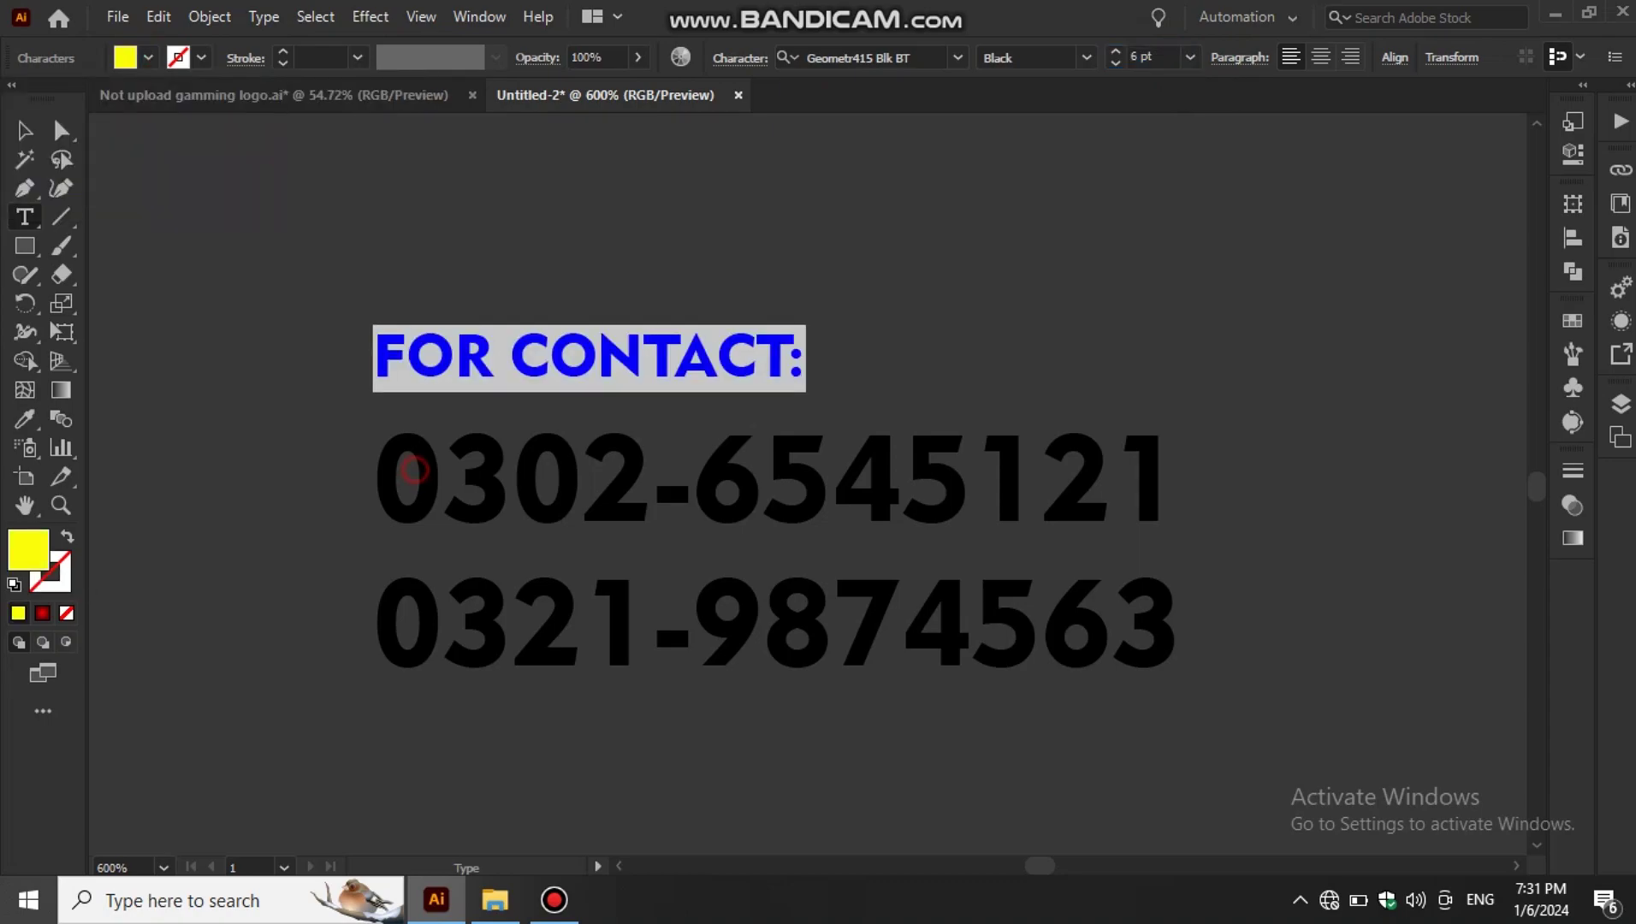
pyautogui.click(409, 476)
# - Make the two phone-number lines white and tighten their line spacing
pyautogui.moveTo(376, 475); pyautogui.dragTo(1179, 633)
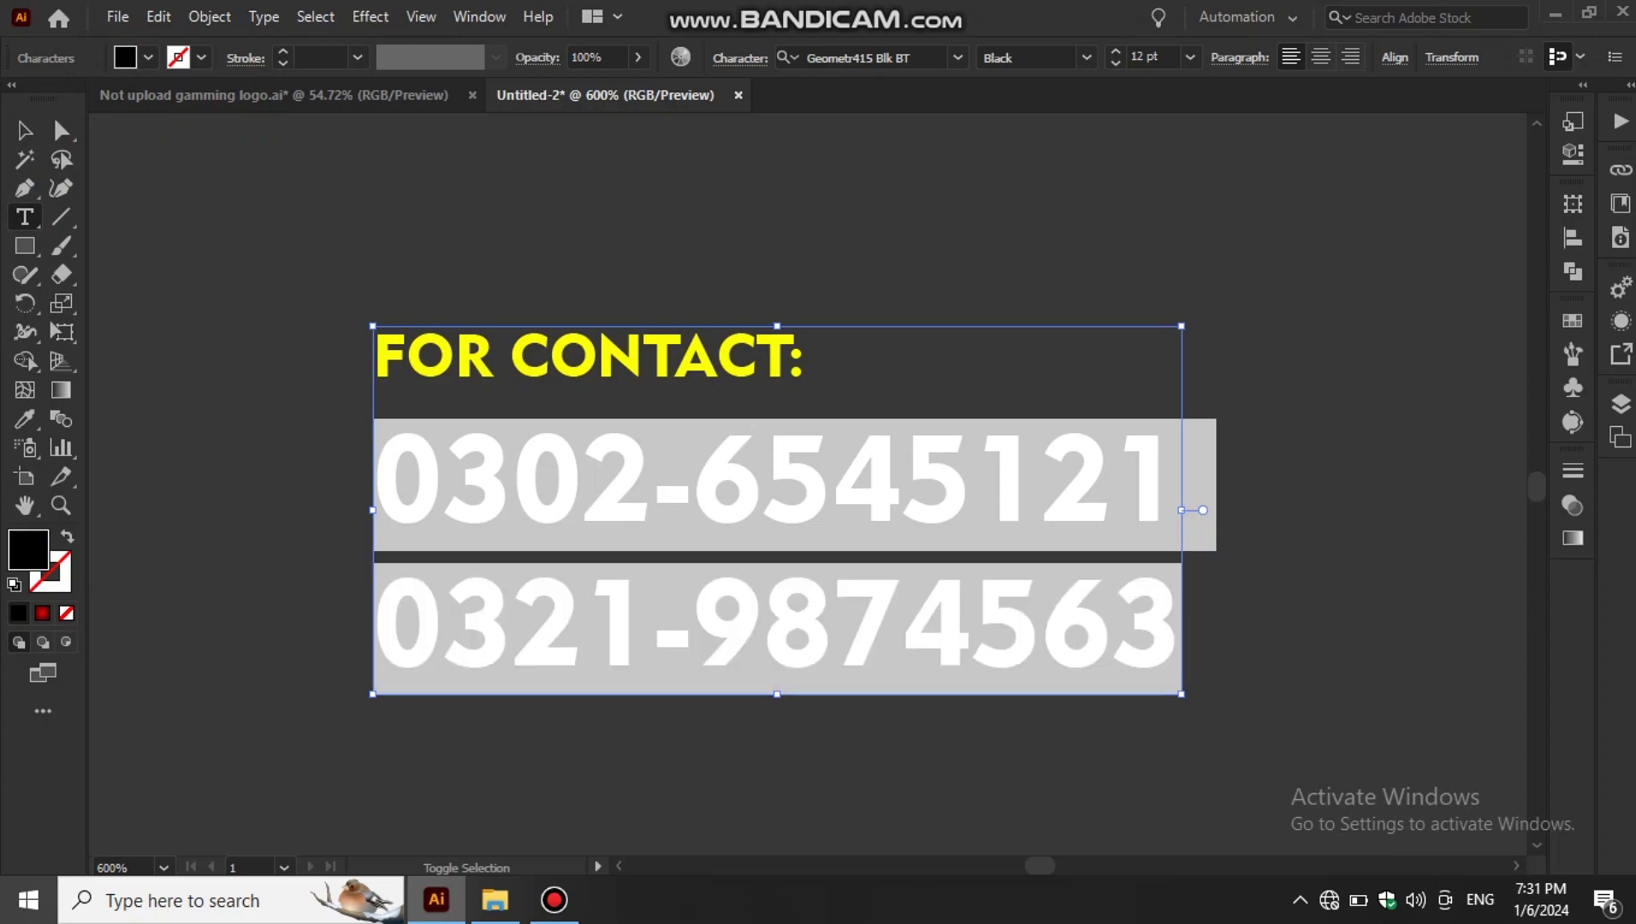
pyautogui.click(148, 57)
pyautogui.click(53, 113)
pyautogui.press('Escape')
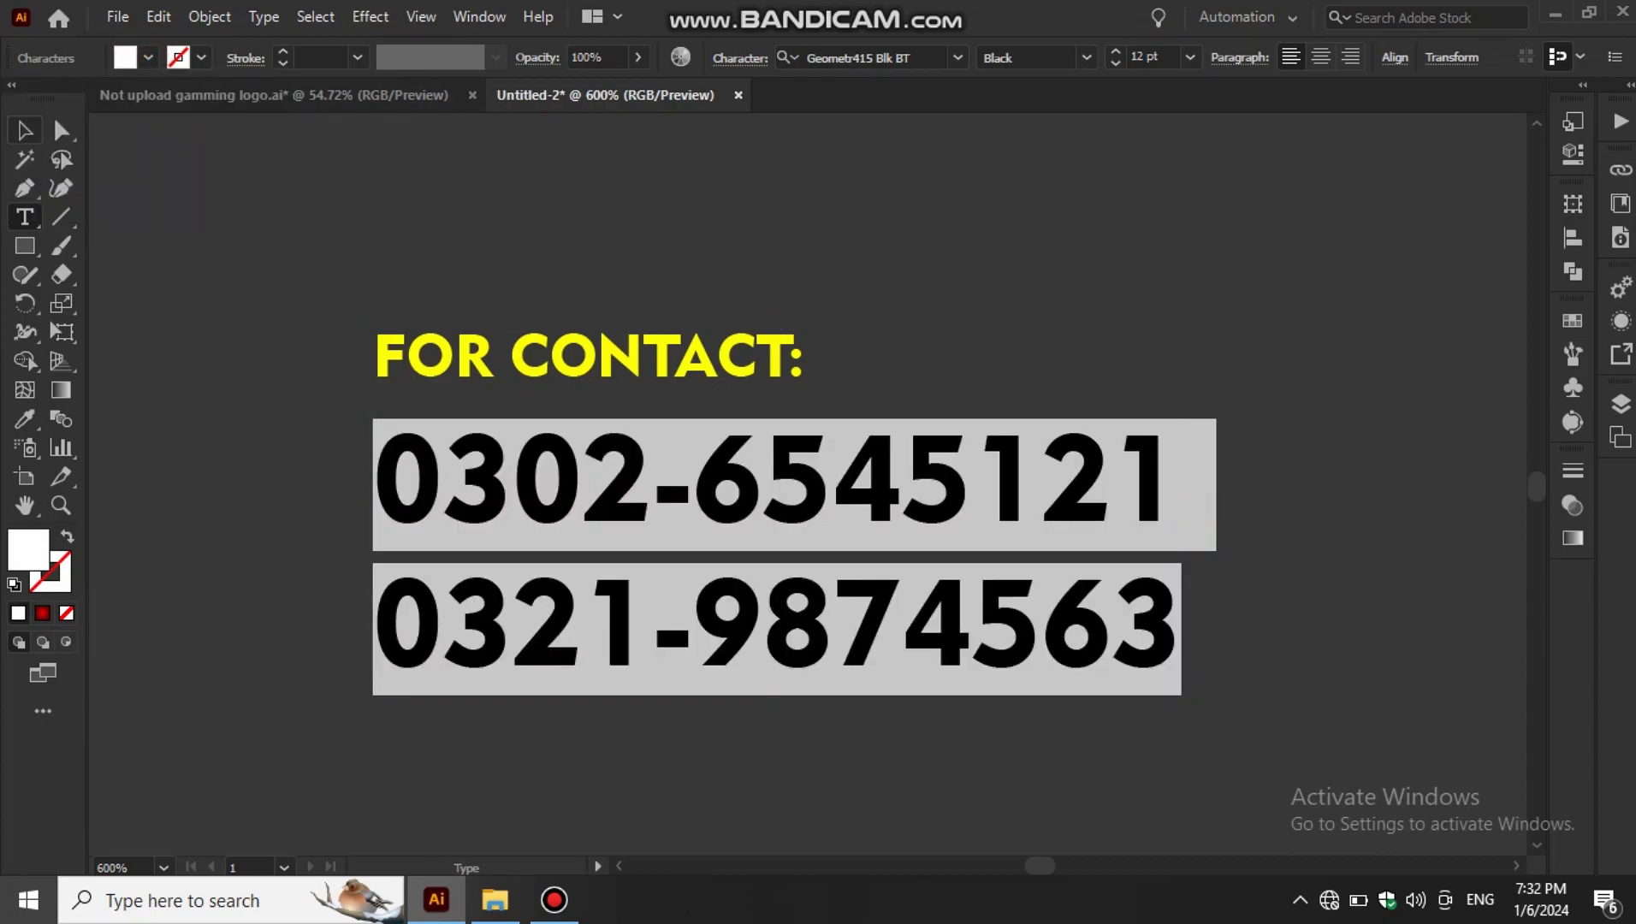
pyautogui.click(24, 130)
pyautogui.hotkey('alt', 'Up')
pyautogui.hotkey('alt', 'Up')
# - Move the contact block to the poster's bottom-left corner
pyautogui.hotkey('ctrl', '0')
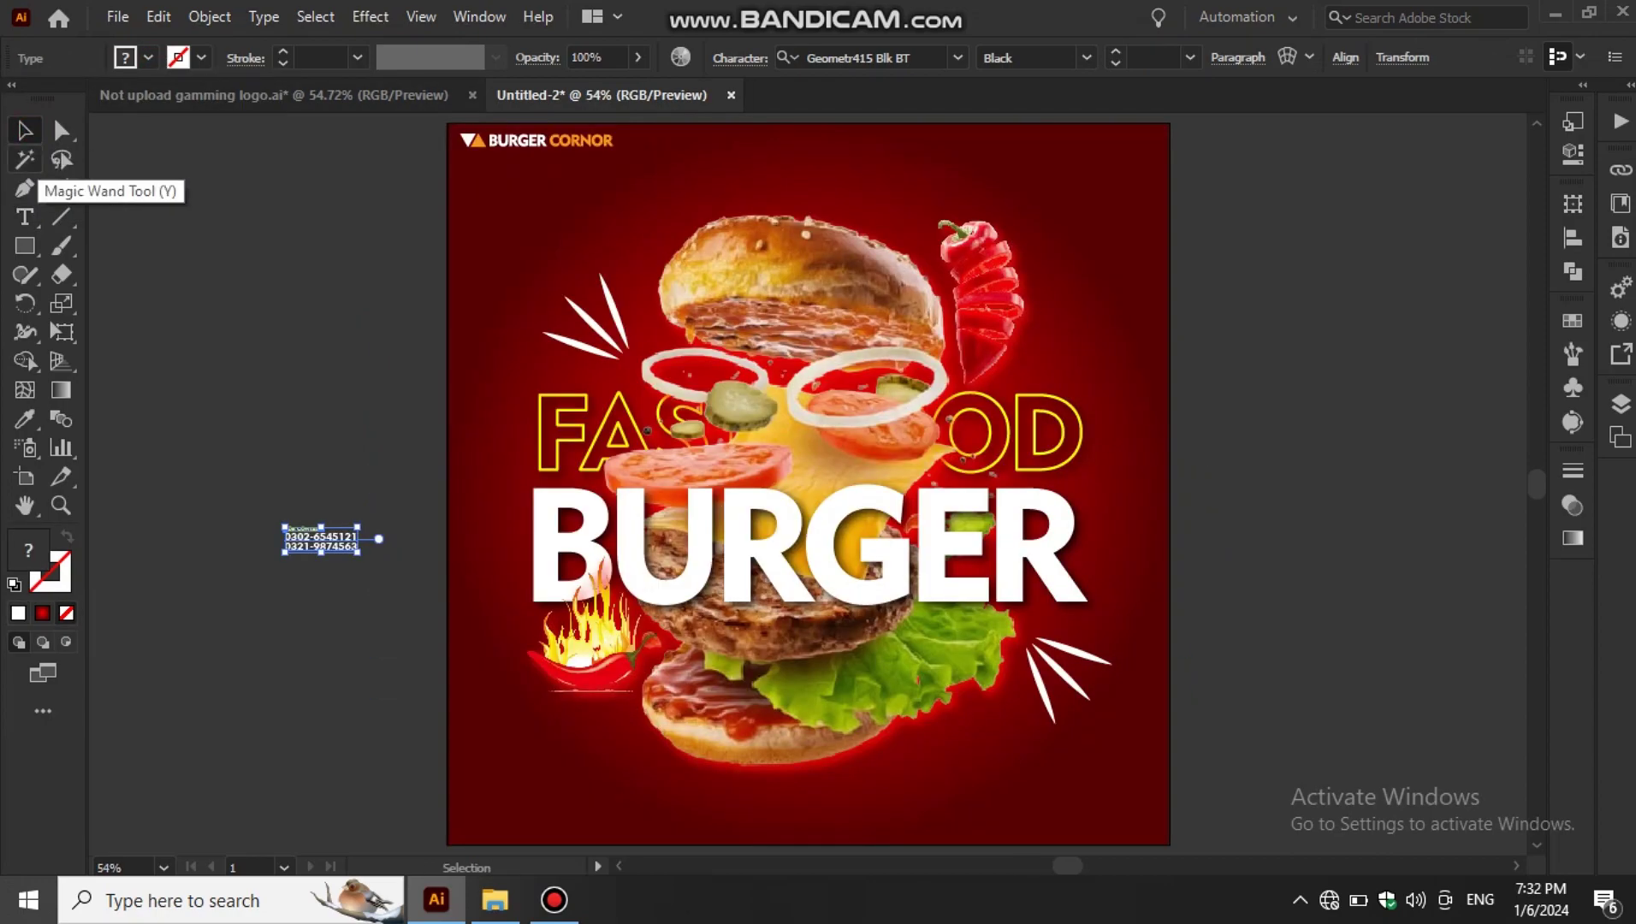
pyautogui.moveTo(338, 546)
pyautogui.mouseDown()
pyautogui.moveTo(569, 792)
pyautogui.moveTo(640, 820)
pyautogui.mouseUp()
pyautogui.hotkey('ctrl', '=')
pyautogui.hotkey('ctrl', '=')
pyautogui.hotkey('ctrl', '=')
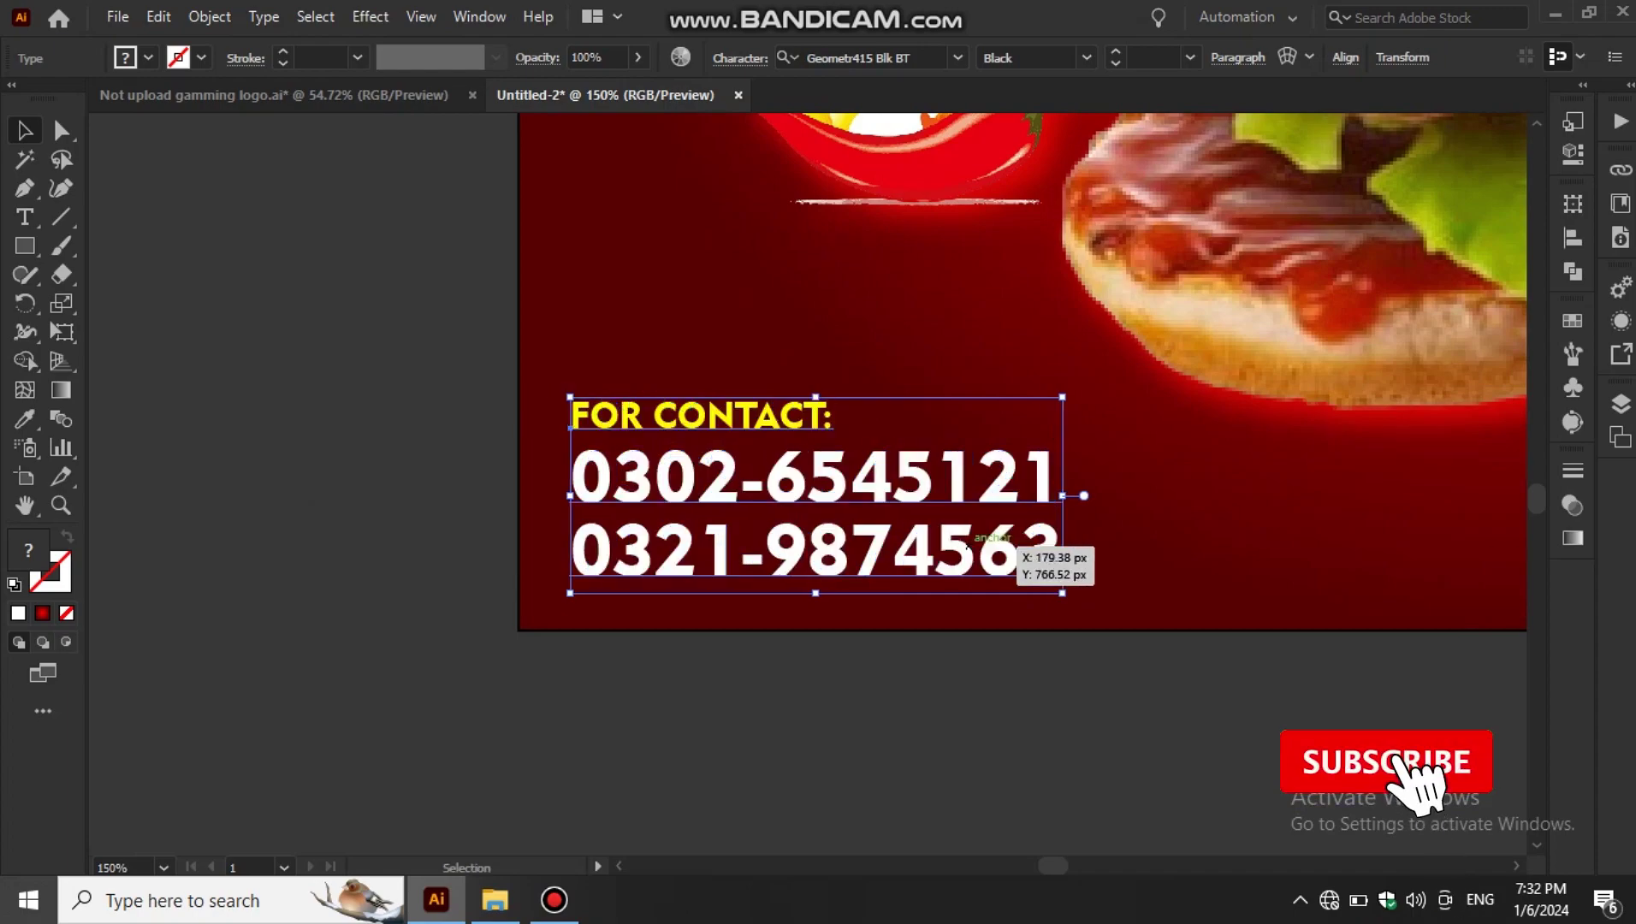
pyautogui.hotkey('ctrl', '0')
pyautogui.hotkey('ctrl', 'shift', 'a')
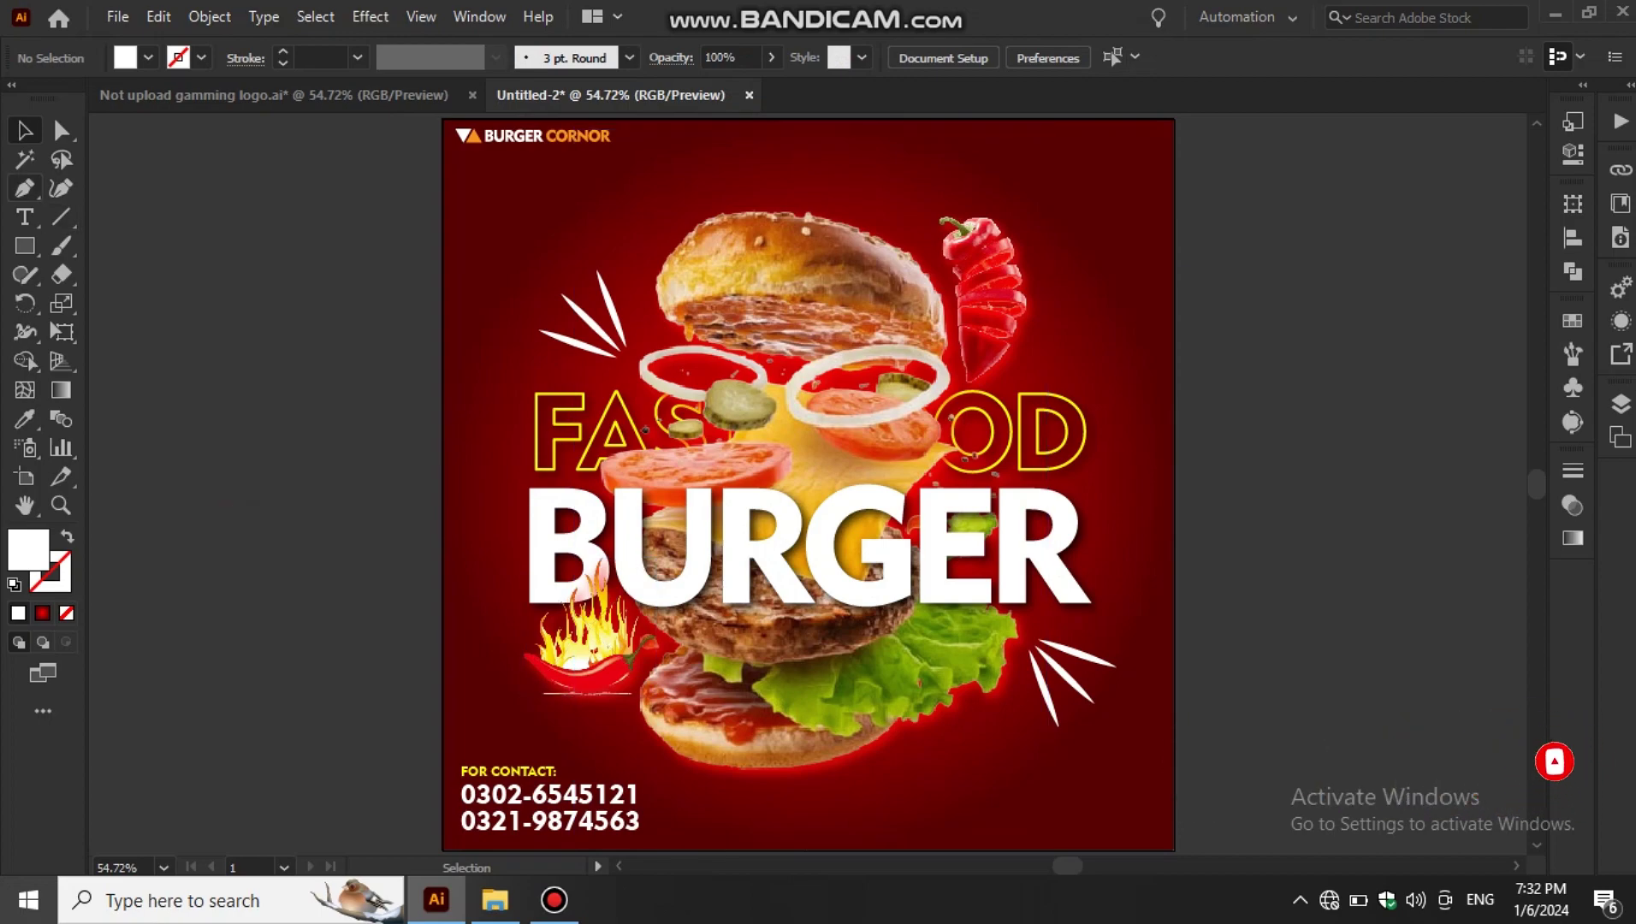
# - Create an area-type frame of placeholder text and expand it into shapes
pyautogui.press('t')
pyautogui.moveTo(121, 225); pyautogui.dragTo(536, 291)
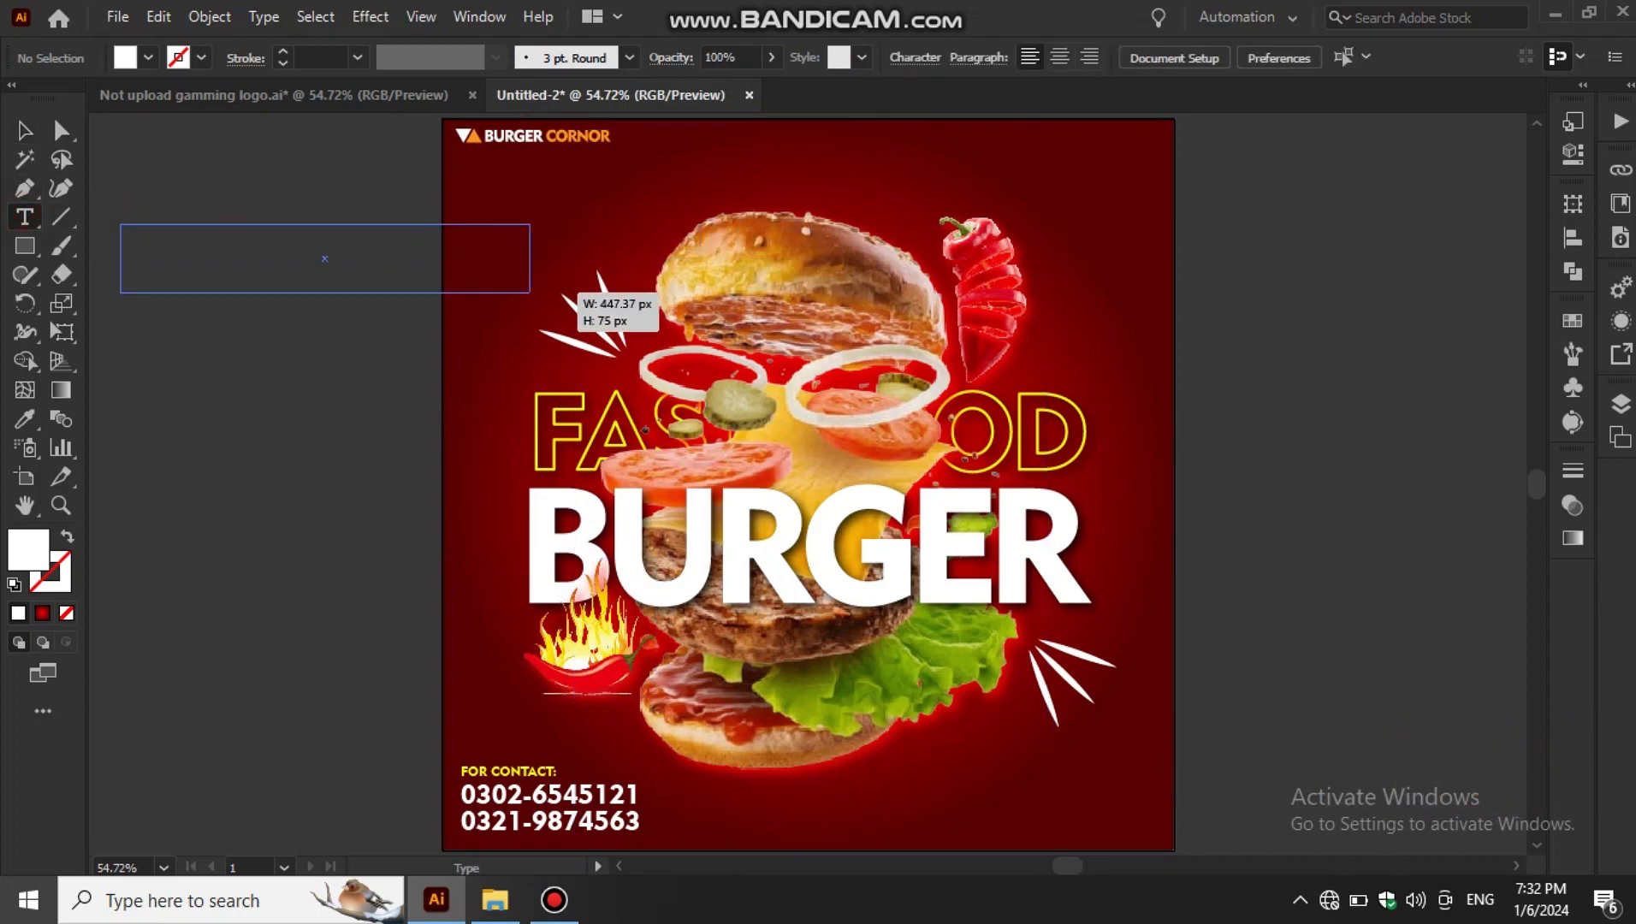
pyautogui.scroll(3, 1143, 59)
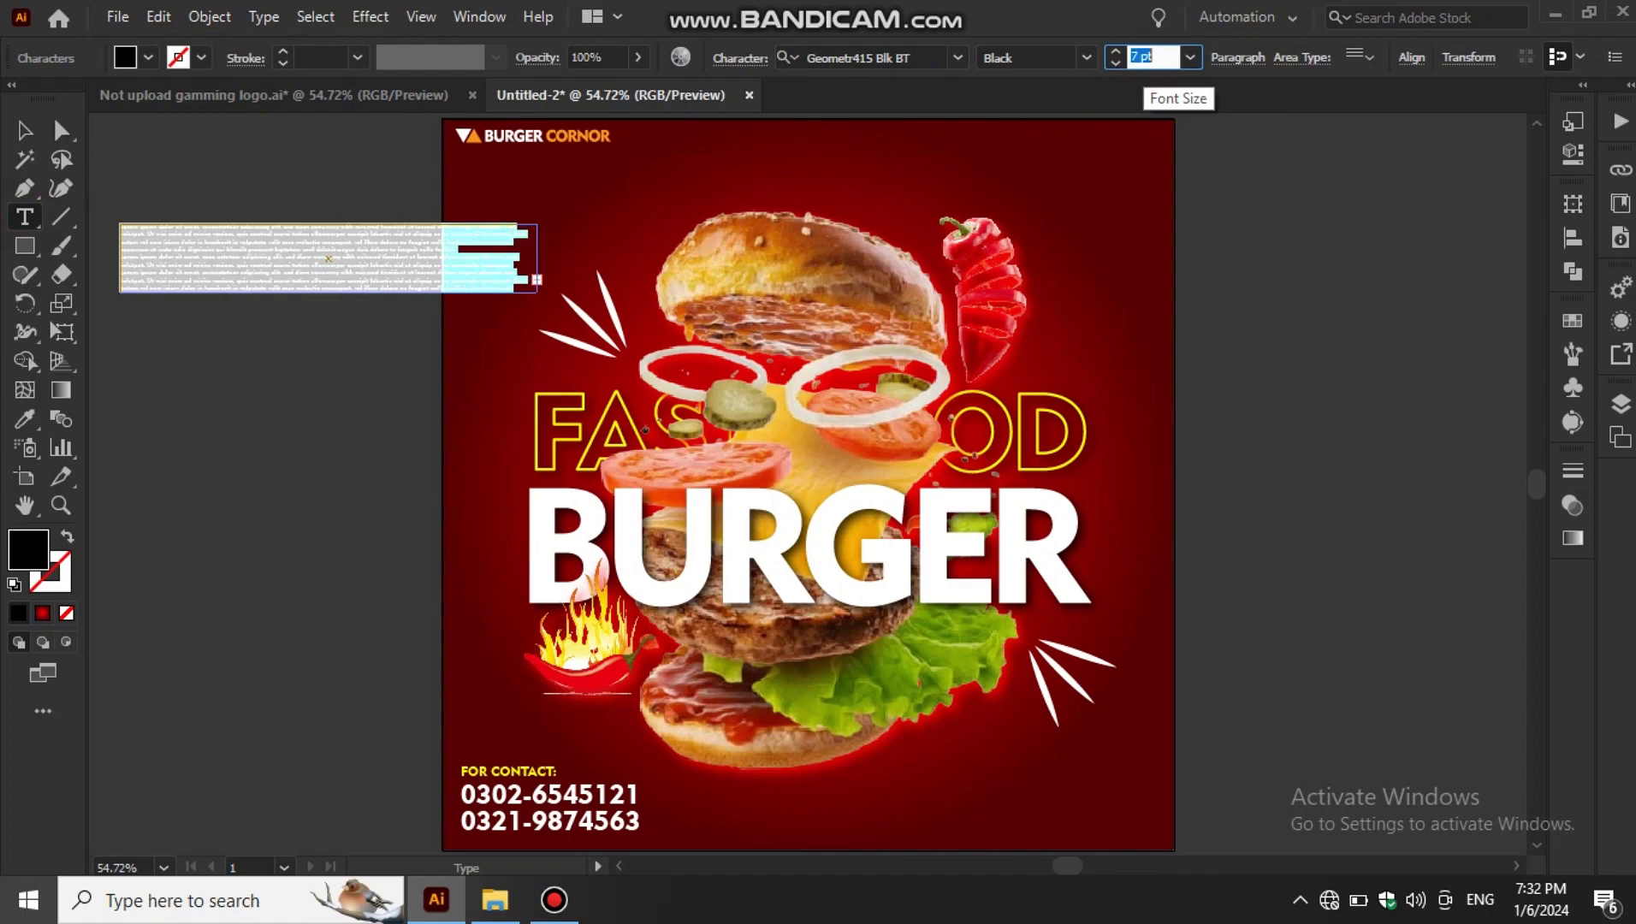
pyautogui.scroll(3, 1144, 59)
pyautogui.press('Escape')
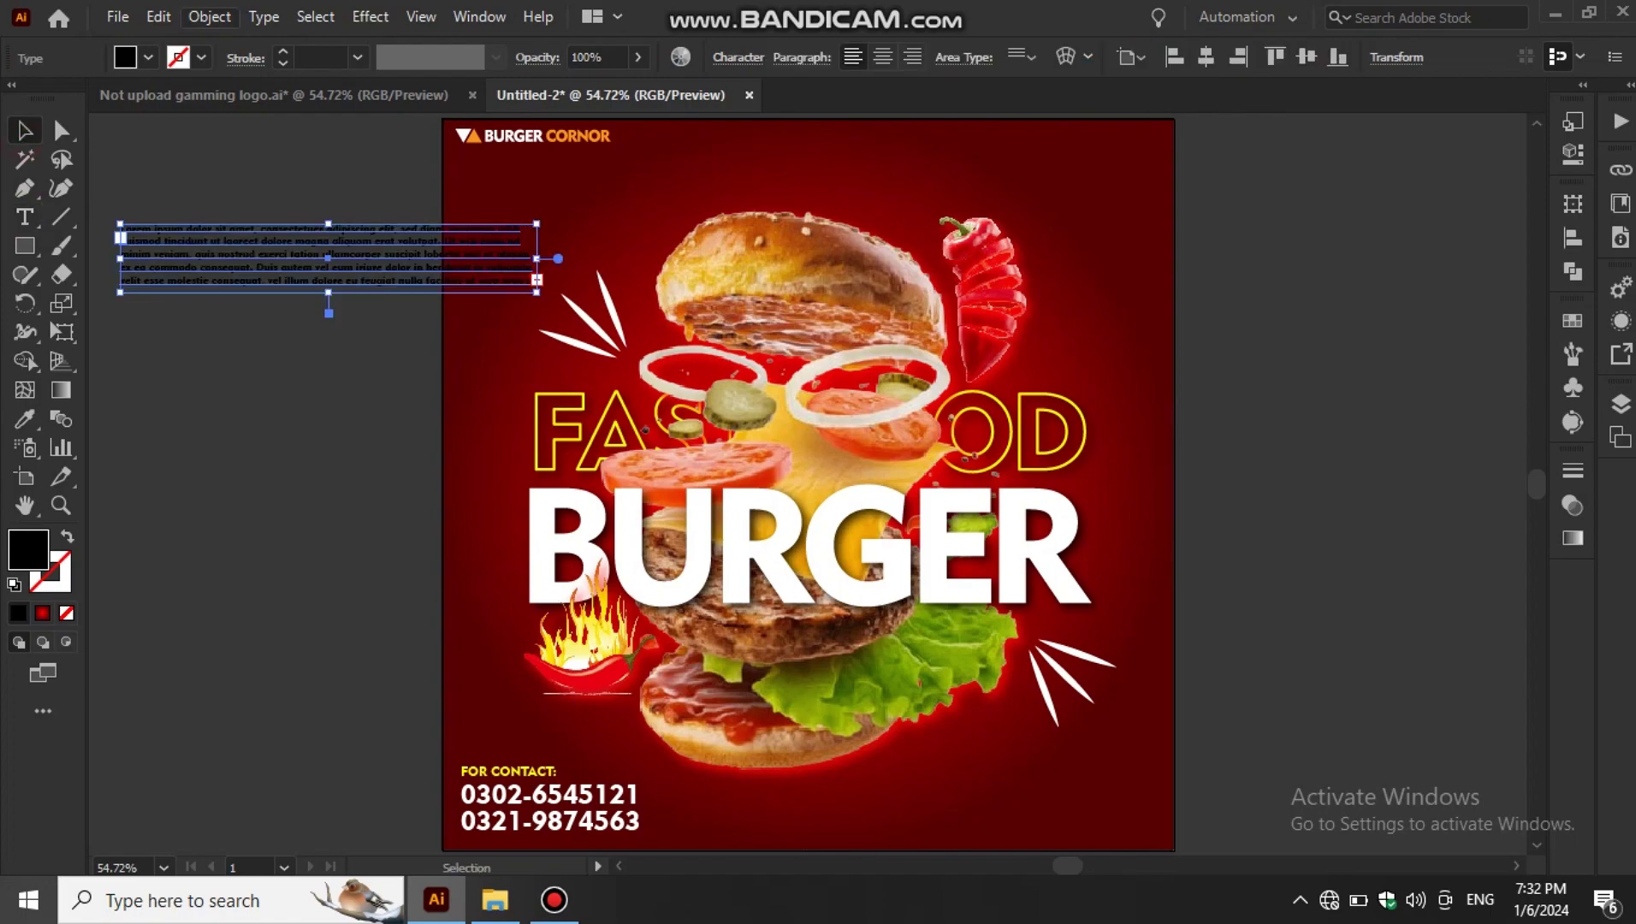
pyautogui.click(210, 17)
pyautogui.click(329, 292)
pyautogui.press('Return')
# - Move the paragraph to the poster's bottom-right, scale it down, and fill it white
pyautogui.moveTo(317, 276); pyautogui.dragTo(941, 827)
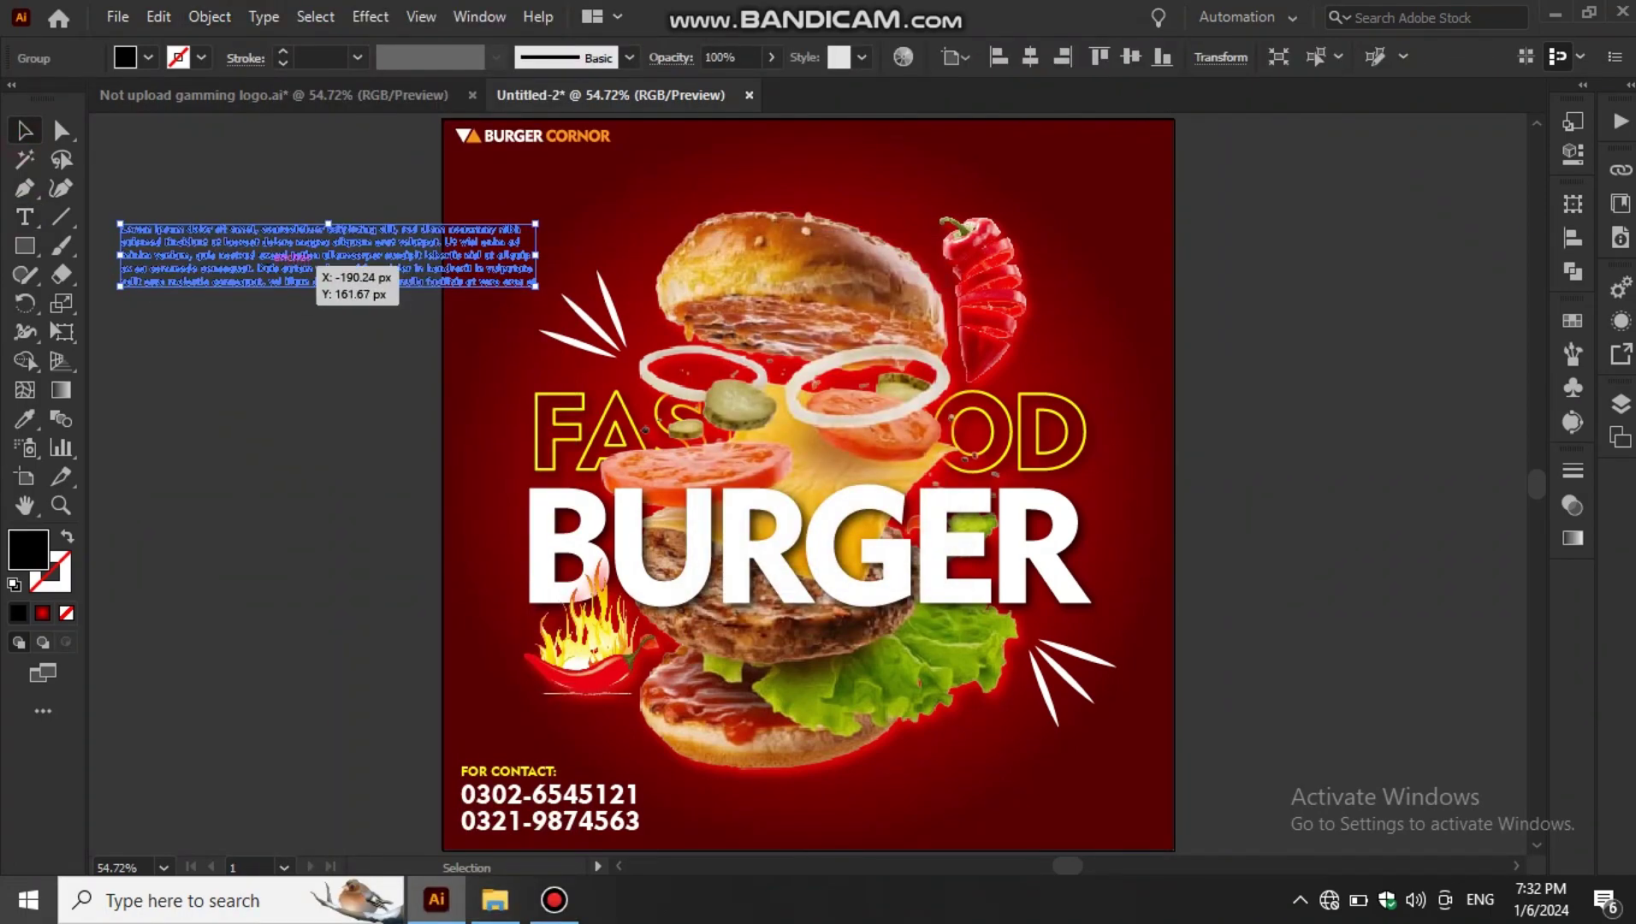
pyautogui.hotkey('ctrl', '+')
pyautogui.hotkey('ctrl', '+')
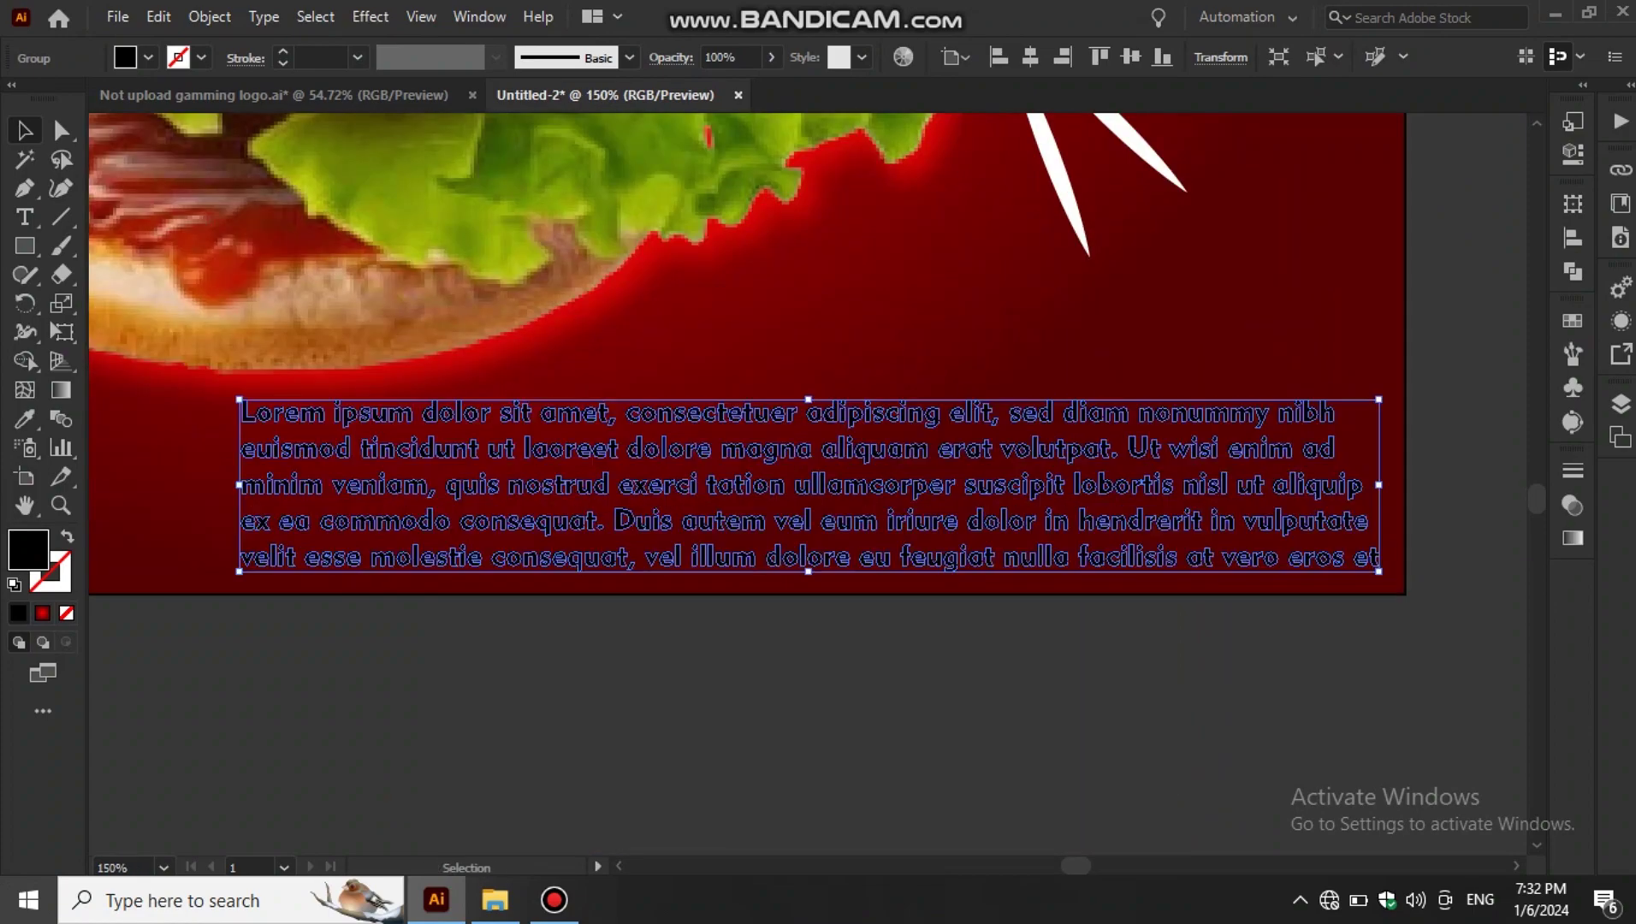
pyautogui.moveTo(1379, 571); pyautogui.dragTo(1331, 565)
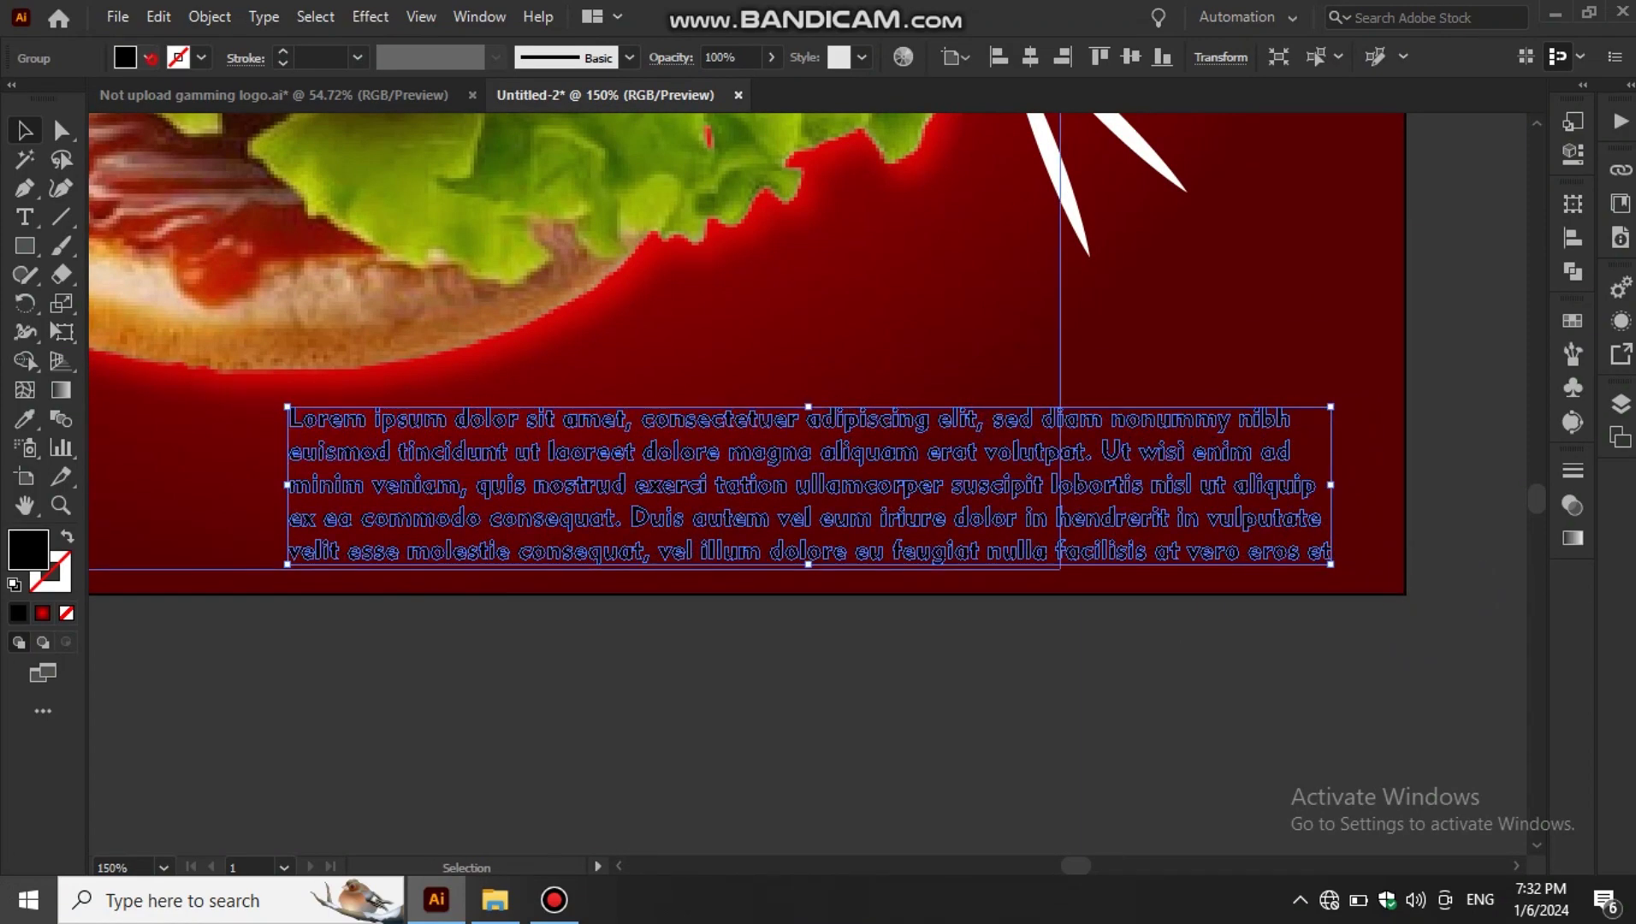
pyautogui.click(149, 58)
pyautogui.click(51, 99)
pyautogui.click(522, 561)
pyautogui.hotkey('ctrl', '0')
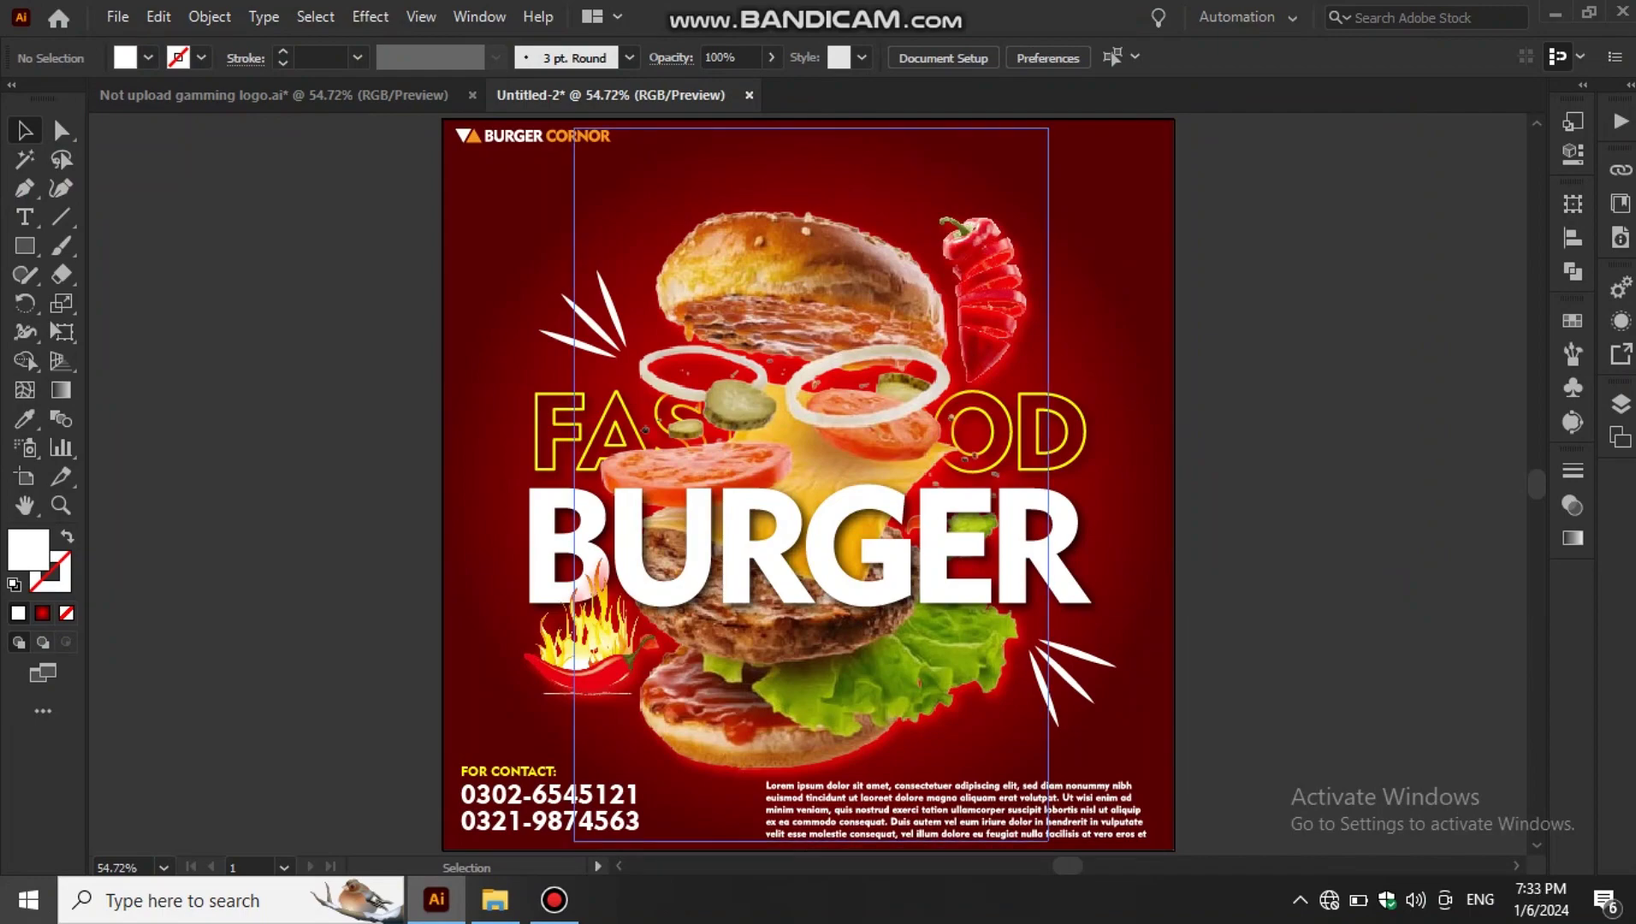
# - Nudge the paragraph block right and down into the corner
pyautogui.moveTo(757, 774); pyautogui.dragTo(1155, 847)
pyautogui.hotkey('ctrl', '+')
pyautogui.hotkey('ctrl', '+')
pyautogui.hotkey('ctrl', '+')
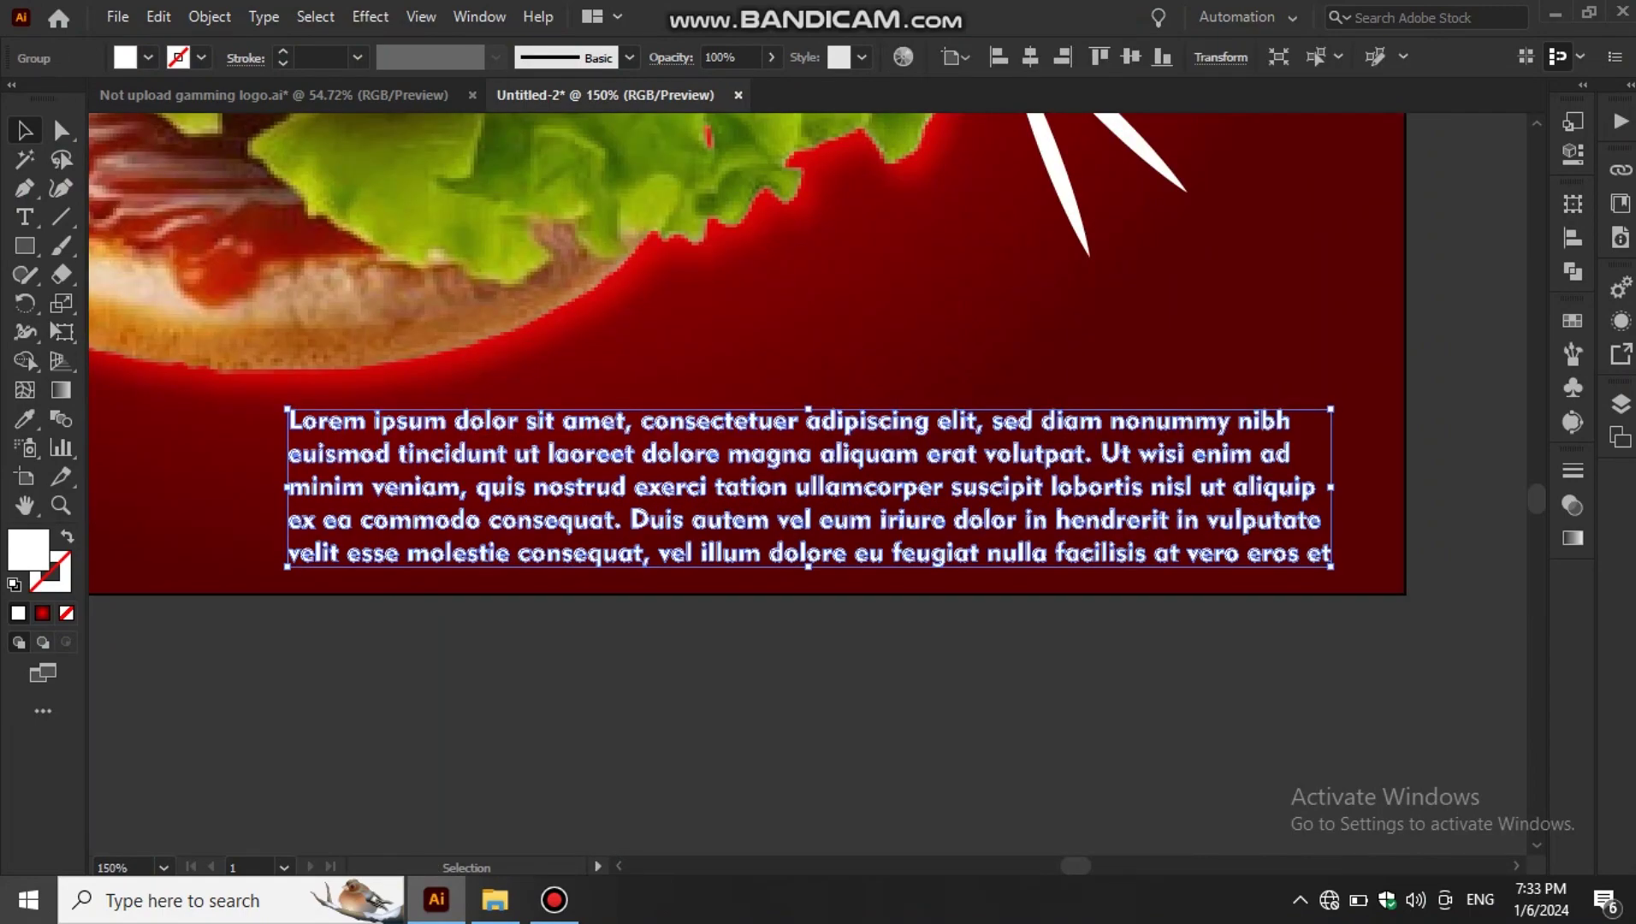
pyautogui.press('Right')
pyautogui.press('Right')
pyautogui.press('Right')
pyautogui.press('Right')
pyautogui.press('Right')
pyautogui.press('Right')
pyautogui.press('Right')
pyautogui.press('Right')
pyautogui.press('Right')
pyautogui.press('Down')
pyautogui.press('Down')
pyautogui.hotkey('ctrl', 'shift', 'a')
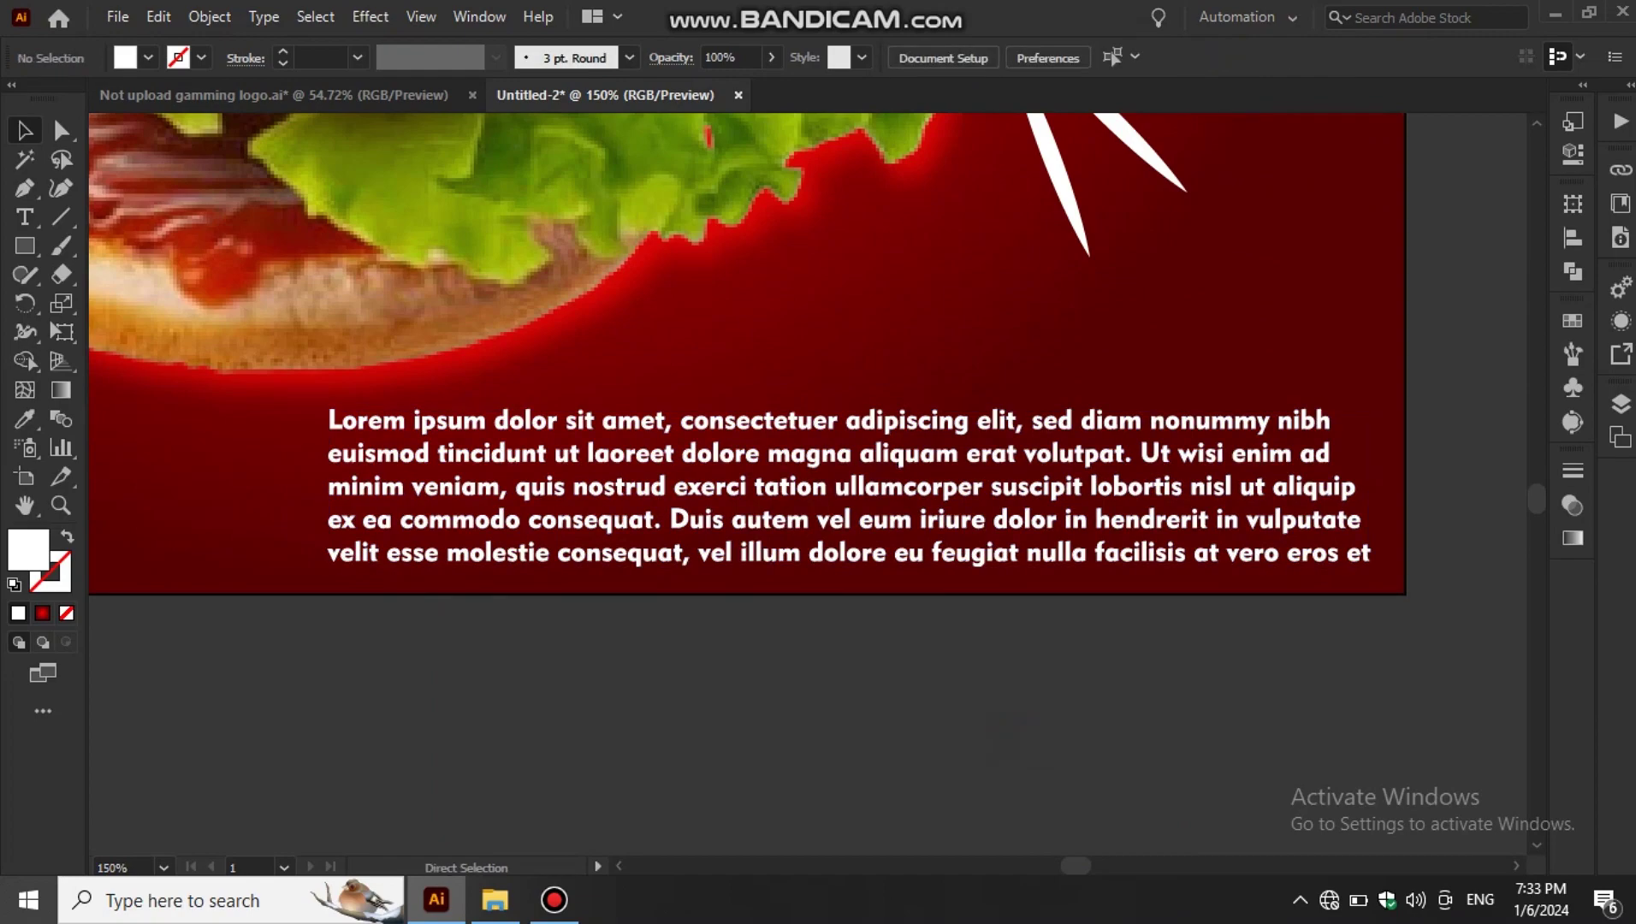
pyautogui.hotkey('ctrl', '0')
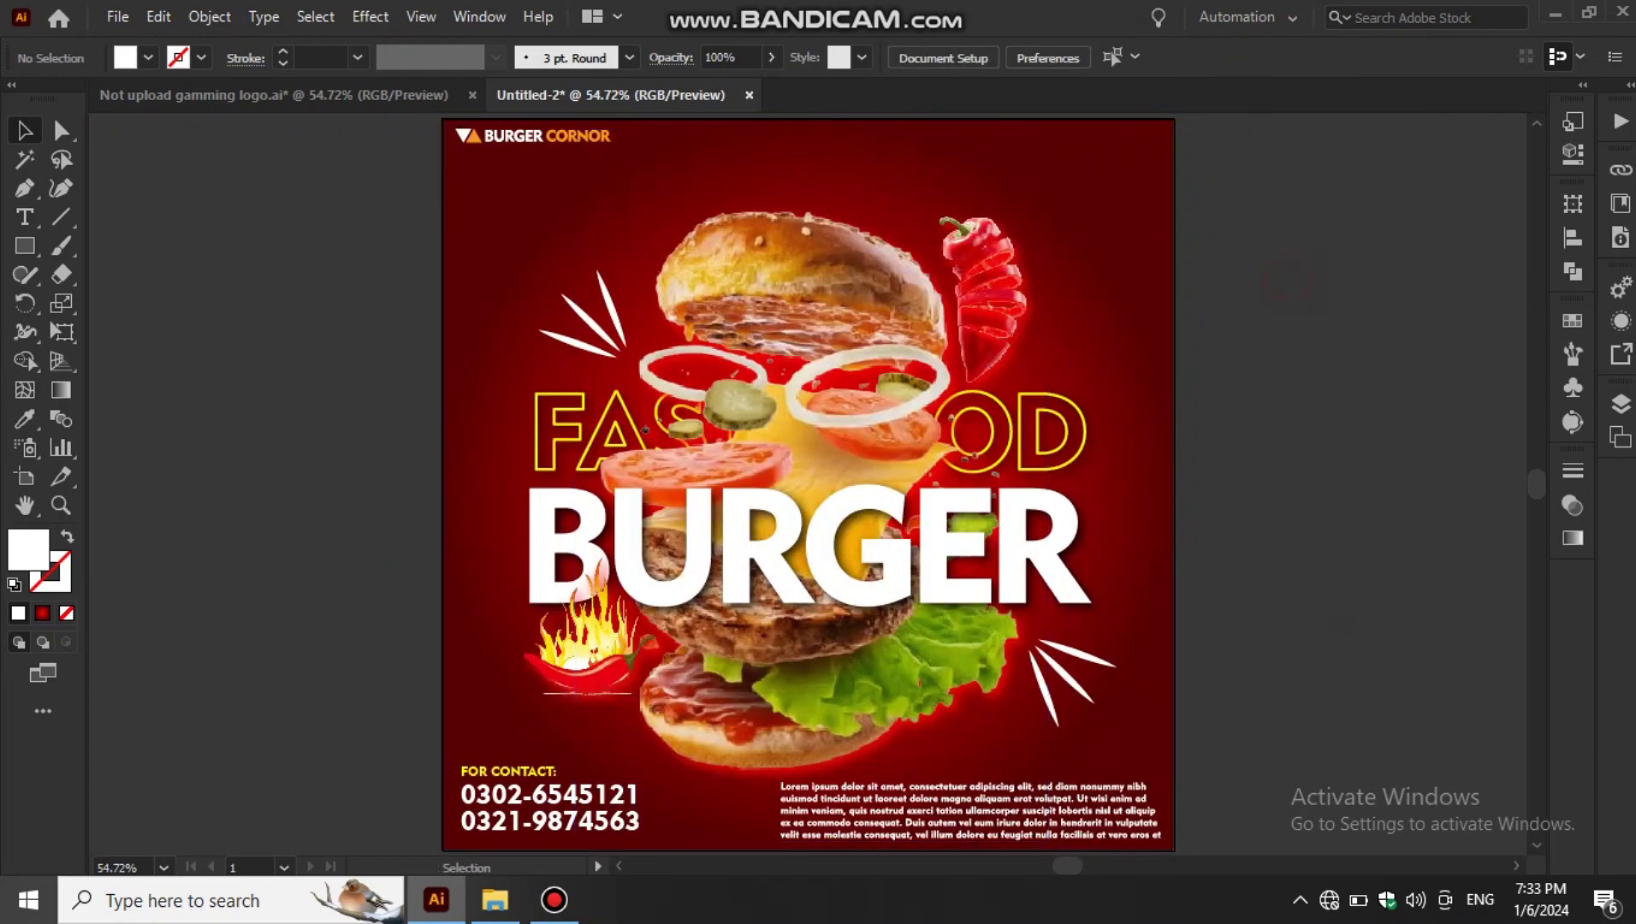
# - Add a large white ORDER heading just below the BURGER CORNOR logo
pyautogui.click(300, 476)
pyautogui.write('ORDER')
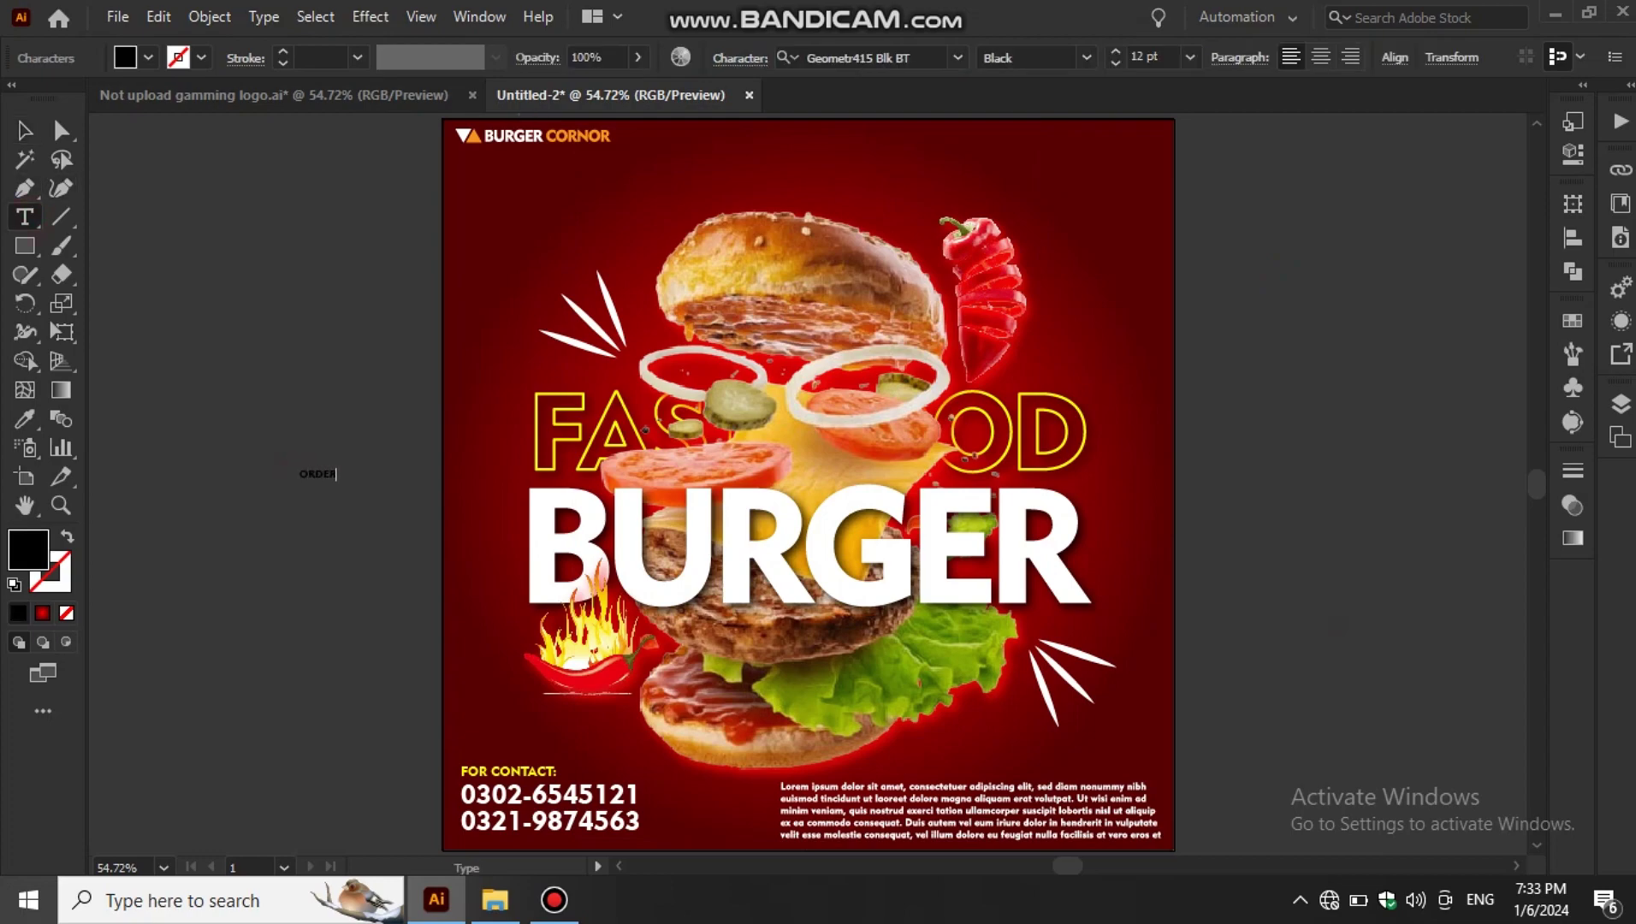
pyautogui.press('Escape')
pyautogui.moveTo(335, 484)
pyautogui.mouseDown()
pyautogui.moveTo(397, 499)
pyautogui.moveTo(567, 172)
pyautogui.moveTo(806, 172)
pyautogui.moveTo(554, 169)
pyautogui.mouseUp()
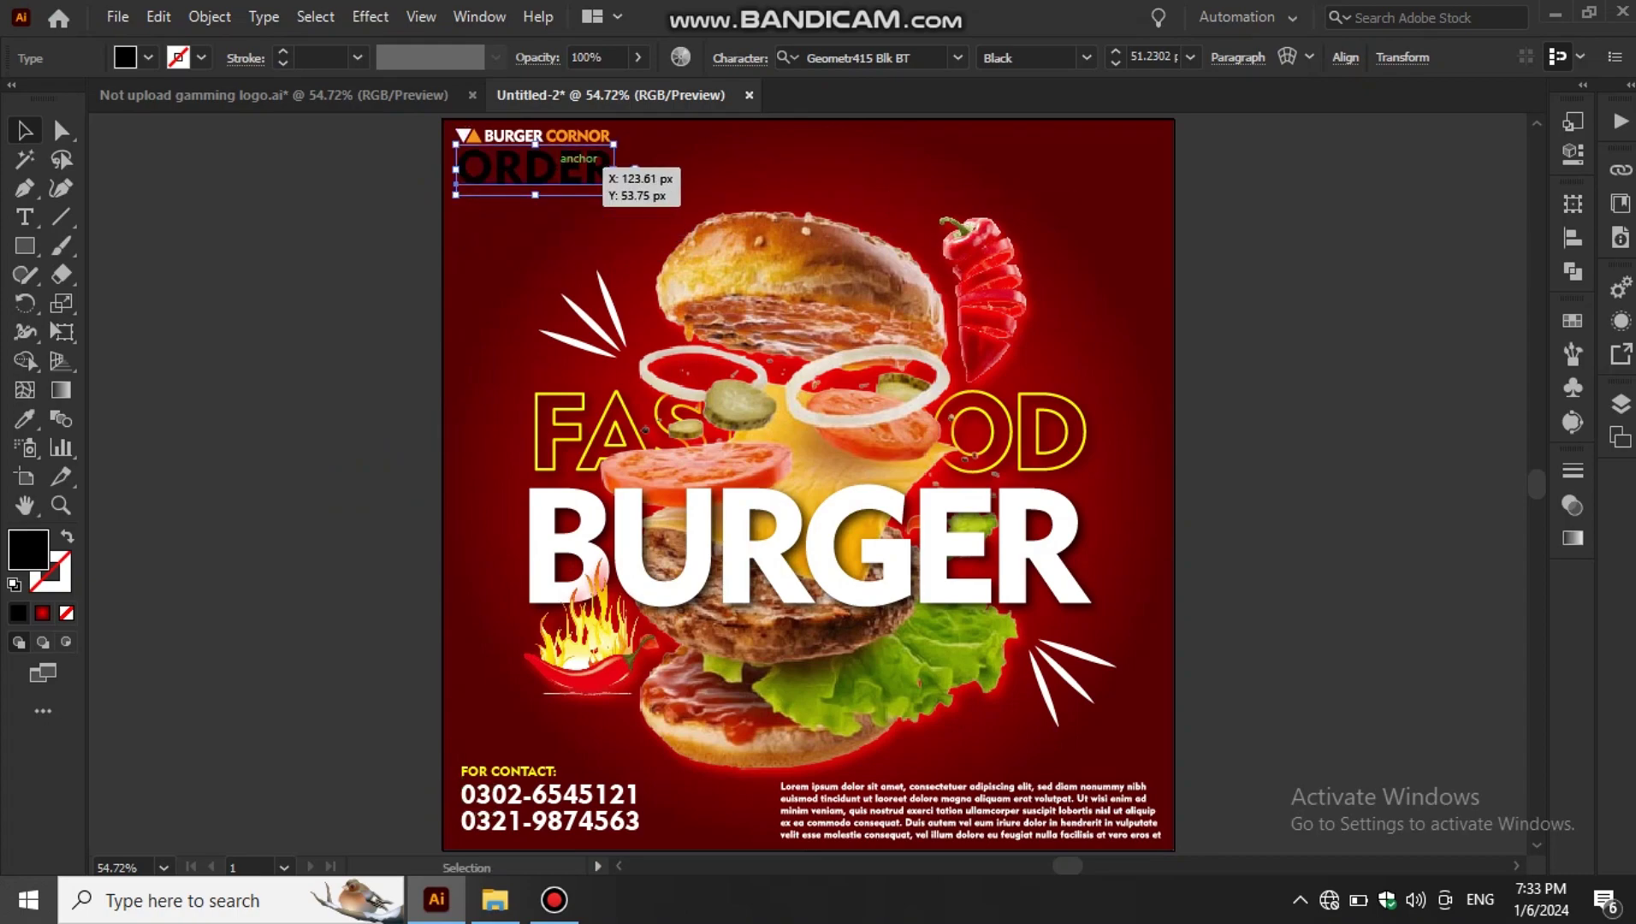
pyautogui.hotkey('ctrl', '=')
pyautogui.hotkey('ctrl', '=')
pyautogui.hotkey('ctrl', '=')
pyautogui.press('Up')
pyautogui.press('Up')
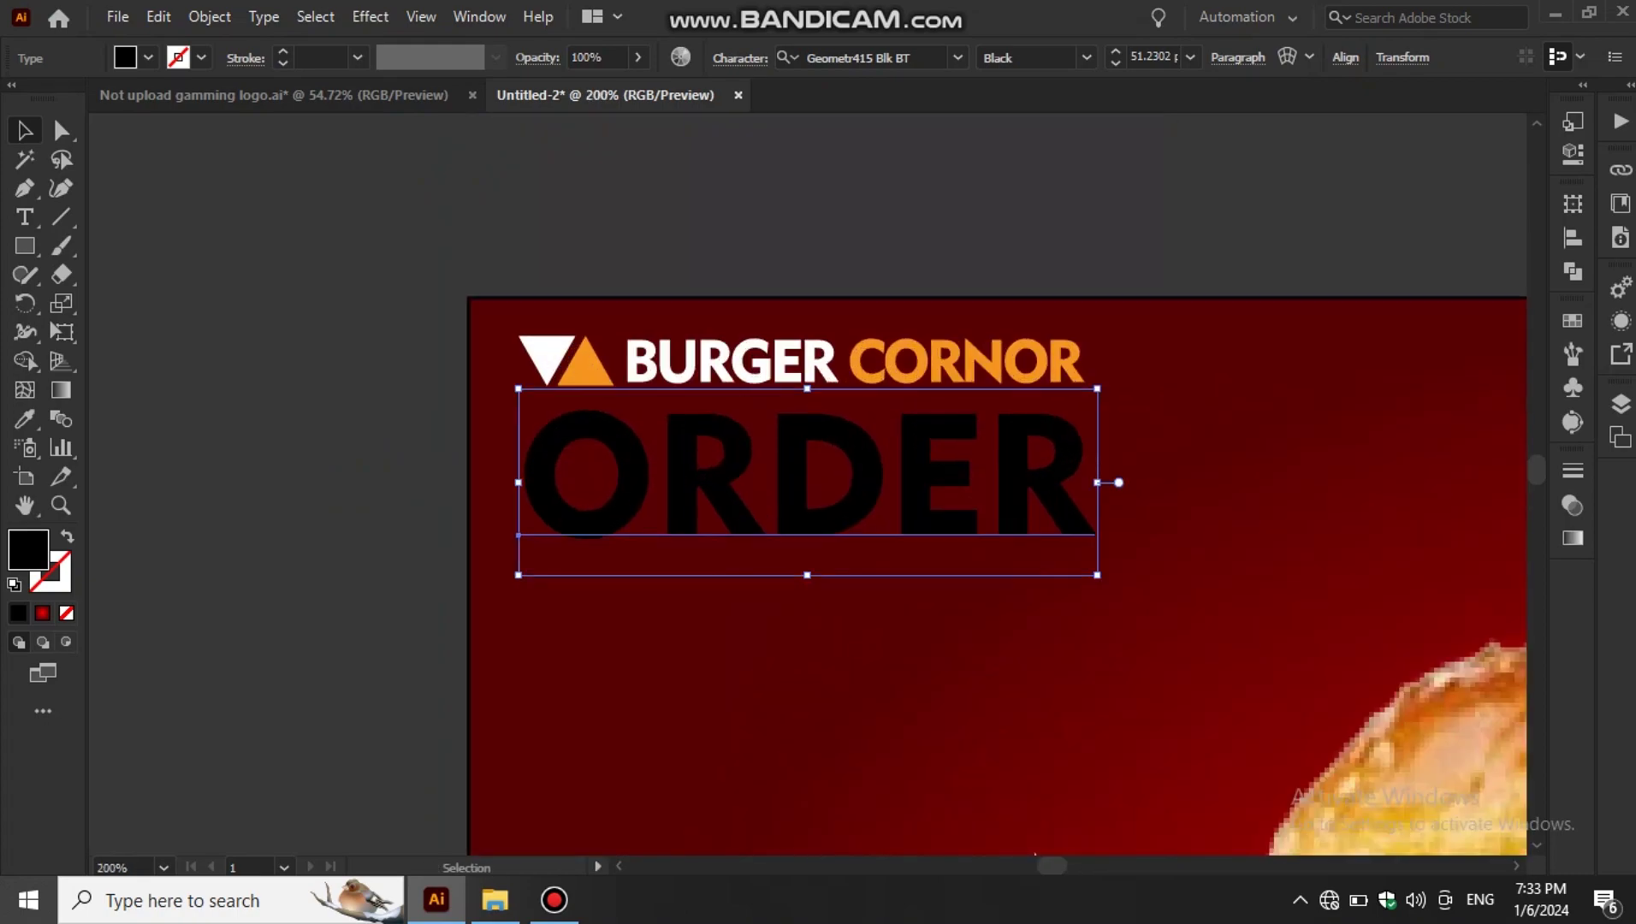
pyautogui.click(148, 58)
pyautogui.click(26, 103)
pyautogui.click(314, 467)
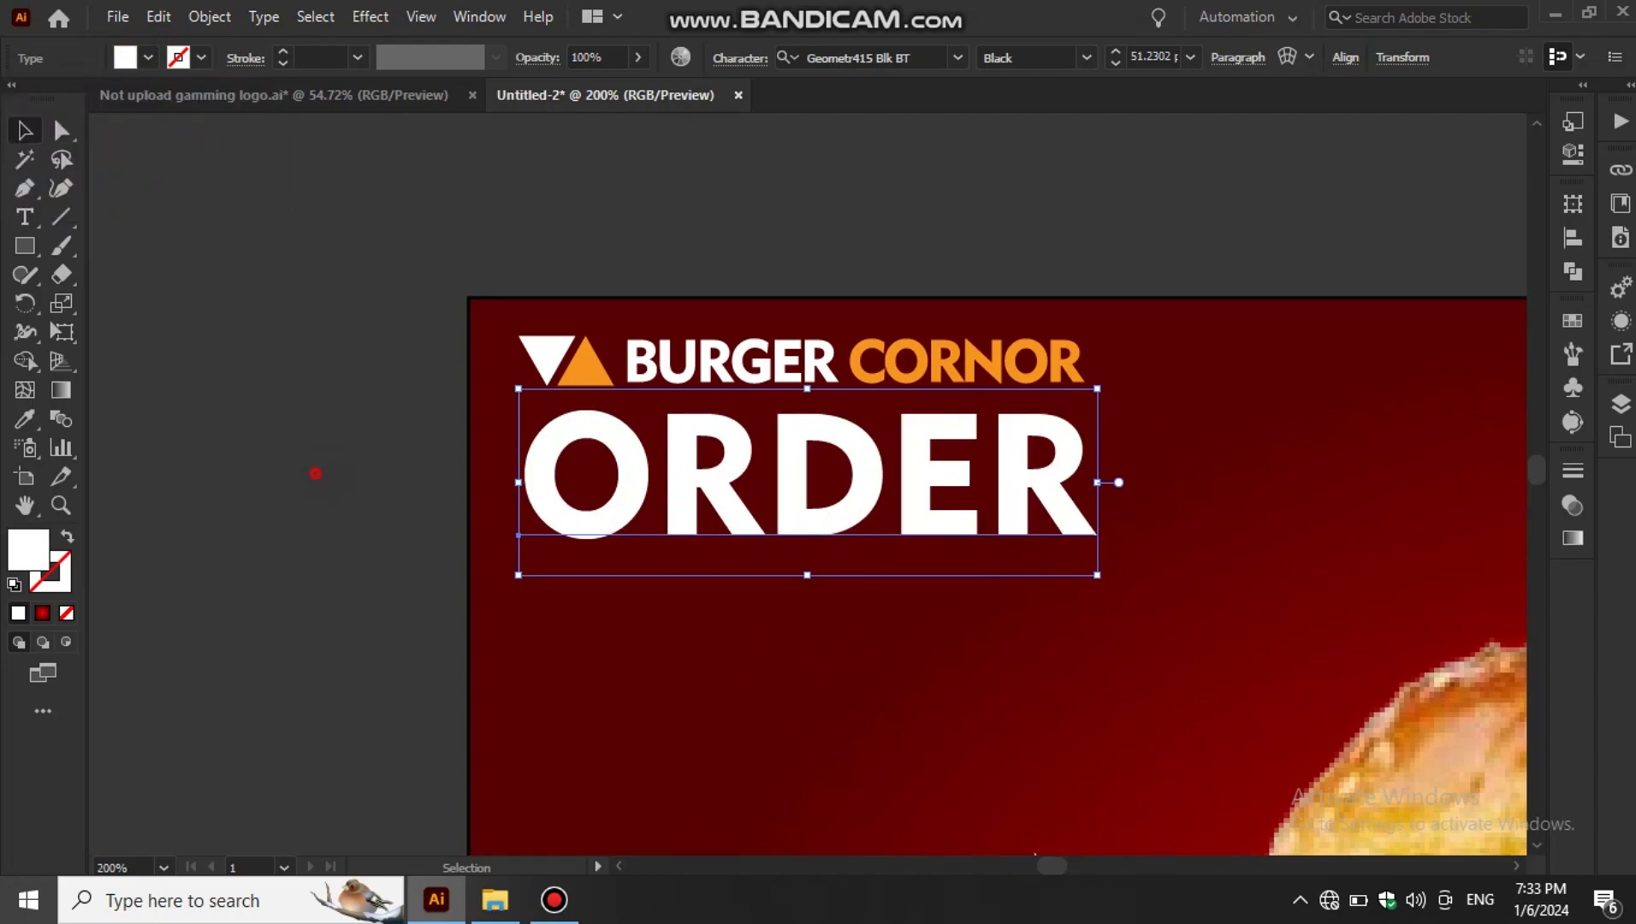
pyautogui.hotkey('ctrl', '0')
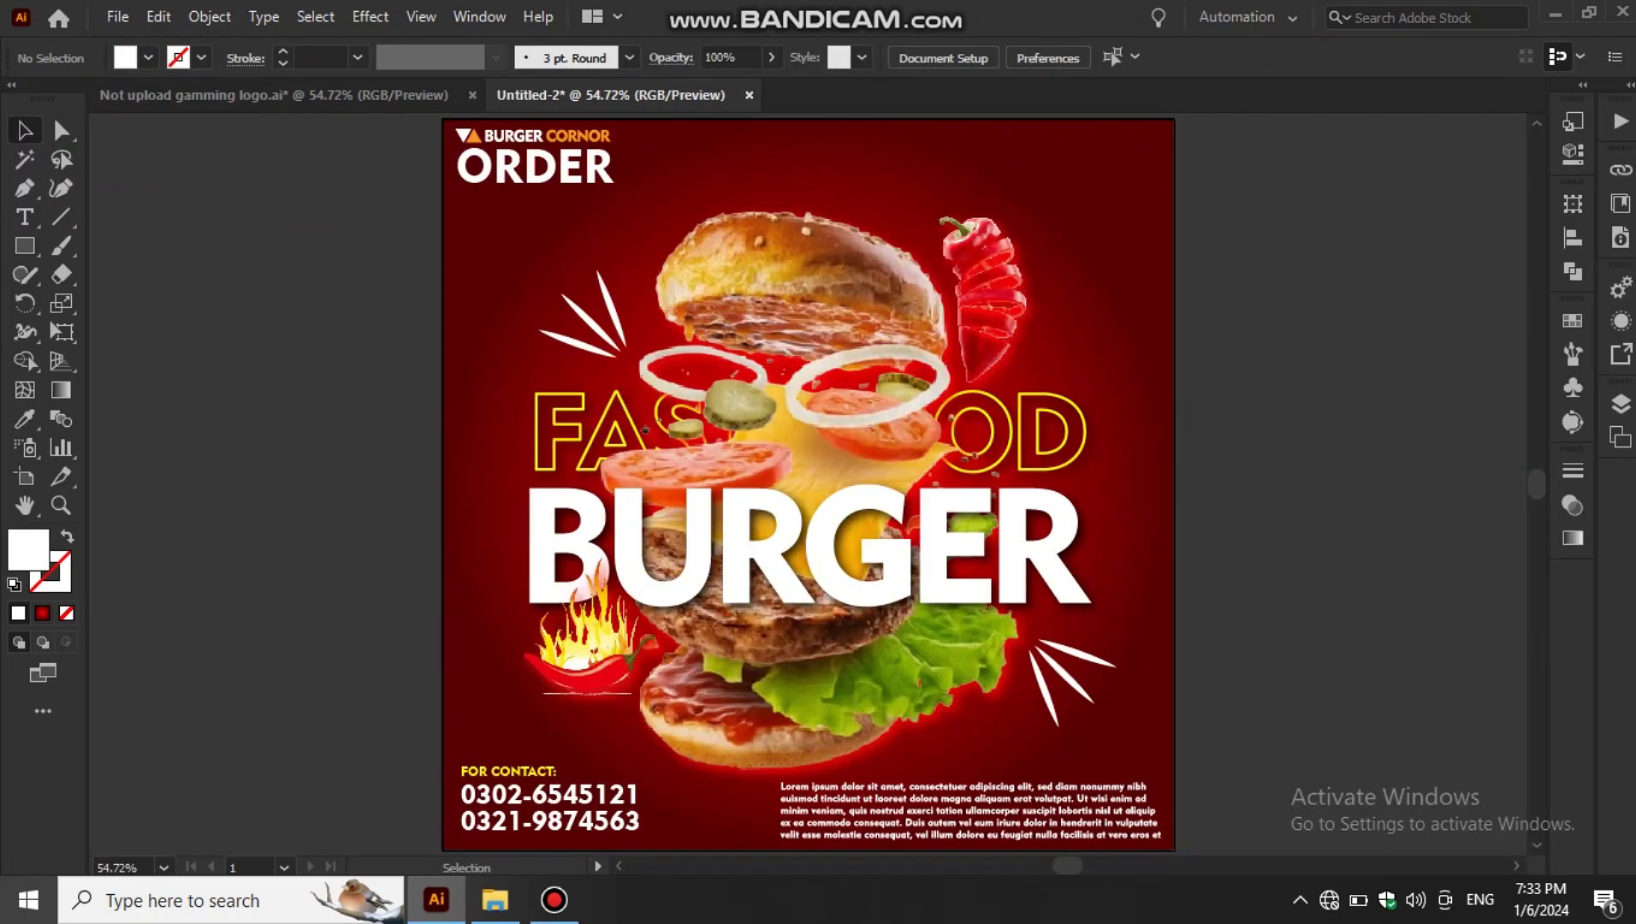
# - Drag the chili-powder image from the Downloads folder into Illustrator beside the poster
pyautogui.hotkey('alt', 'Tab')
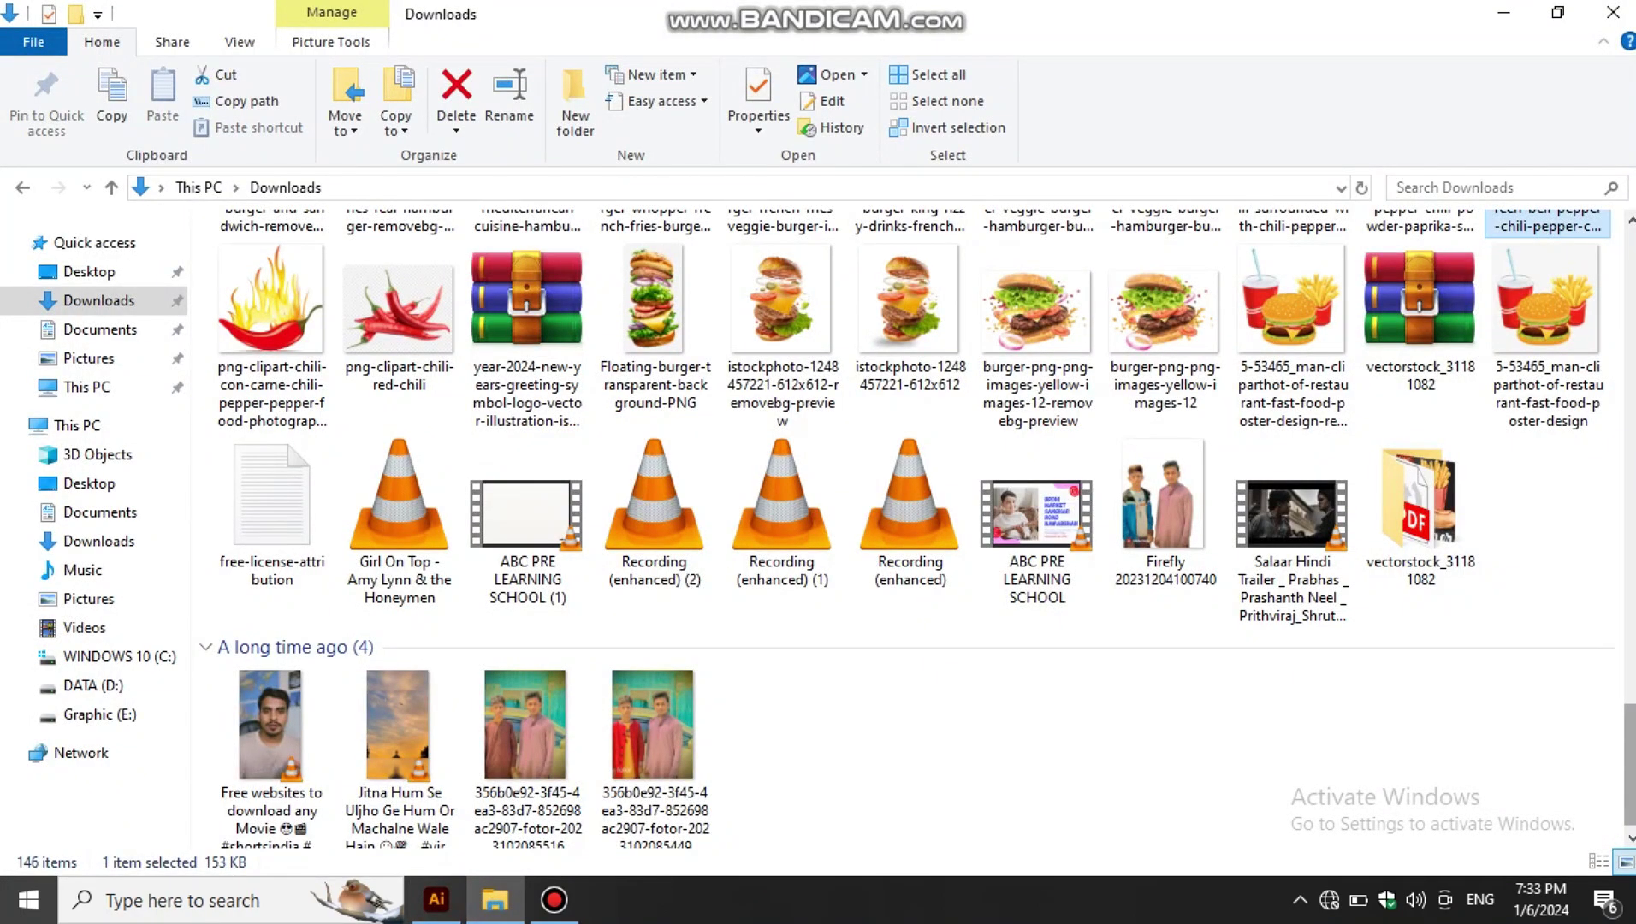
pyautogui.scroll(2, 1390, 714)
pyautogui.scroll(1, 1391, 714)
pyautogui.scroll(2, 1391, 715)
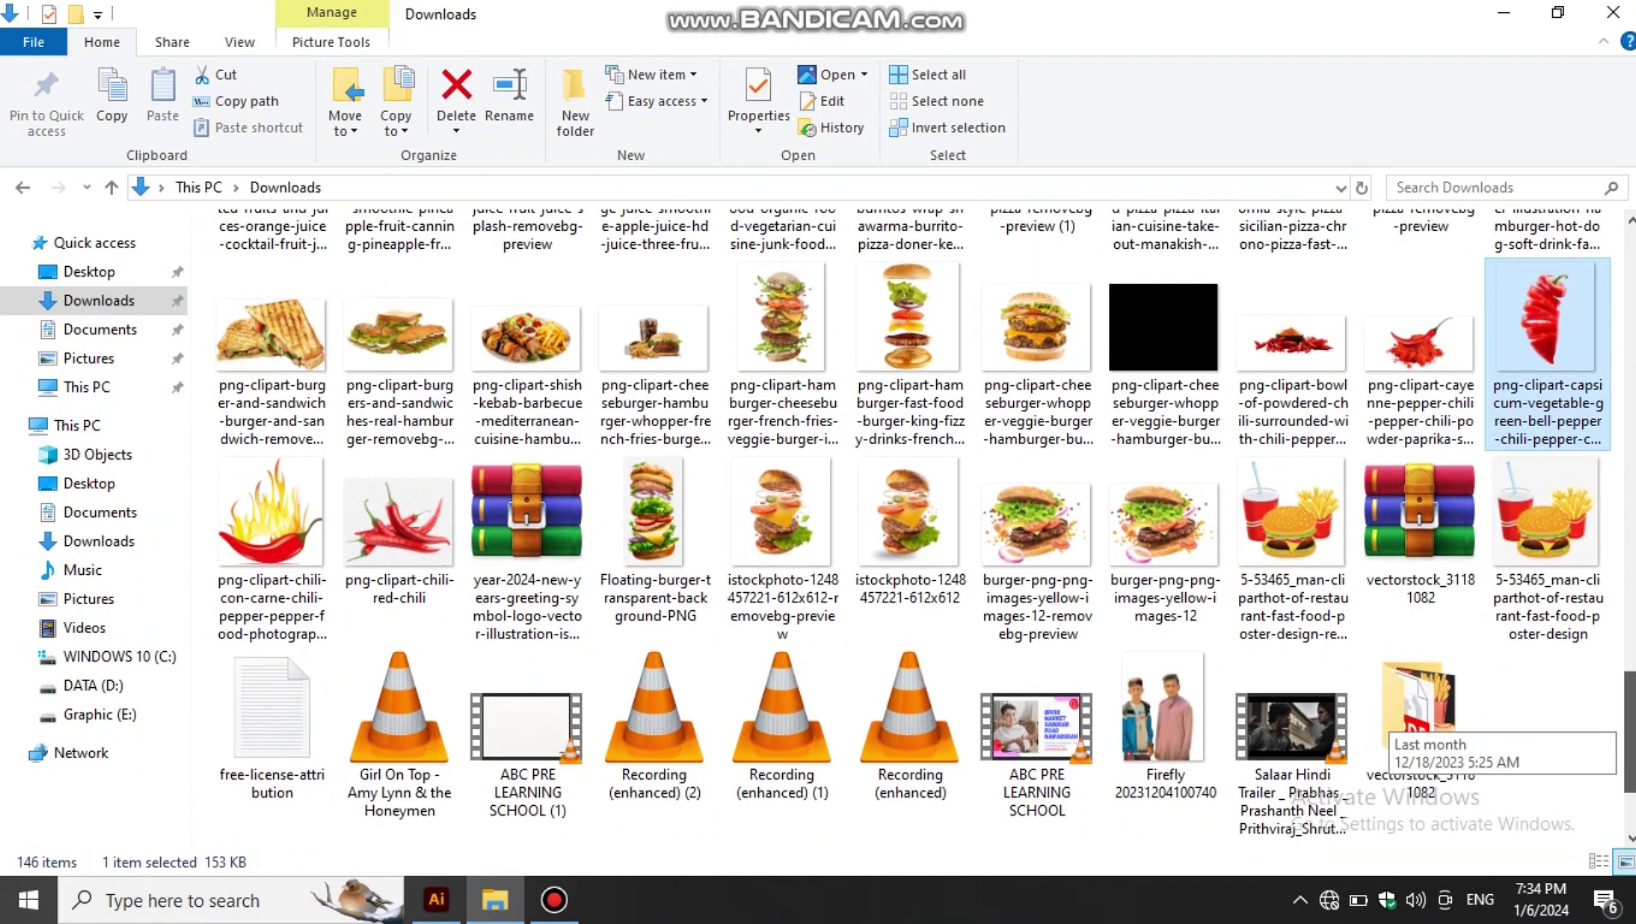
pyautogui.moveTo(1422, 325)
pyautogui.mouseDown()
pyautogui.moveTo(682, 655)
pyautogui.moveTo(333, 505)
pyautogui.mouseUp()
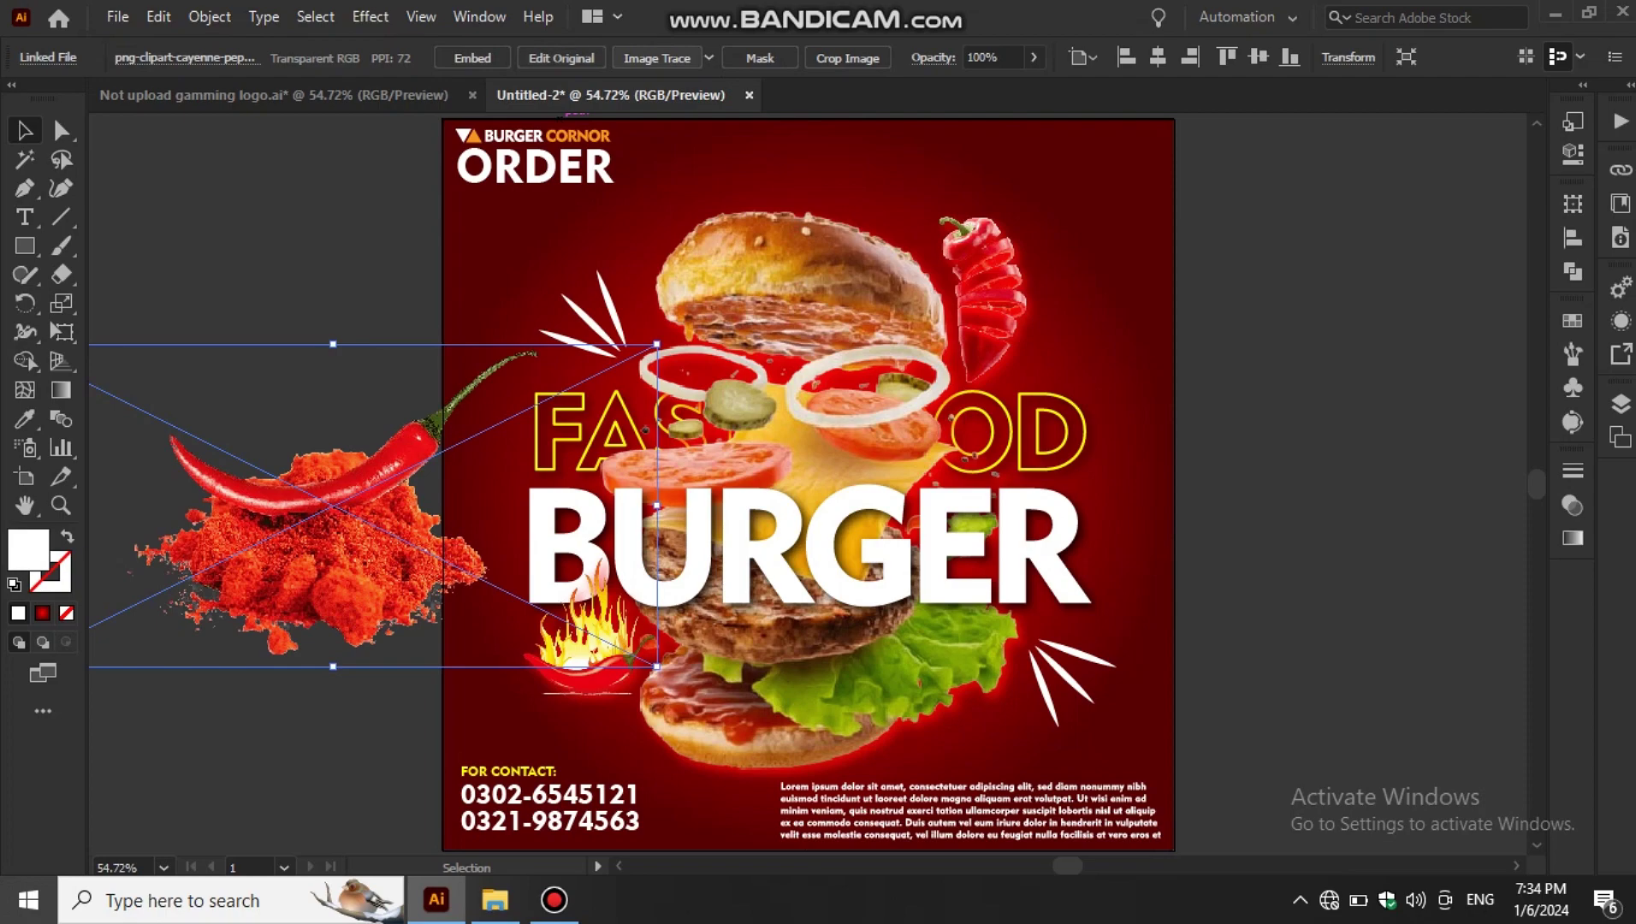
# - Crop the placed chili image to a small rectangular patch of red powder and apply it
pyautogui.click(657, 58)
pyautogui.hotkey('ctrl', 'z')
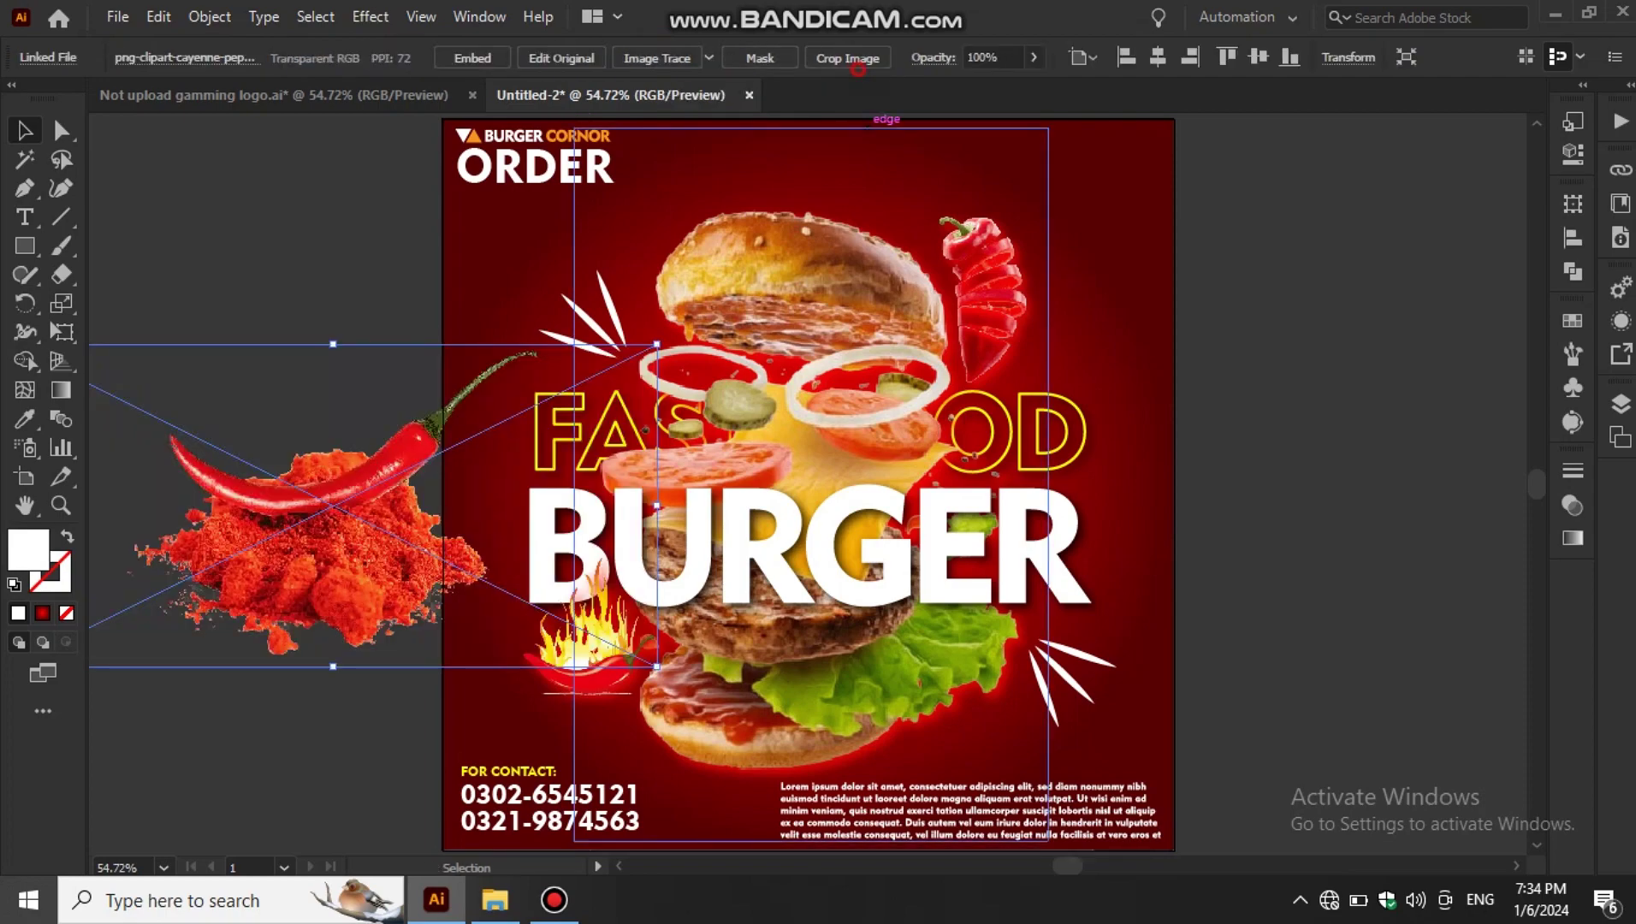
pyautogui.click(859, 58)
pyautogui.click(944, 481)
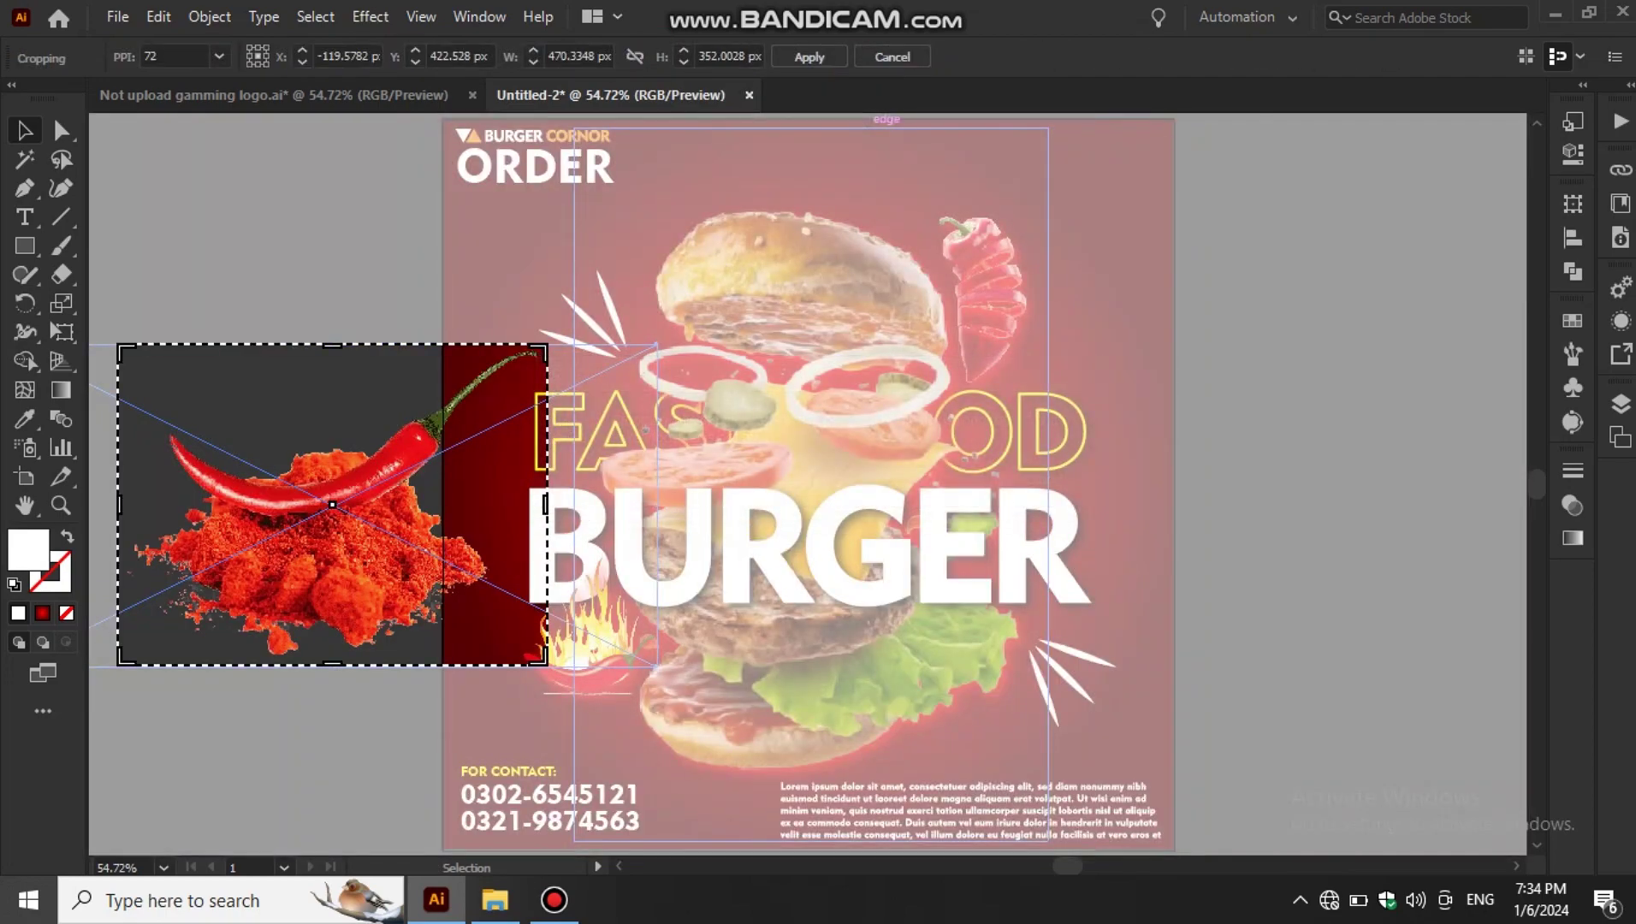
pyautogui.moveTo(537, 505); pyautogui.dragTo(414, 505)
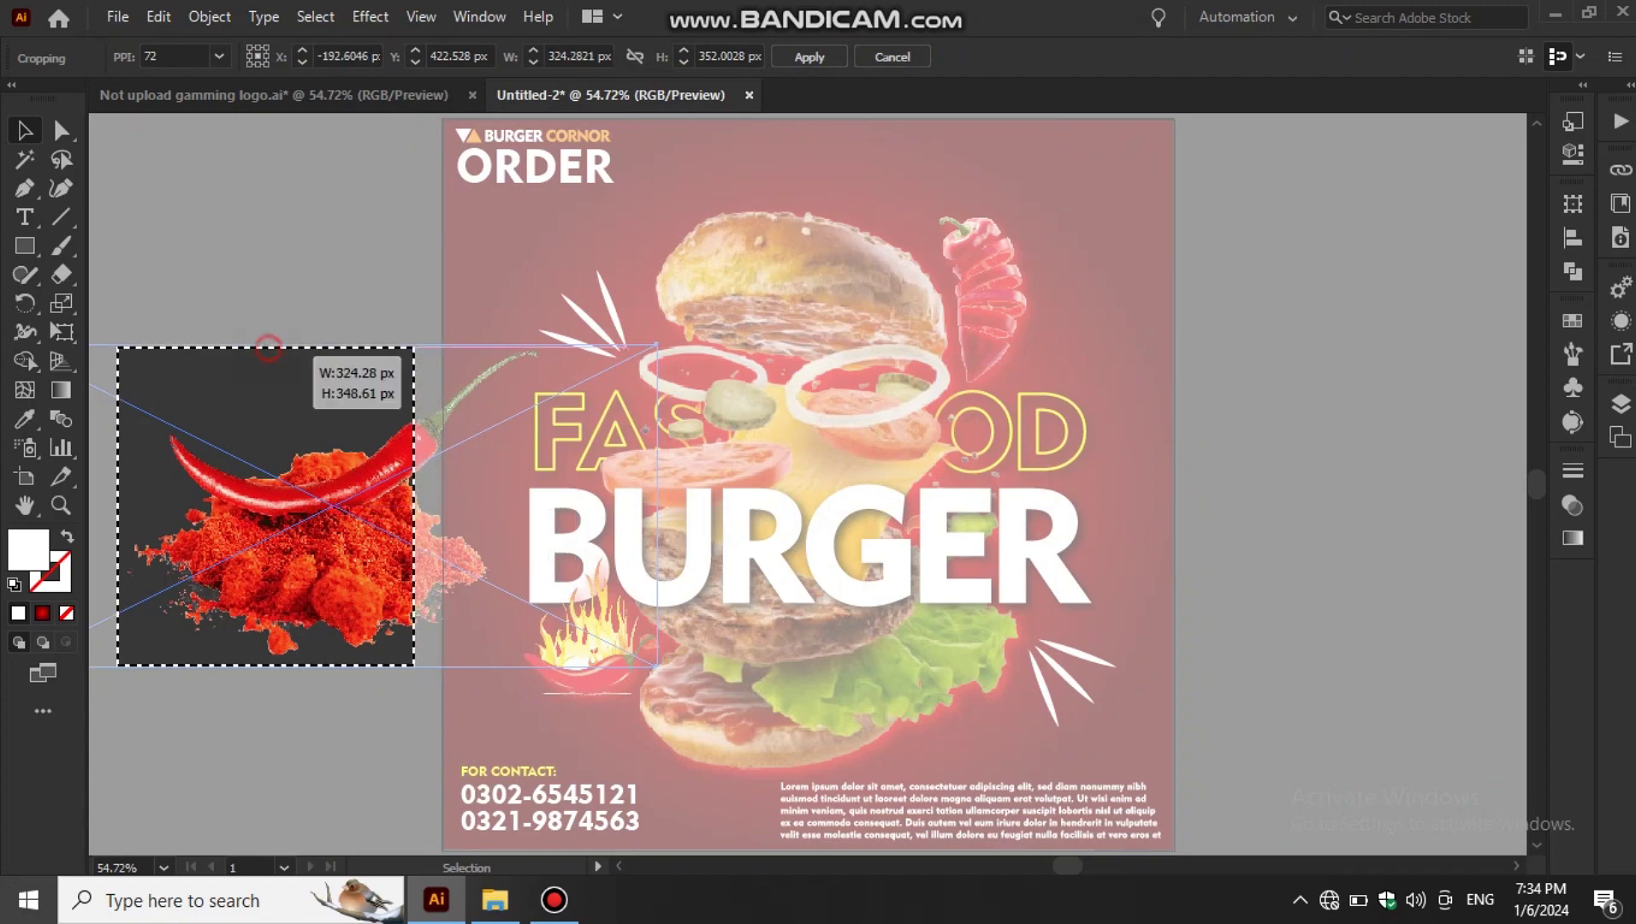
pyautogui.moveTo(266, 345); pyautogui.dragTo(266, 526)
pyautogui.moveTo(117, 595); pyautogui.dragTo(214, 595)
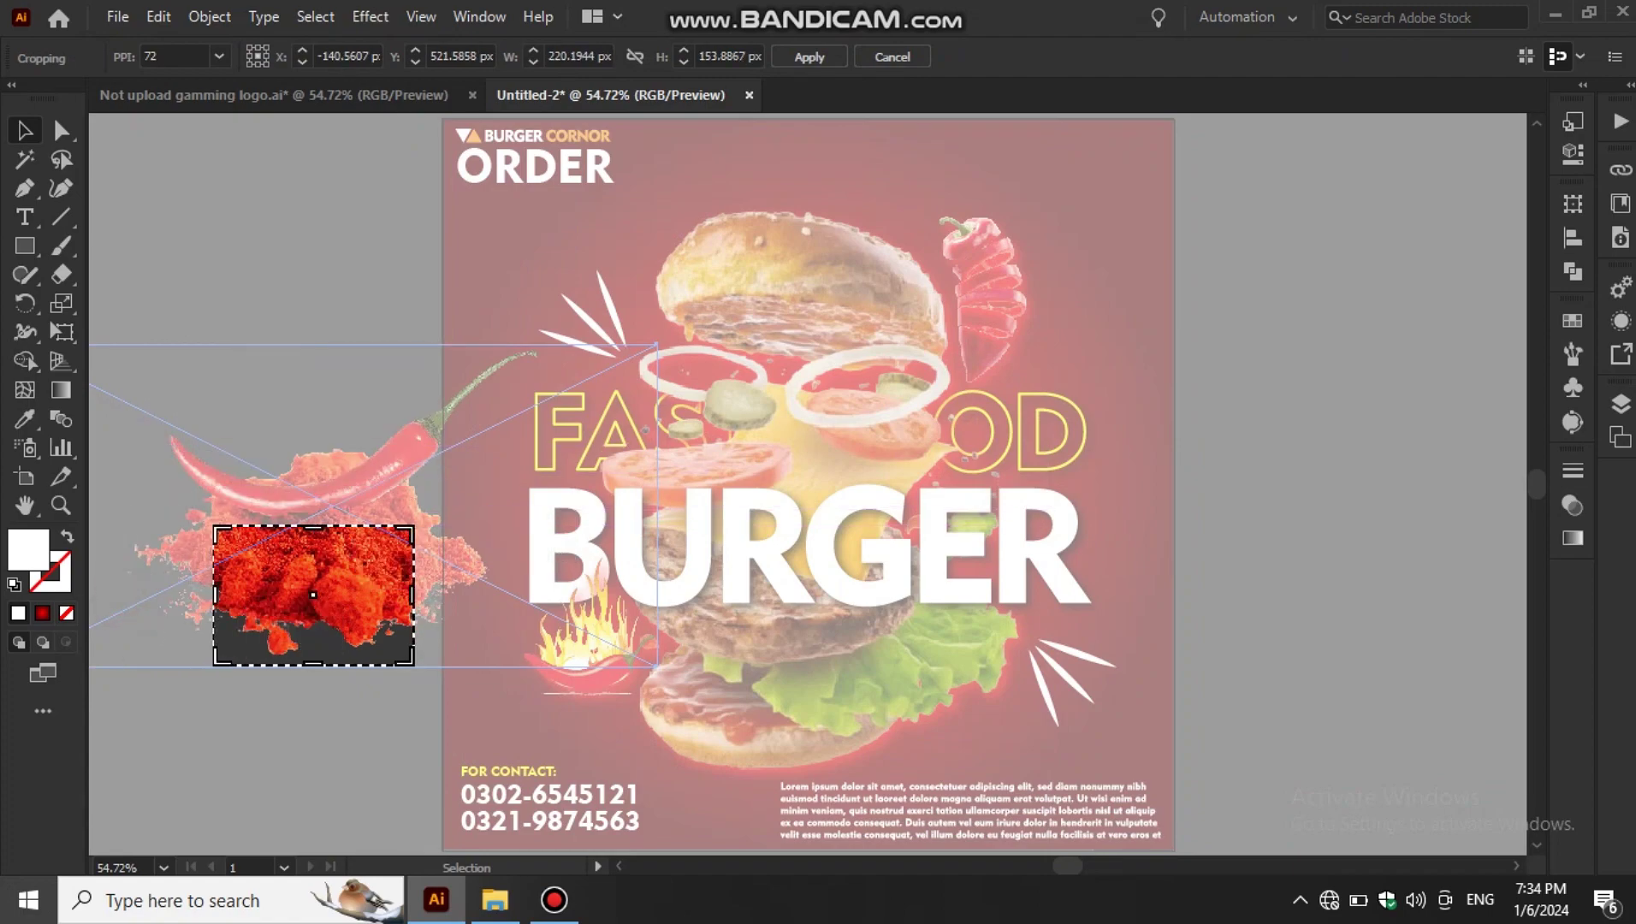
pyautogui.moveTo(313, 664)
pyautogui.mouseDown()
pyautogui.moveTo(313, 602)
pyautogui.moveTo(214, 357)
pyautogui.mouseUp()
pyautogui.click(809, 56)
# - Duplicate the red background square to the left and stretch the powder texture over it
pyautogui.hotkey('ctrl', '-')
pyautogui.hotkey('ctrl', '-')
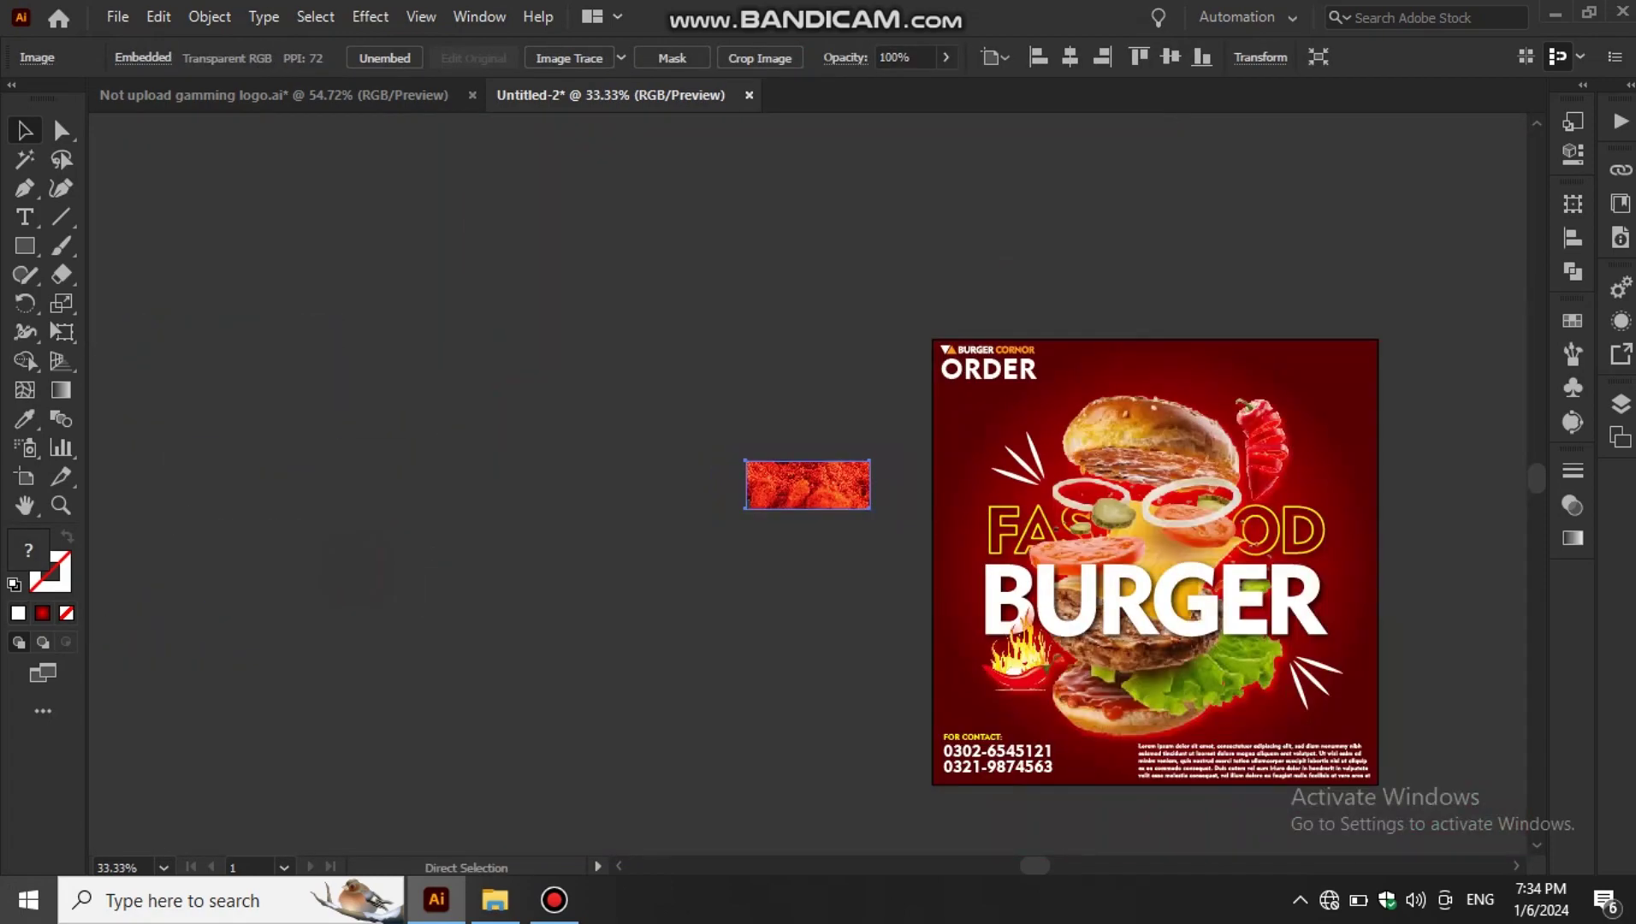
pyautogui.click(929, 445)
pyautogui.rightClick(941, 428)
pyautogui.press('Escape')
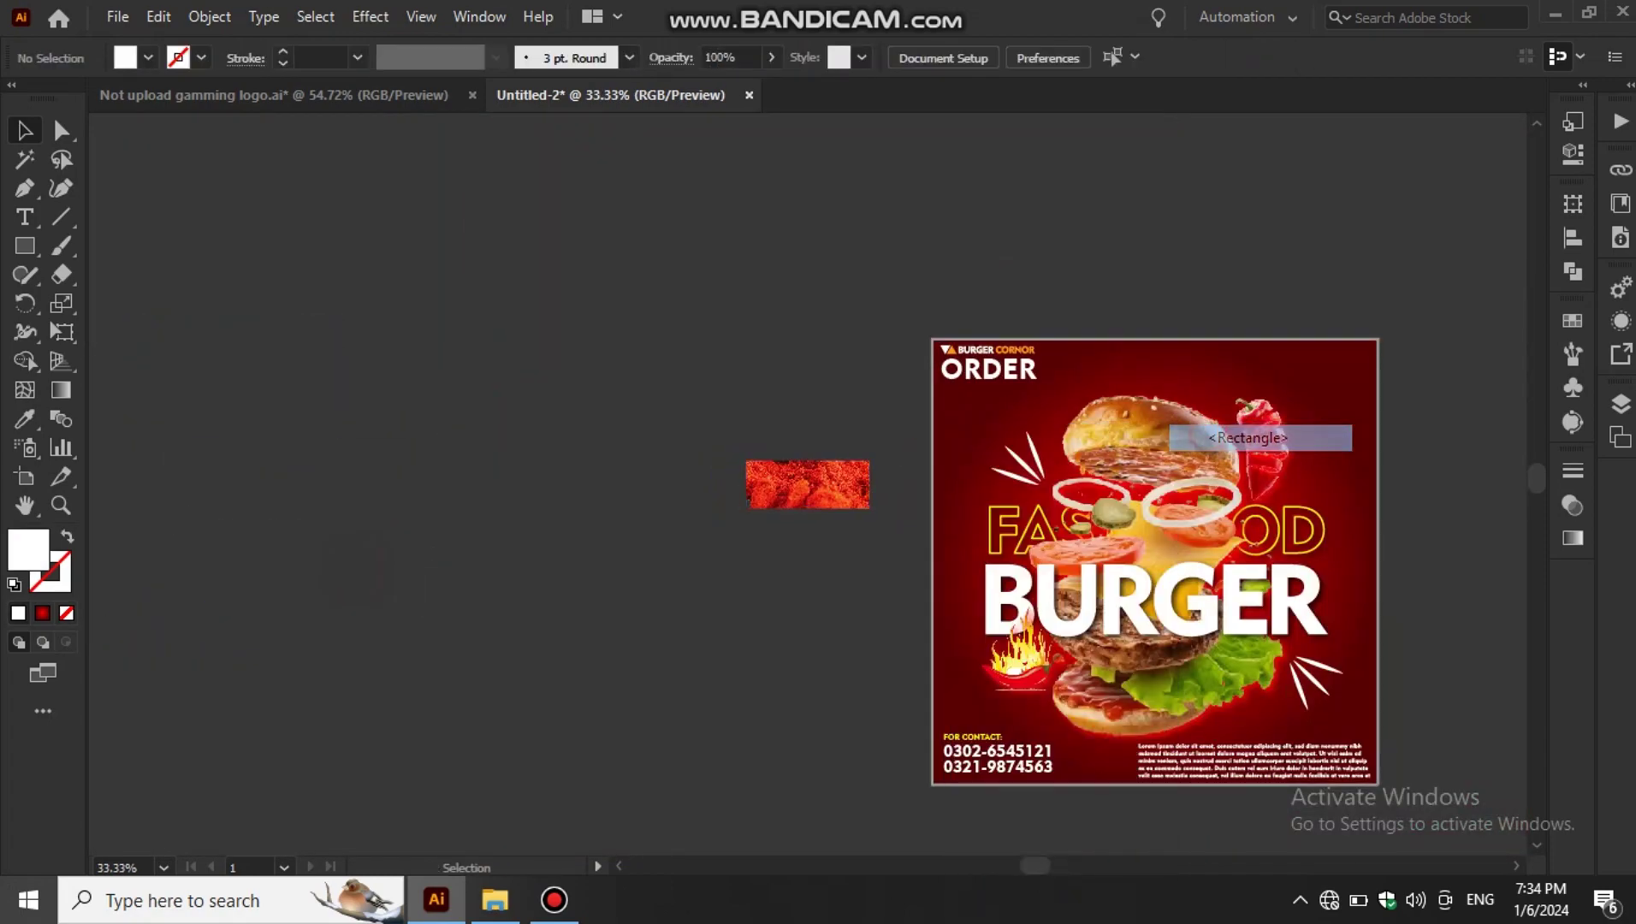
pyautogui.moveTo(1347, 360); pyautogui.dragTo(507, 302)
pyautogui.moveTo(853, 467)
pyautogui.mouseDown()
pyautogui.moveTo(661, 304)
pyautogui.moveTo(334, 352)
pyautogui.moveTo(456, 352)
pyautogui.moveTo(337, 290)
pyautogui.moveTo(312, 295)
pyautogui.moveTo(641, 729)
pyautogui.mouseUp()
# - Set the powder texture's opacity to 15%
pyautogui.click(909, 58)
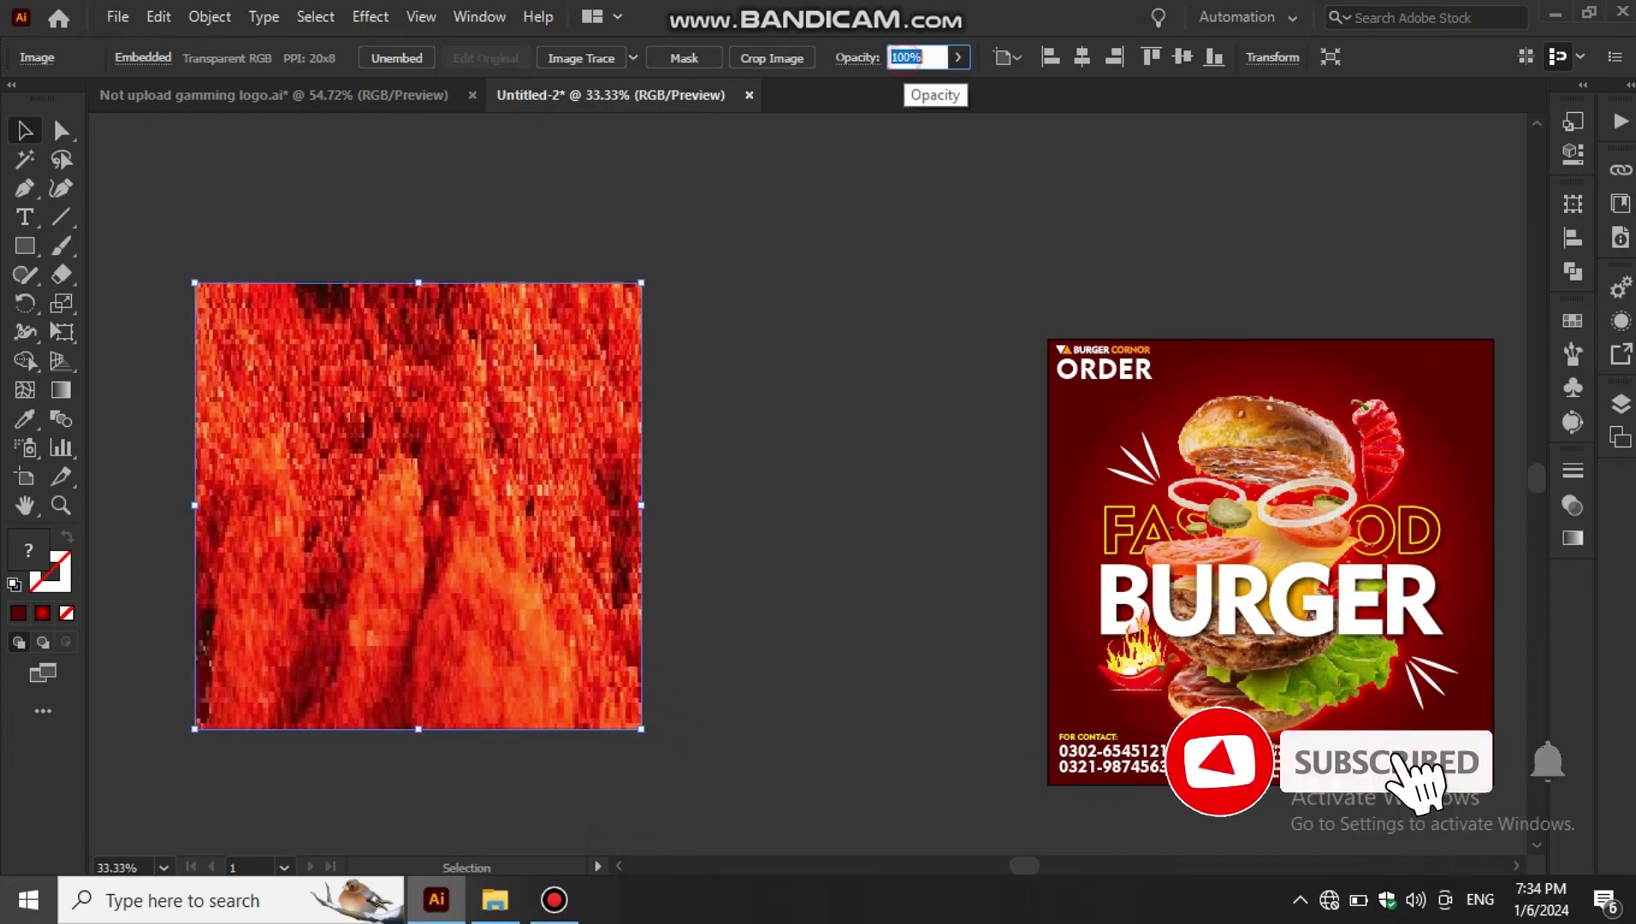
pyautogui.write('5')
pyautogui.press('Return')
pyautogui.hotkey('ctrl', '1')
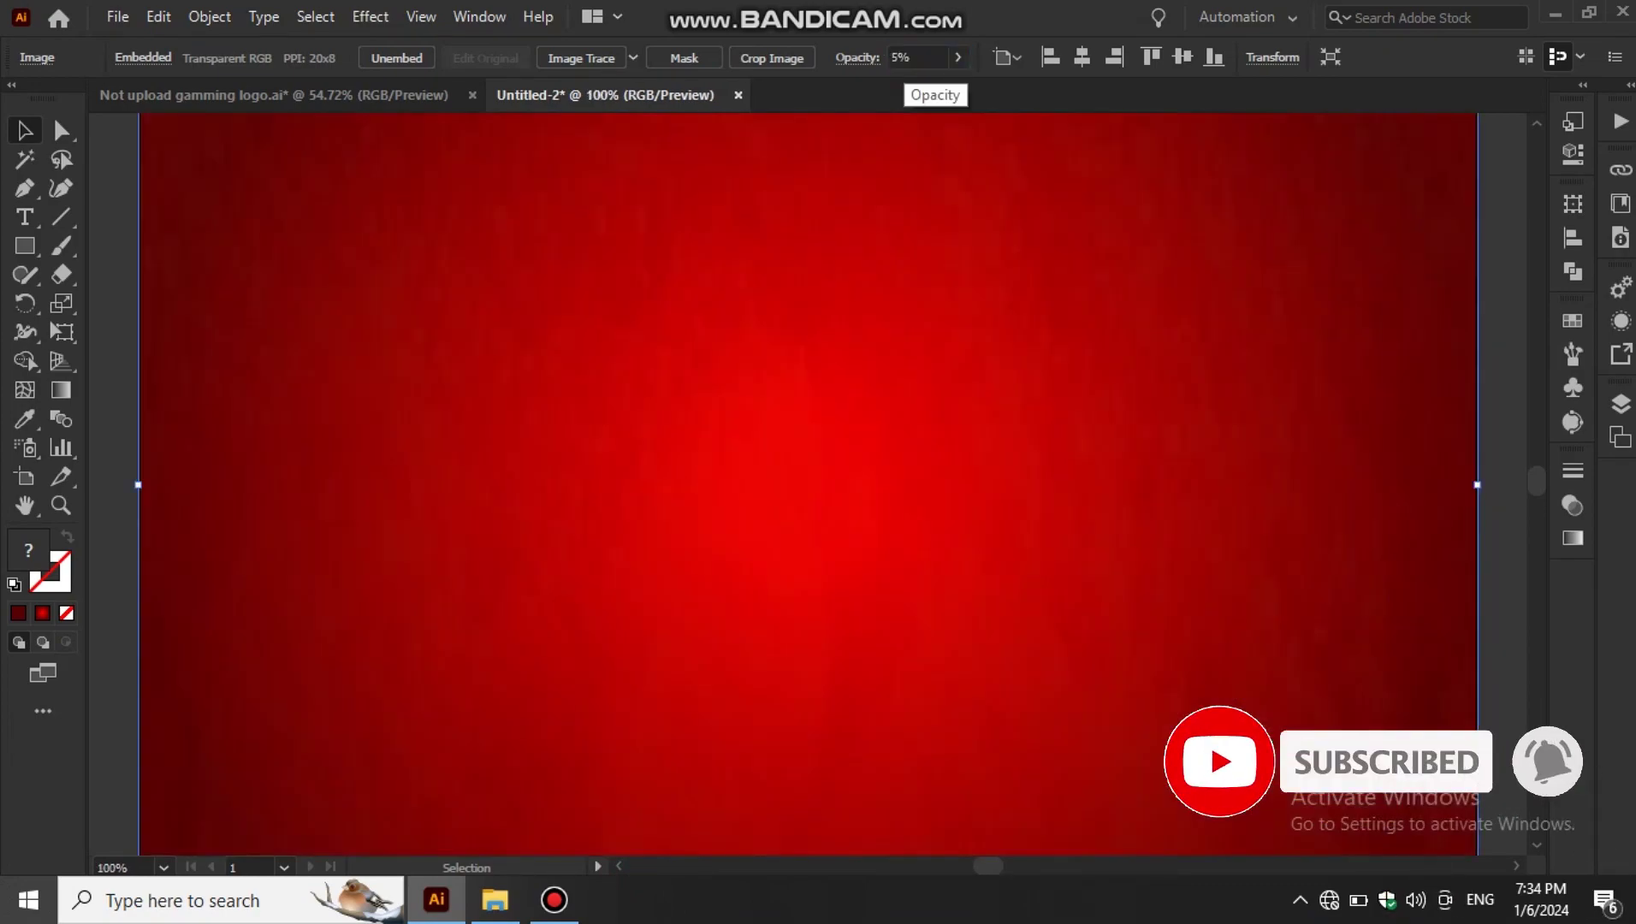
pyautogui.click(903, 58)
pyautogui.press('Return')
pyautogui.hotkey('ctrl', '-')
pyautogui.hotkey('ctrl', '-')
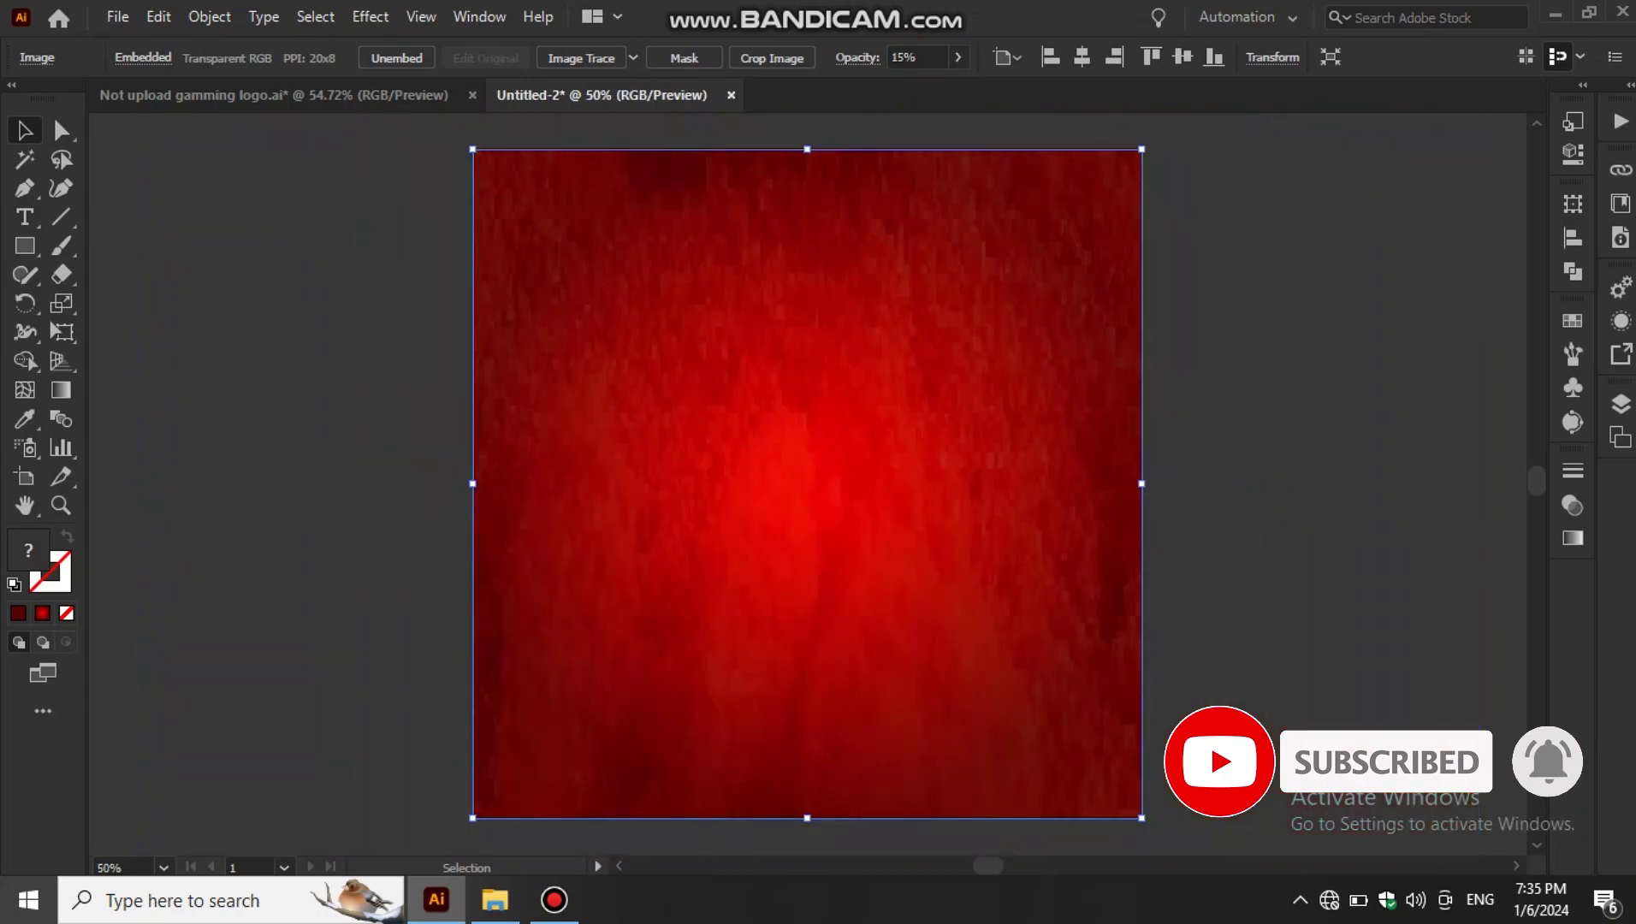
# - Send the red background group to the back and centre it on the artboard
pyautogui.click(391, 419)
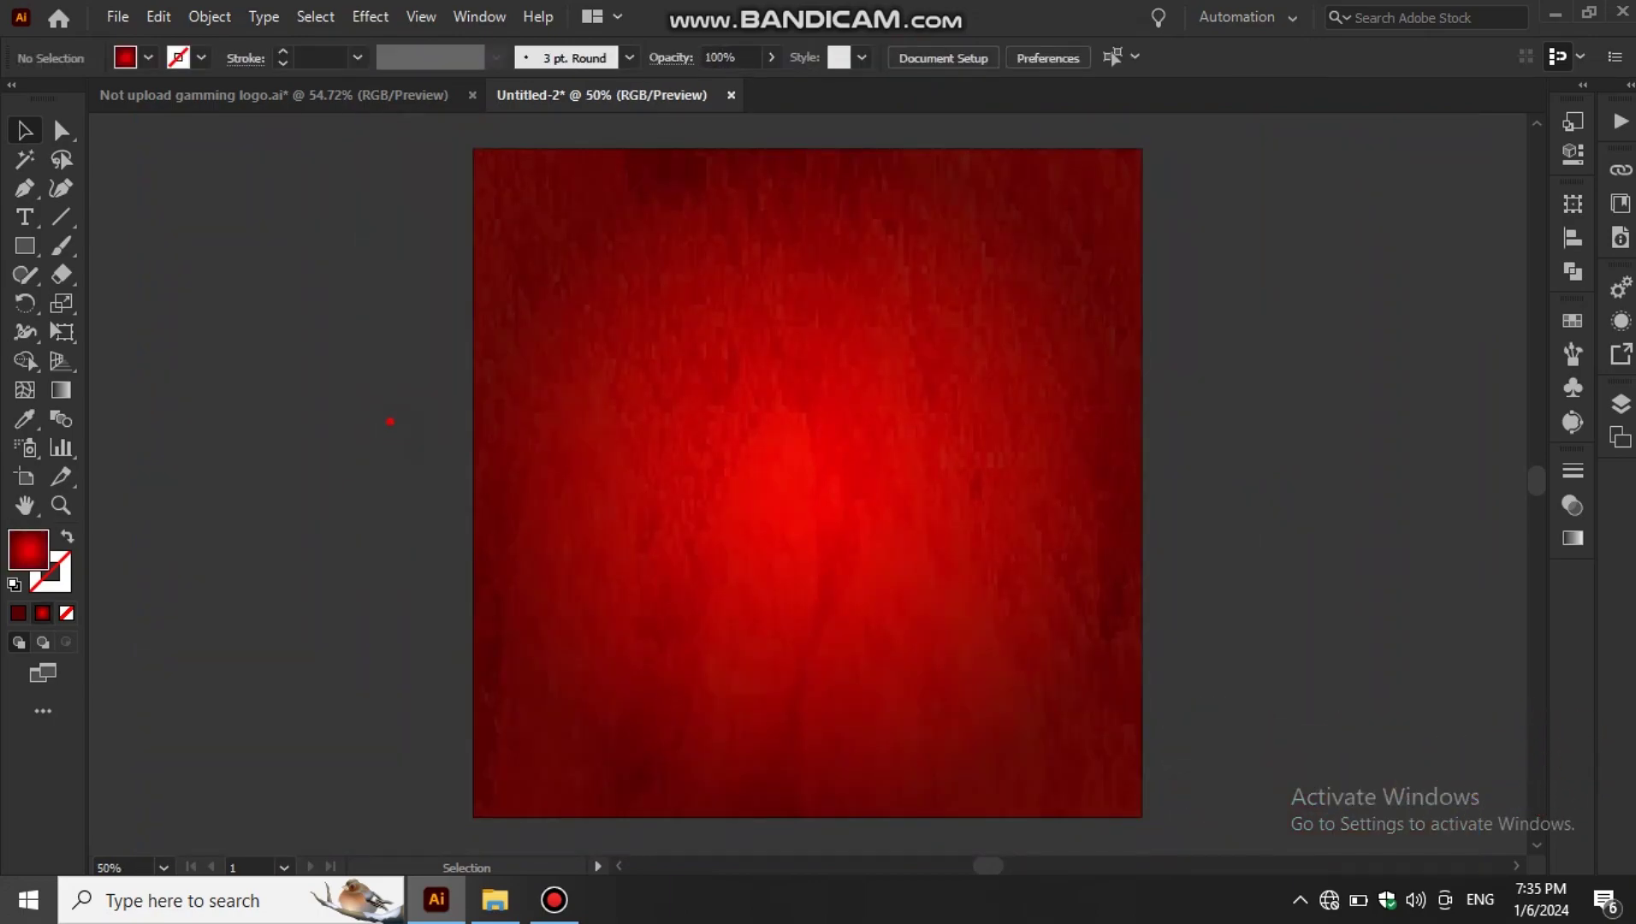
pyautogui.hotkey('ctrl', 'a')
pyautogui.rightClick(671, 95)
pyautogui.click(986, 472)
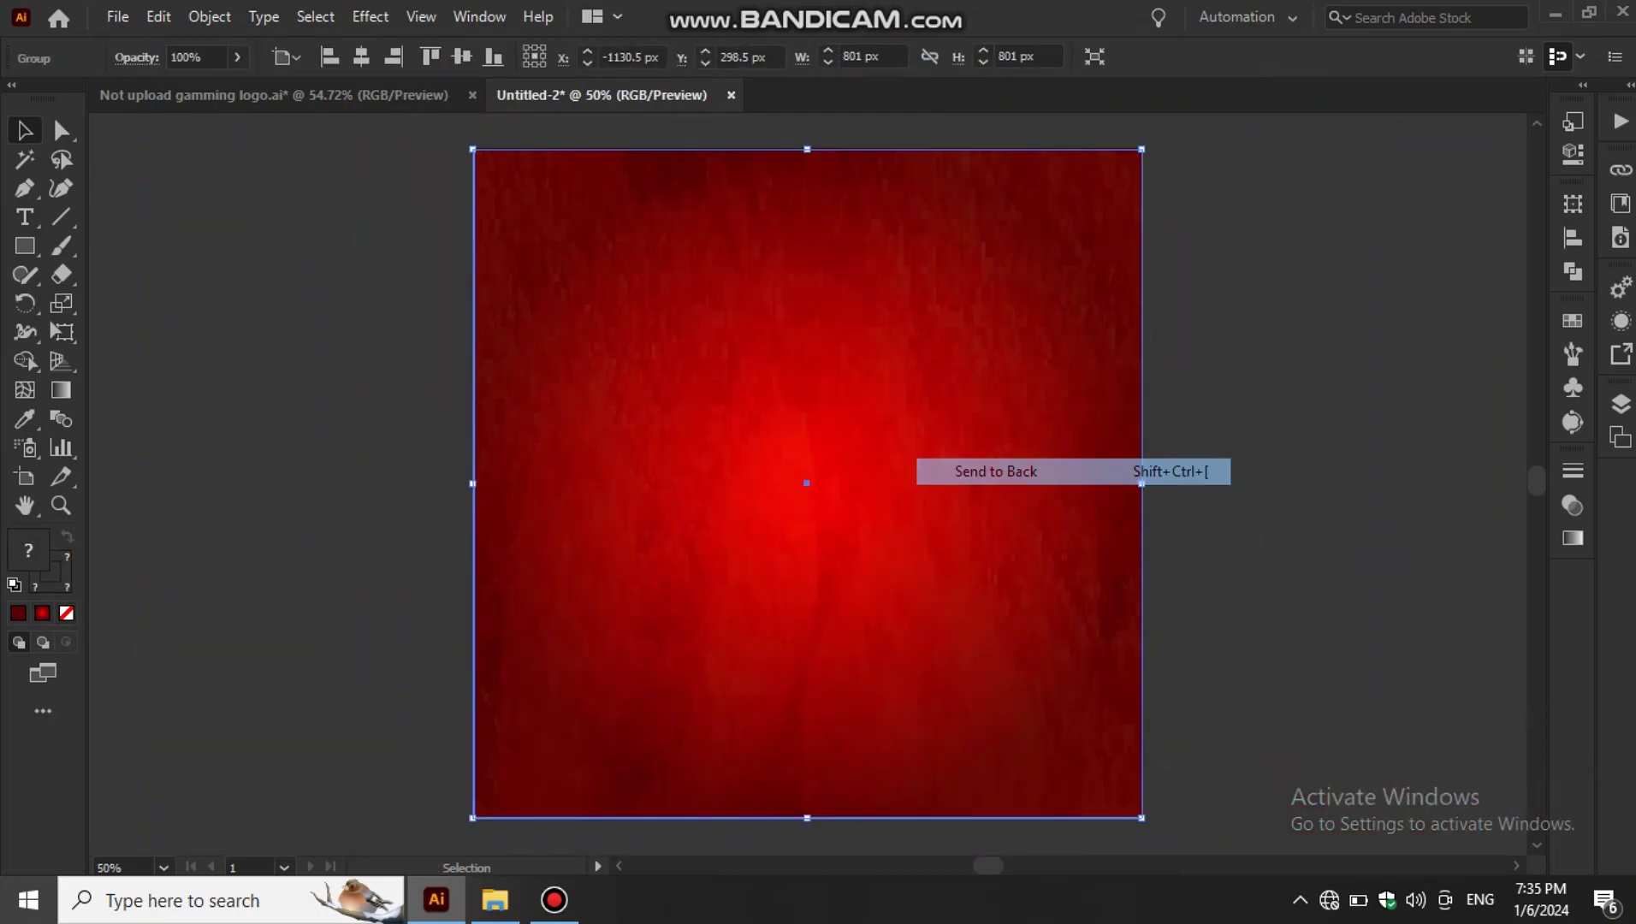
pyautogui.click(361, 57)
pyautogui.click(462, 56)
pyautogui.hotkey('ctrl', '0')
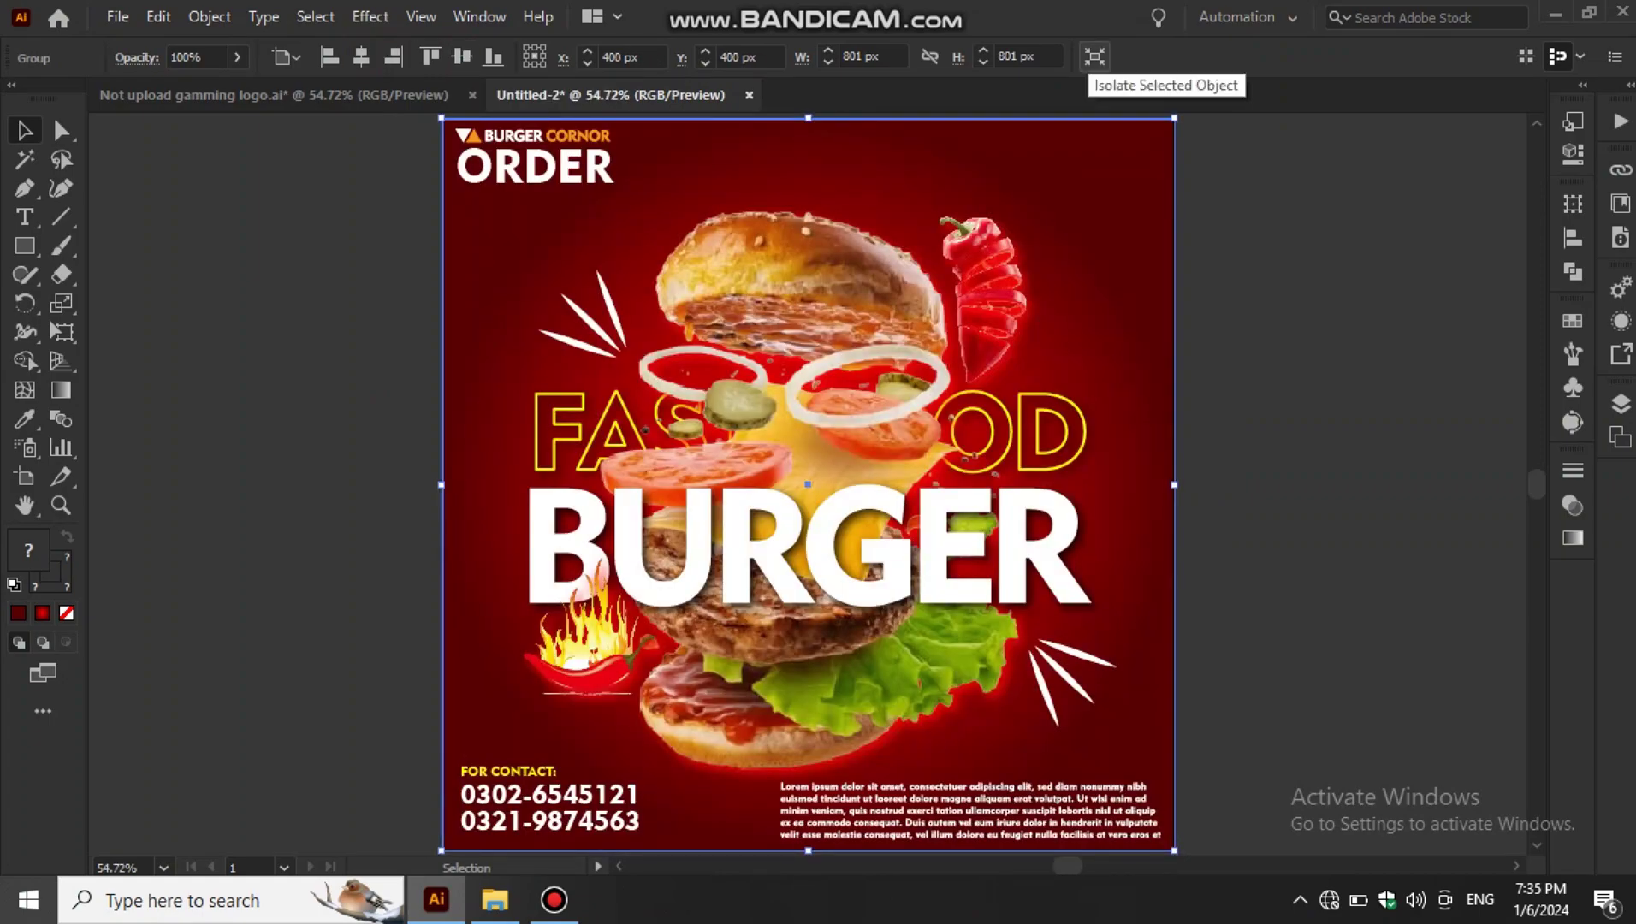
# - Ungroup the background pieces and bring the background rectangle one step forward
pyautogui.rightClick(1068, 129)
pyautogui.click(1113, 327)
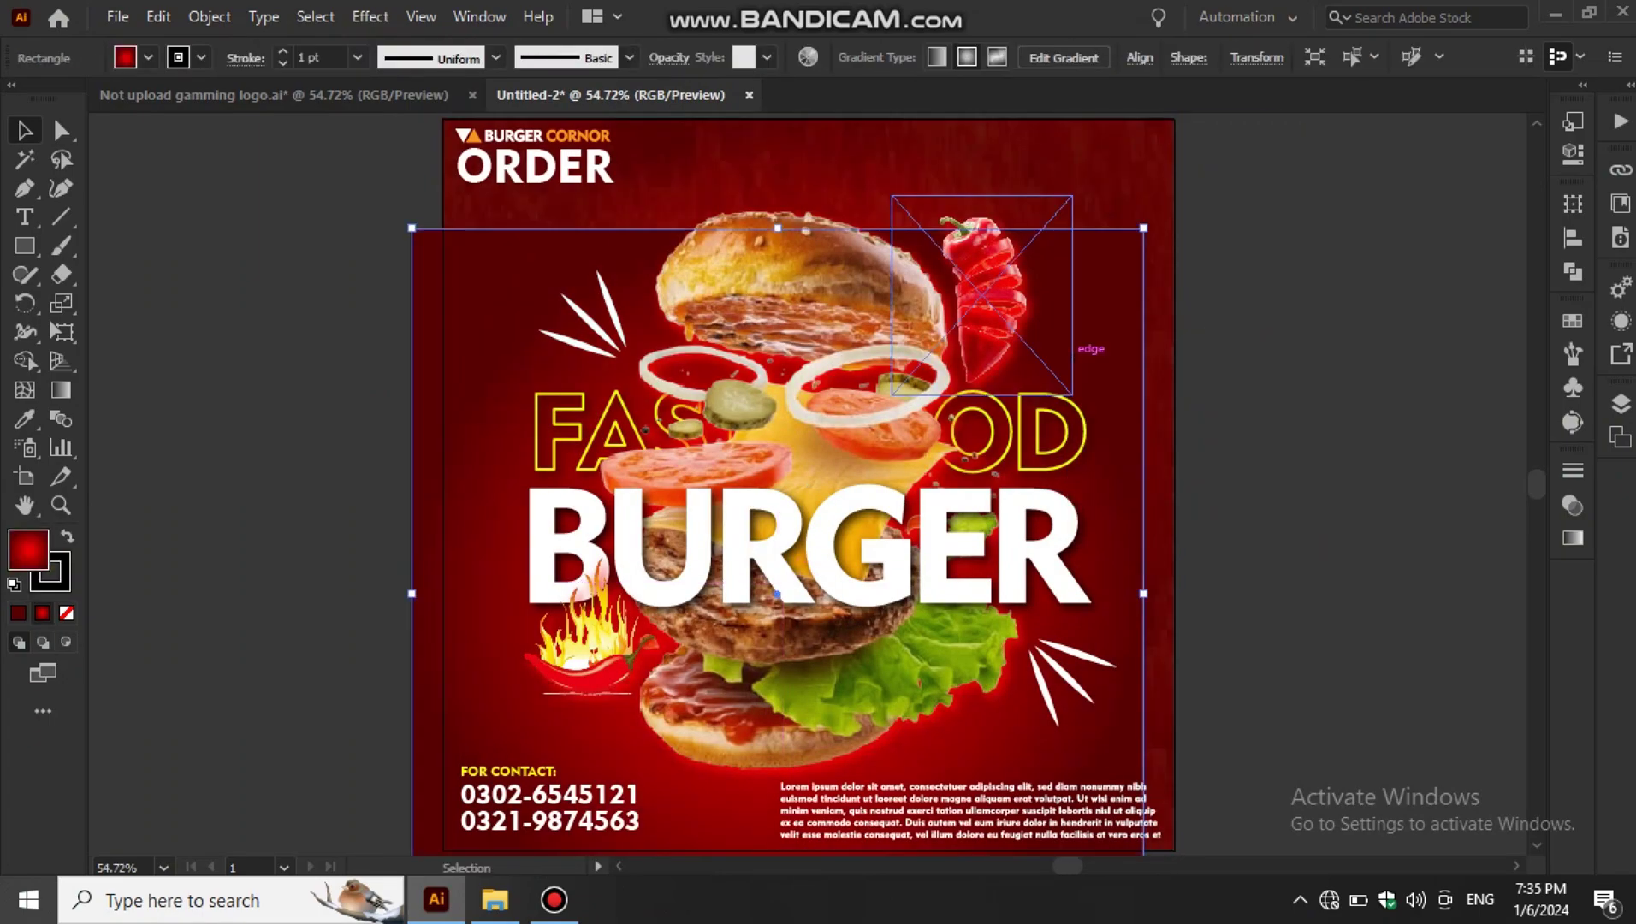
pyautogui.rightClick(1134, 147)
pyautogui.moveTo(1201, 585)
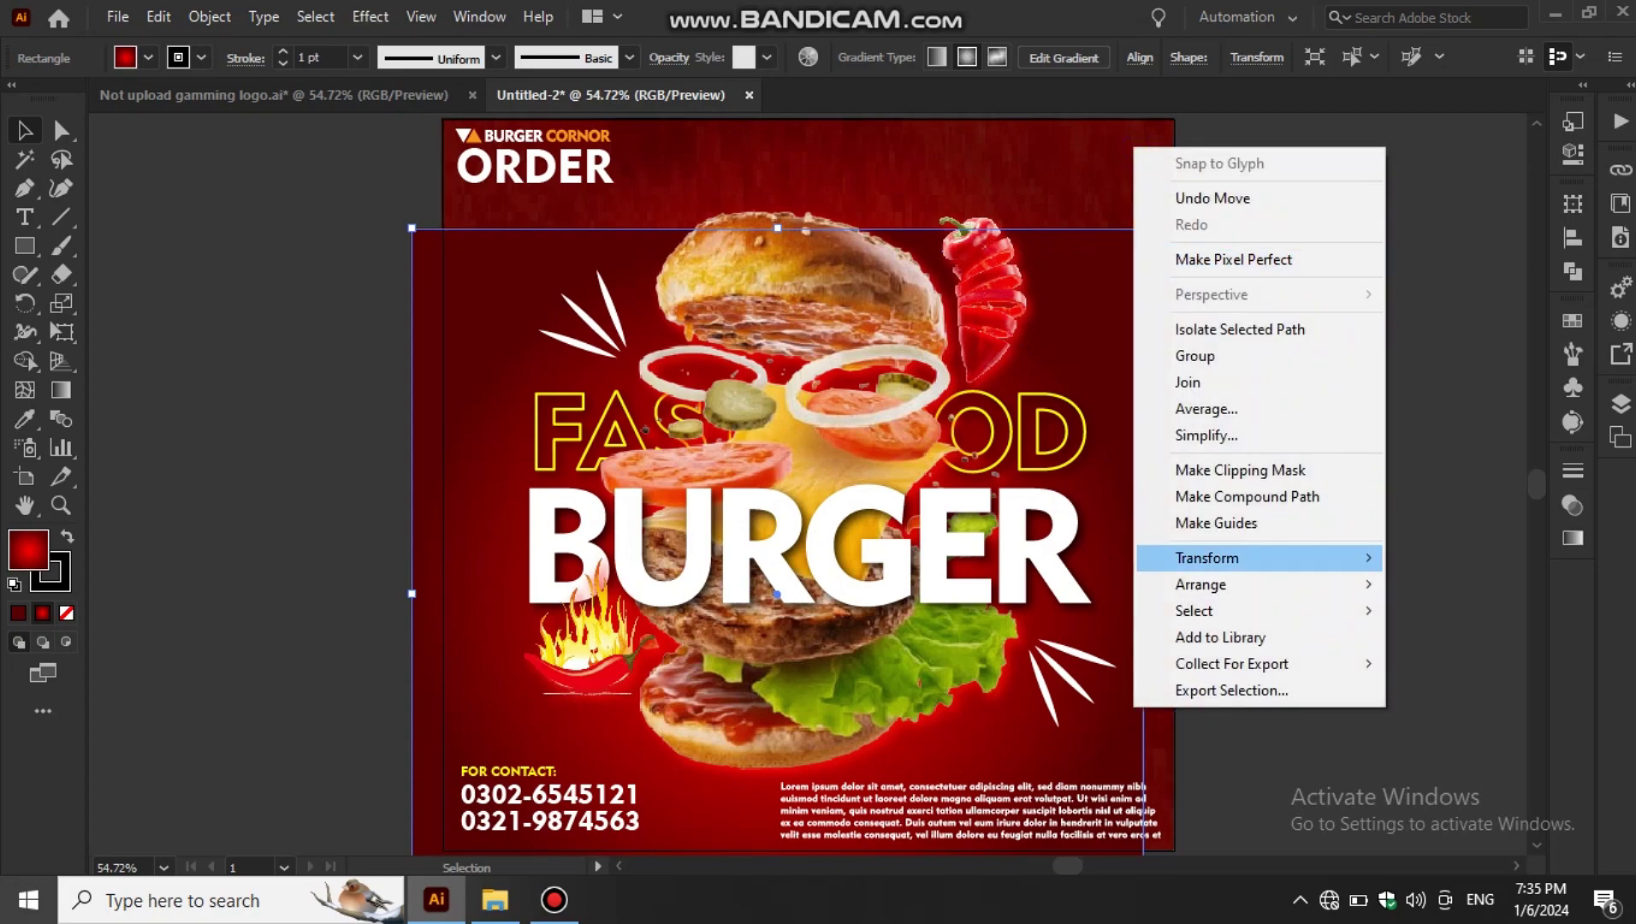
pyautogui.click(902, 610)
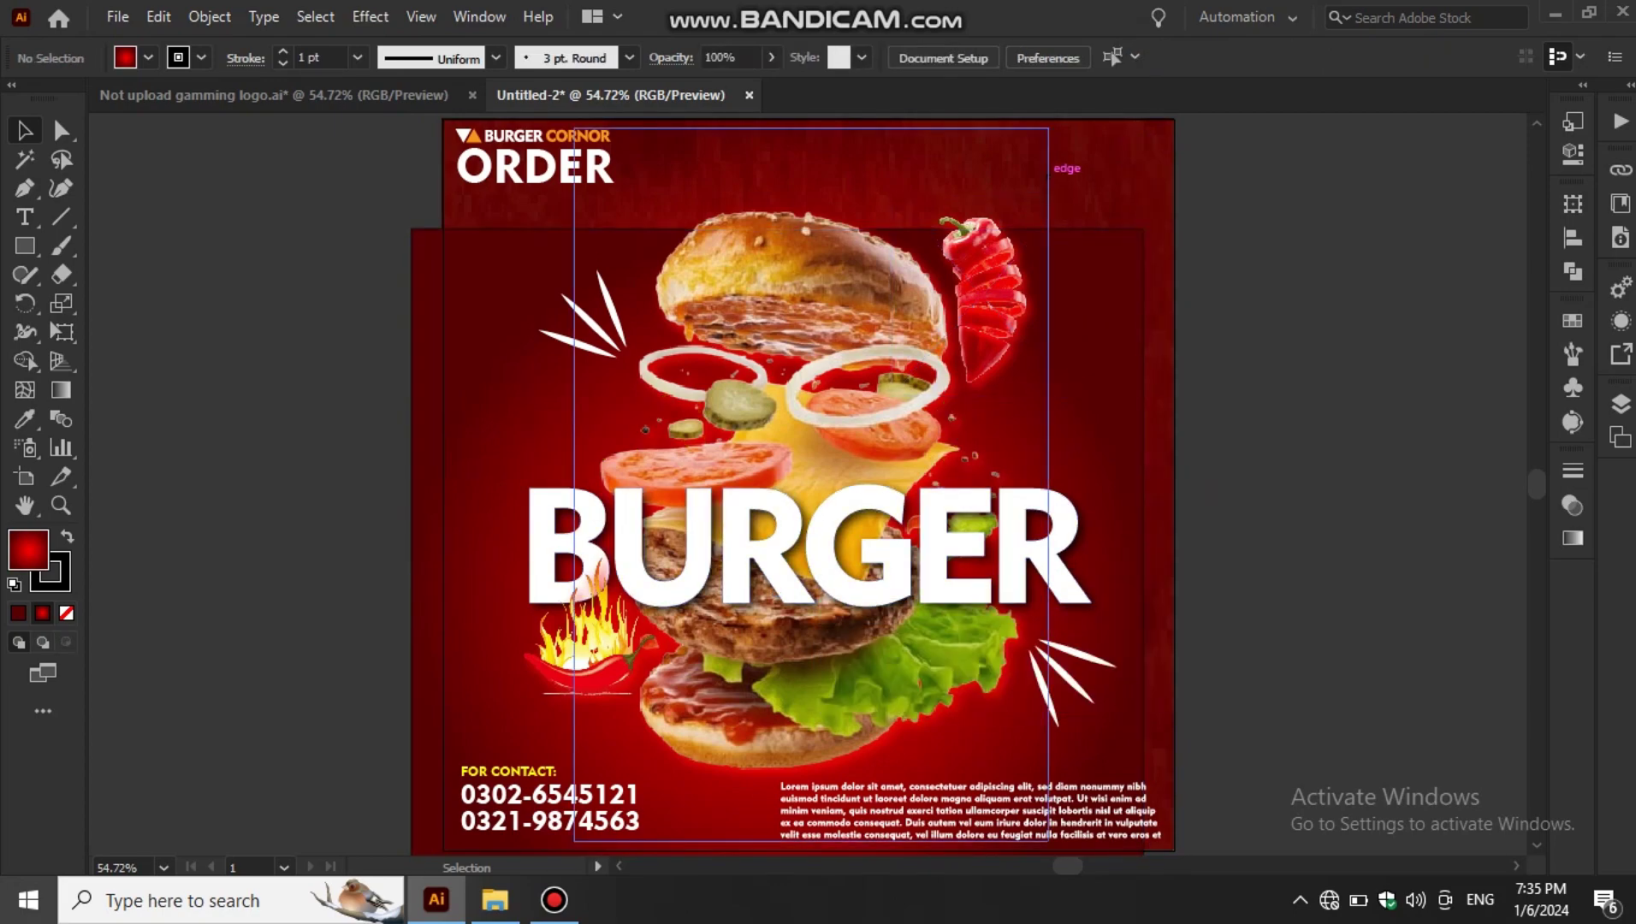
pyautogui.rightClick(1110, 174)
pyautogui.click(1044, 178)
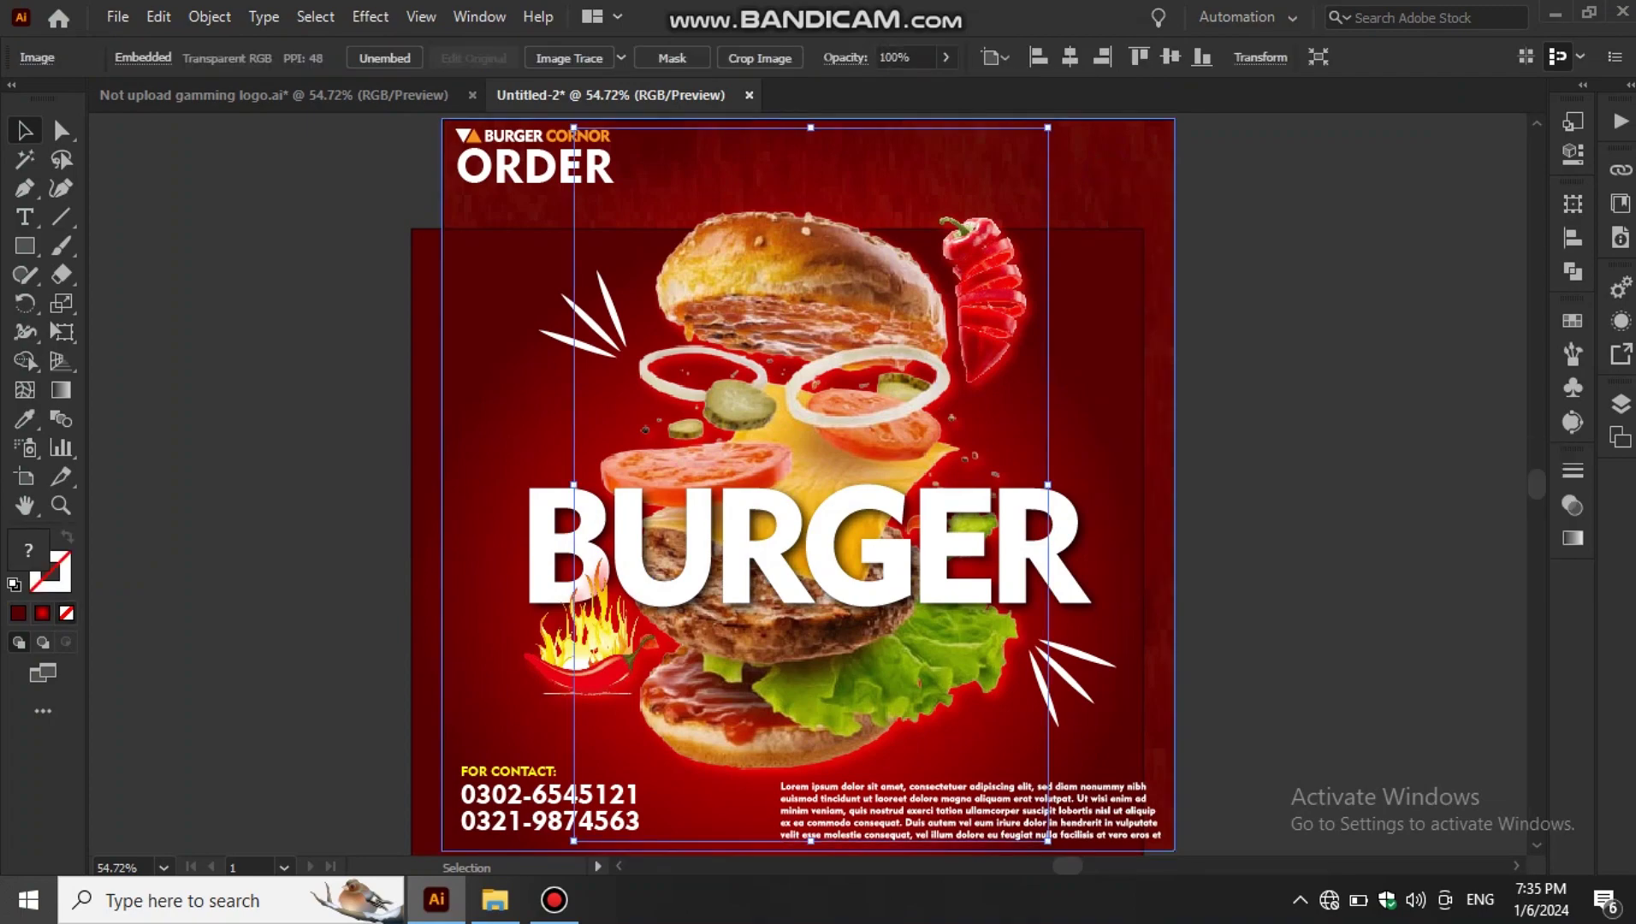
pyautogui.rightClick(1104, 174)
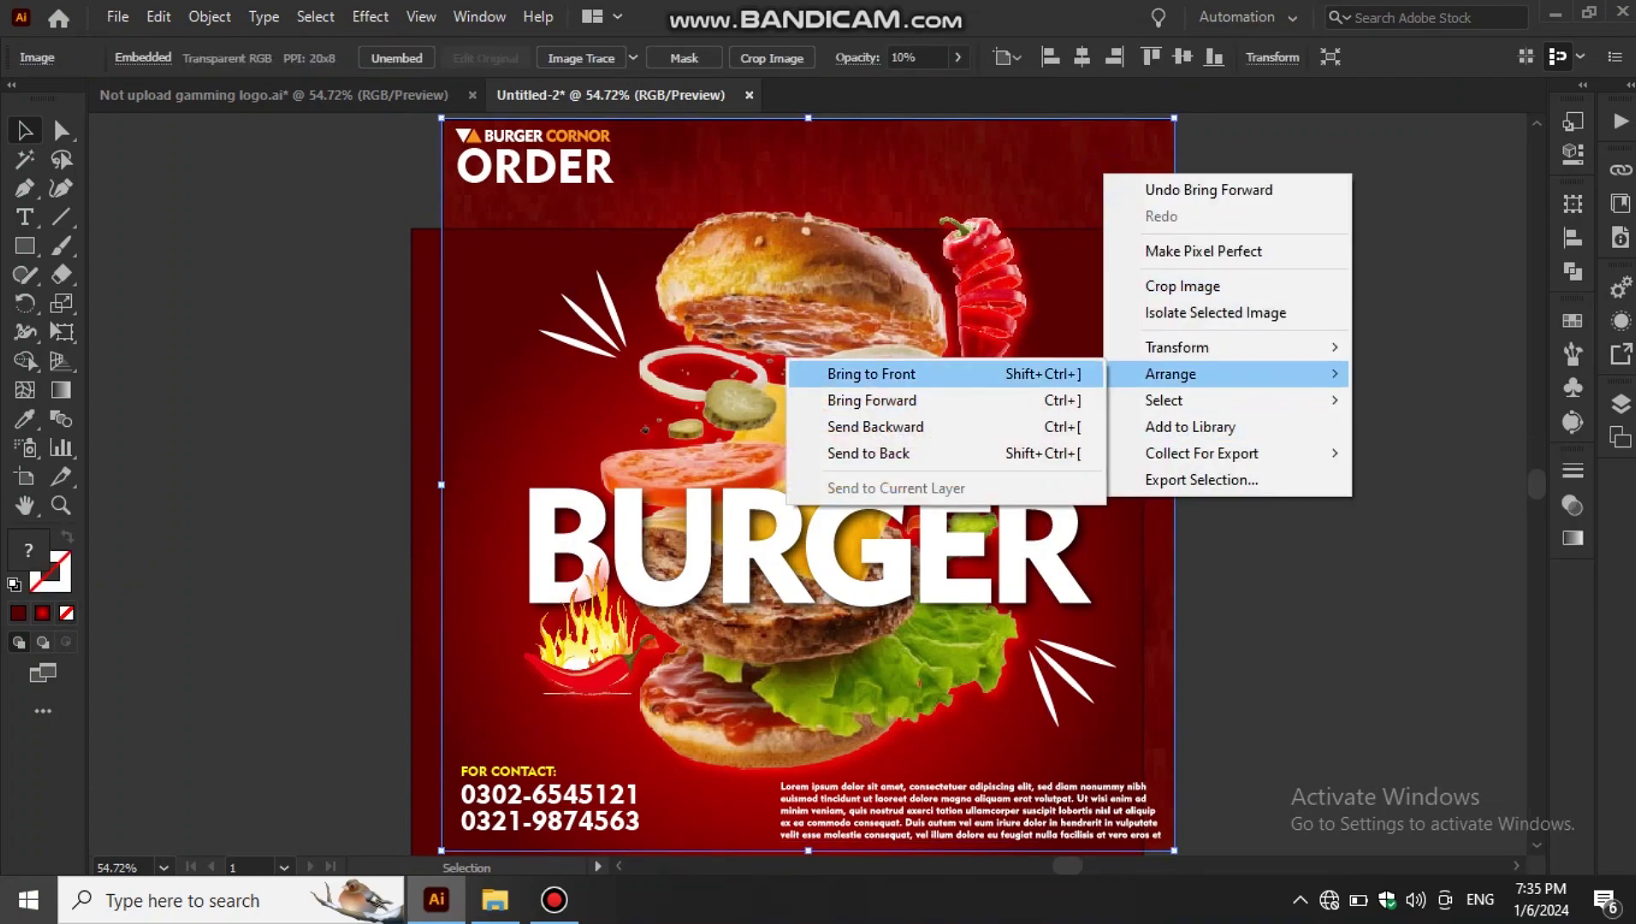
pyautogui.click(1009, 402)
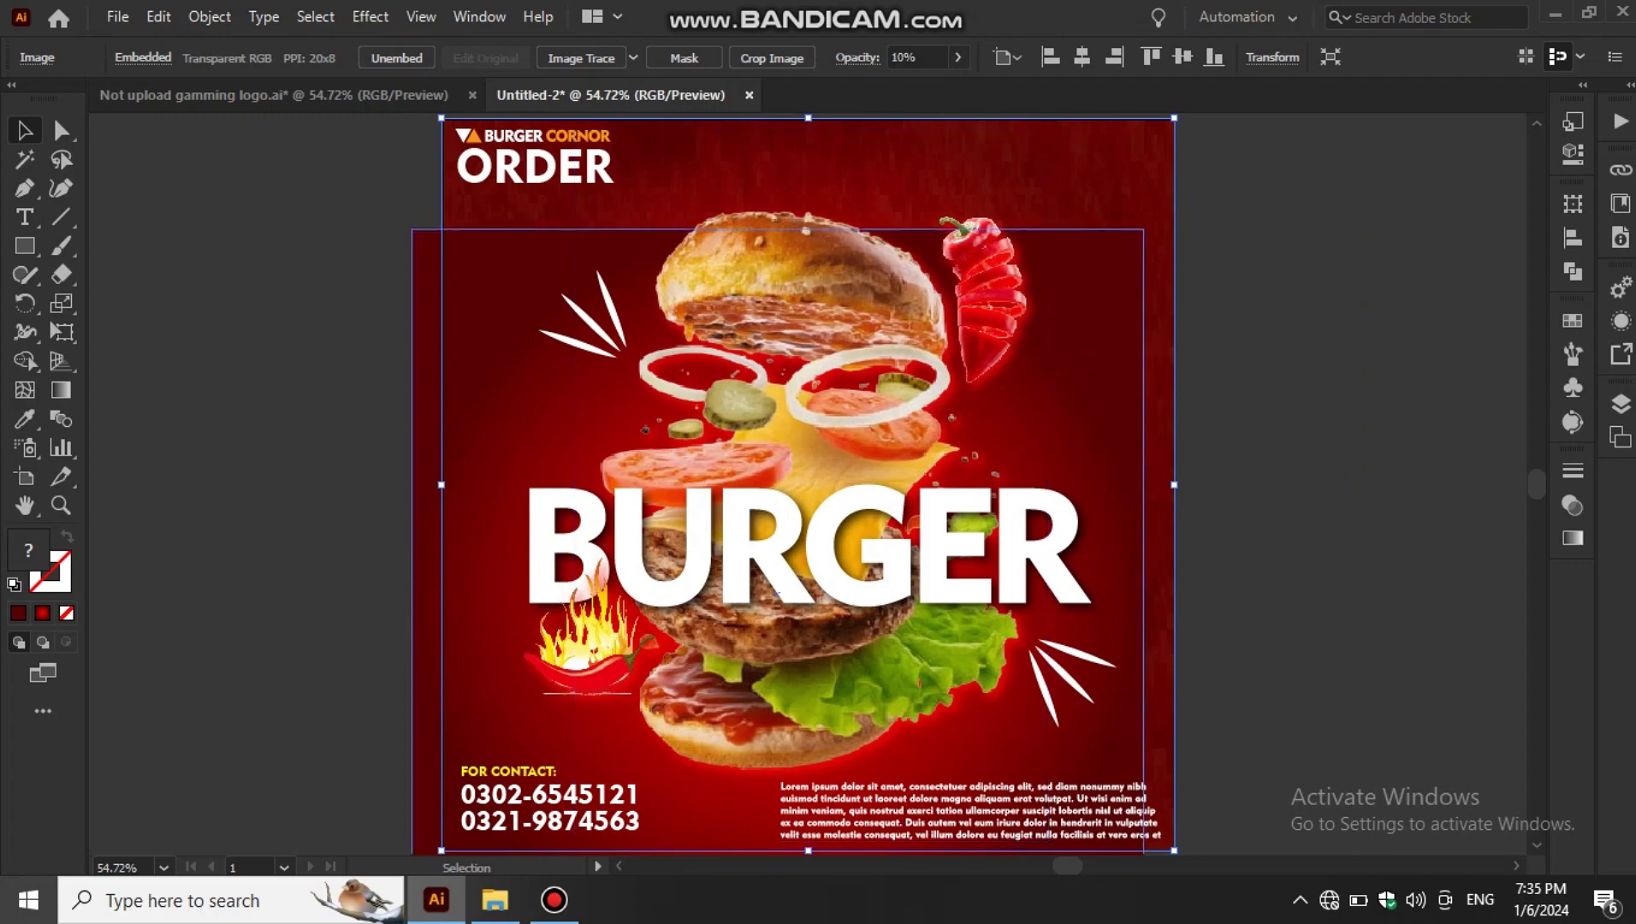
pyautogui.hotkey('ctrl', '-')
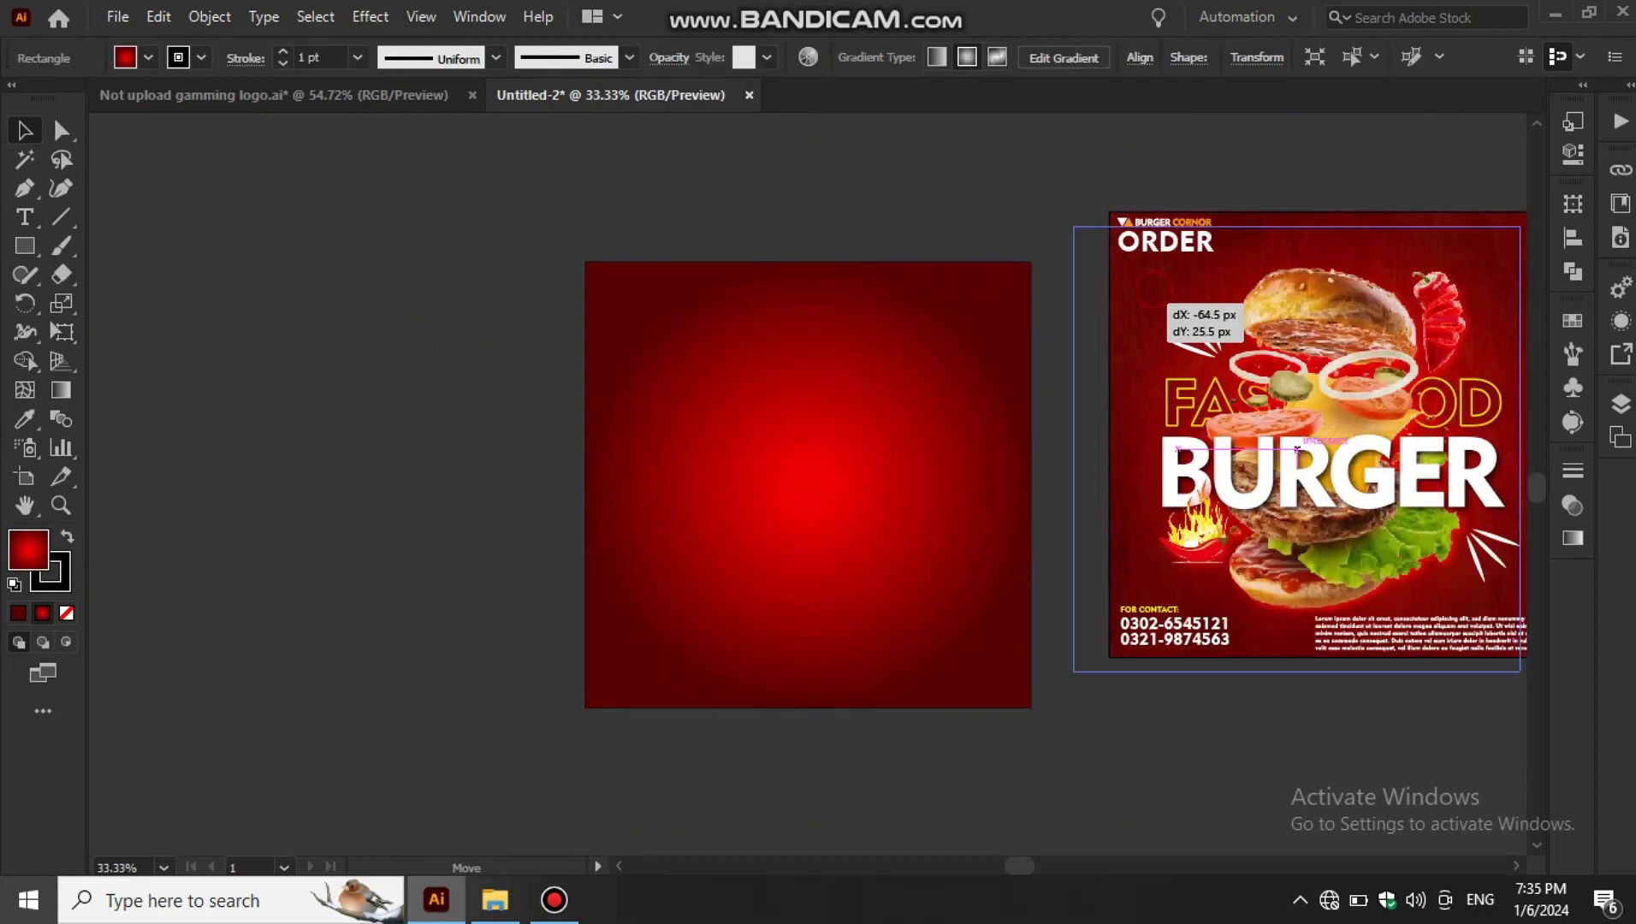
# - Place the texture above the red square, centre both, and group them
pyautogui.moveTo(1159, 304); pyautogui.dragTo(749, 404)
pyautogui.rightClick(1087, 414)
pyautogui.moveTo(1208, 614)
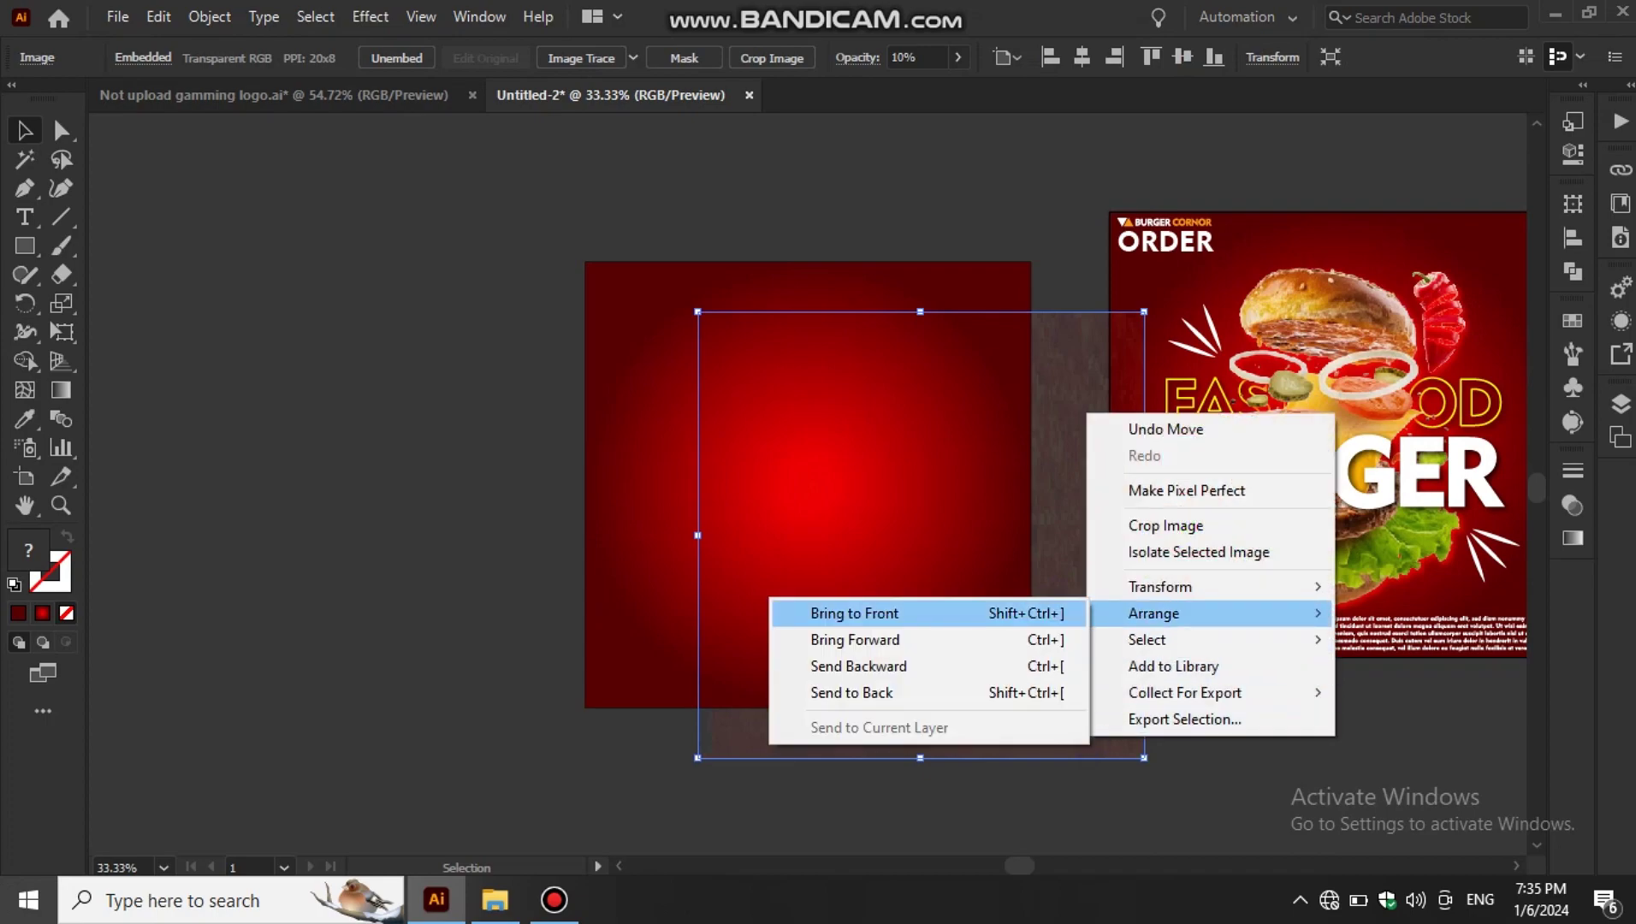
pyautogui.click(854, 612)
pyautogui.keyDown('shift'); pyautogui.click(652, 453); pyautogui.keyUp('shift')
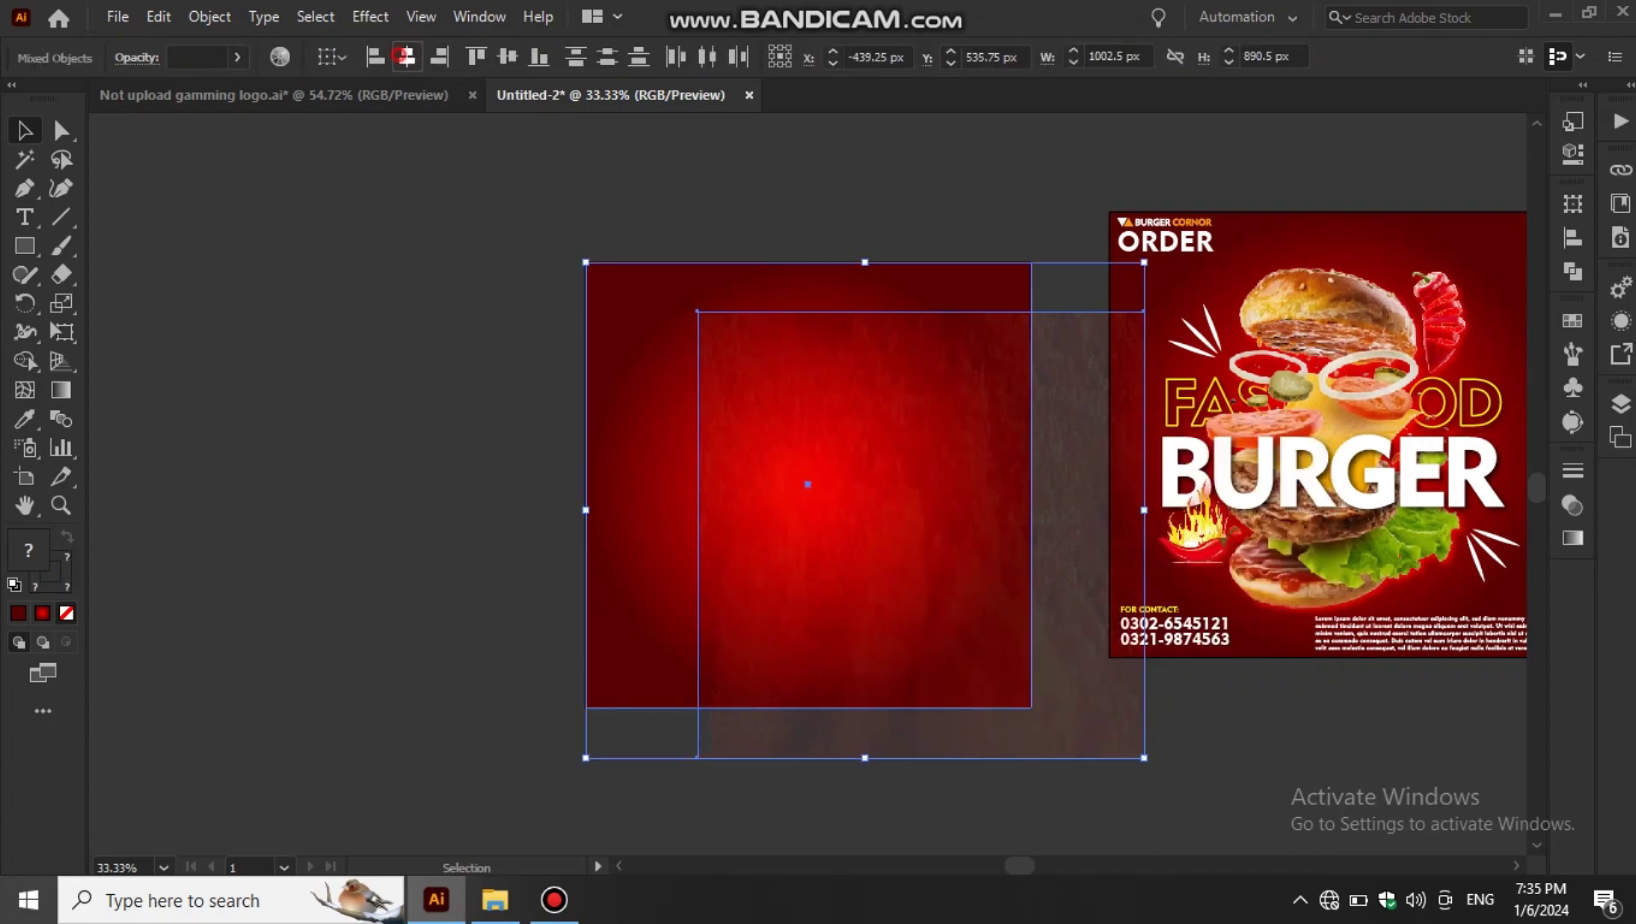
pyautogui.click(404, 57)
pyautogui.click(508, 56)
pyautogui.hotkey('ctrl', 'g')
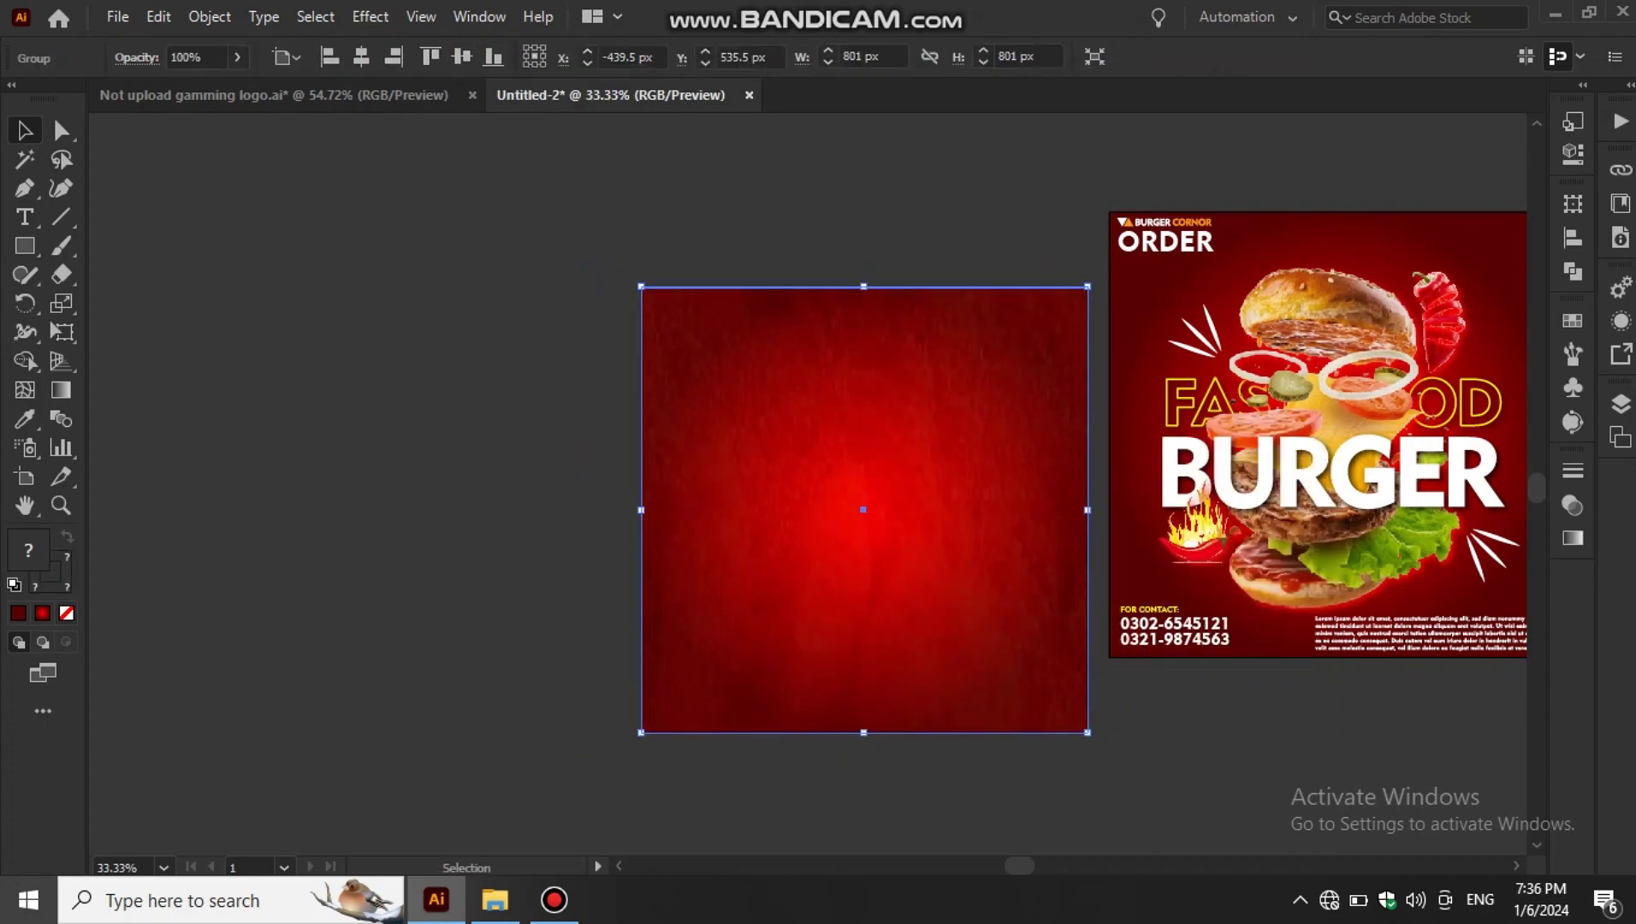
# - Delete the old plain red background, centre the textured group on the artboard, and send it to the back
pyautogui.click(1318, 256)
pyautogui.press('Delete')
pyautogui.click(863, 510)
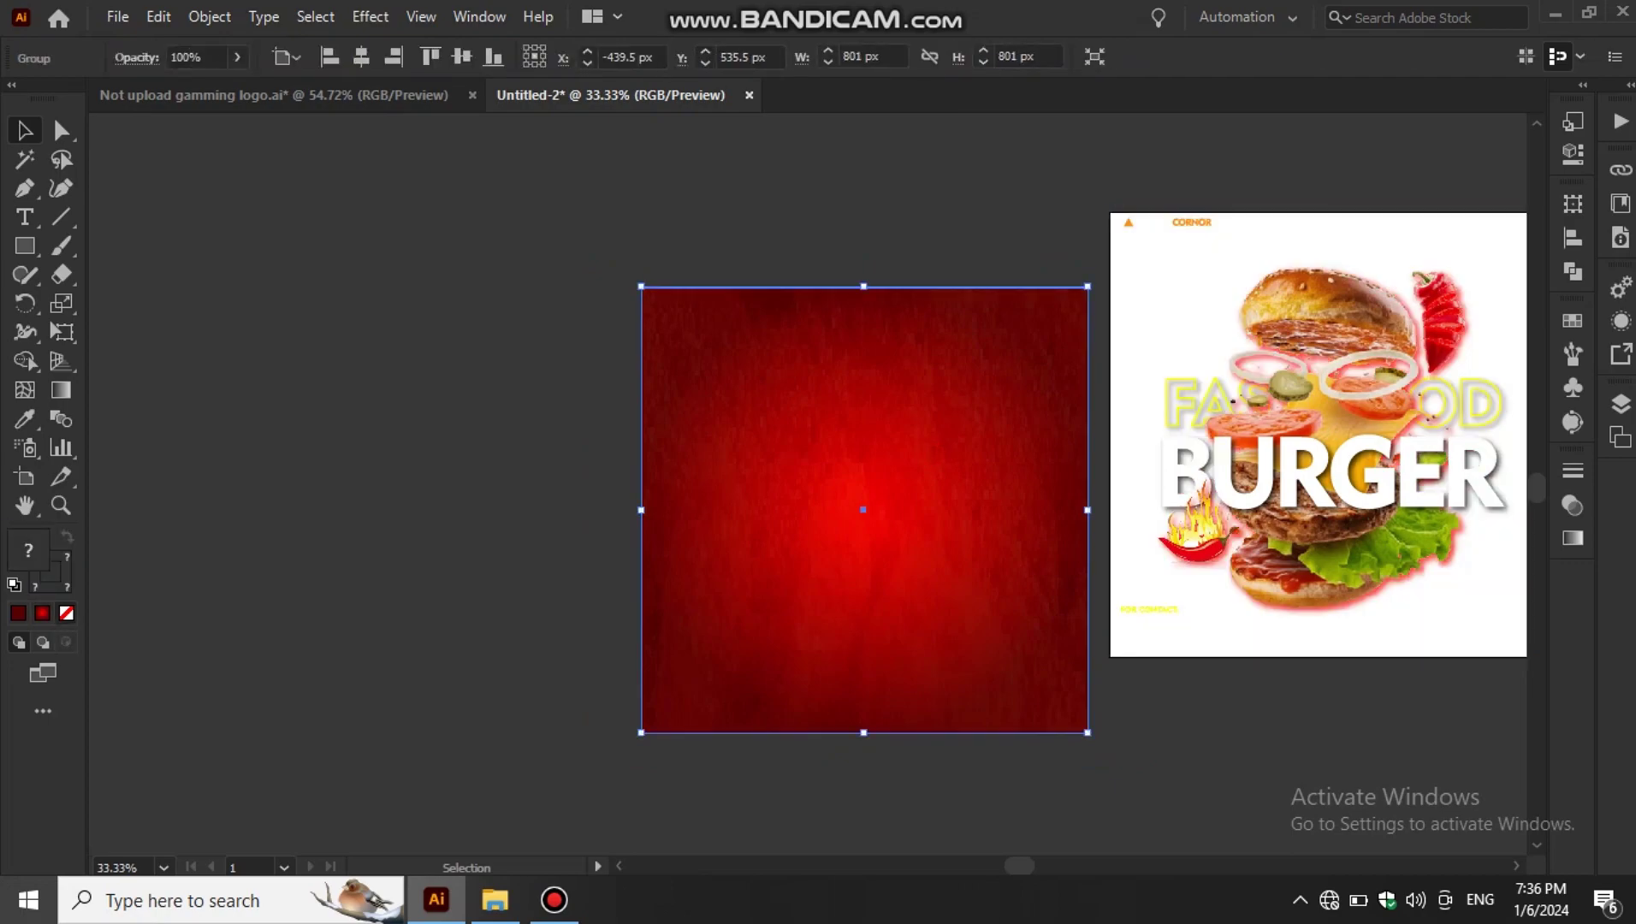
pyautogui.click(362, 56)
pyautogui.click(462, 57)
pyautogui.hotkey('ctrl', '0')
pyautogui.rightClick(653, 277)
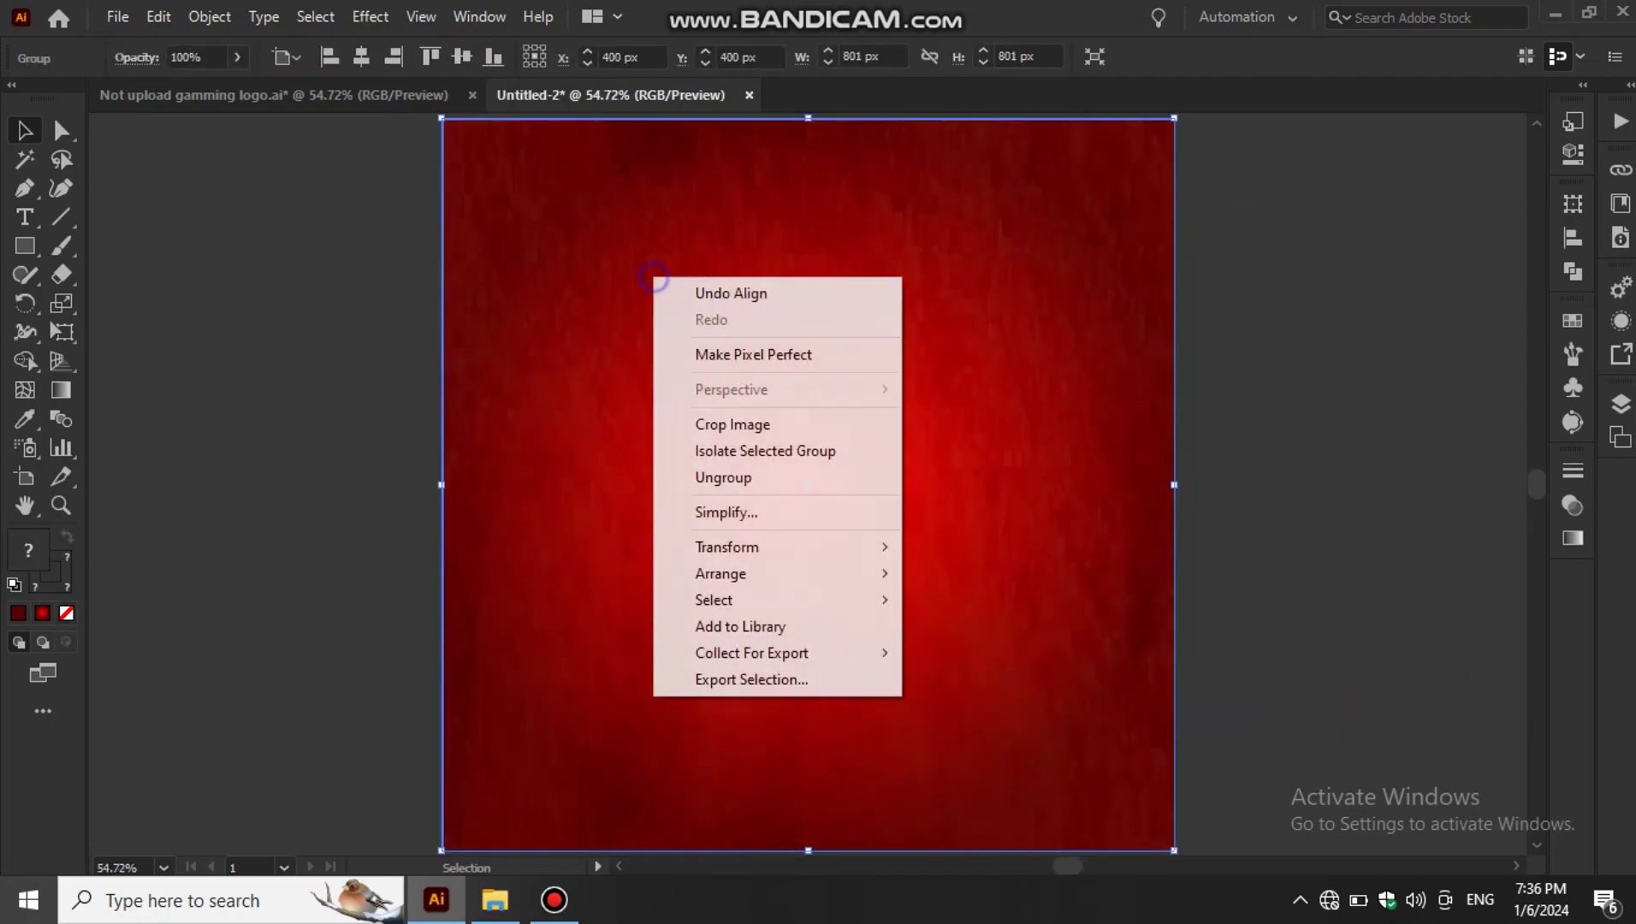
pyautogui.click(950, 653)
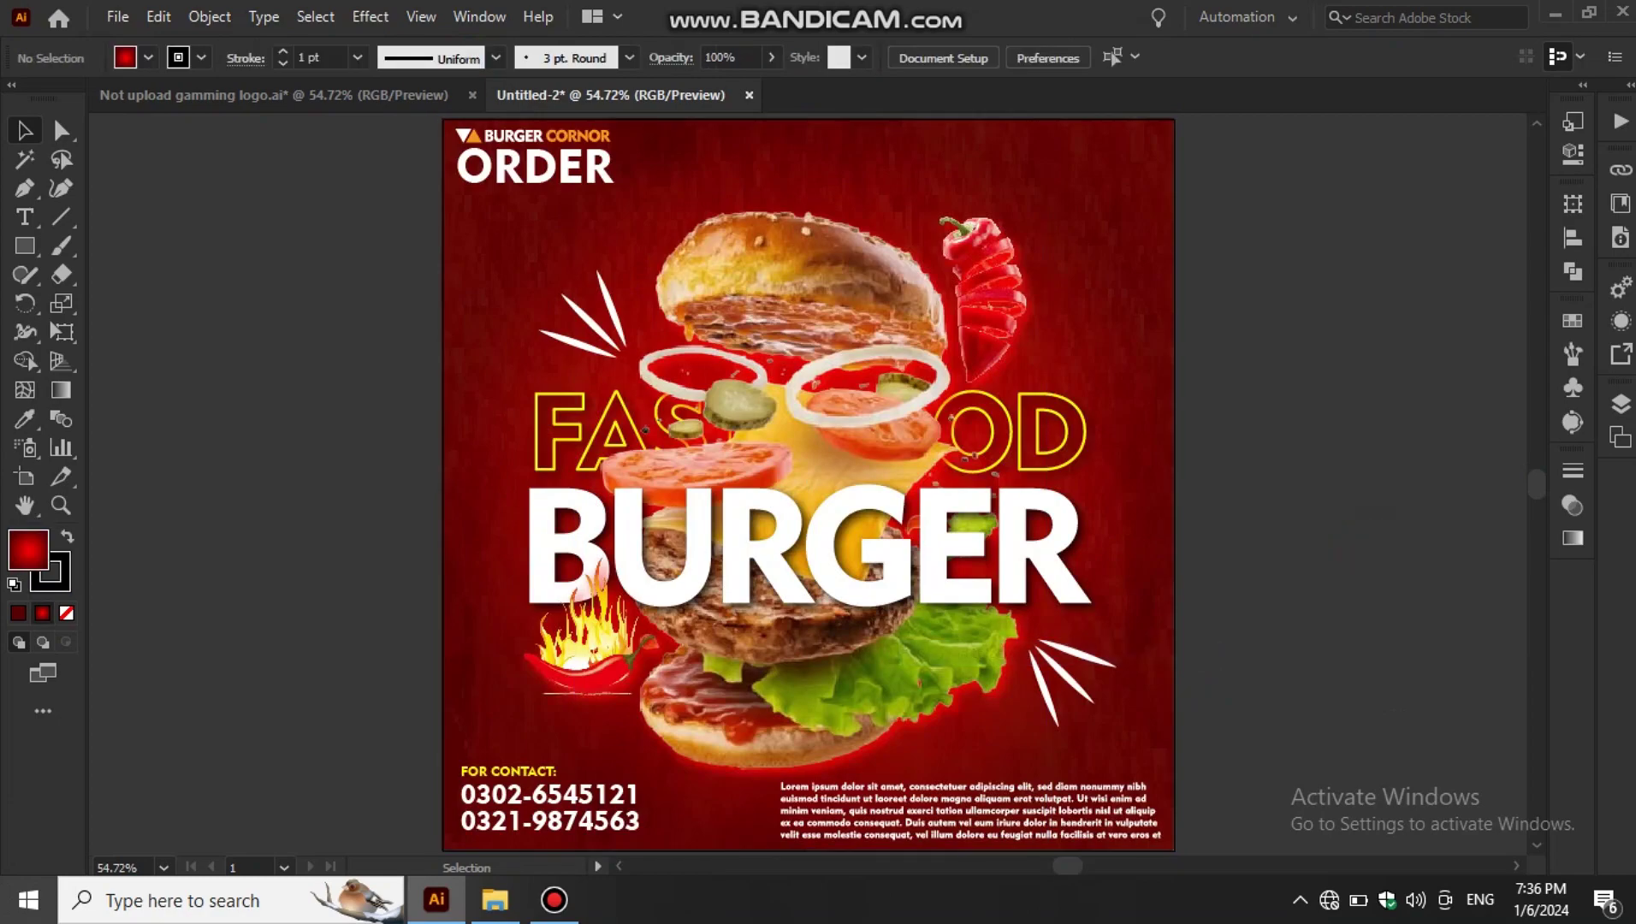
pyautogui.hotkey('alt', 'Tab')
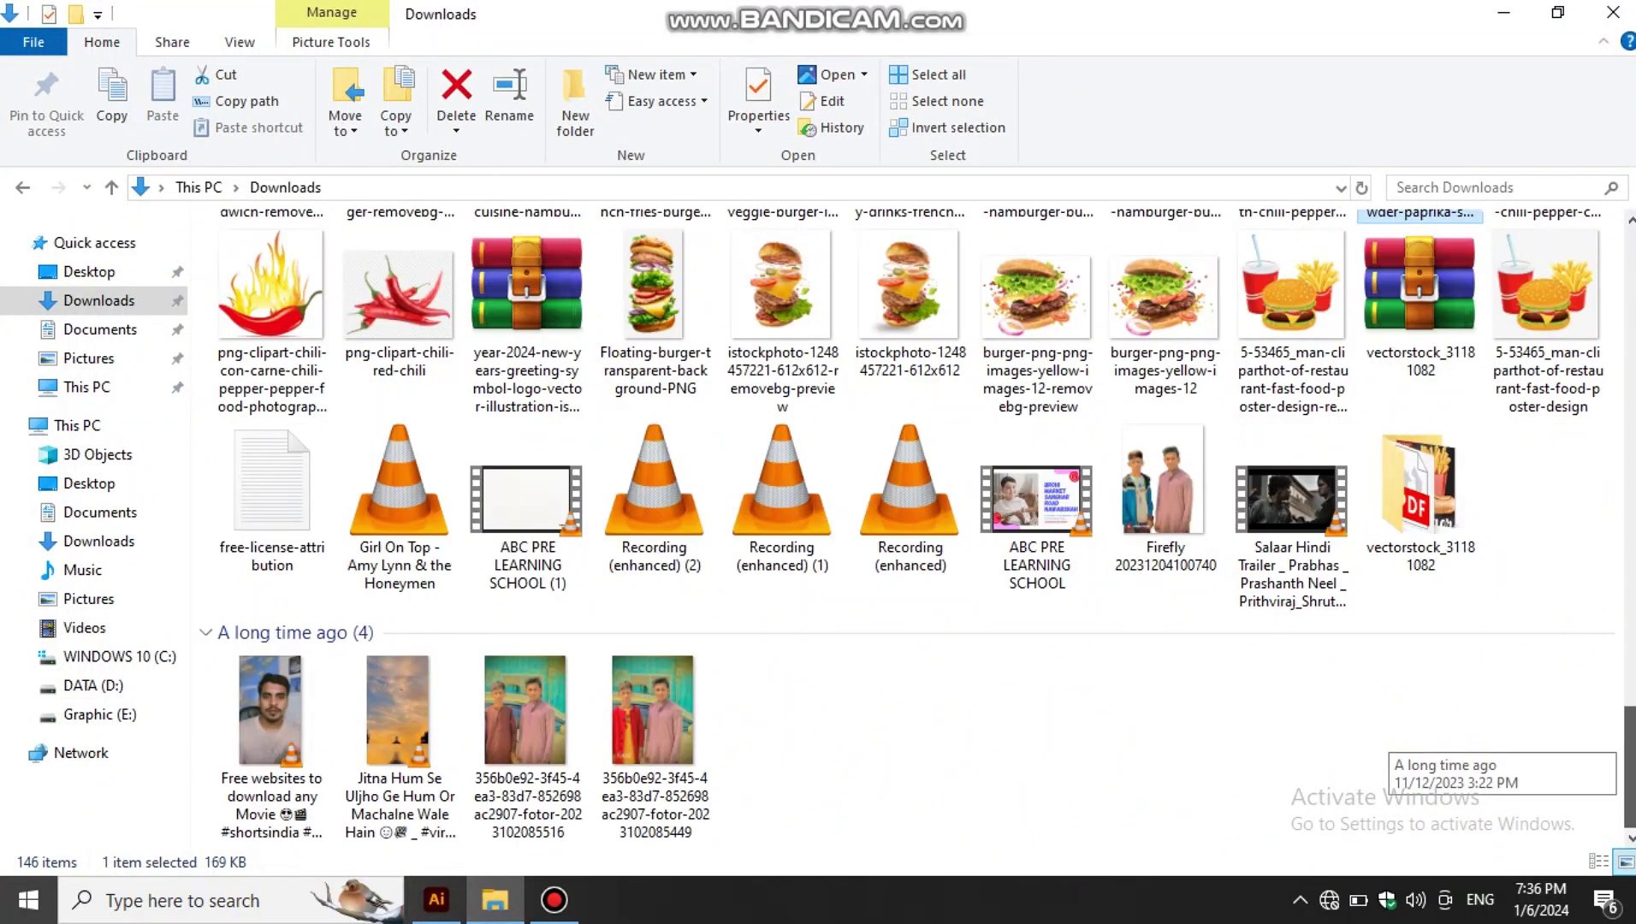
pyautogui.scroll(3, 1386, 736)
pyautogui.scroll(2, 1386, 736)
pyautogui.scroll(3, 1387, 735)
pyautogui.scroll(3, 1386, 736)
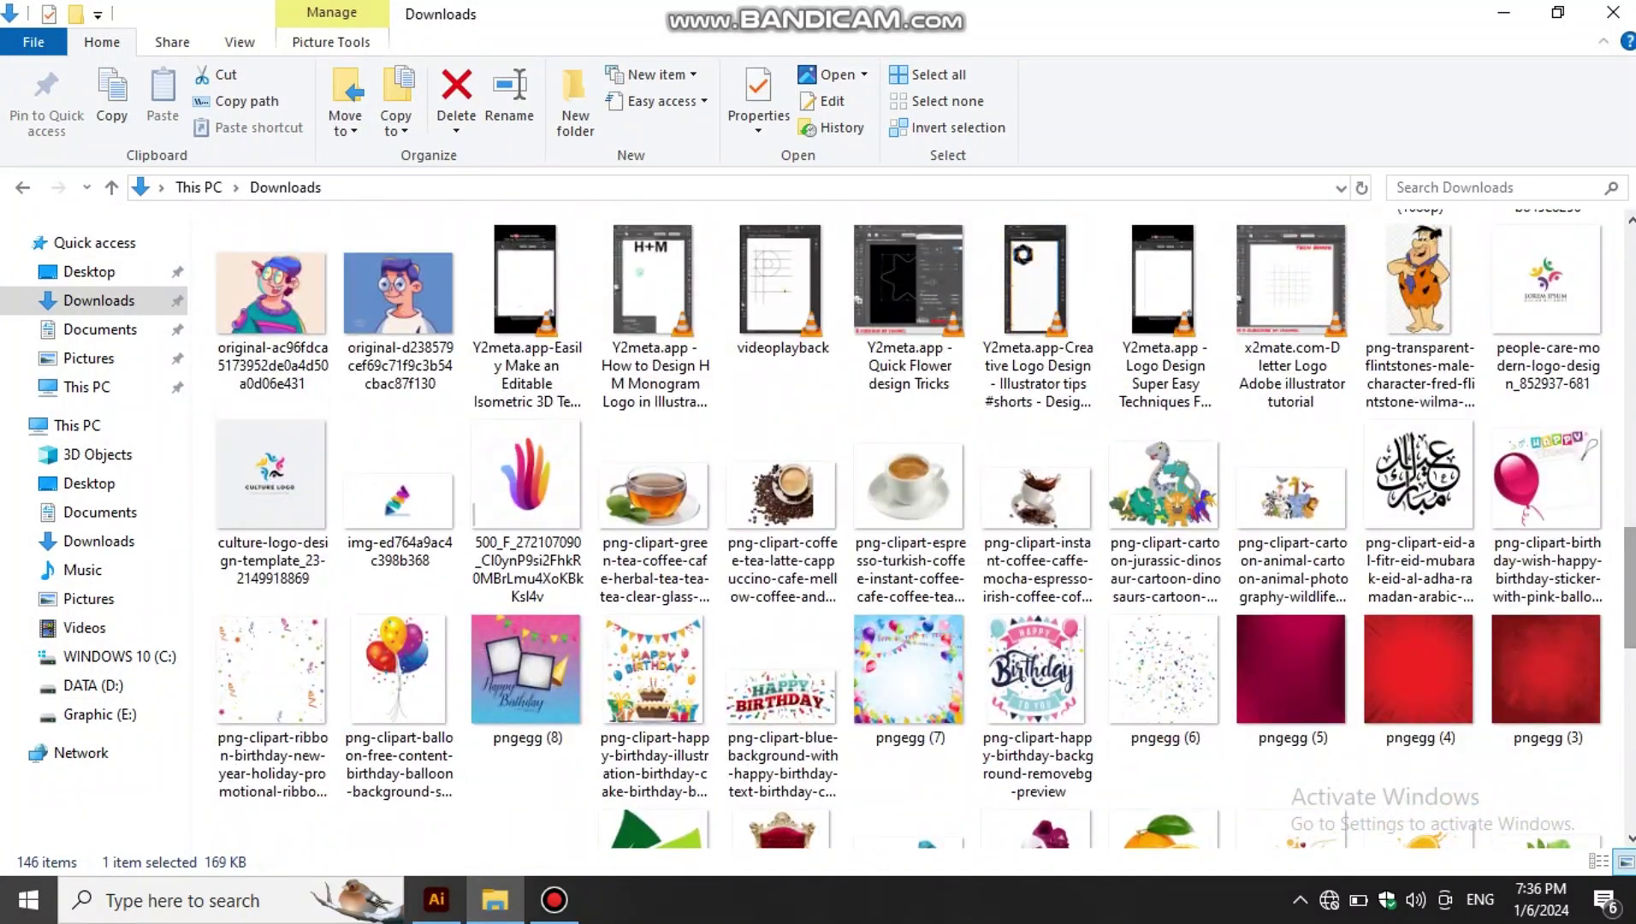
pyautogui.scroll(2, 1387, 599)
pyautogui.scroll(3, 1387, 599)
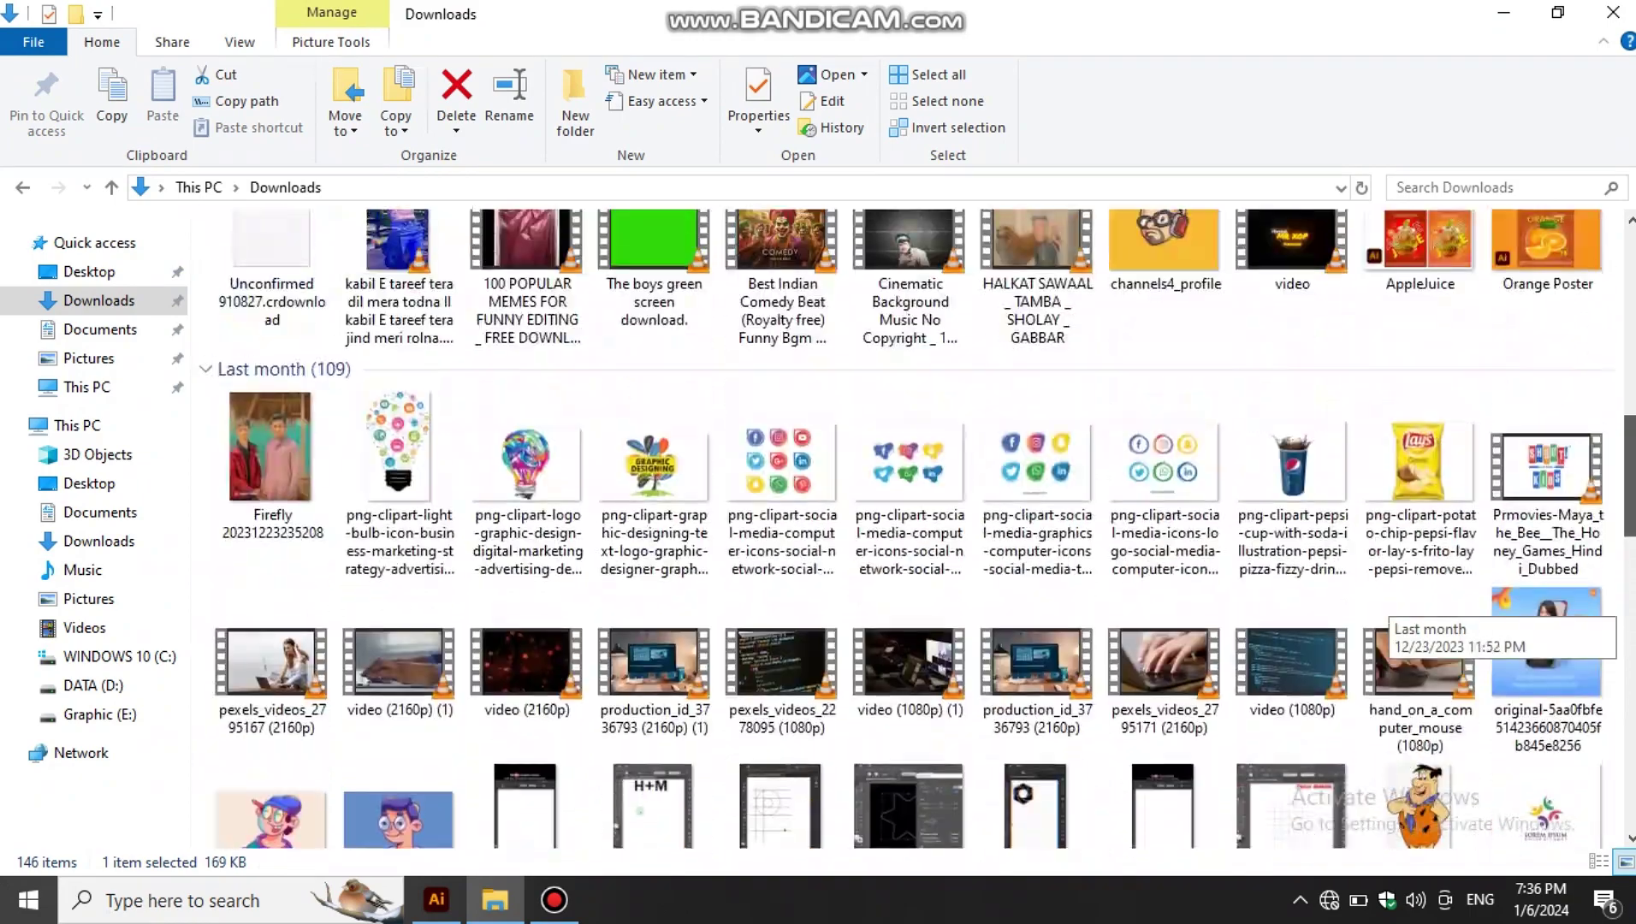
pyautogui.scroll(3, 1386, 599)
pyautogui.hotkey('alt', 'Tab')
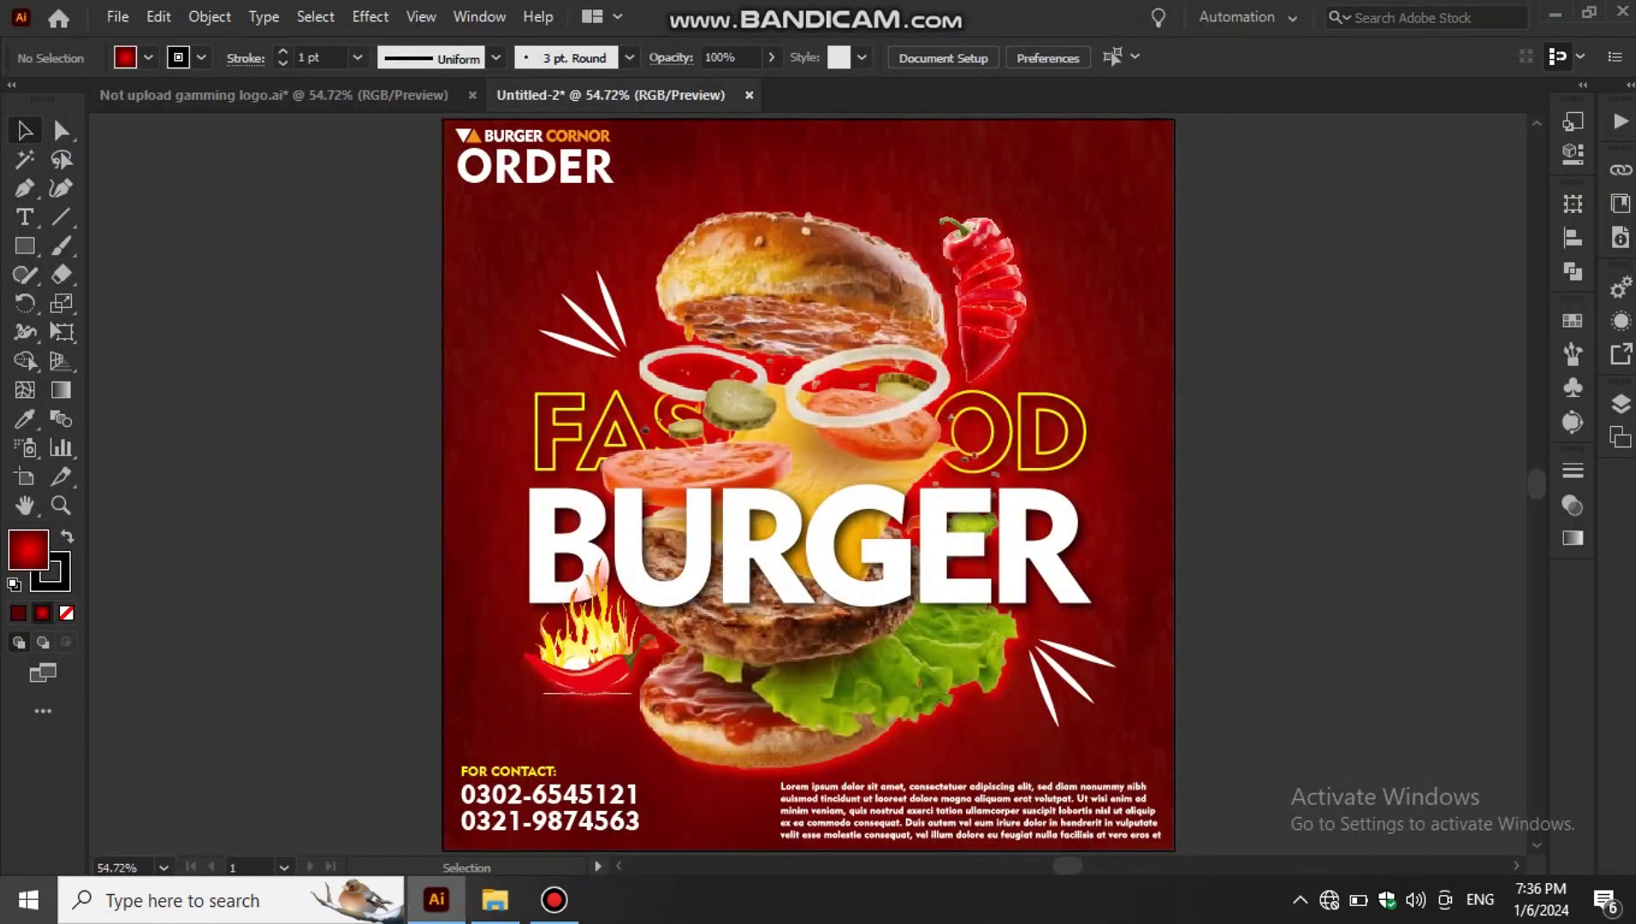
# - Save the poster as the Illustrator file 'not upload burger poster.ai'
pyautogui.hotkey('ctrl', 's')
pyautogui.write('not')
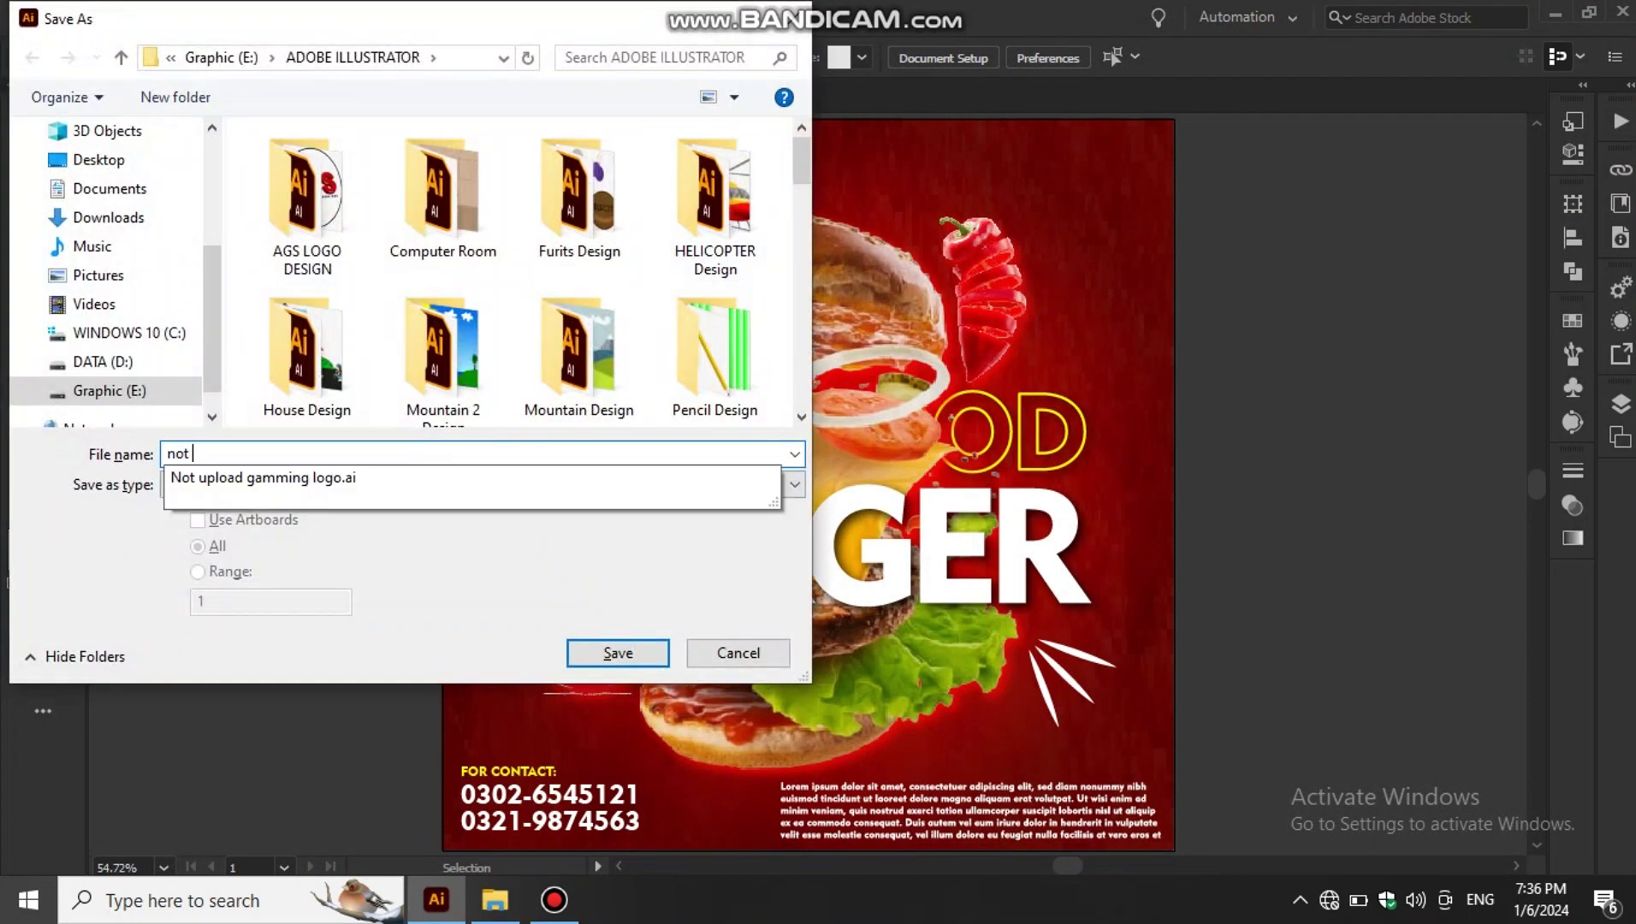
pyautogui.write('burger poster')
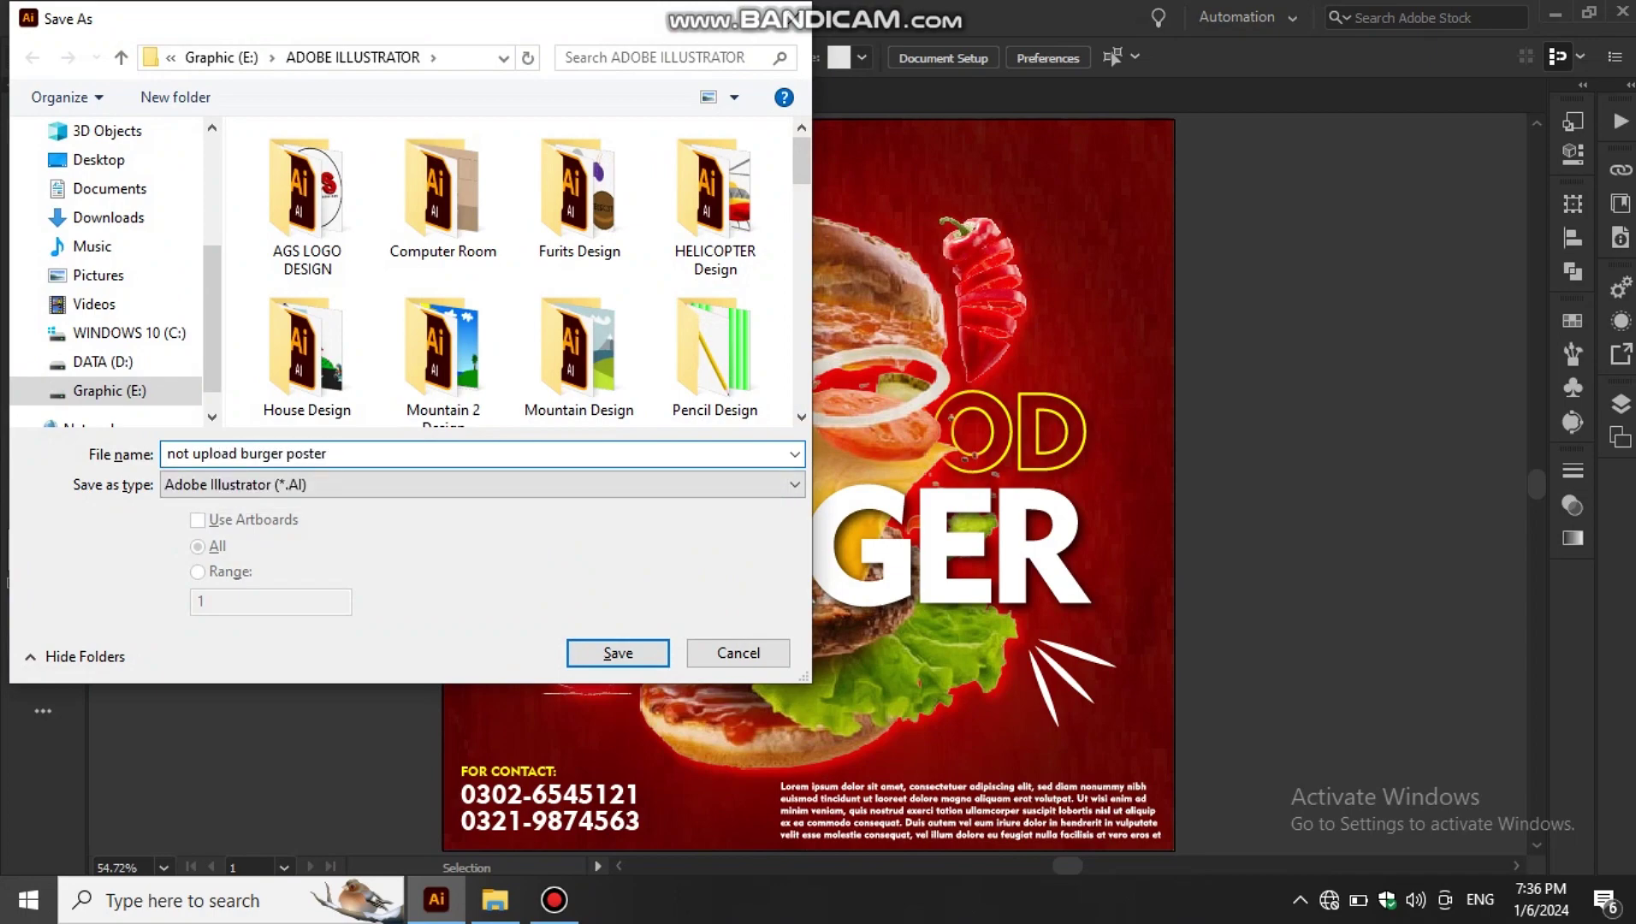
pyautogui.press('Return')
pyautogui.press('Return')
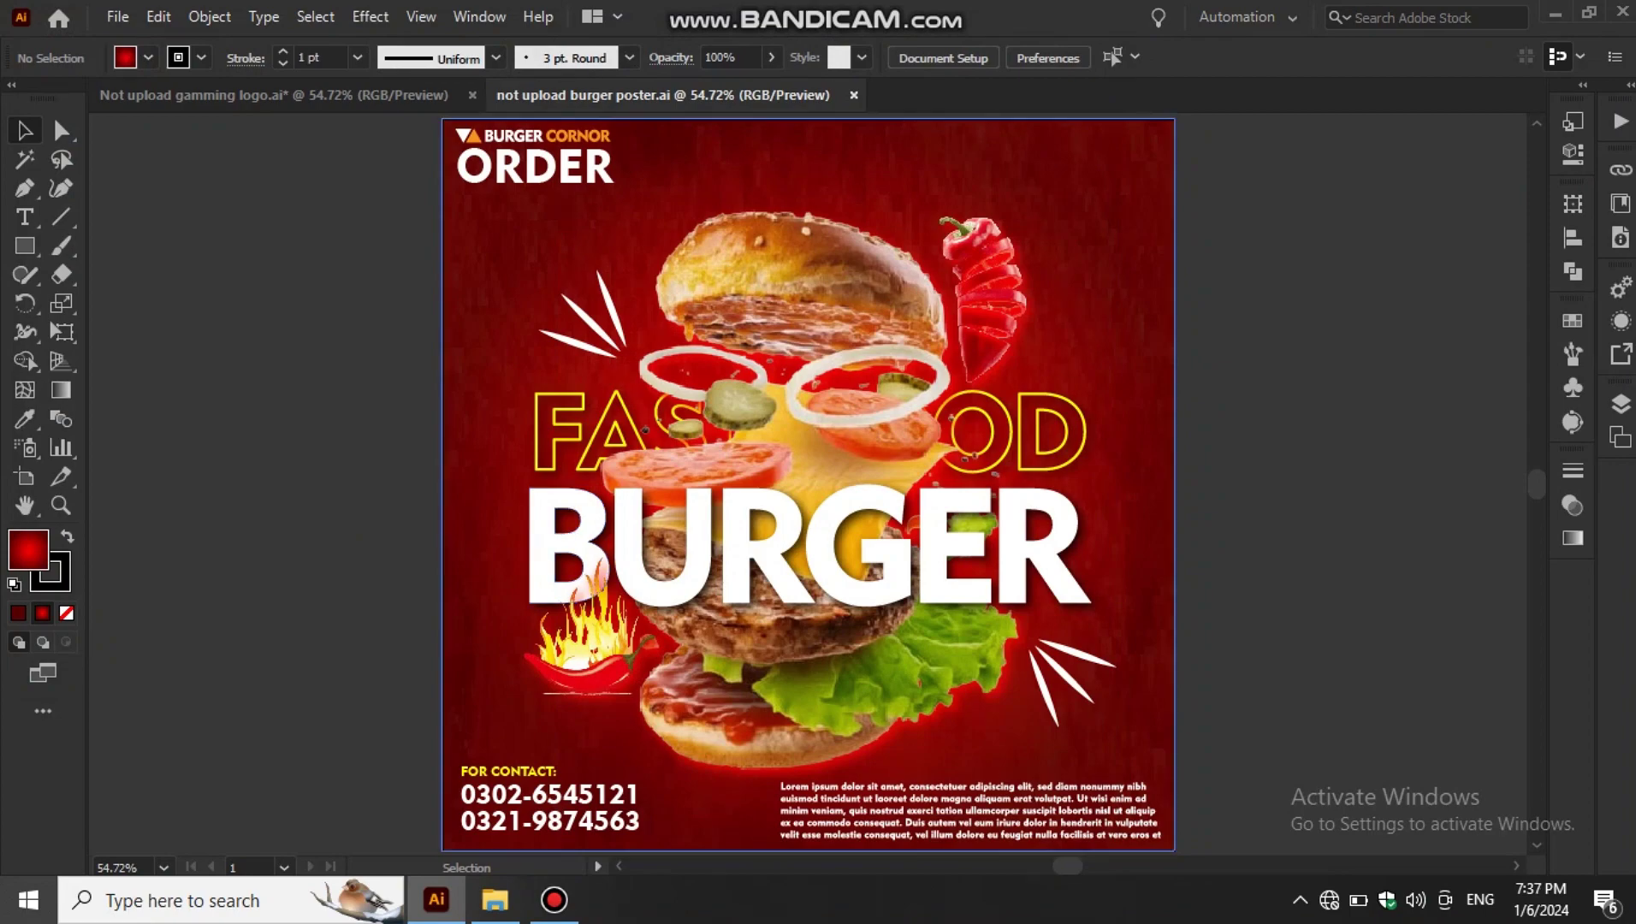
# - Switch to the File Explorer Downloads window from the taskbar
pyautogui.click(495, 900)
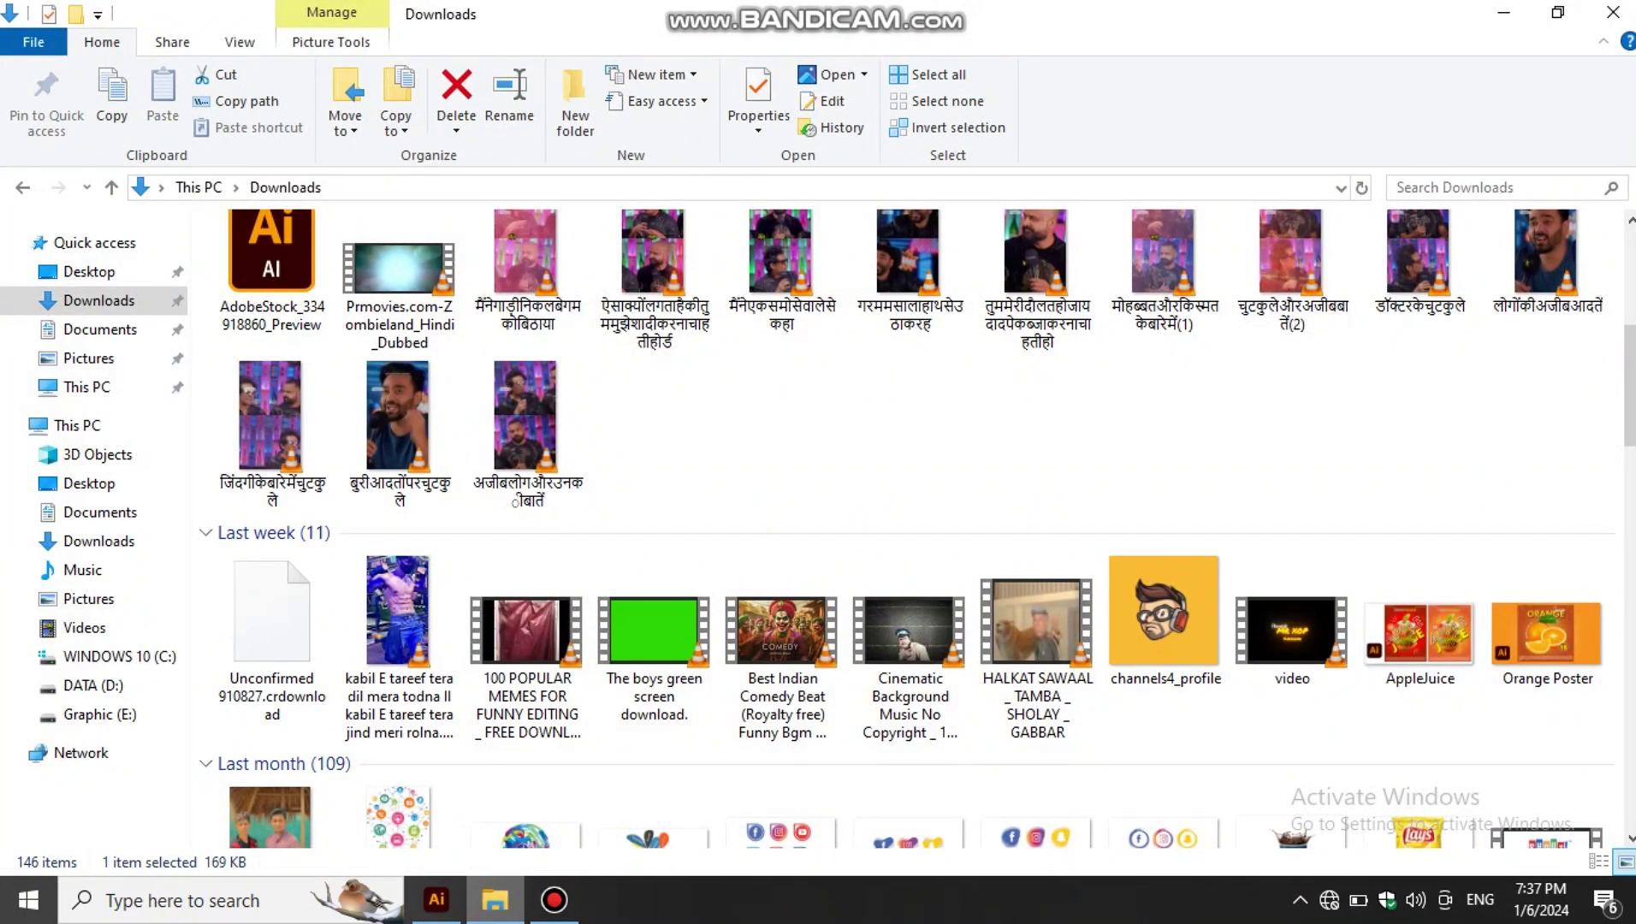